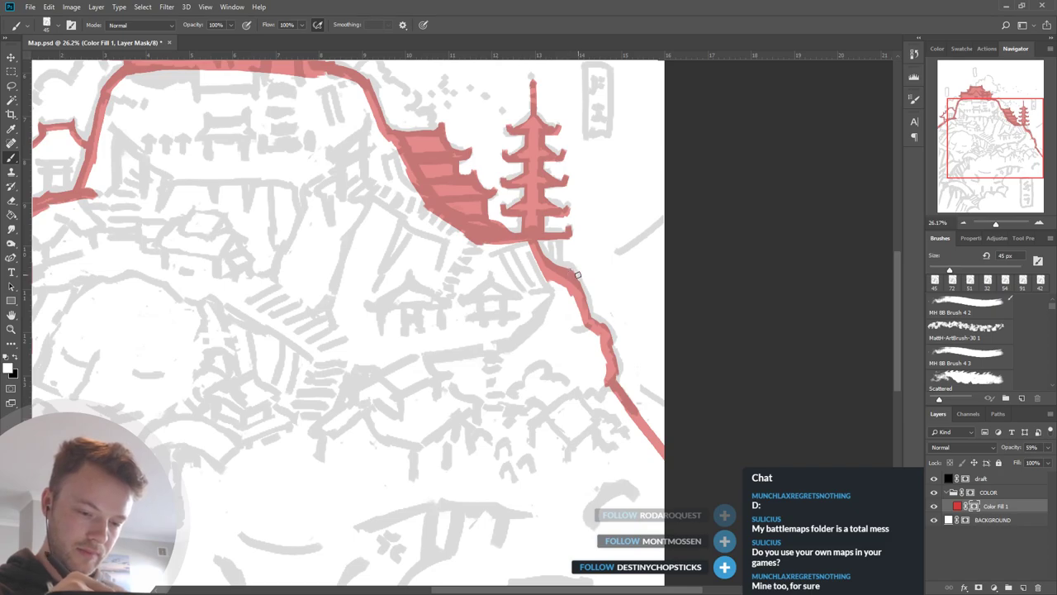
Paint on the Color Fill 1 mask to thicken the rocky cliff edge and add the support posts beneath the pagoda.
drag(594, 323, 623, 342)
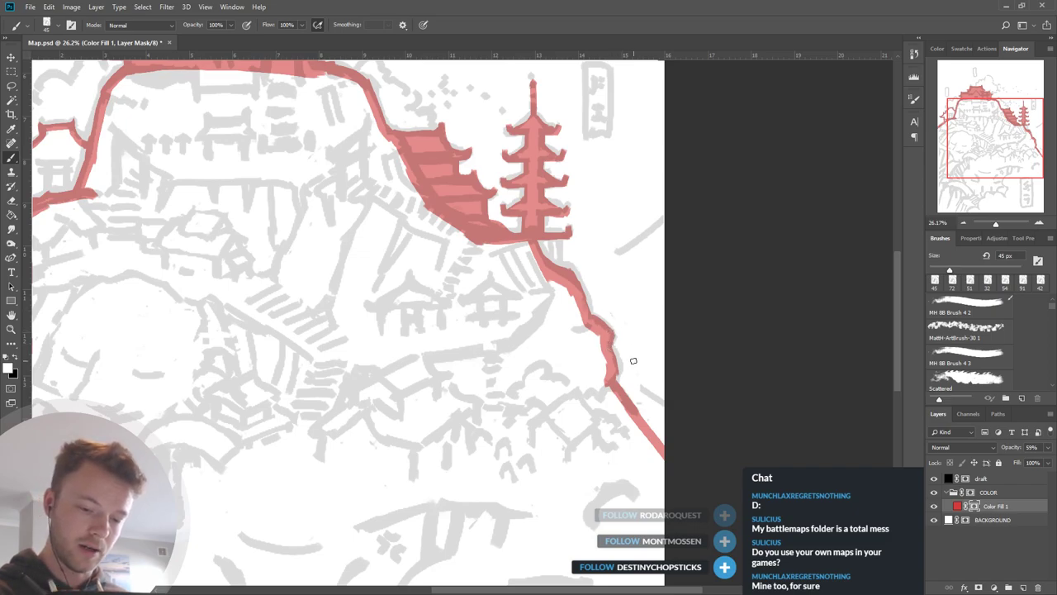
key(x)
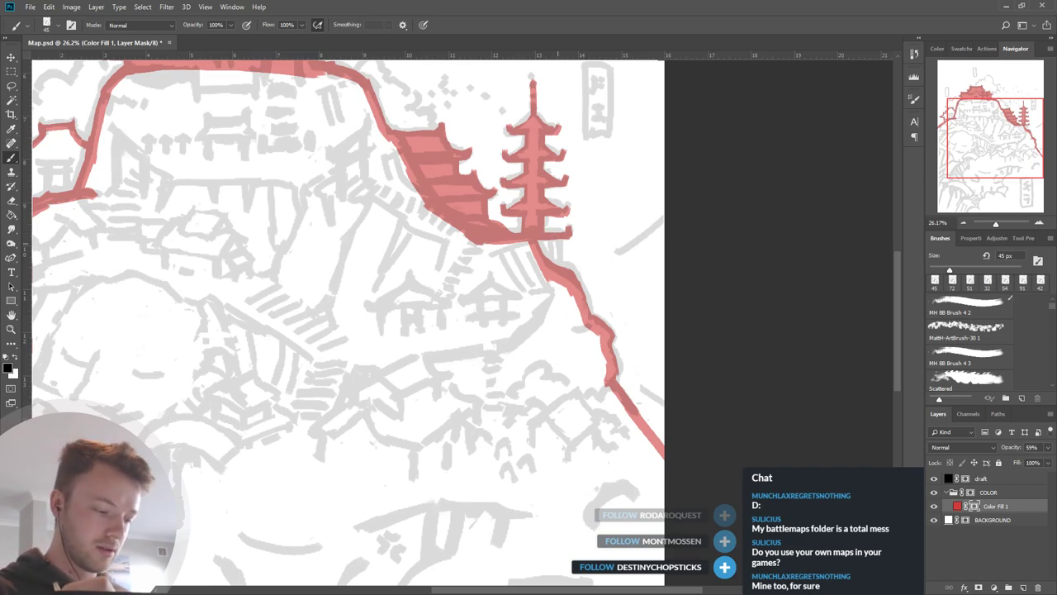
key(x)
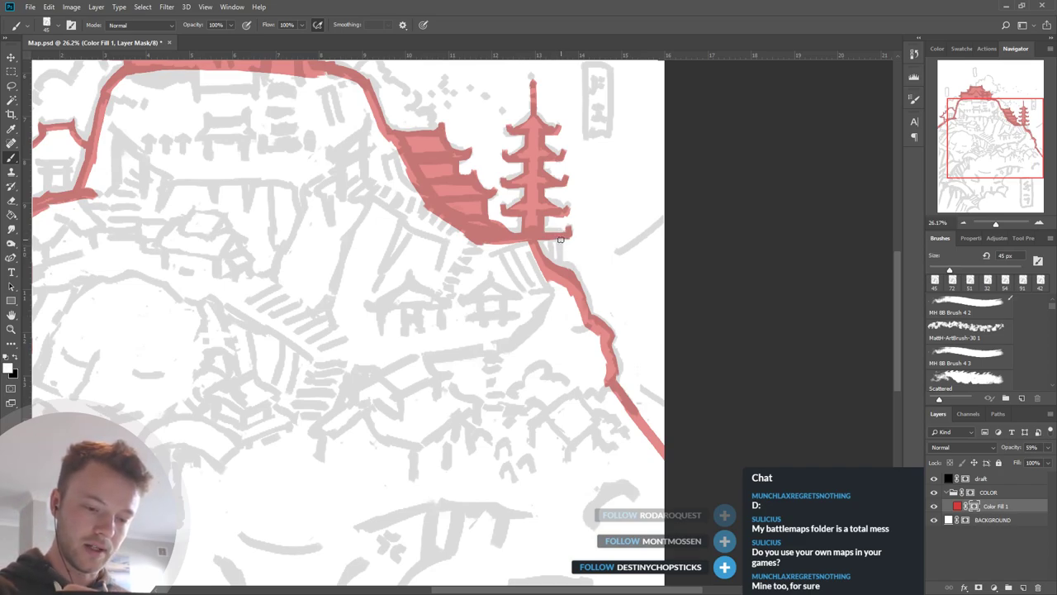
mouse_move(561, 241)
mouse_down()
mouse_move(580, 288)
mouse_move(574, 277)
mouse_move(594, 319)
mouse_up()
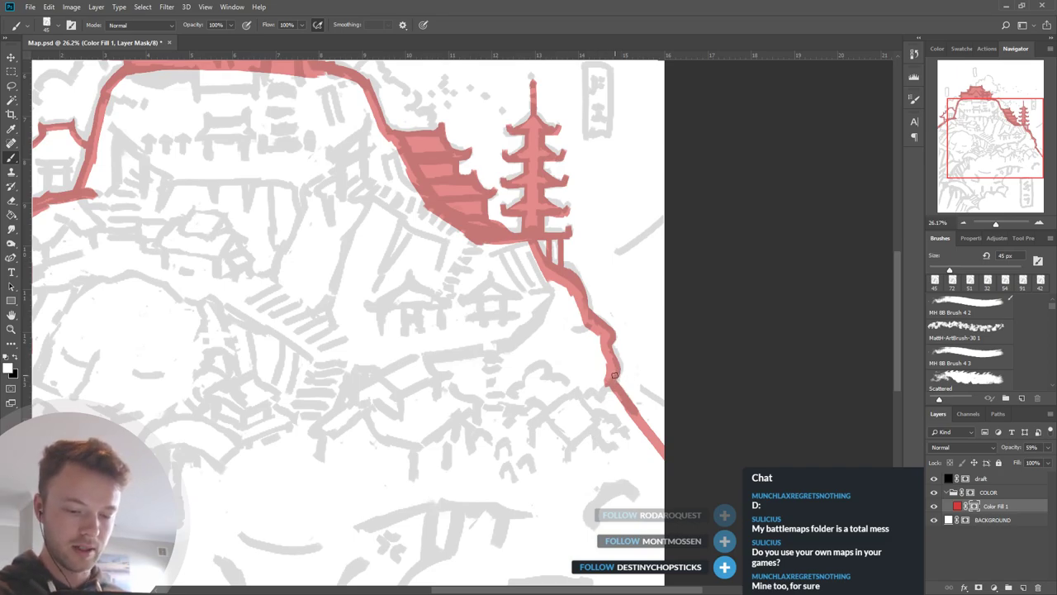
Fill the outlined mountain and the small house on its left slope with white on the Color Fill 1 mask.
scroll(621, 314, down, 5)
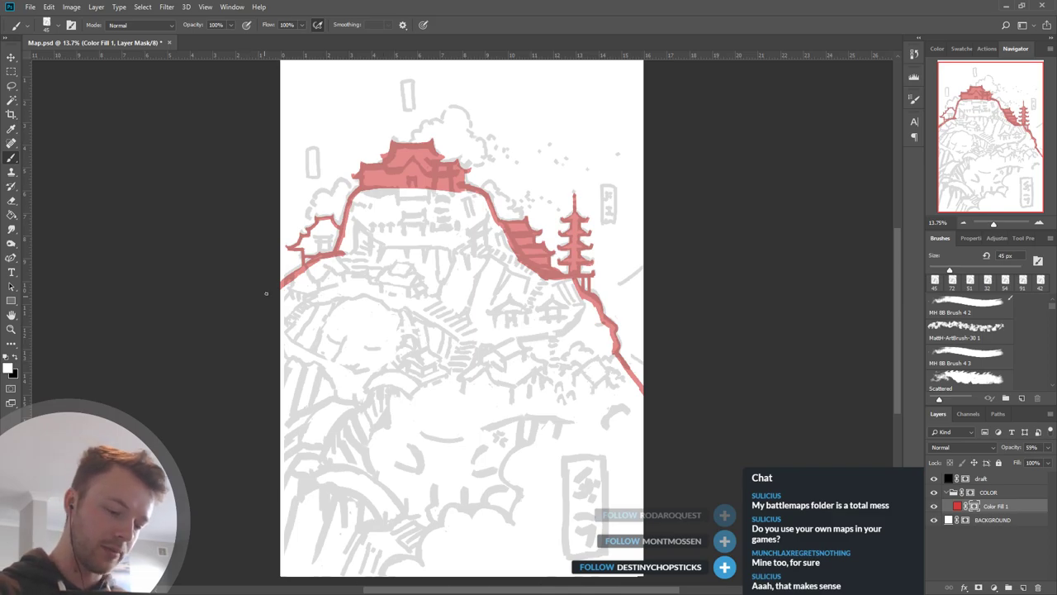
key(g)
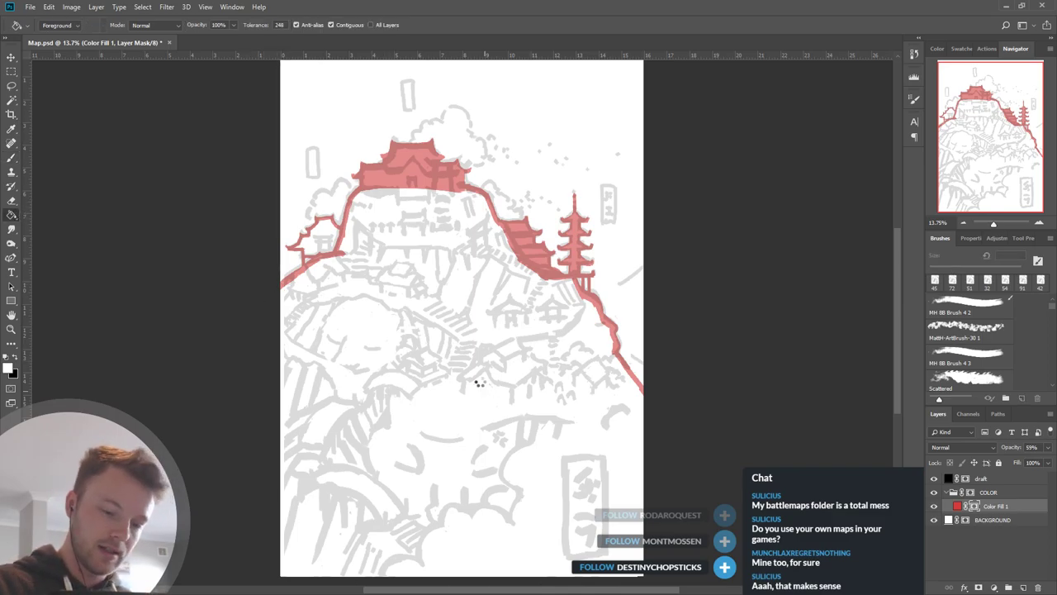
click(531, 377)
click(322, 241)
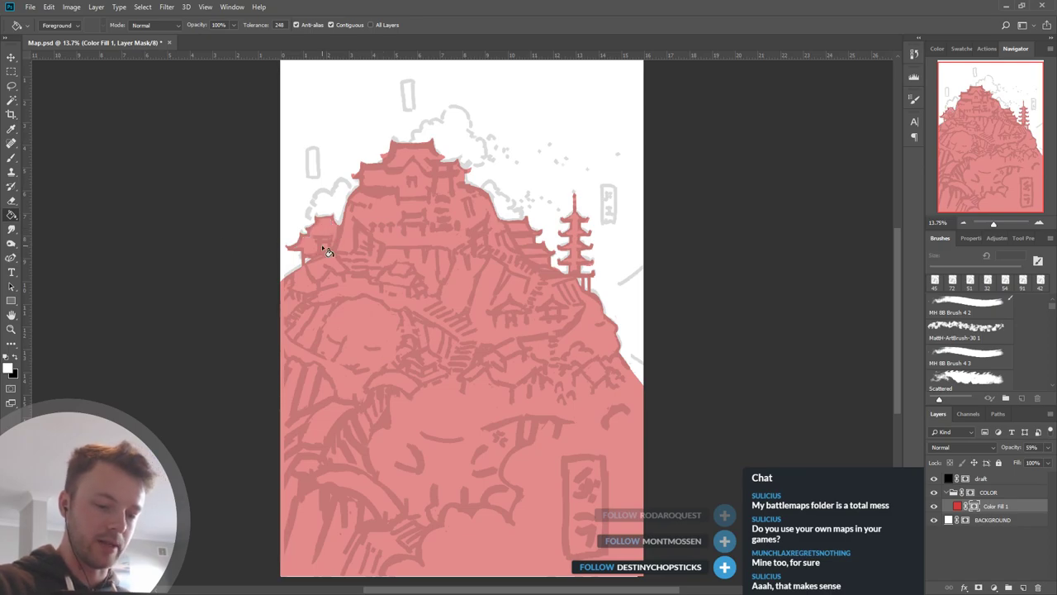
click(17, 159)
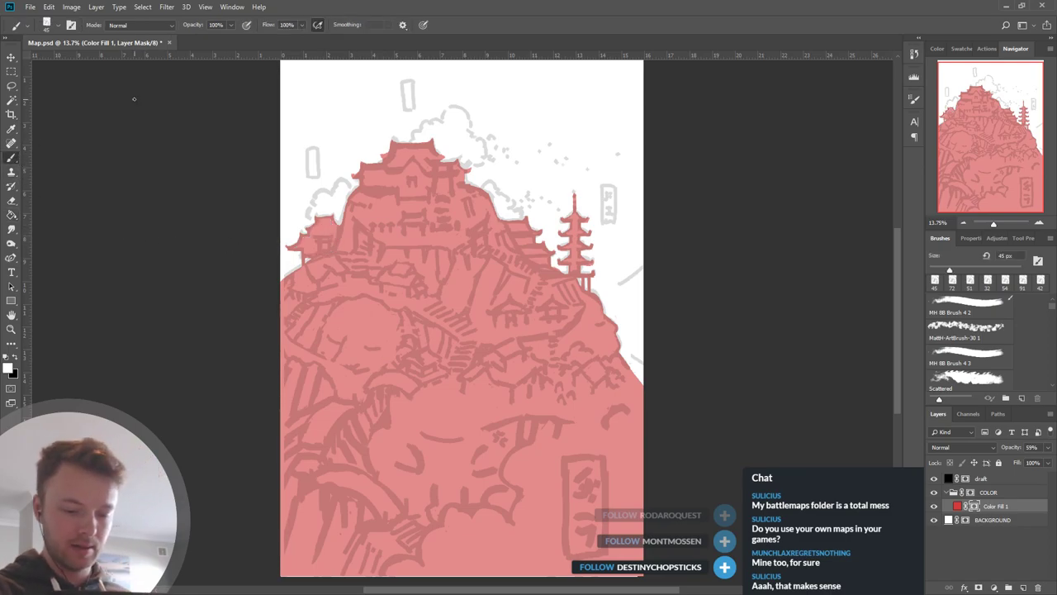
Check the filled cliff edge around the pagoda up close and save the document.
scroll(606, 305, up, 5)
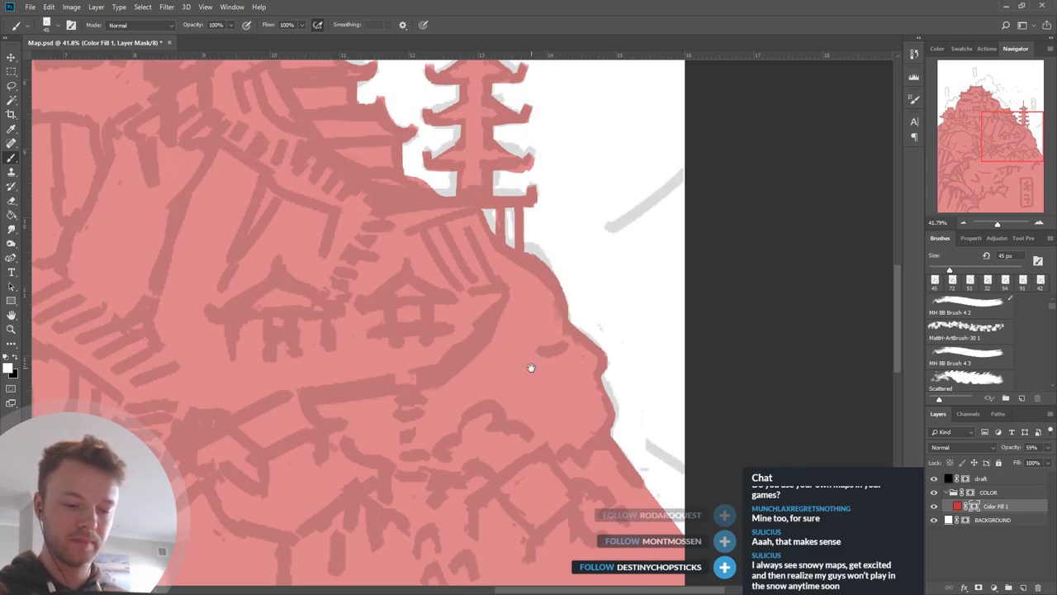
drag(566, 335, 618, 353)
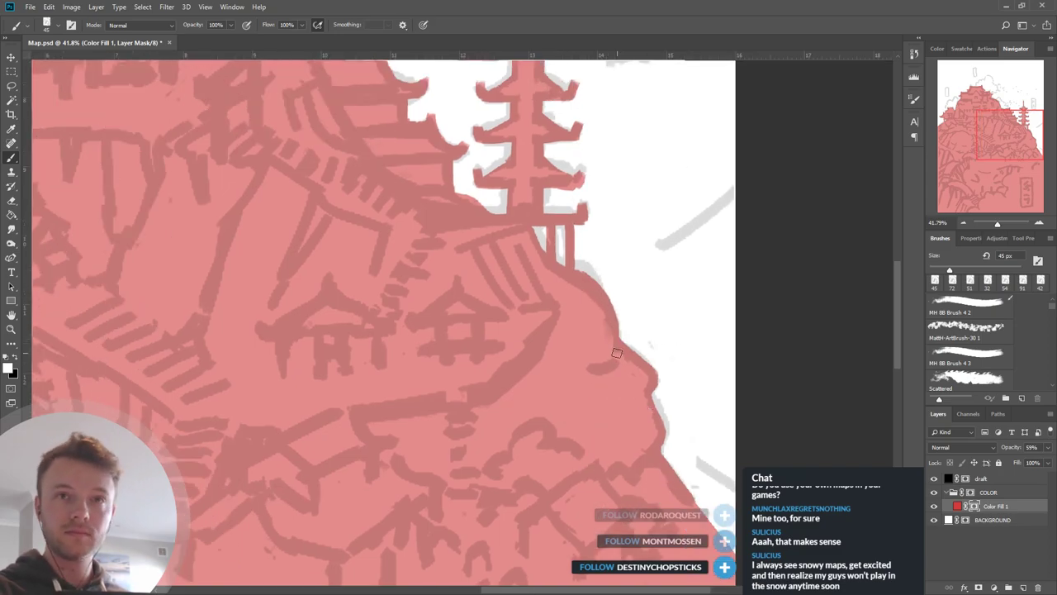
scroll(690, 332, down, 2)
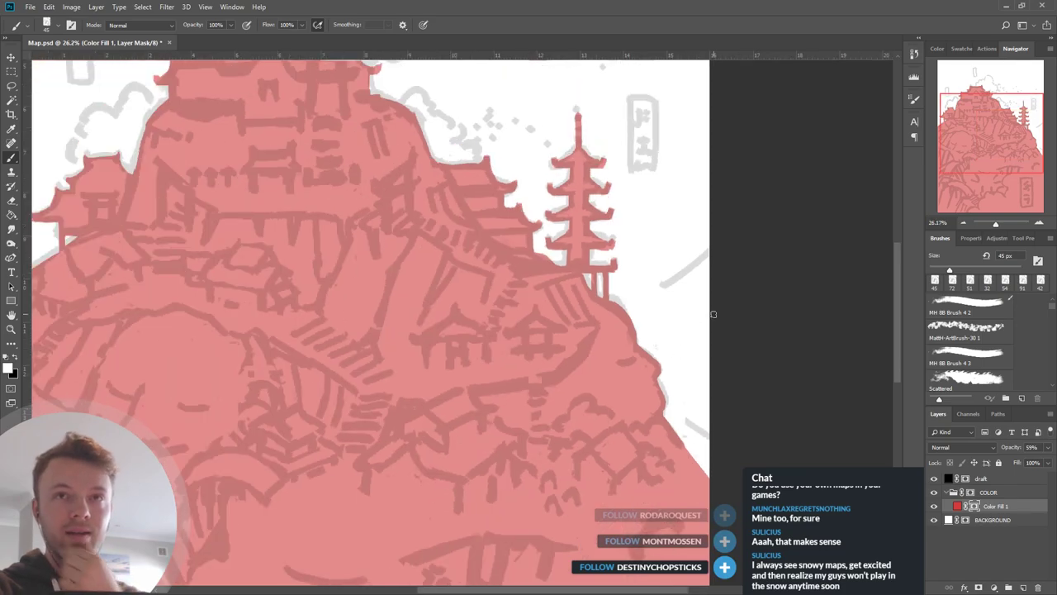
scroll(712, 314, down, 2)
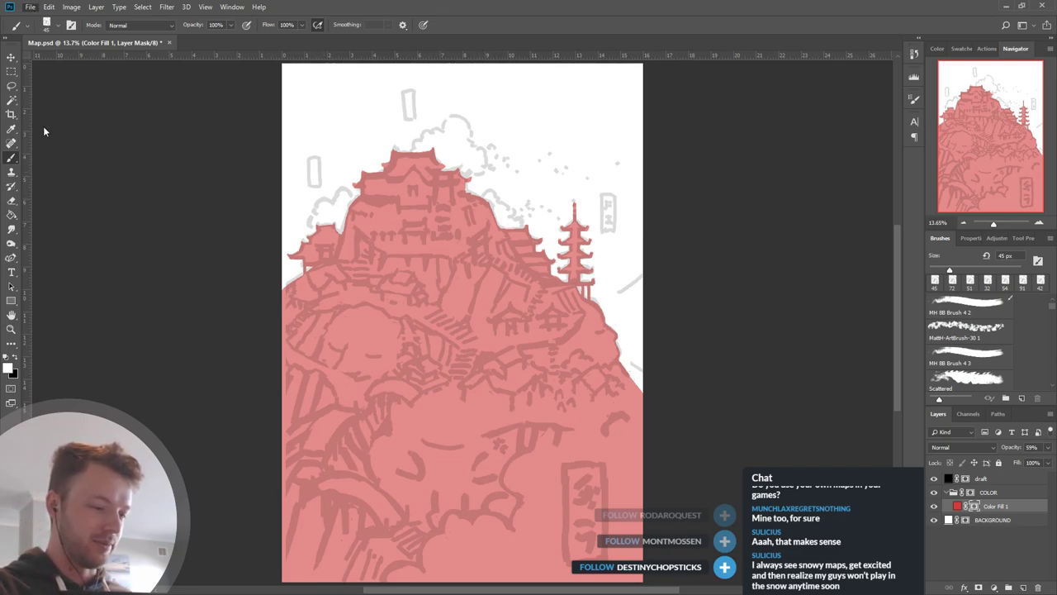
key(ctrl+s)
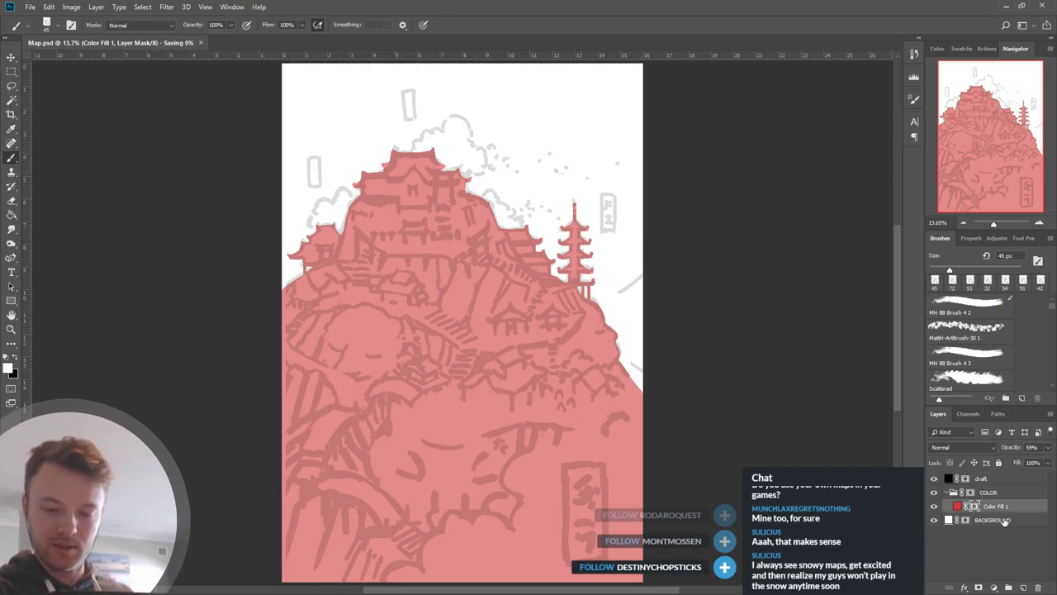
Toggle the visibility of Color Fill 1 to compare the sketch with and without the red silhouette.
click(934, 505)
click(935, 506)
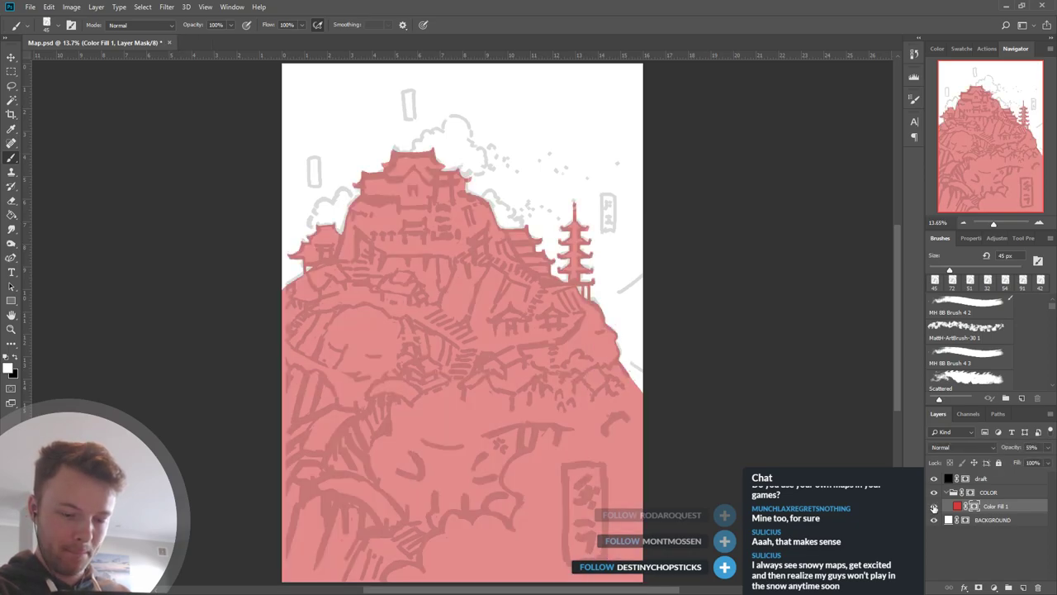
click(935, 505)
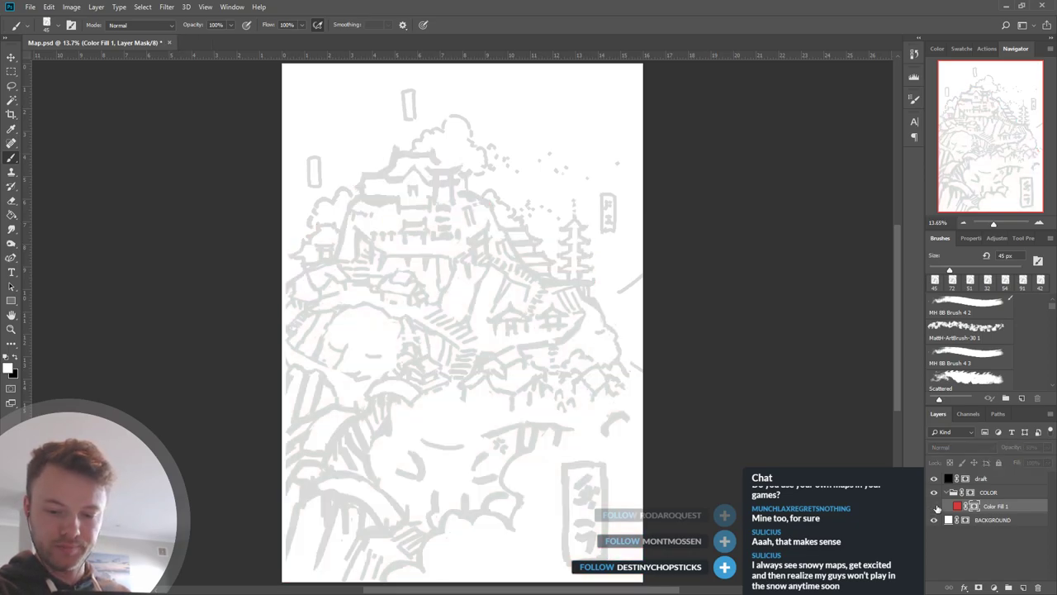
click(934, 505)
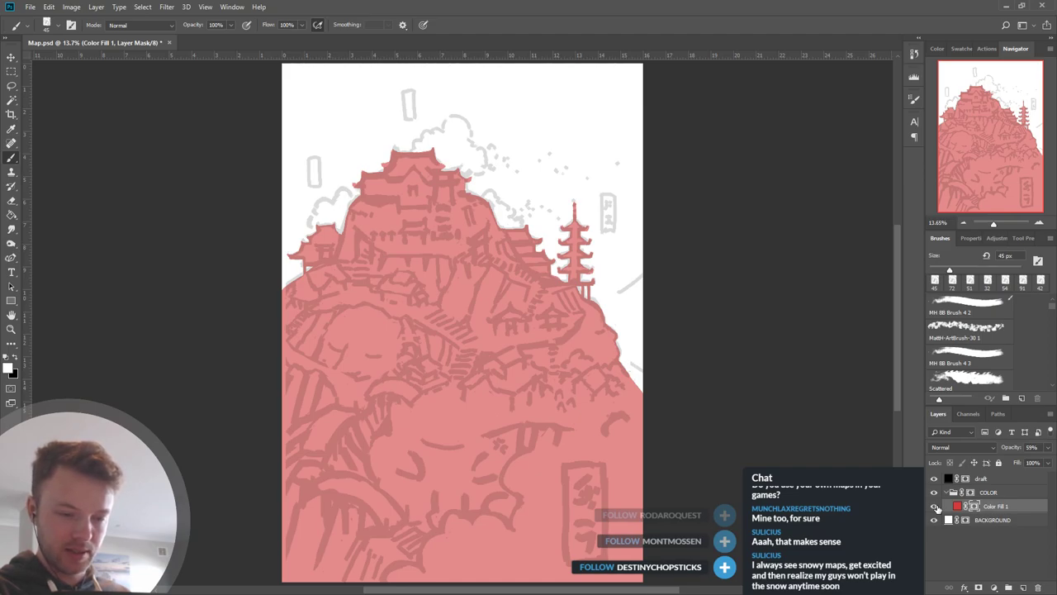
Hide the draft layer to examine the bare silhouette's edges, and show the sketch again.
click(933, 479)
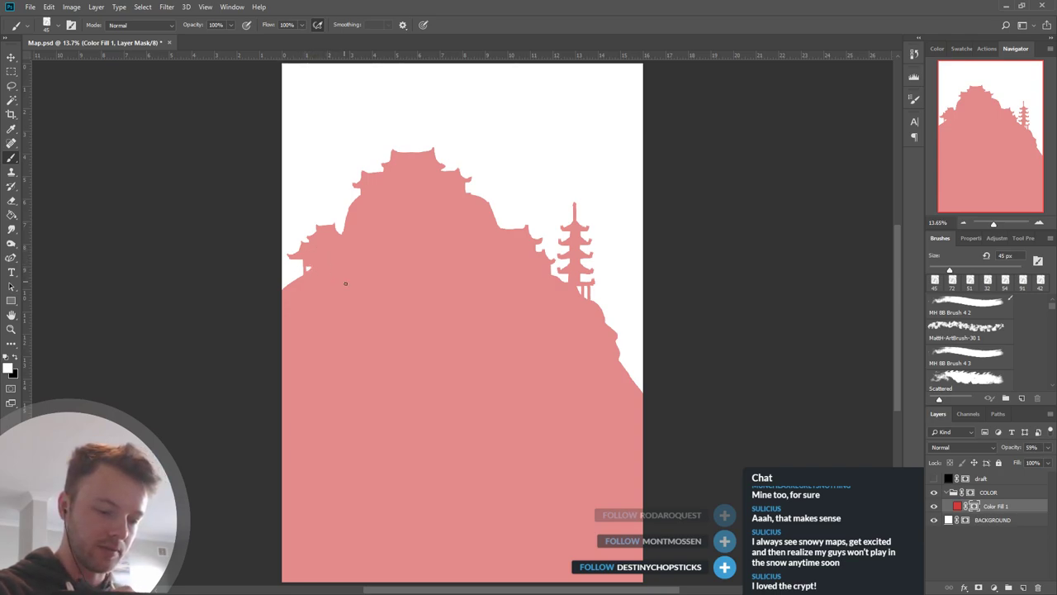
scroll(289, 223, up, 5)
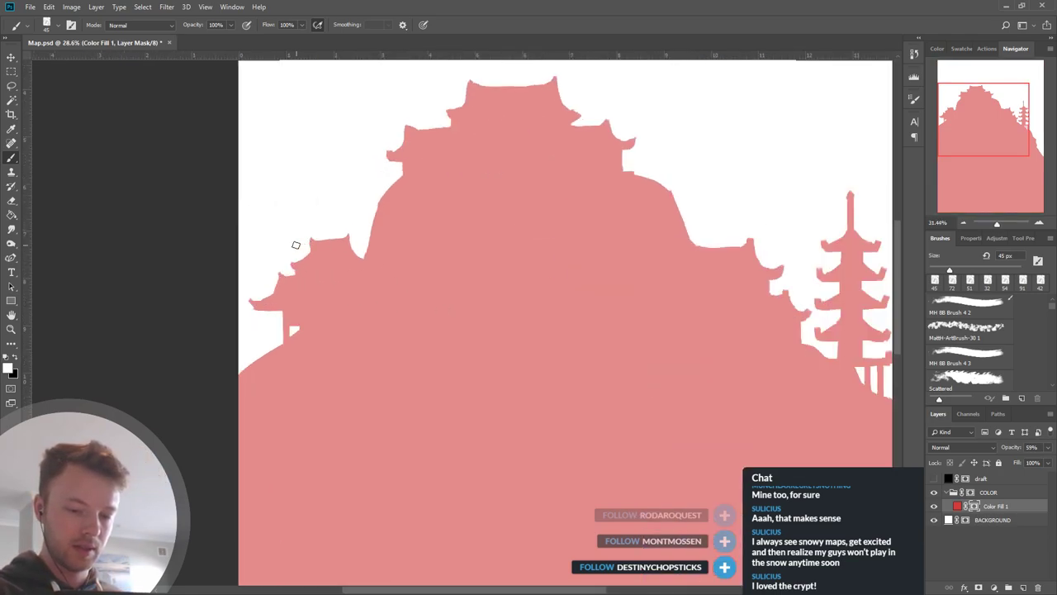
key(x)
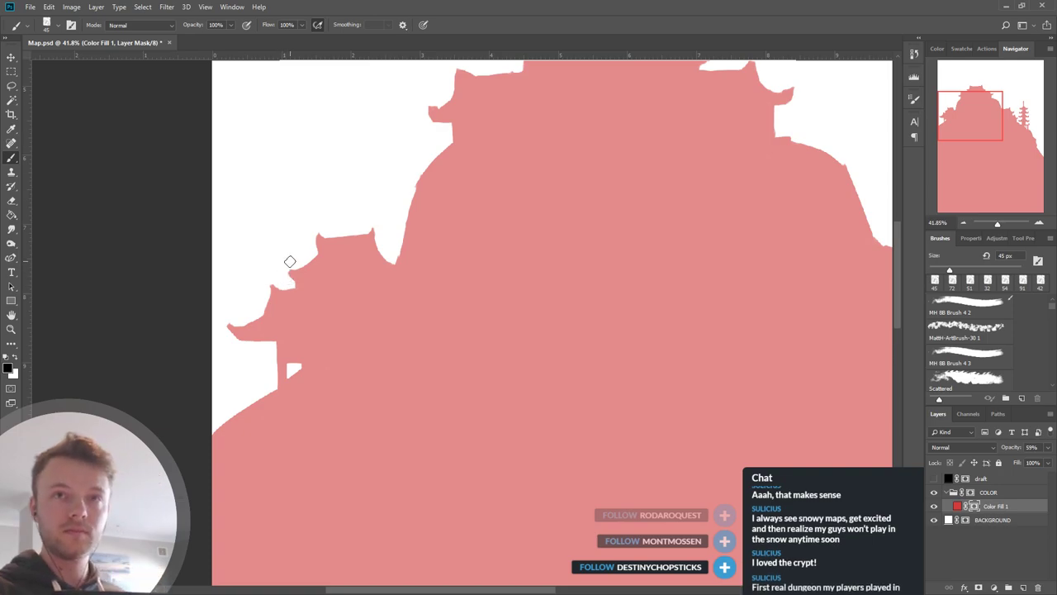
key(ctrl+0)
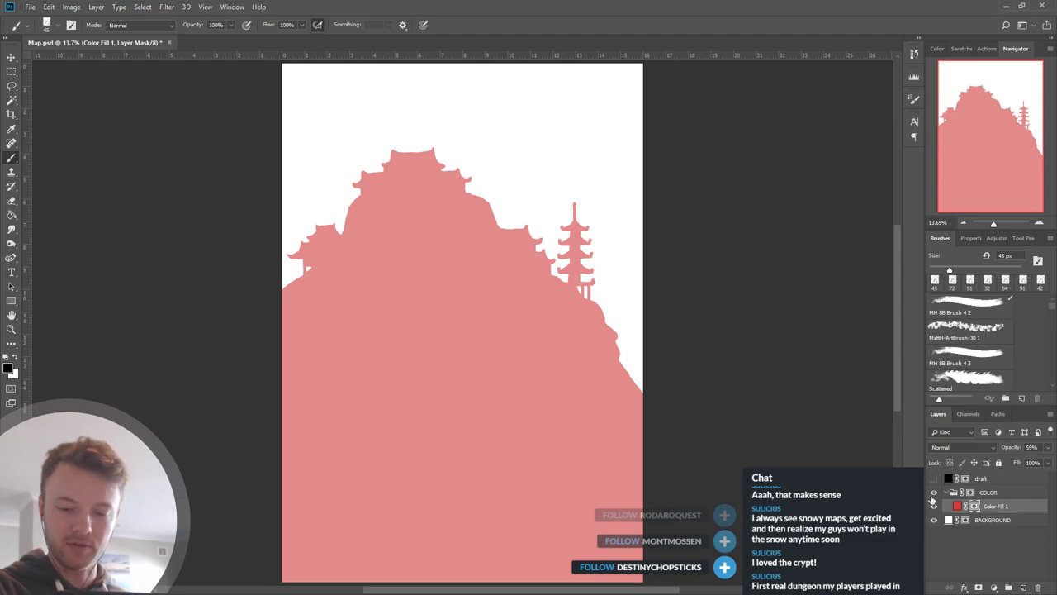
click(935, 479)
click(934, 479)
click(934, 479)
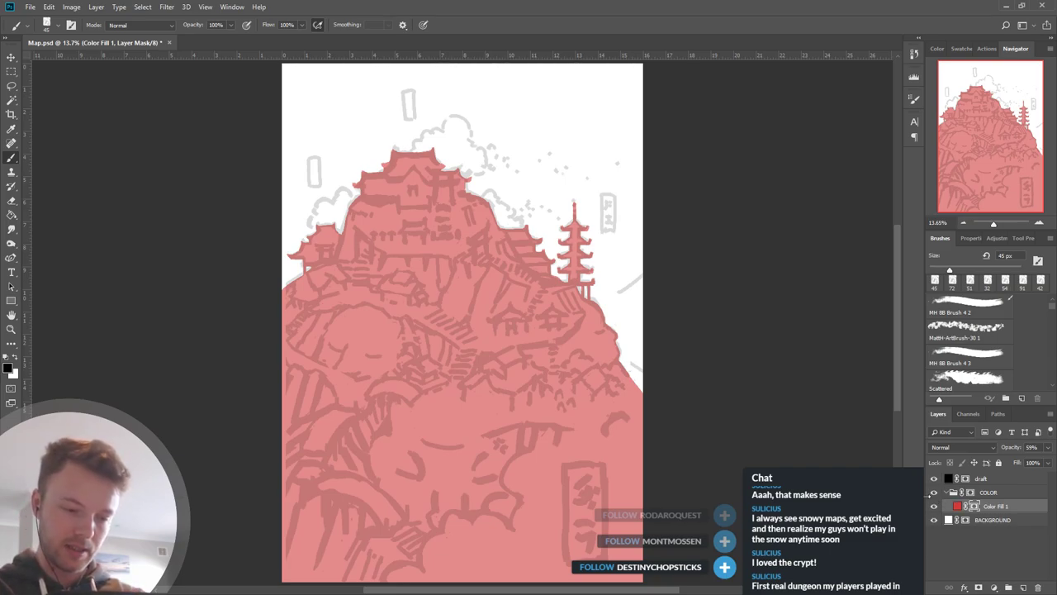
Examine the castle roofs against the sketch up close and switch the red fill off and on again.
scroll(465, 151, up, 5)
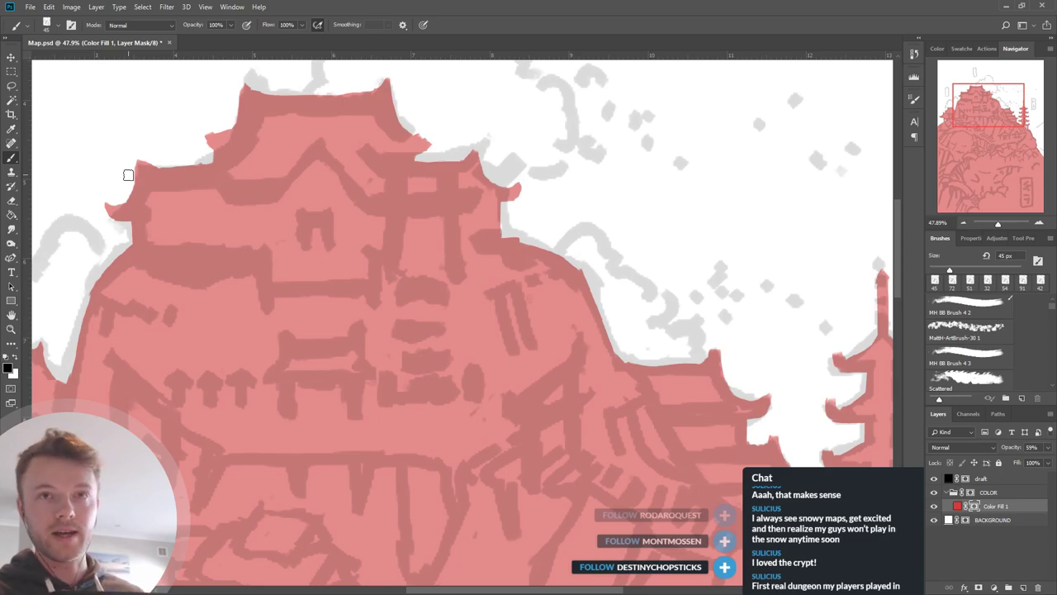
key(ctrl+0)
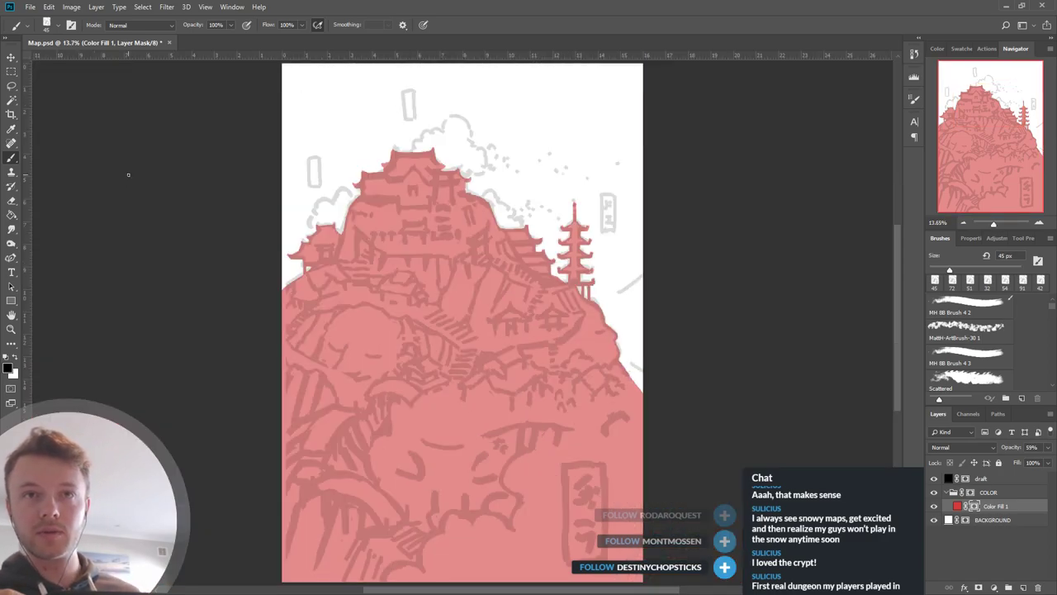
click(934, 505)
click(934, 506)
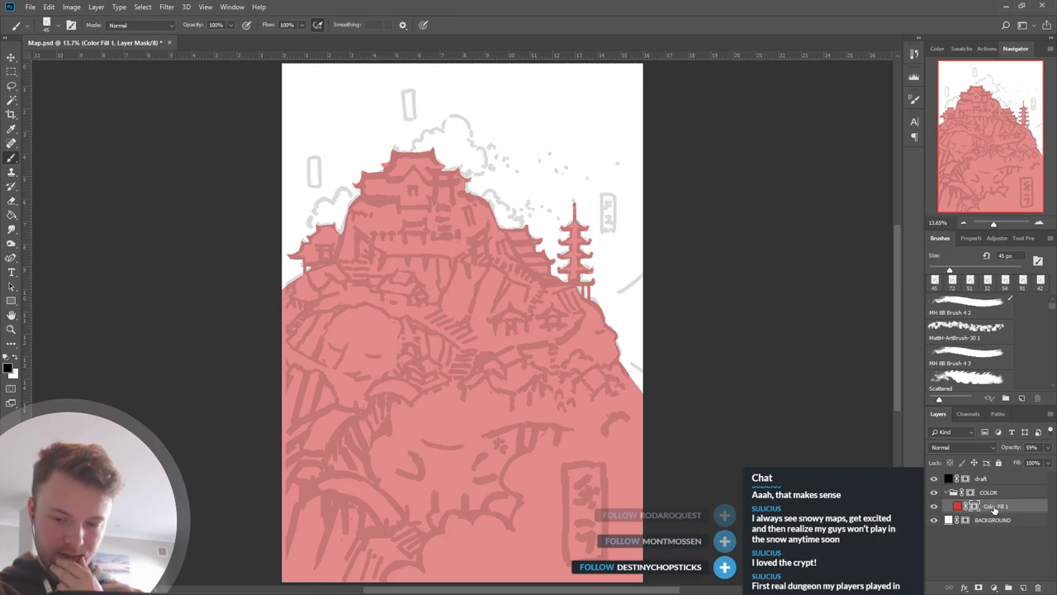
Move the silhouette mask from Color Fill 1 to the COLOR group, replacing the group's mask.
click(993, 506)
click(974, 507)
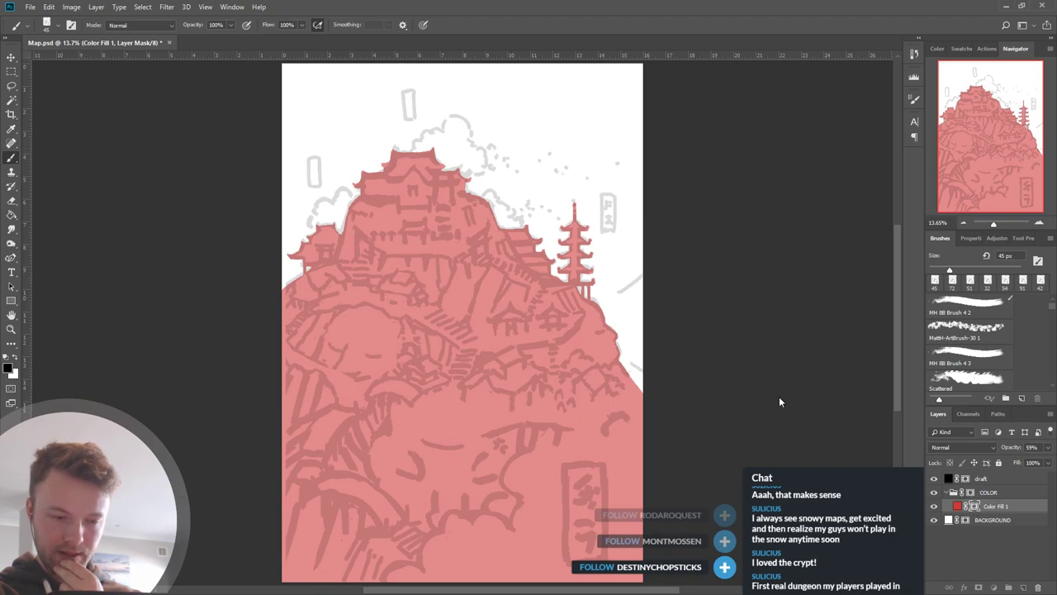
key(Delete)
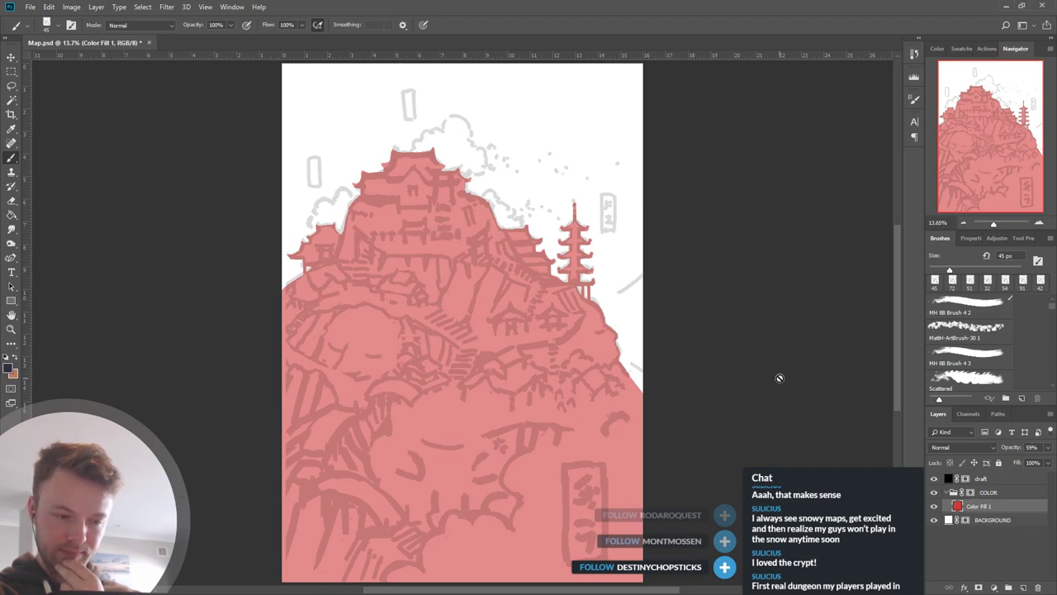
Add a dark purple solid color fill layer above Color Fill 1 and invert its mask to black.
click(993, 587)
click(1032, 392)
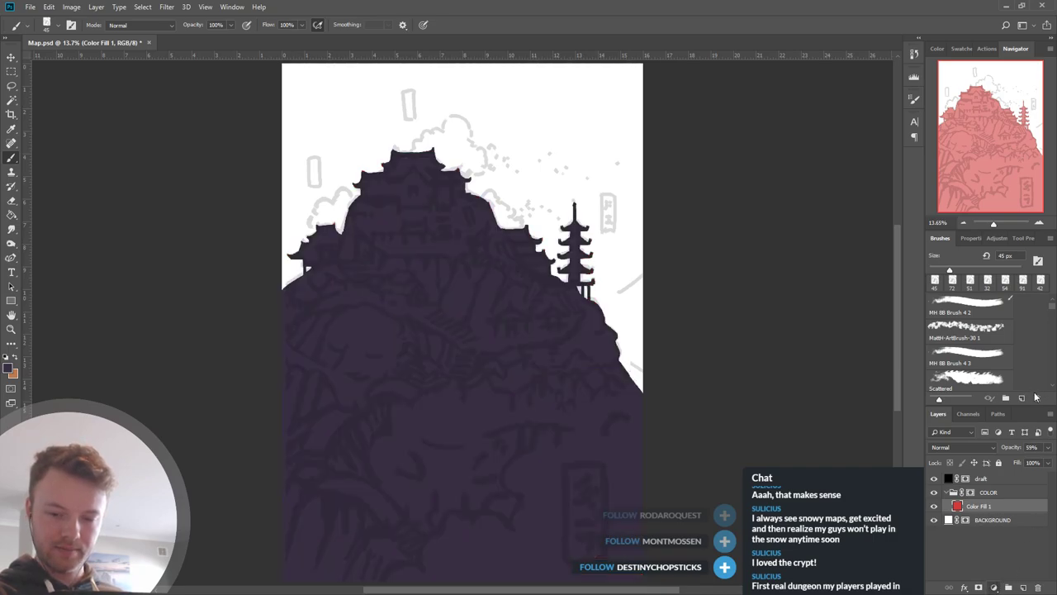
click(684, 265)
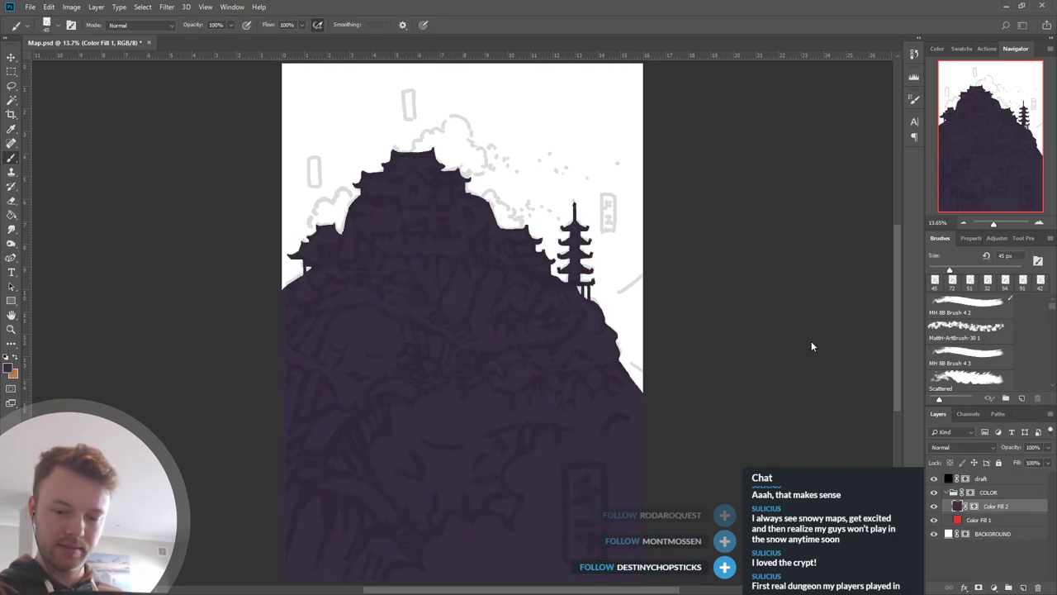
click(975, 505)
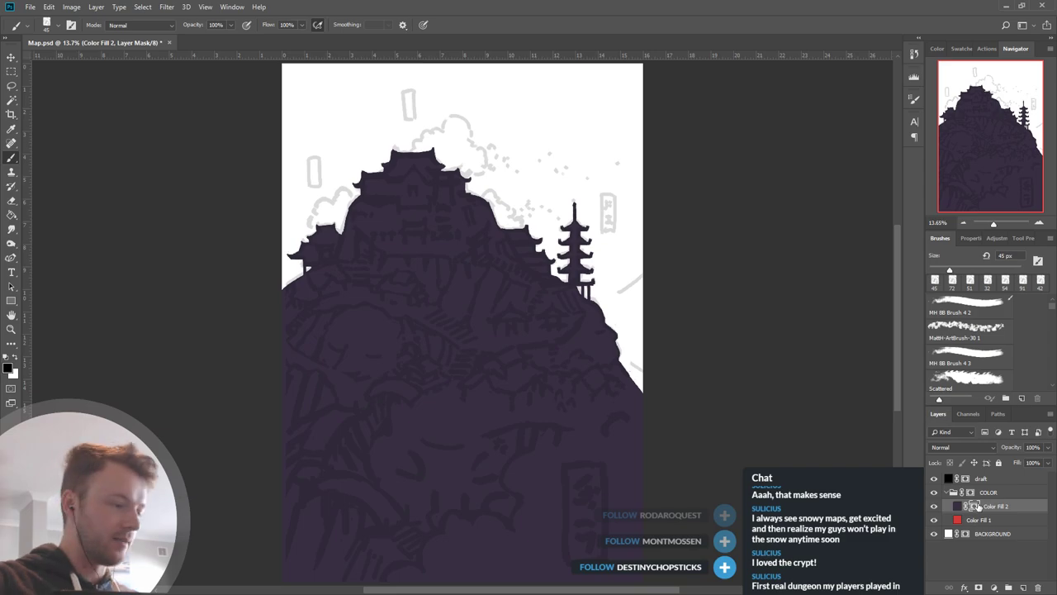
key(ctrl+i)
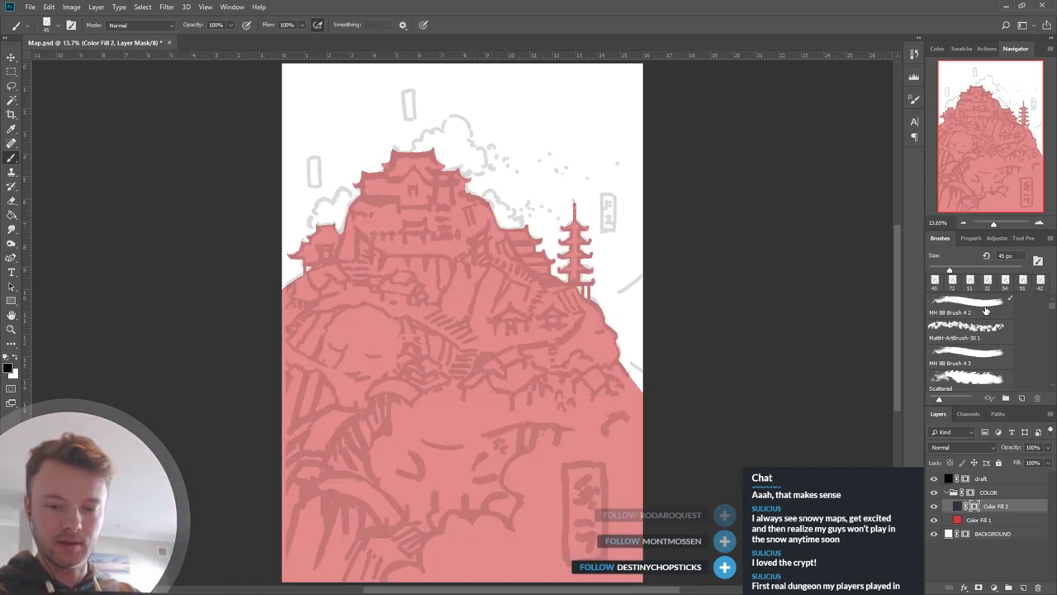
With an 88 px brush, reveal the dark fill along the mountain's left edge, below the small tower, by painting white on the Color Fill 2 mask.
drag(949, 270, 969, 270)
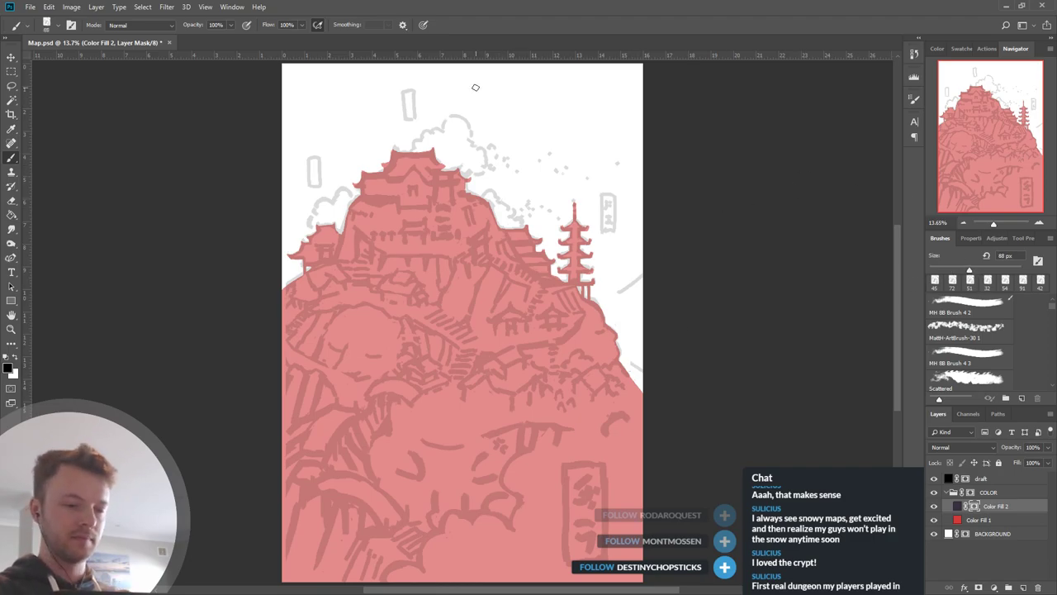
scroll(338, 228, up, 4)
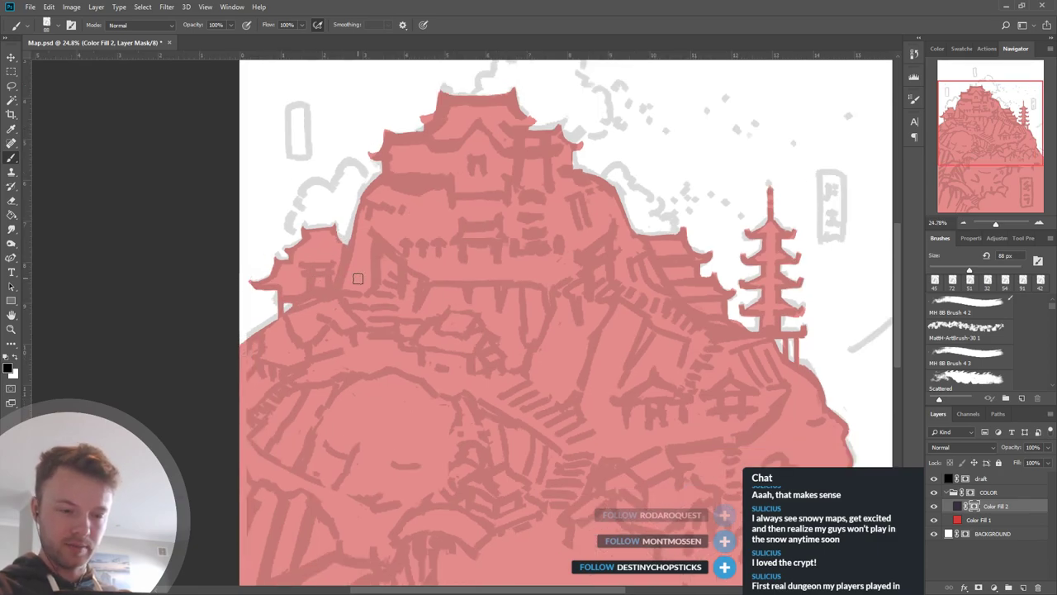
scroll(356, 279, down, 1)
scroll(498, 308, down, 1)
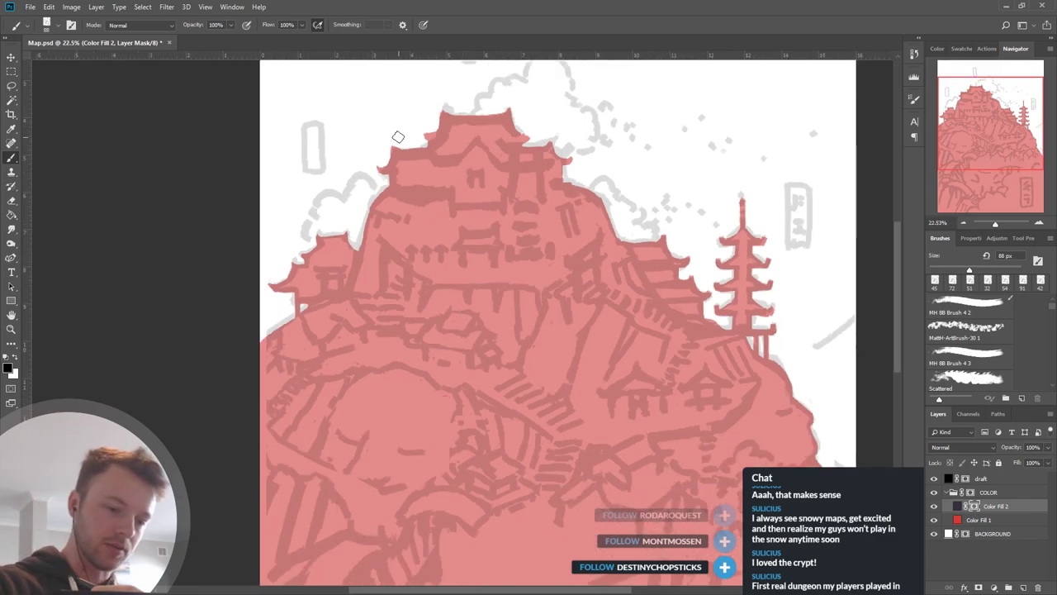
key(x)
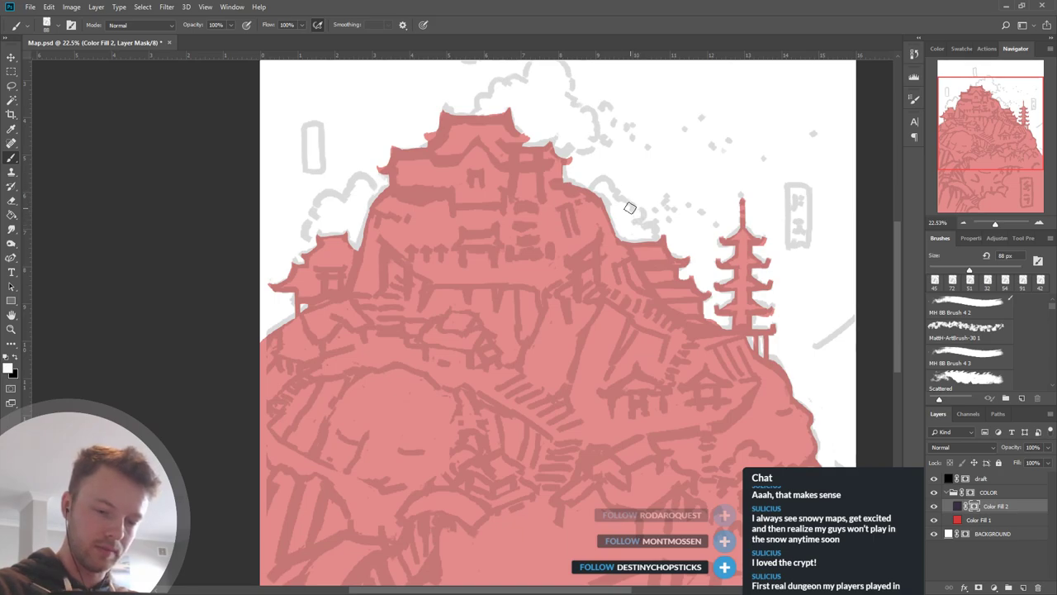
drag(621, 252, 619, 236)
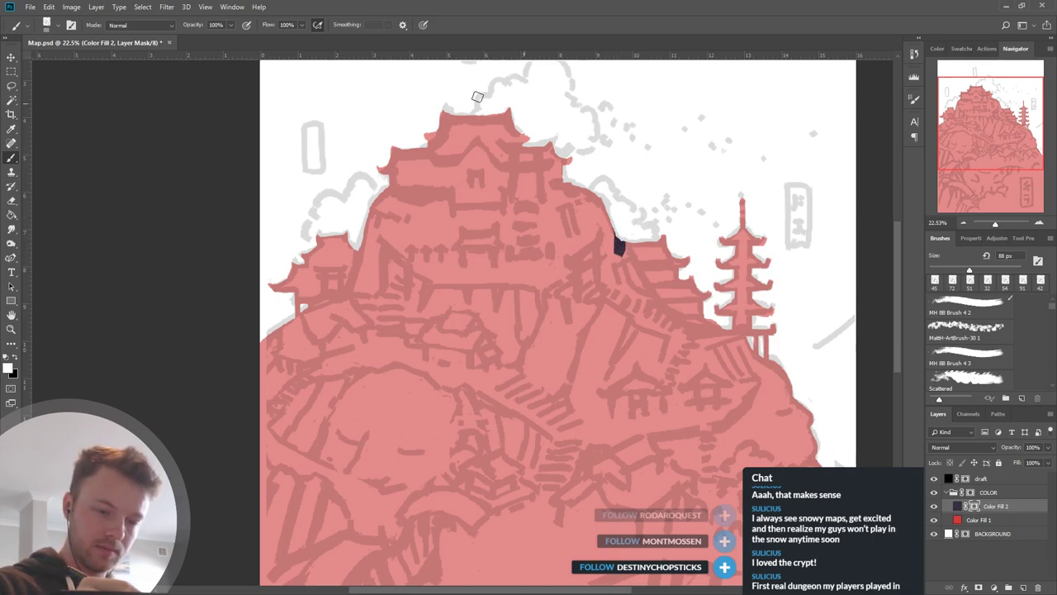
drag(365, 220, 361, 285)
drag(365, 247, 355, 299)
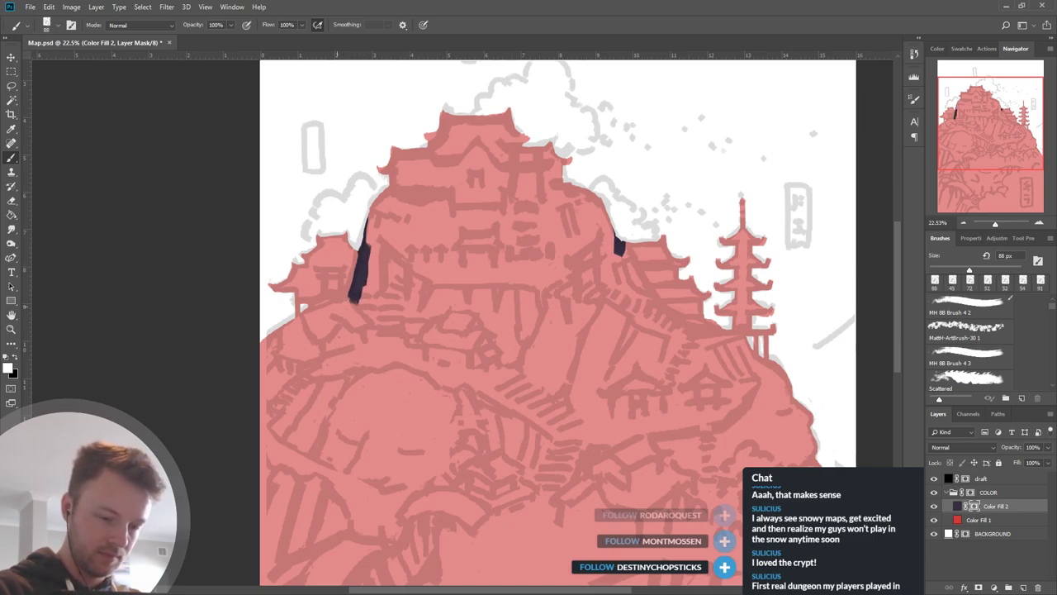
drag(289, 323, 346, 300)
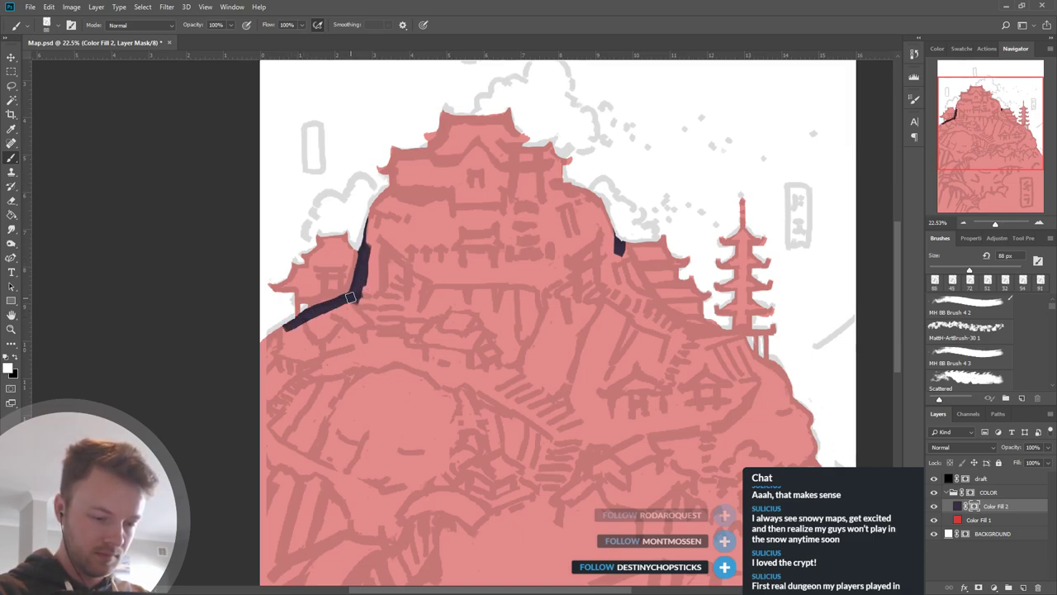
drag(305, 315, 251, 354)
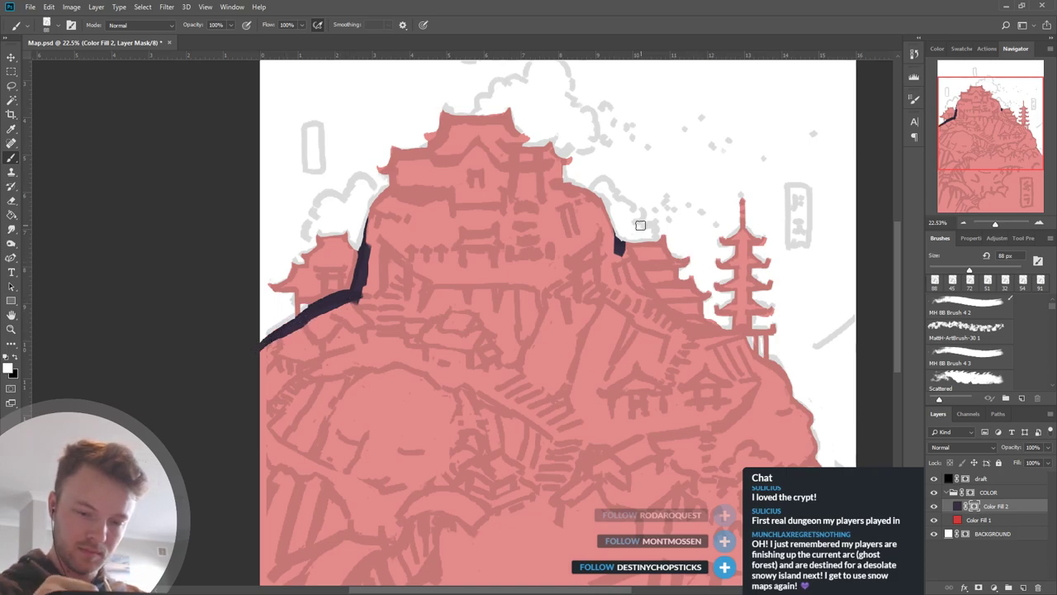
Paint the mountain's right edge on the same mask, running below the stepped building and pagoda down to the outer slope.
mouse_move(615, 230)
mouse_down()
mouse_move(663, 304)
mouse_move(654, 303)
mouse_move(686, 334)
mouse_up()
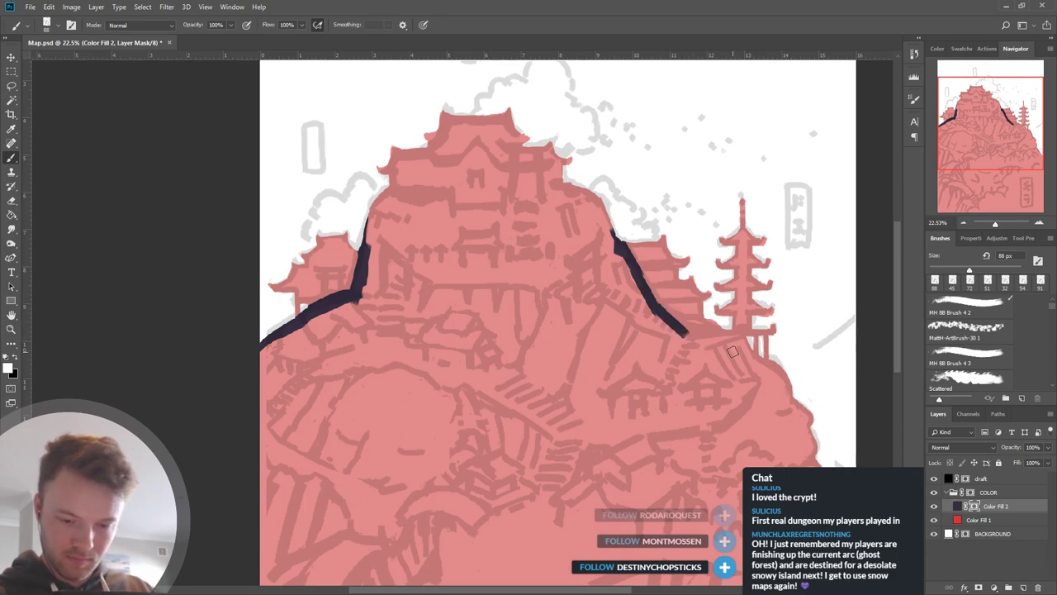
scroll(731, 324, right, 3)
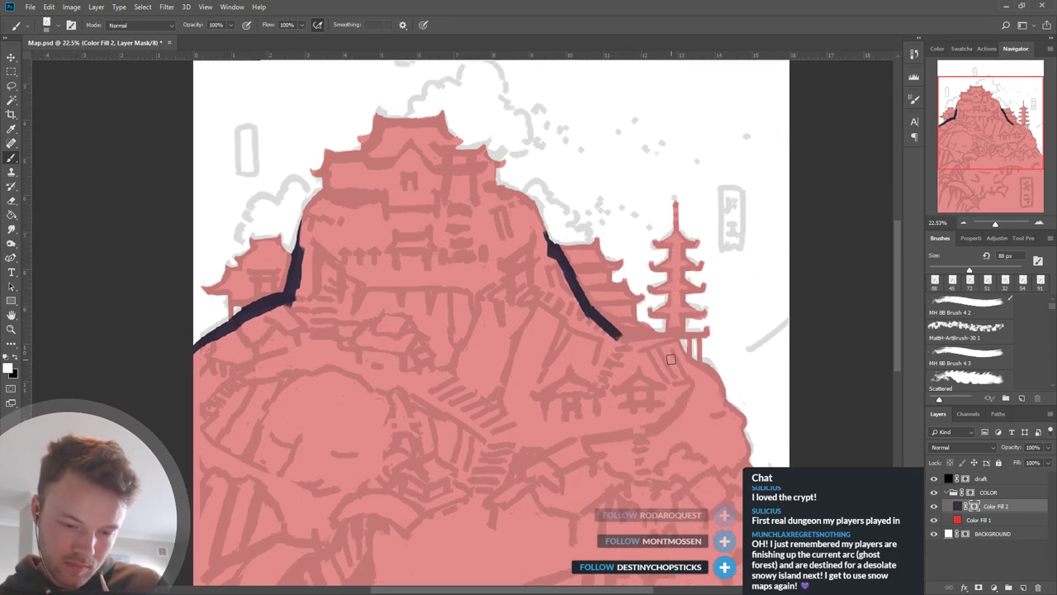
drag(635, 339, 694, 354)
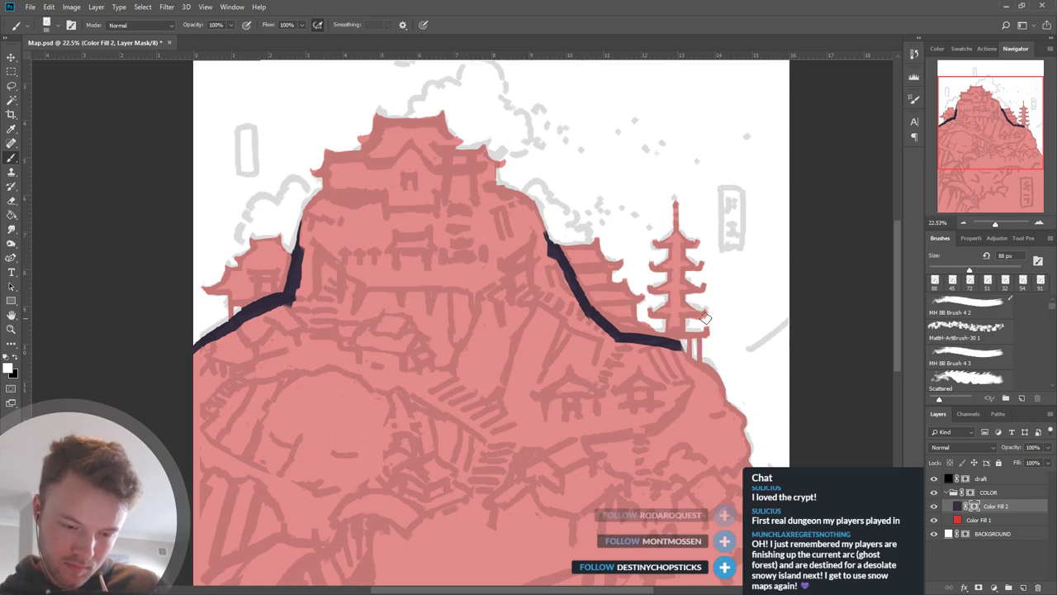
drag(616, 333, 681, 342)
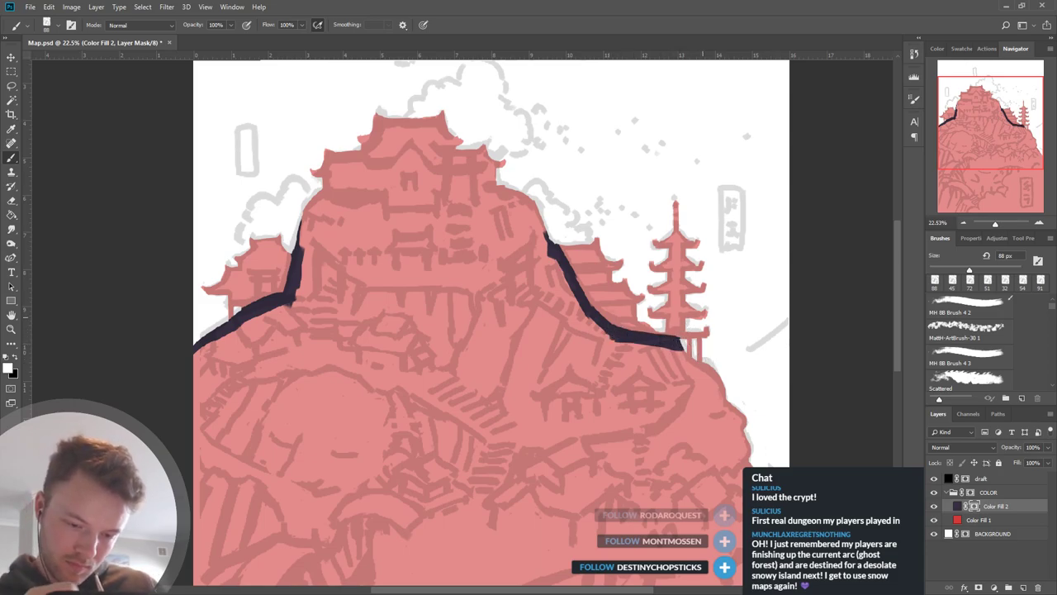
key(x)
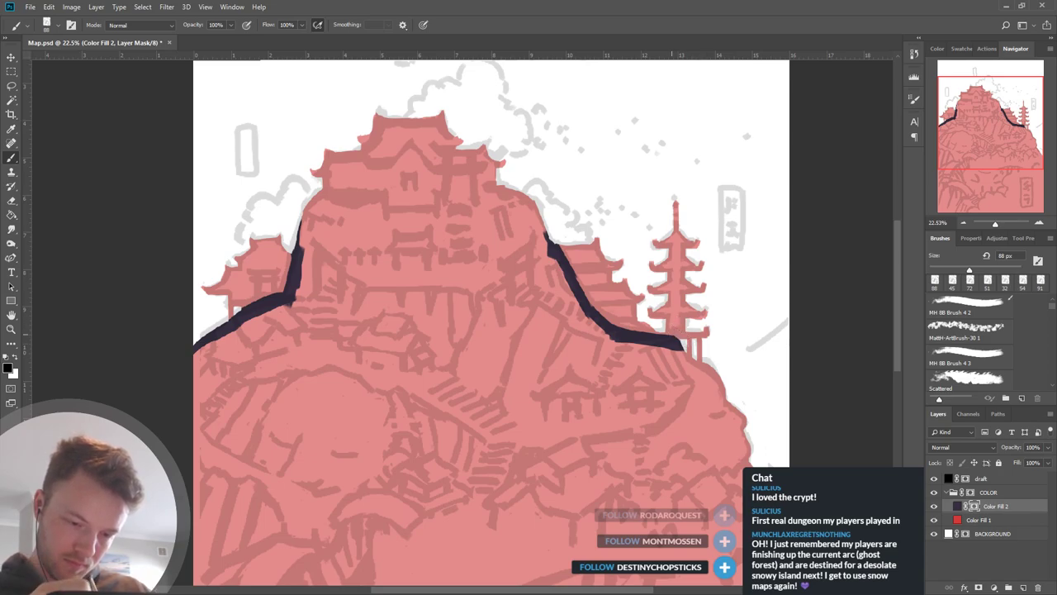
key(x)
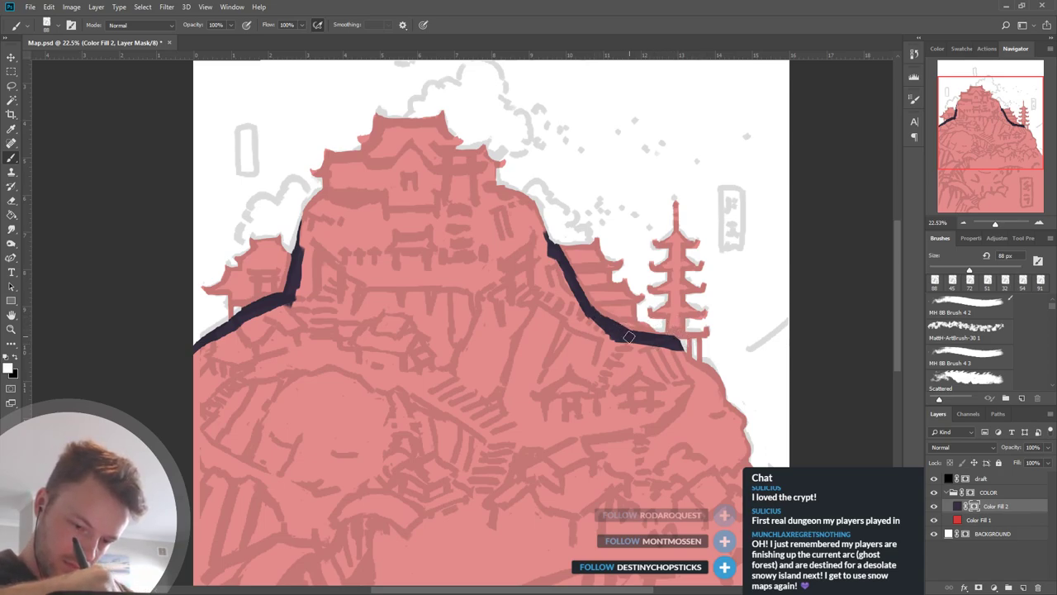
drag(674, 345, 724, 385)
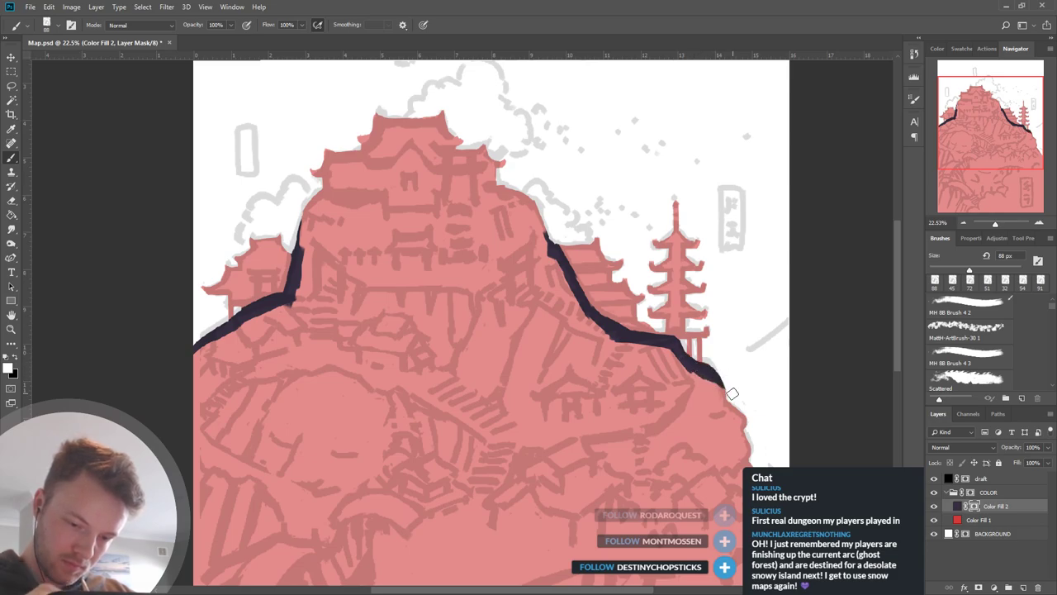
Fill the mountain and main castle inside the painted outline on the Color Fill 2 mask with the Paint Bucket.
scroll(570, 331, down, 3)
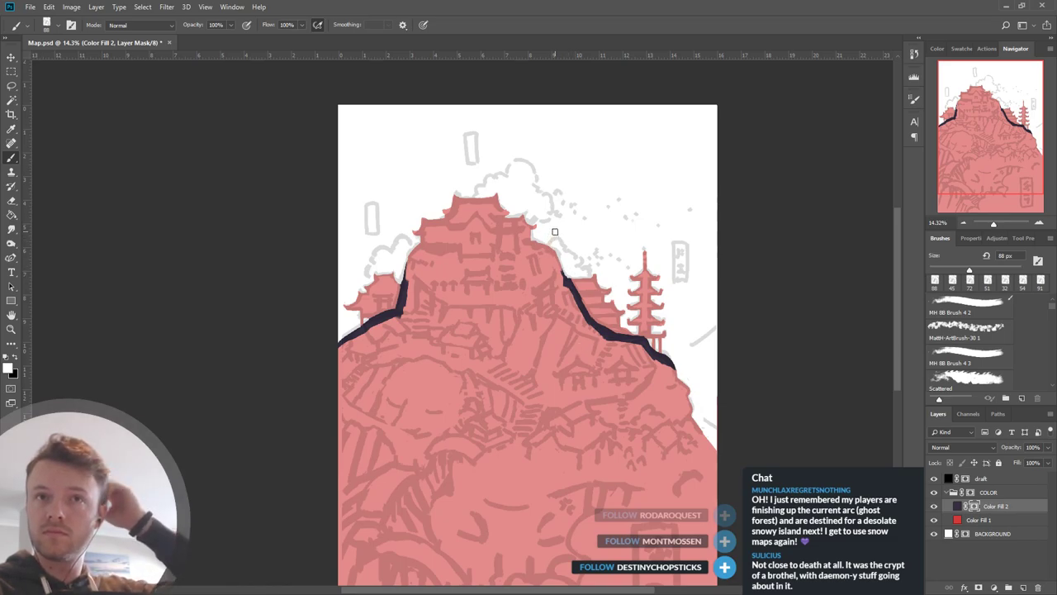
scroll(520, 143, down, 3)
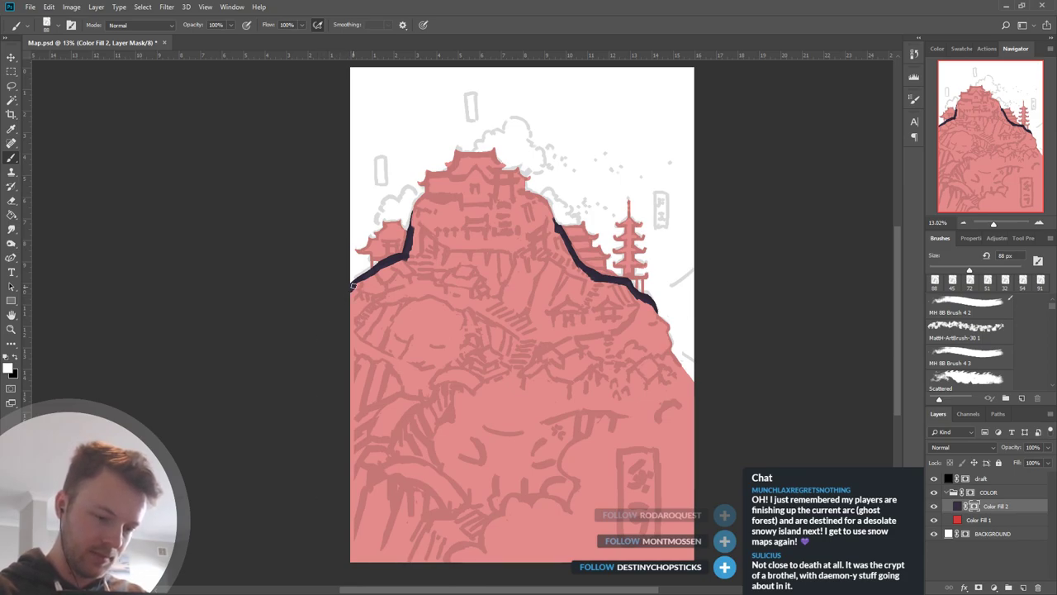
click(12, 214)
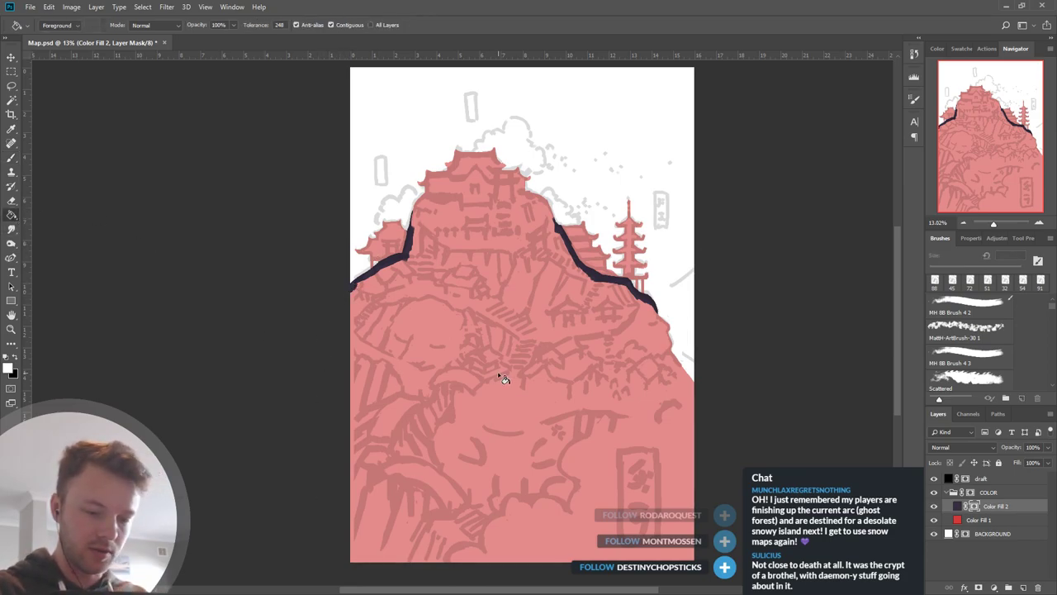
click(625, 376)
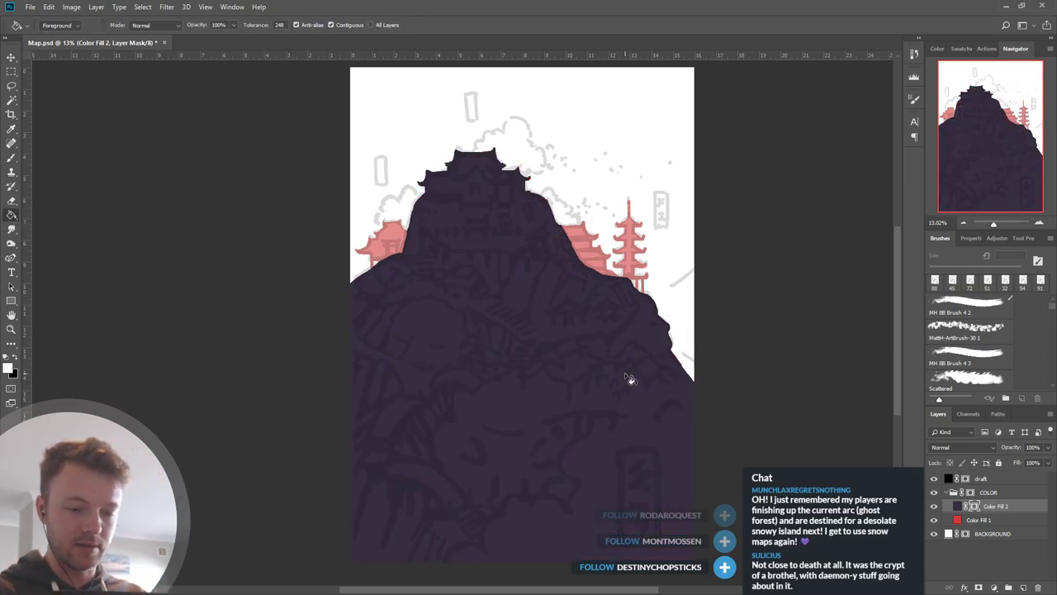
Examine the dark mountain's edge around the stepped building and pagoda up close and against the whole illustration.
click(17, 157)
scroll(616, 198, up, 5)
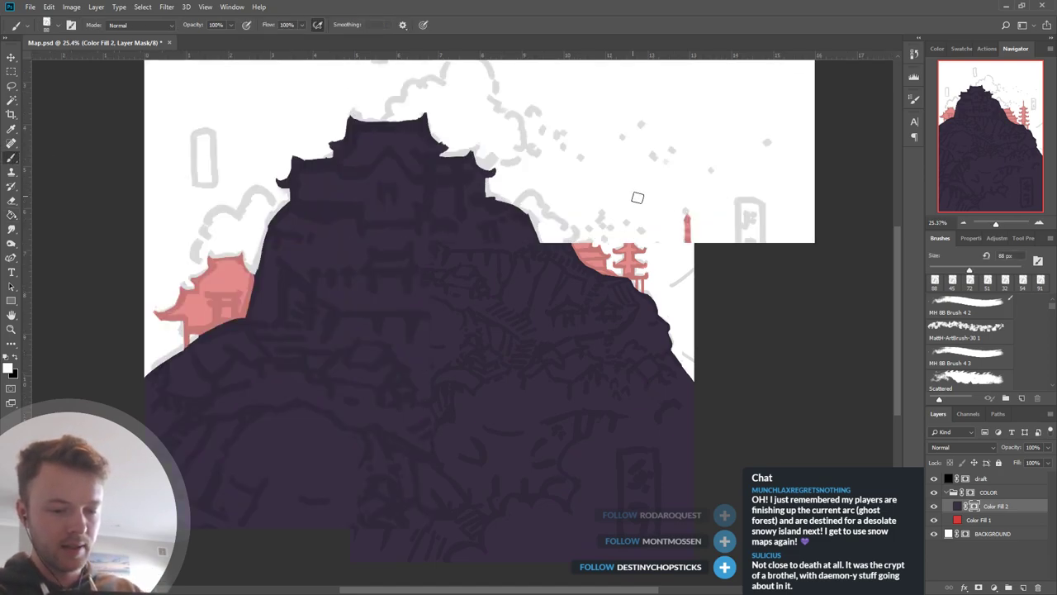
key(x)
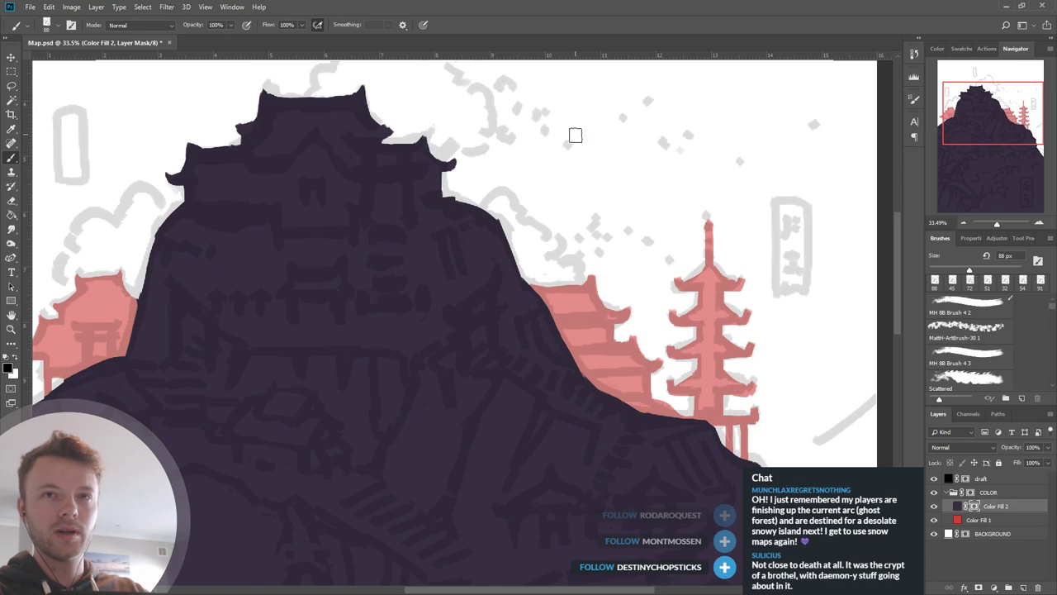
scroll(576, 113, down, 5)
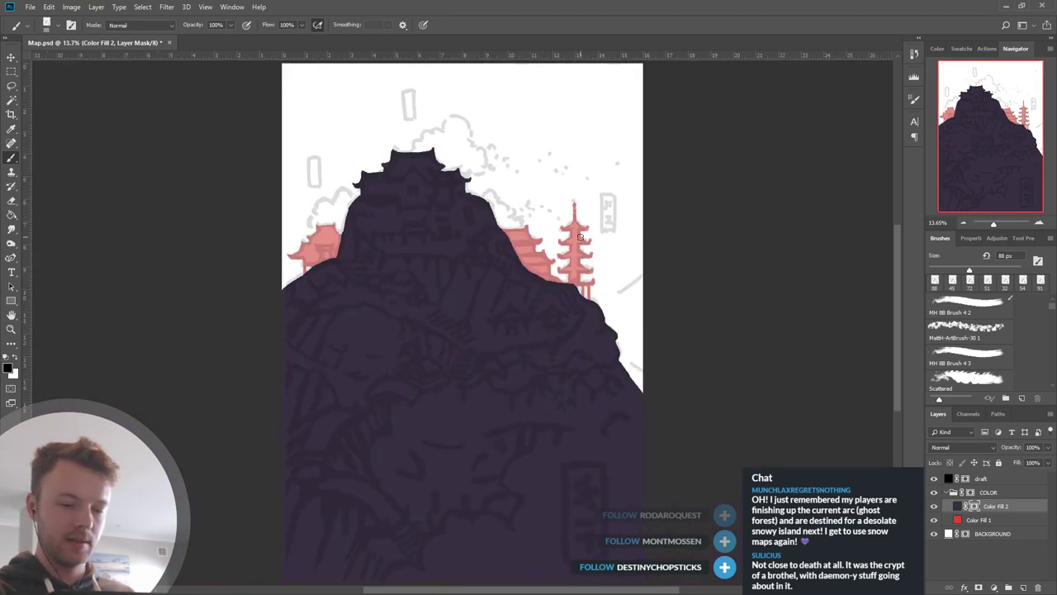
scroll(575, 324, up, 7)
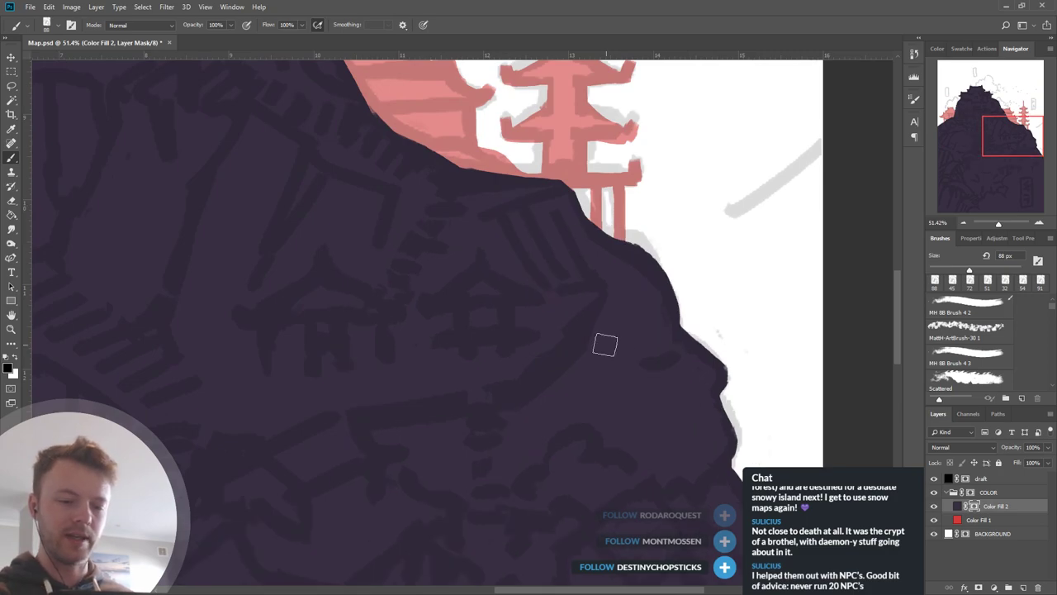
drag(646, 363, 703, 460)
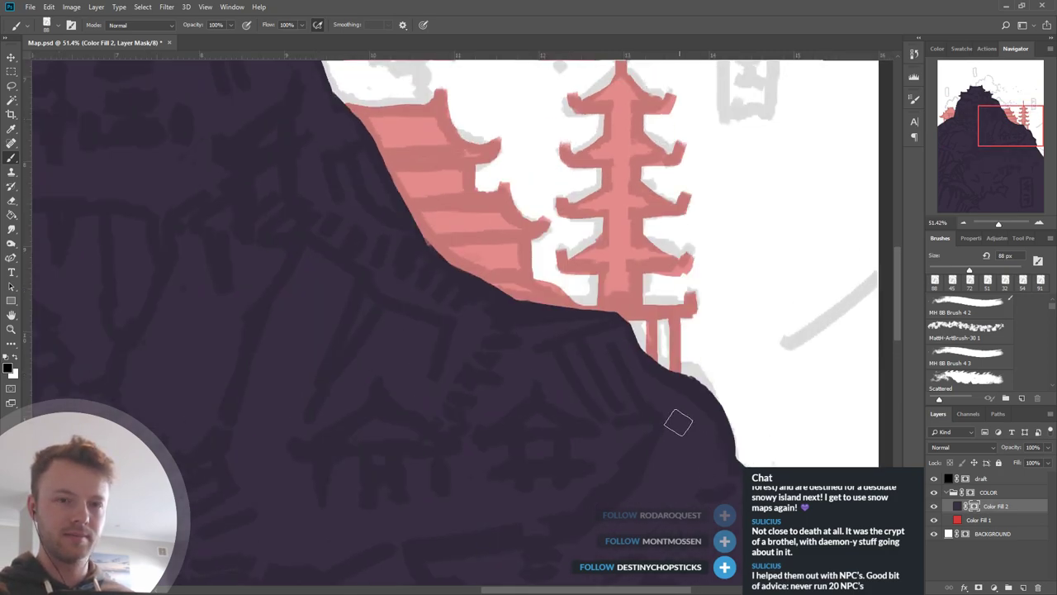
mouse_move(642, 371)
mouse_down()
mouse_move(671, 411)
mouse_move(678, 404)
mouse_move(552, 356)
mouse_up()
key(x)
drag(702, 422, 545, 357)
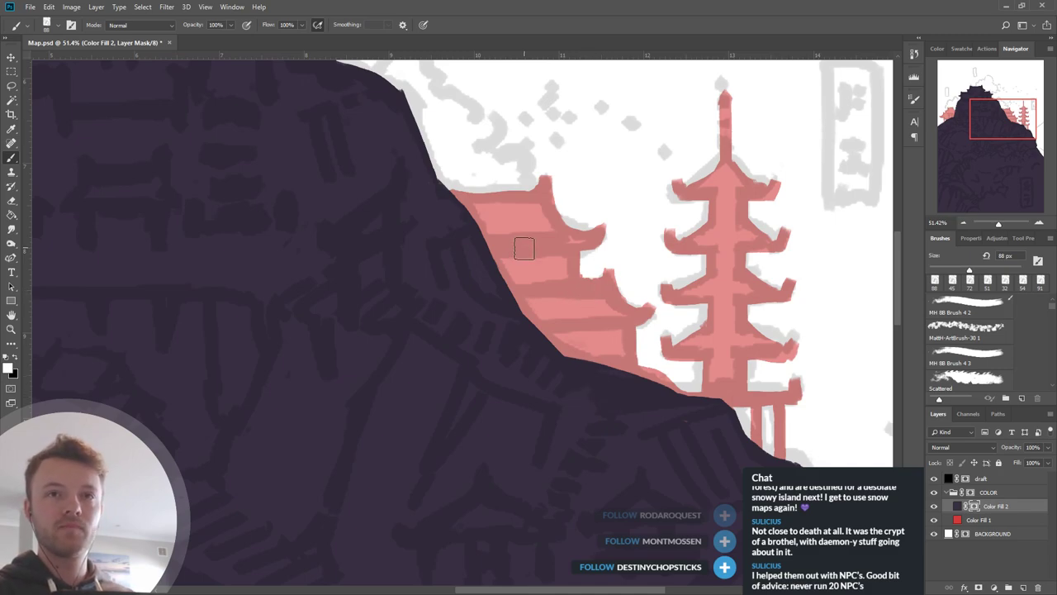
key(ctrl+0)
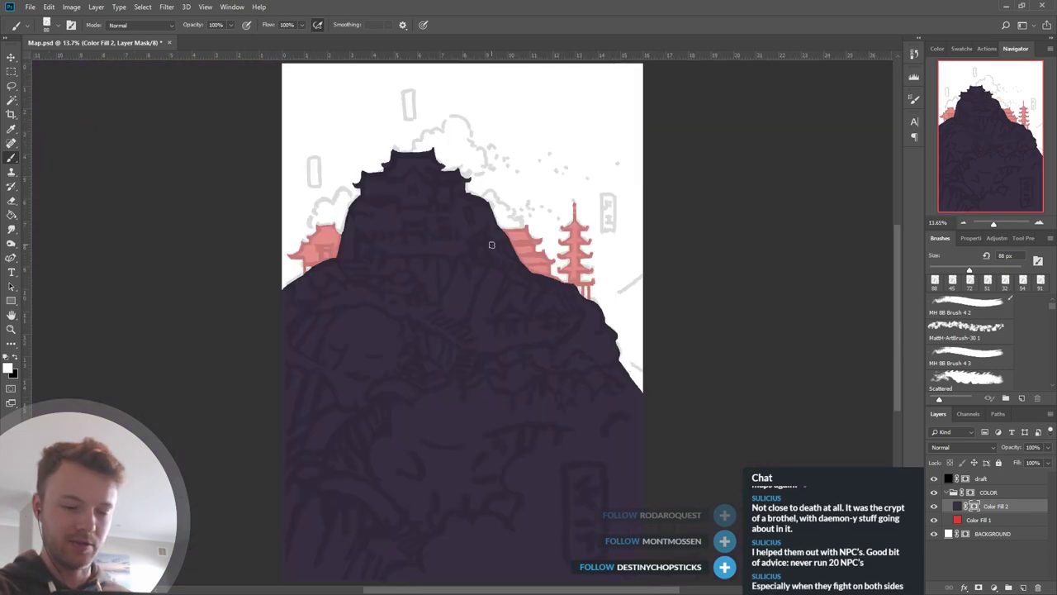
Brush white on the Color Fill 2 mask to extend the dark slope over the foot of the stepped building beside the pagoda.
scroll(594, 262, up, 5)
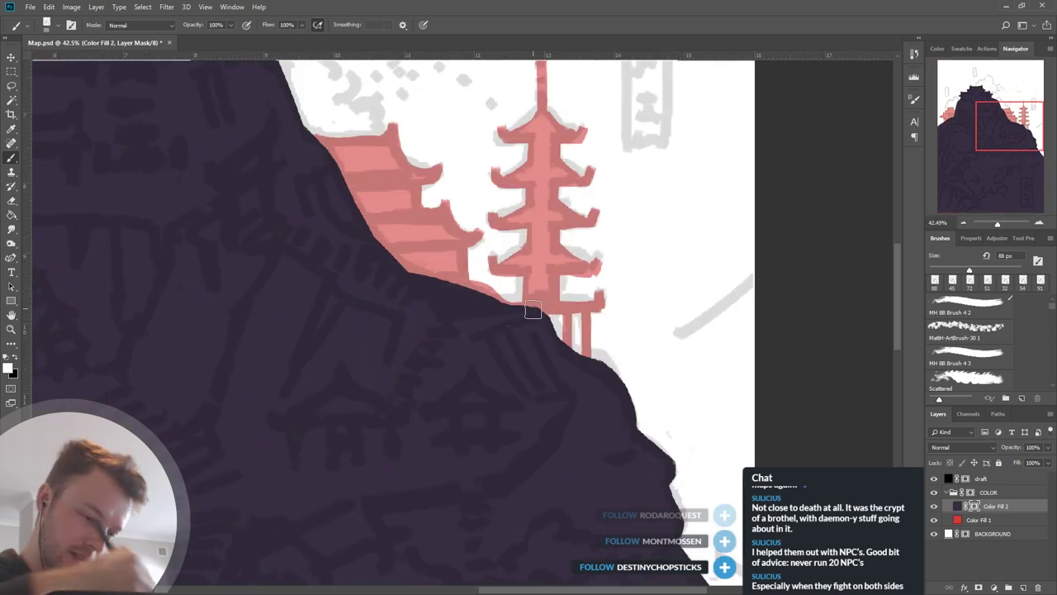
mouse_move(373, 252)
mouse_down()
mouse_move(406, 277)
mouse_move(465, 293)
mouse_move(414, 283)
mouse_move(477, 299)
mouse_move(445, 293)
mouse_move(517, 329)
mouse_move(482, 296)
mouse_move(506, 333)
mouse_move(484, 299)
mouse_move(442, 300)
mouse_move(497, 298)
mouse_move(470, 293)
mouse_move(488, 310)
mouse_move(464, 287)
mouse_move(474, 294)
mouse_move(426, 291)
mouse_move(493, 305)
mouse_up()
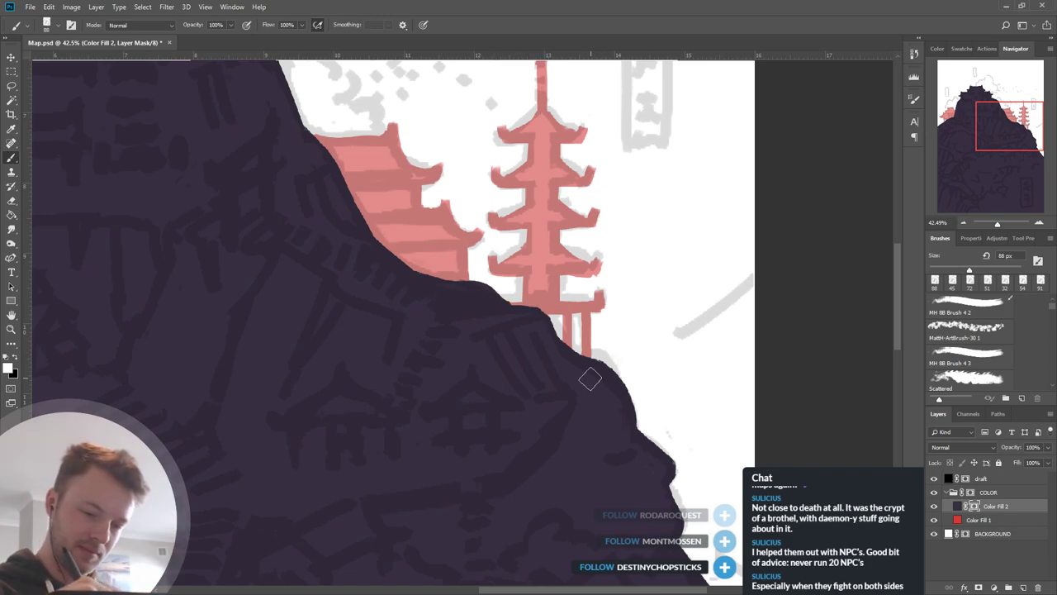
key(x)
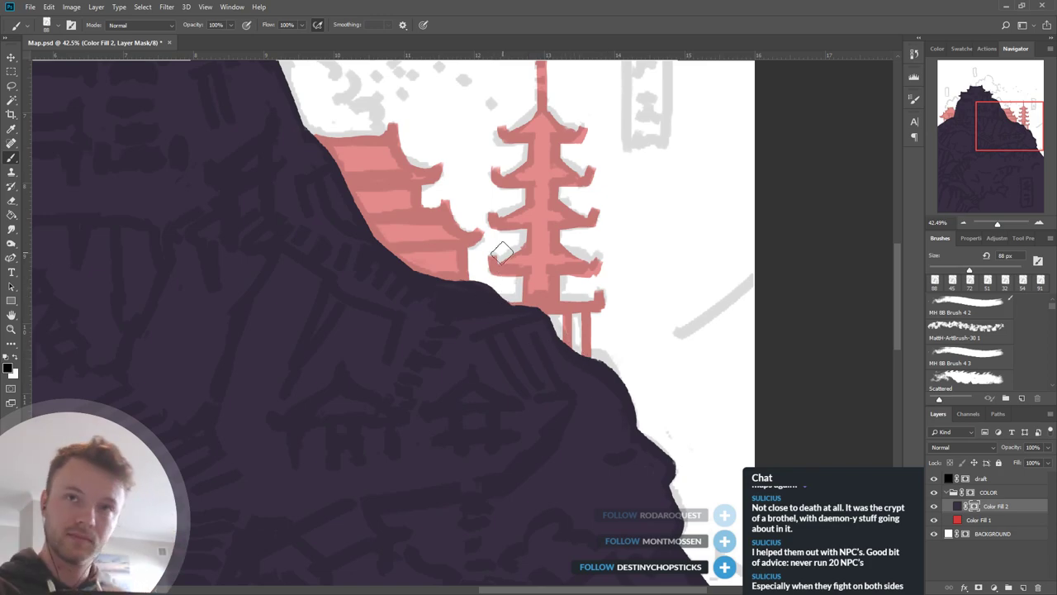
scroll(578, 307, down, 13)
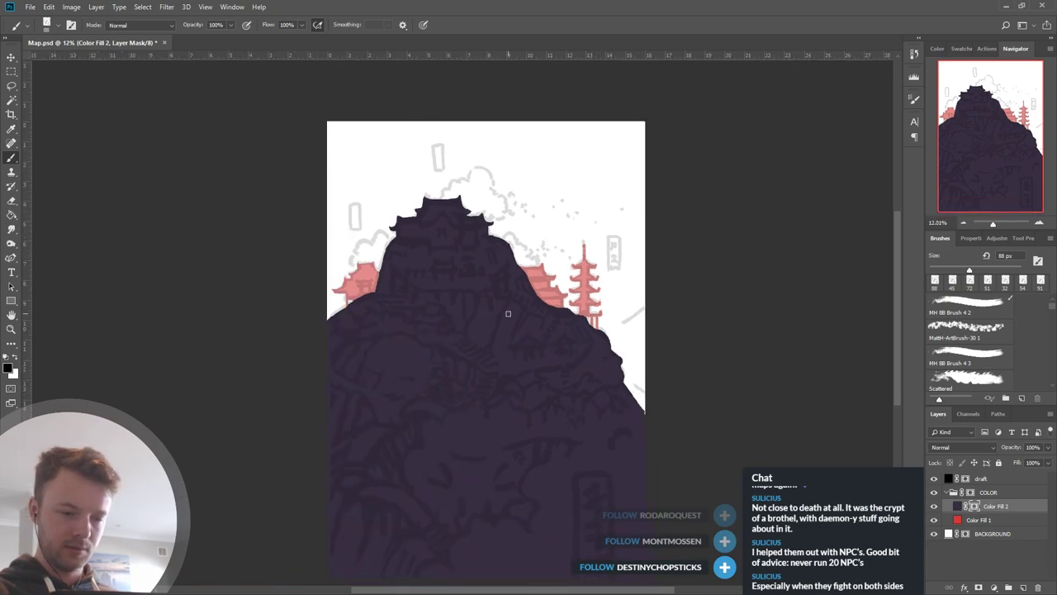
scroll(546, 259, down, 1)
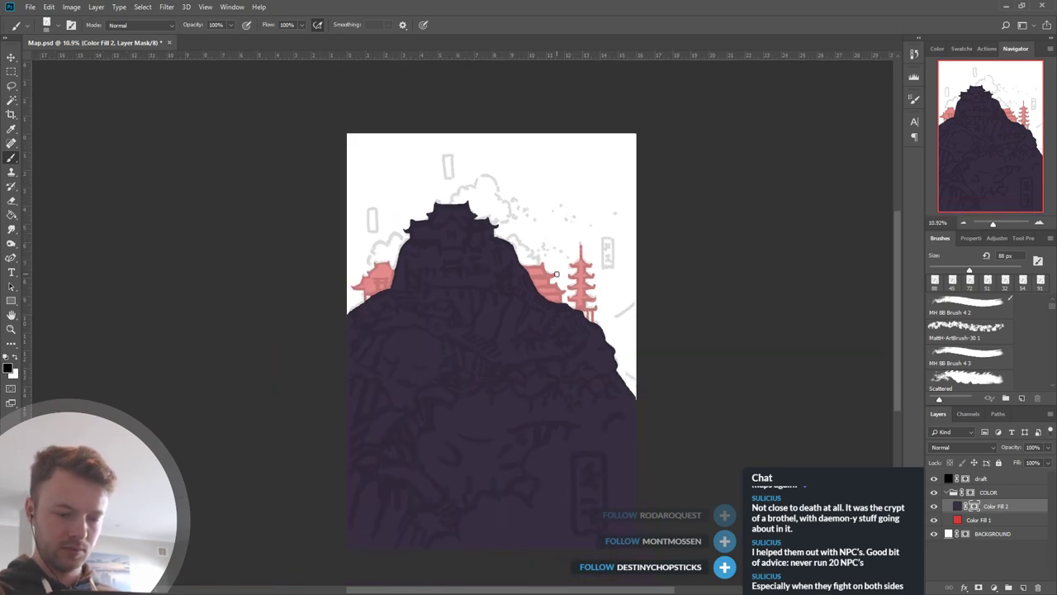
Change the Color Fill 1 color to a slightly lighter, softer red for the background buildings.
click(958, 520)
key(i)
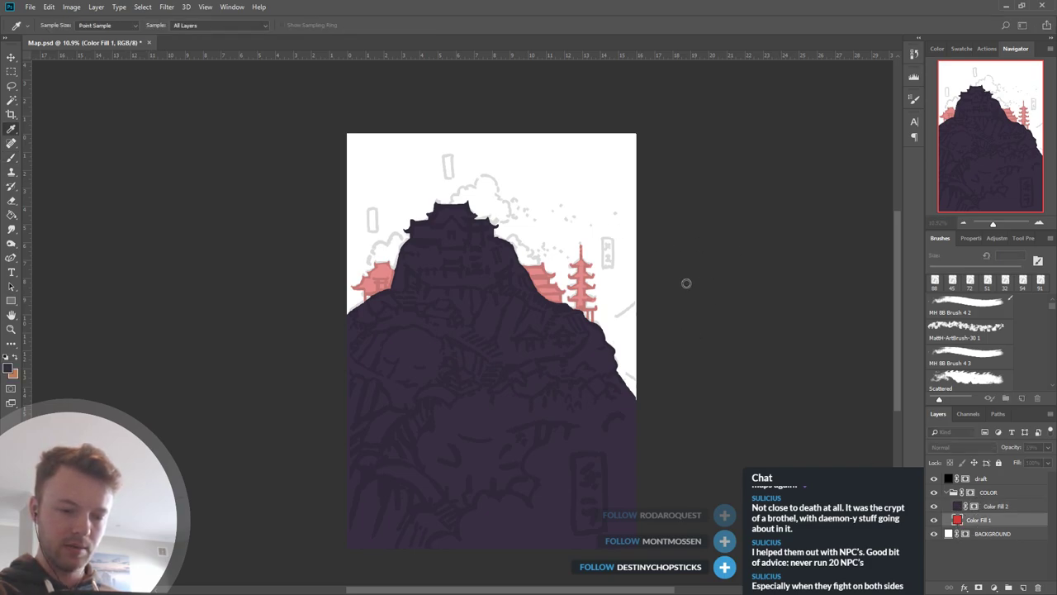
key(b)
click(990, 522)
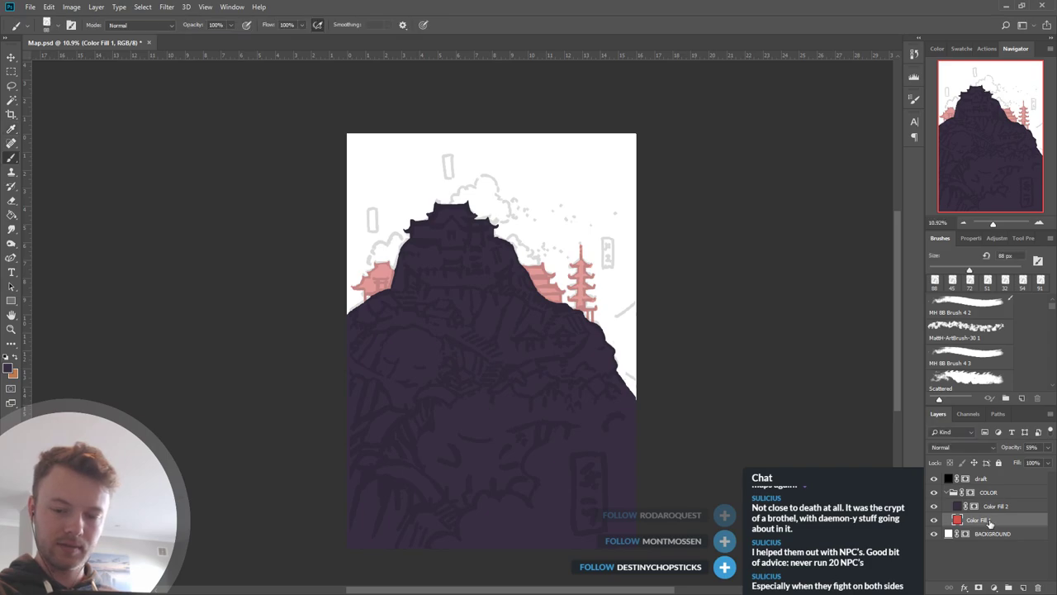
Recolor the main mountain's Color Fill 2 layer to a muted medium red, darker than the background buildings.
click(956, 506)
key(i)
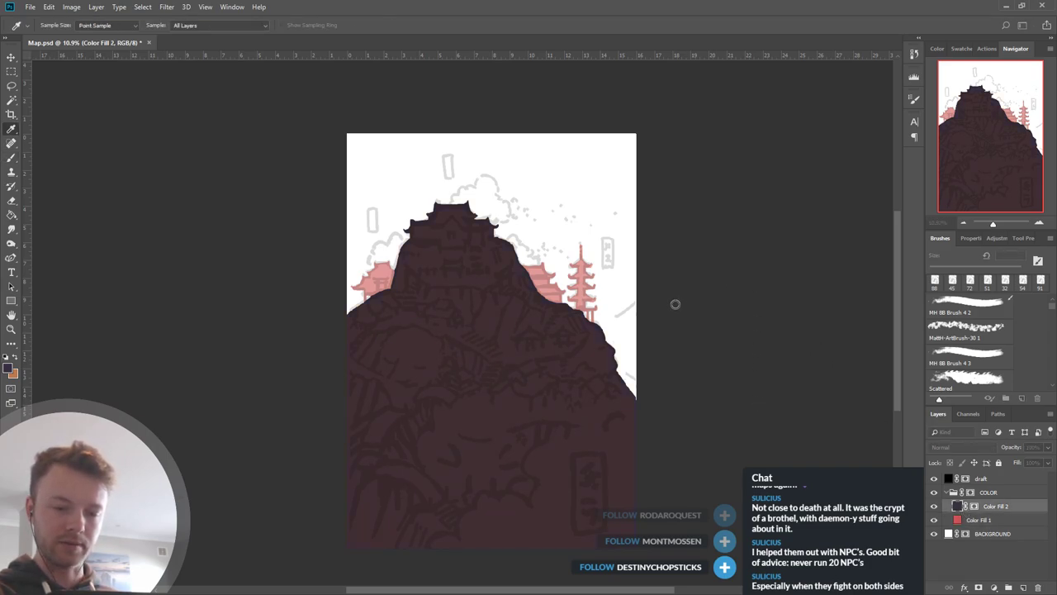
drag(692, 286, 675, 307)
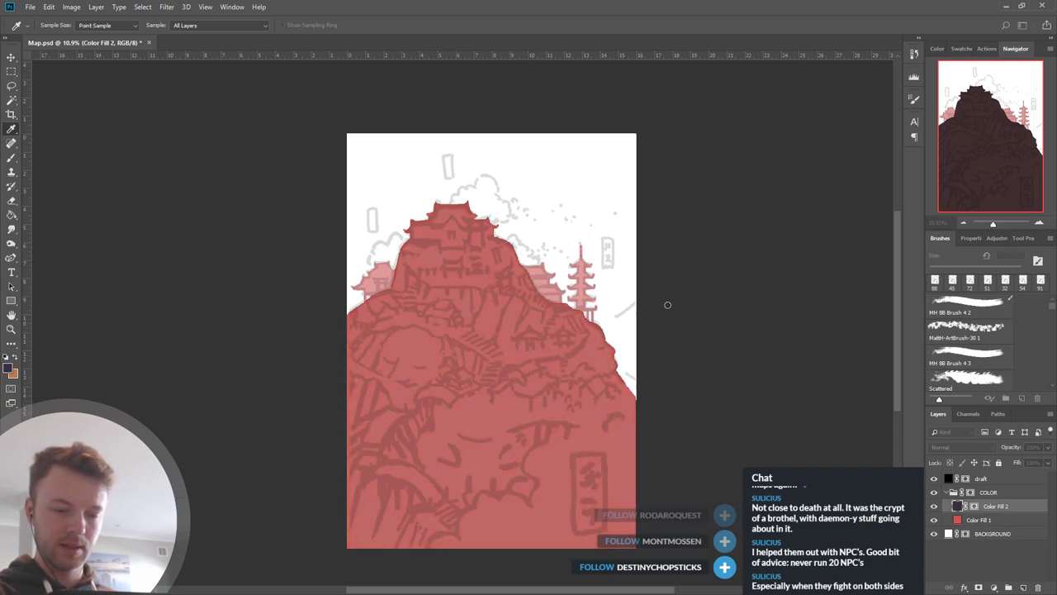
key(b)
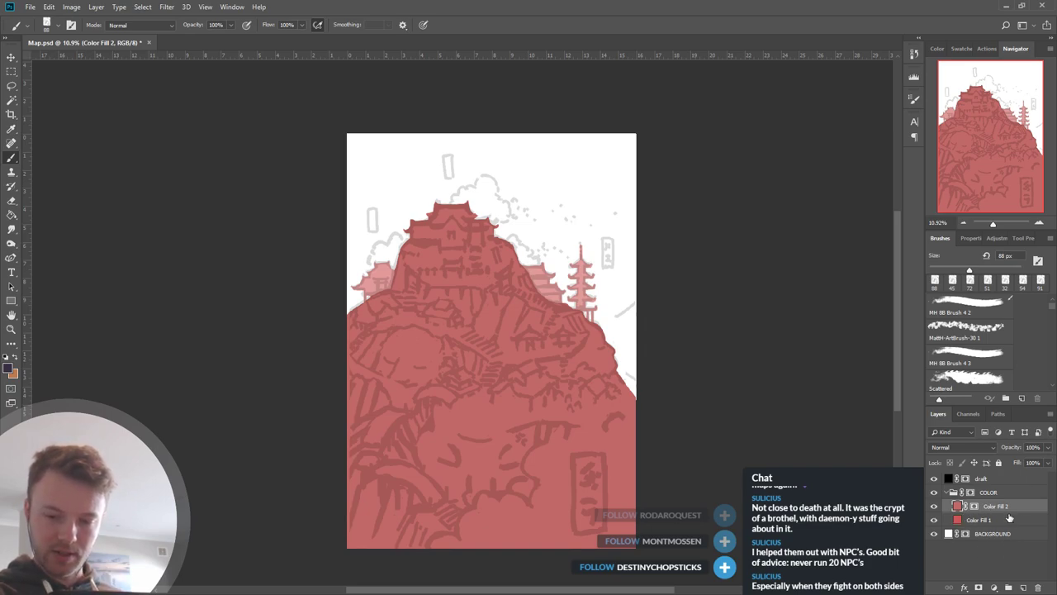
Add a dark purple solid color fill layer above Color Fill 2 and fill its mask with black.
click(1002, 400)
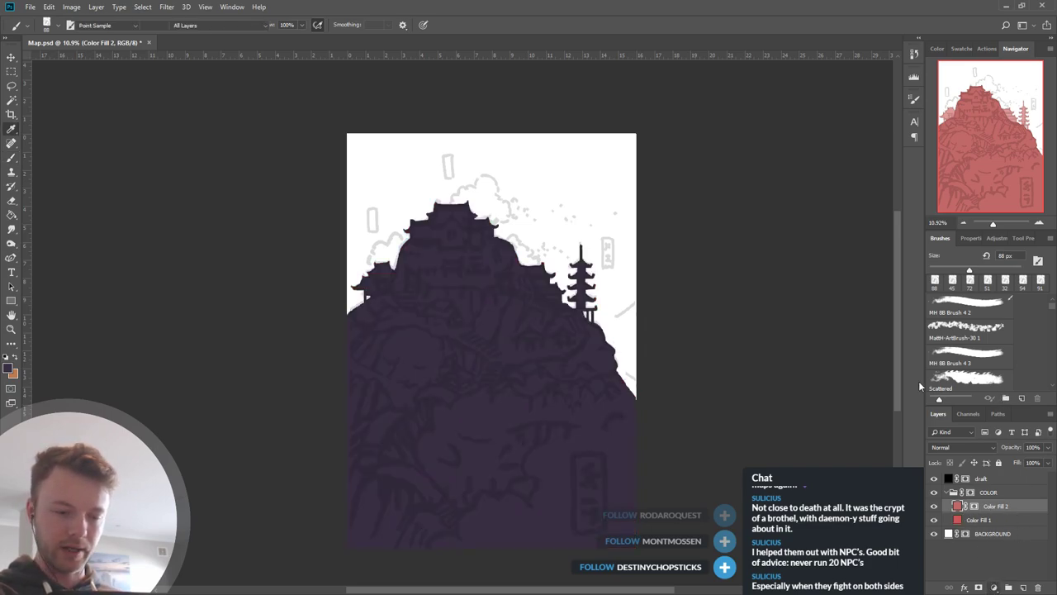
key(b)
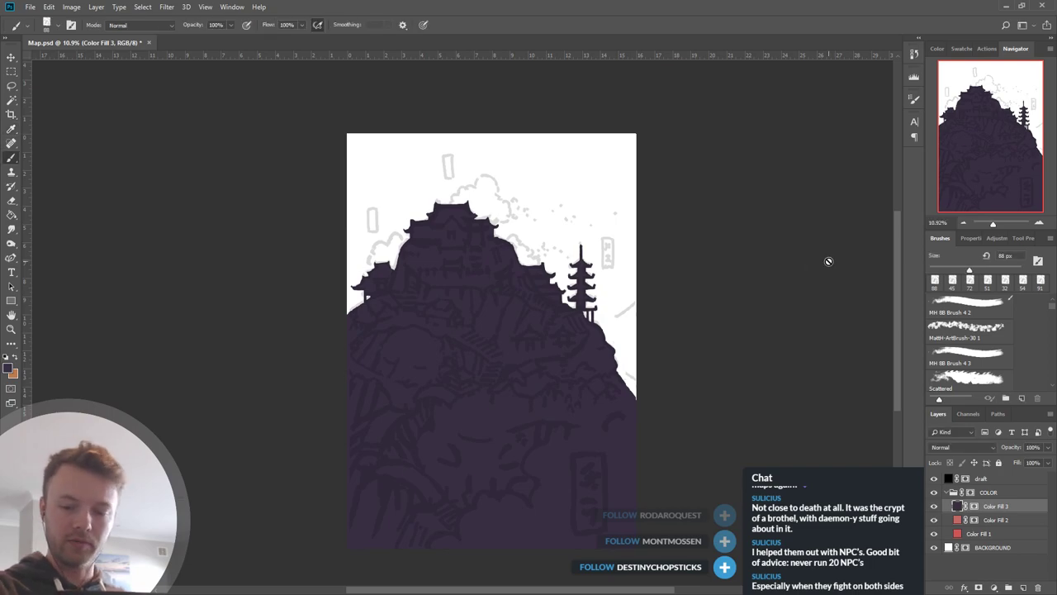
click(973, 507)
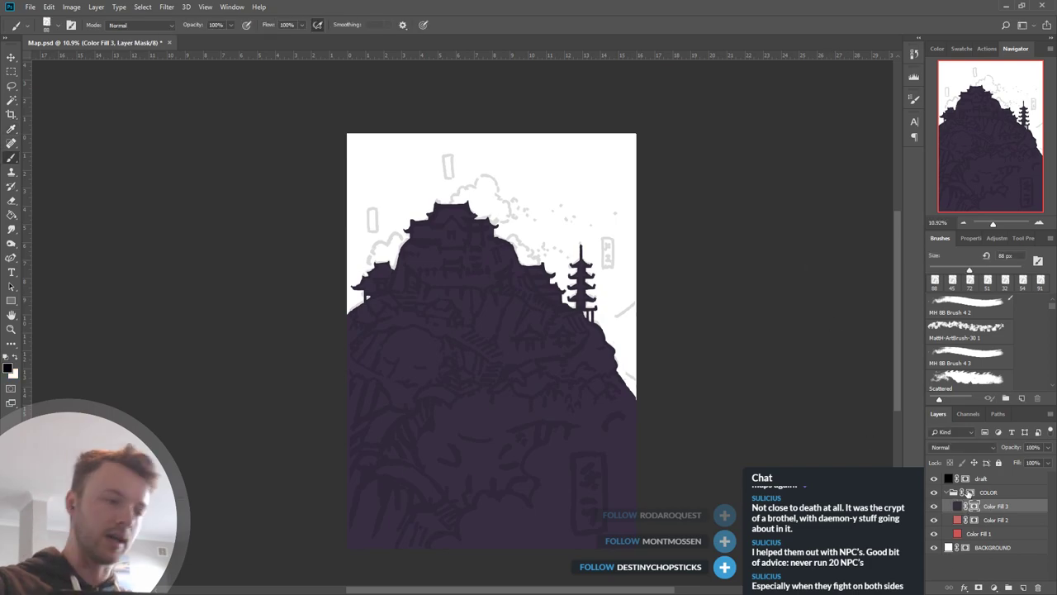
key(alt+BackSpace)
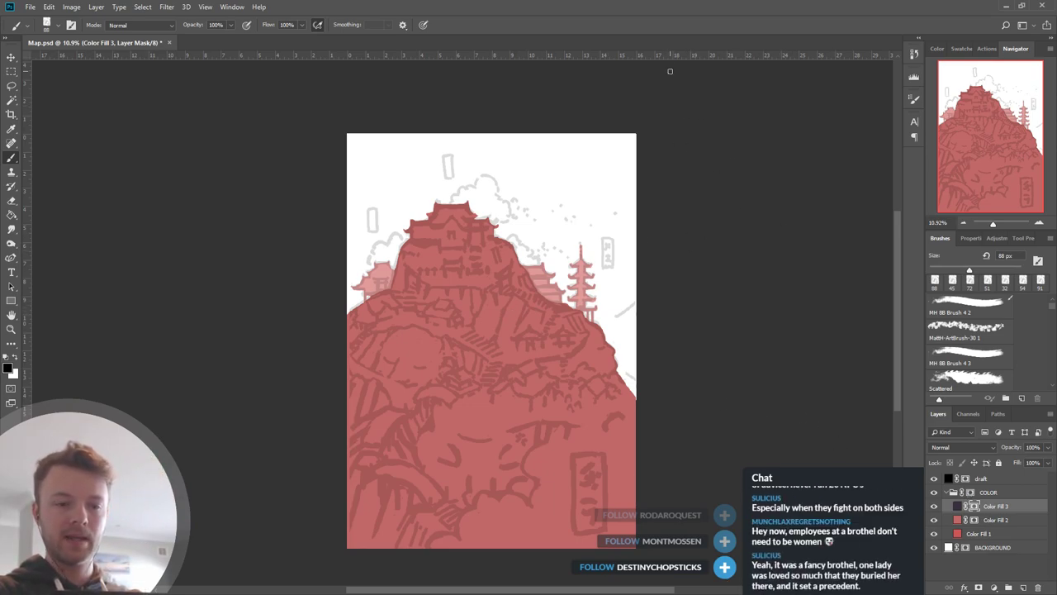
Brush a wavy white ridge line across the middle of the mountain on the Color Fill 3 mask, from the right slope to the left edge.
scroll(556, 300, up, 5)
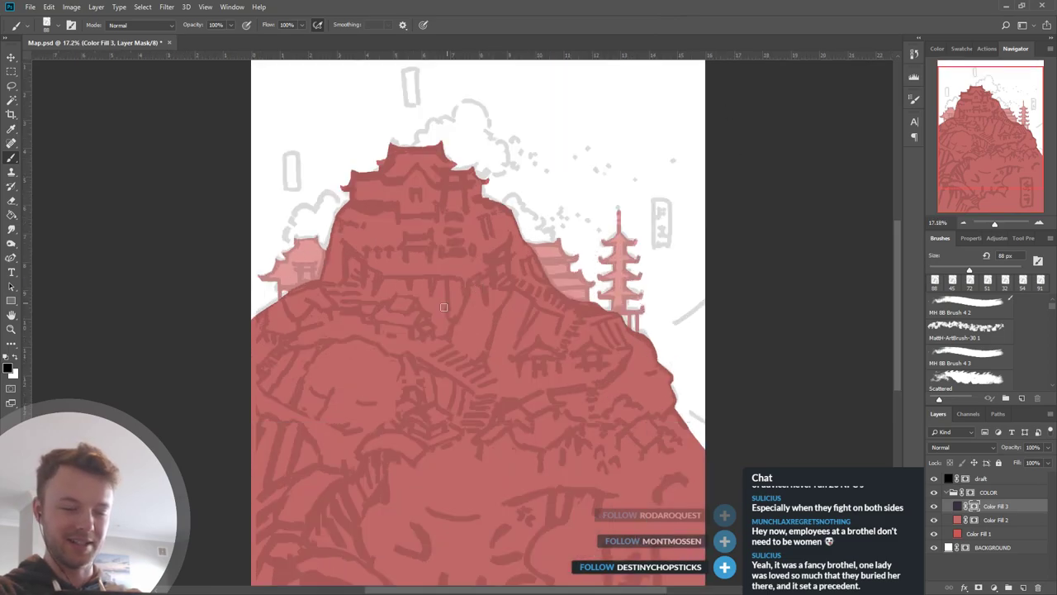
scroll(485, 300, down, 2)
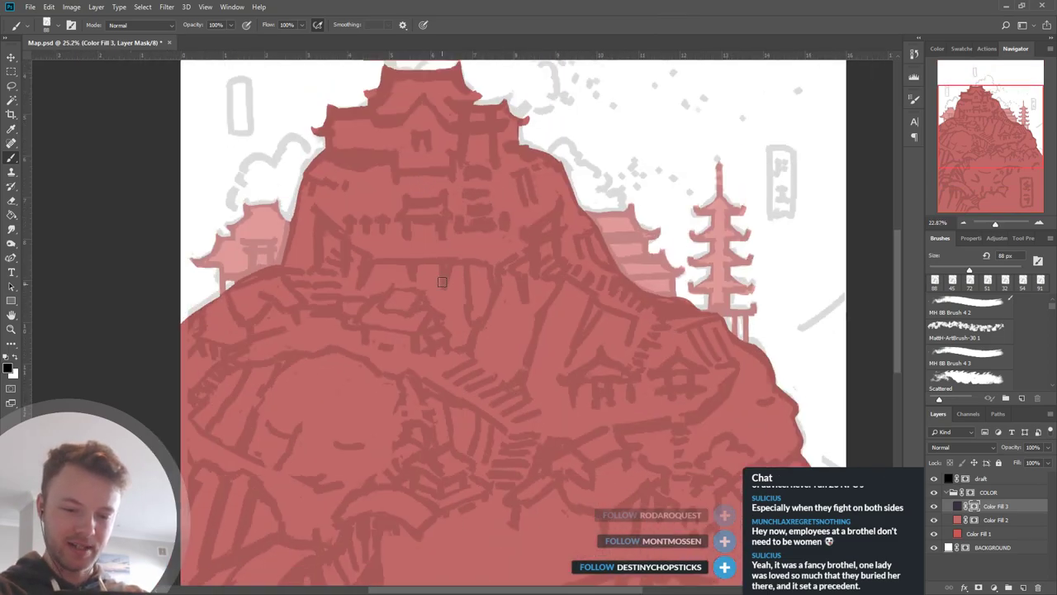
drag(646, 491, 659, 339)
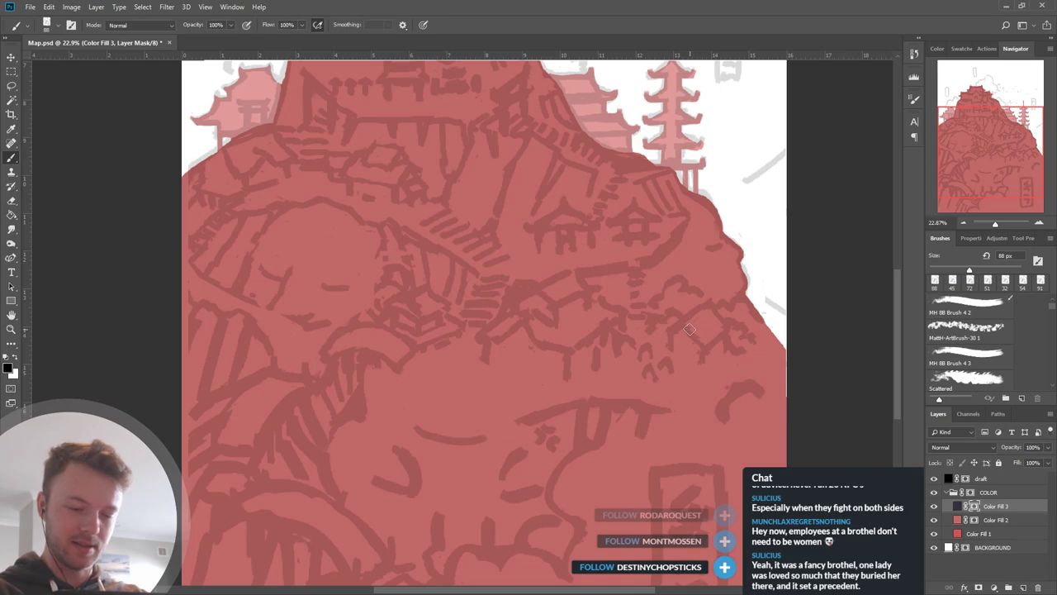
scroll(688, 329, down, 3)
scroll(704, 239, up, 1)
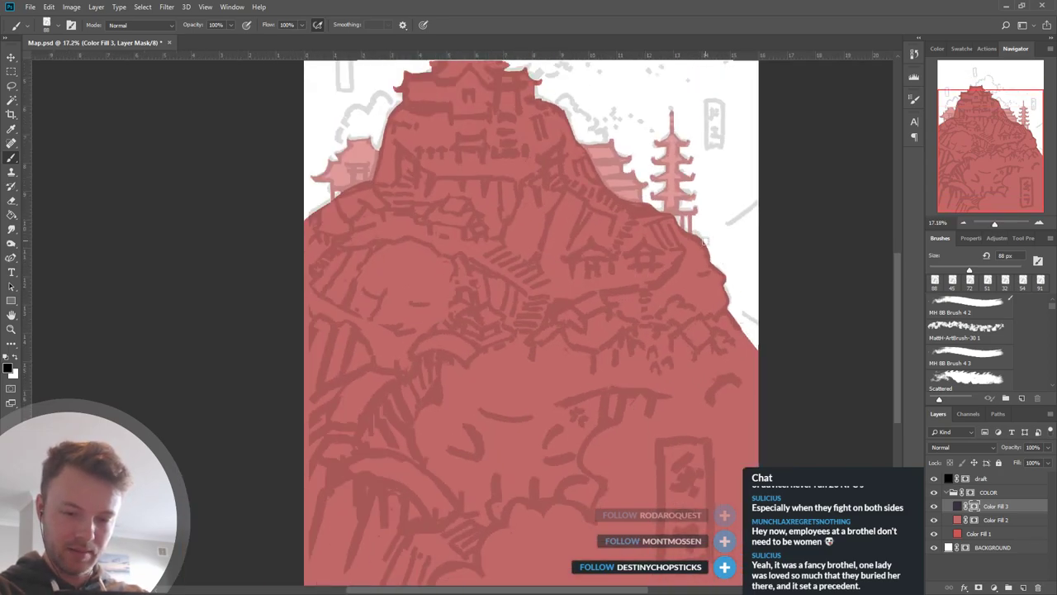
drag(684, 422, 651, 383)
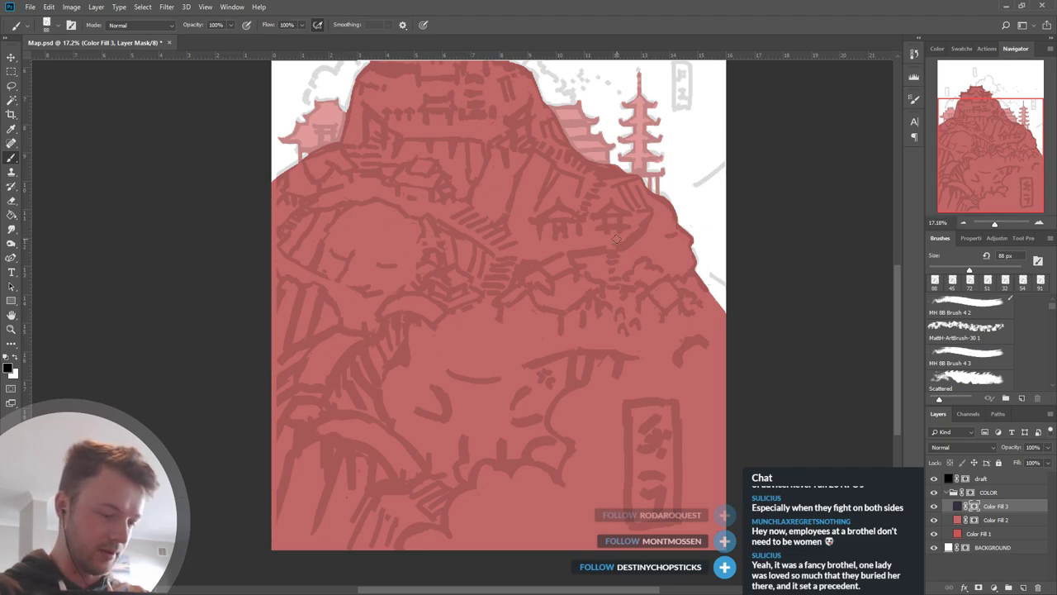
drag(653, 275, 638, 288)
key(x)
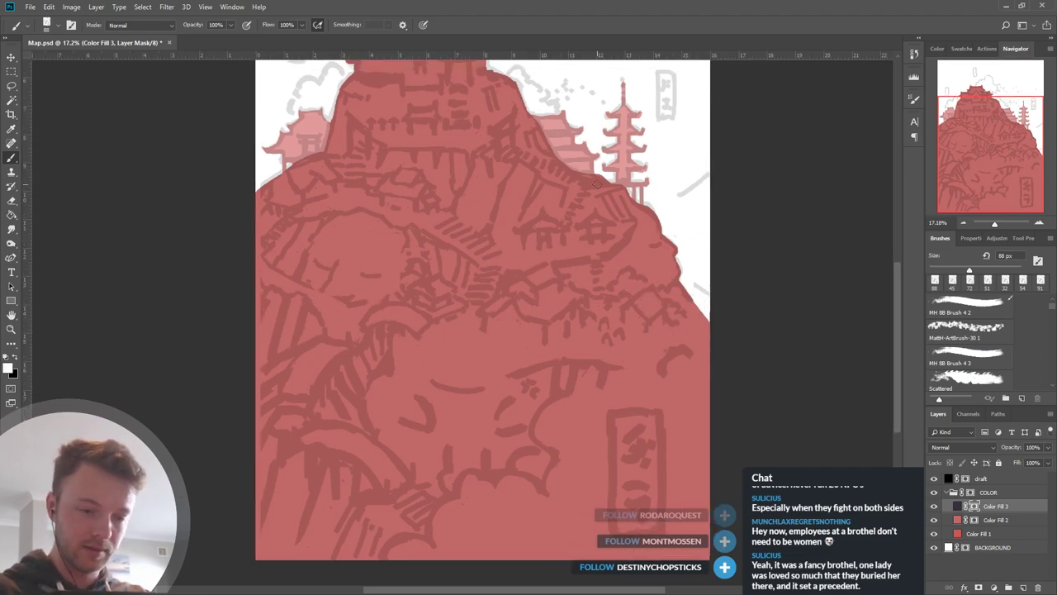
scroll(653, 347, up, 3)
scroll(652, 401, down, 1)
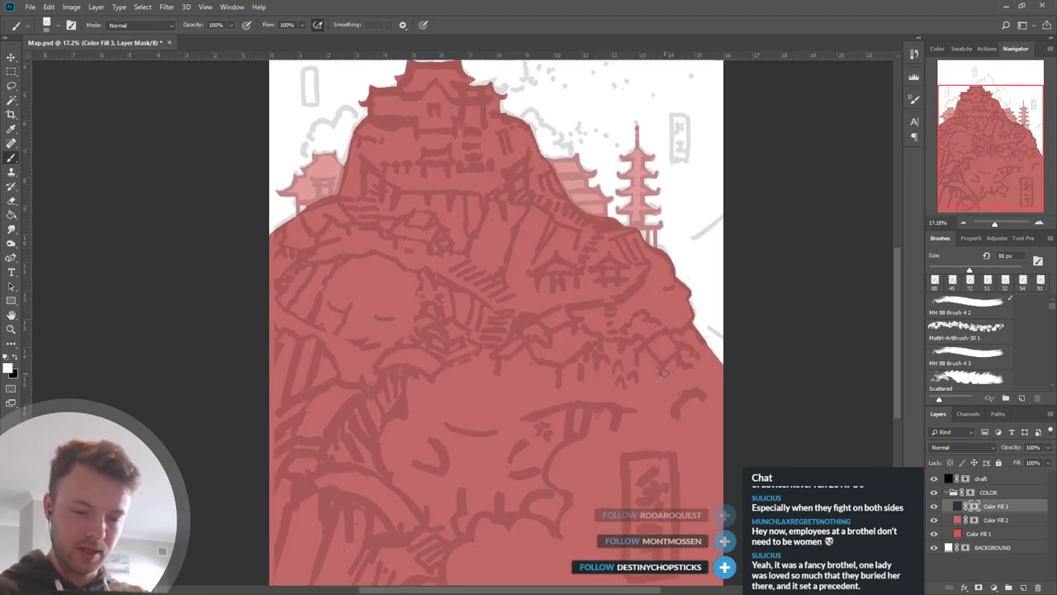
scroll(692, 322, up, 3)
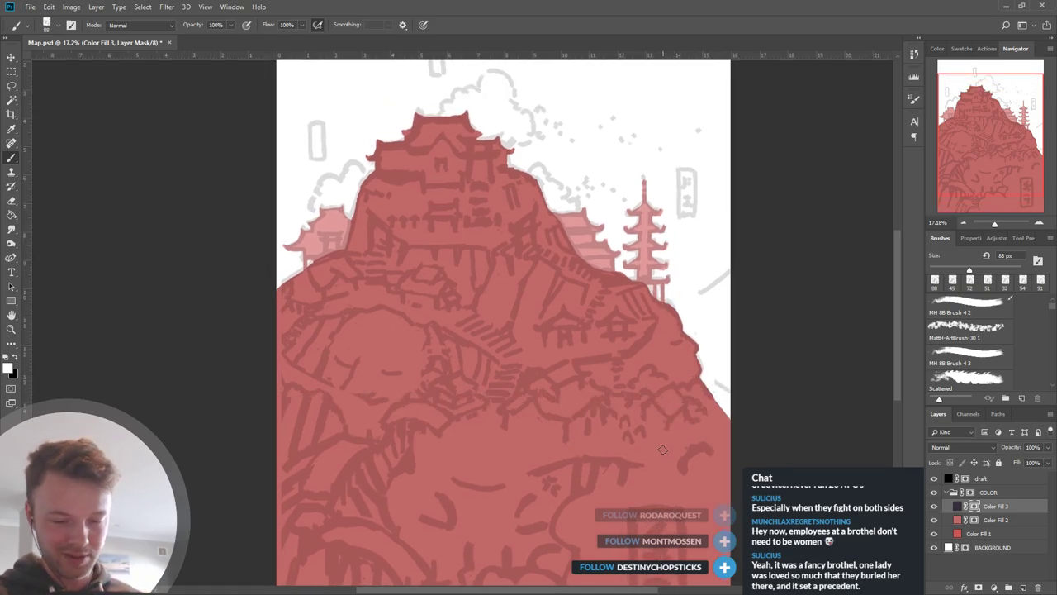
scroll(746, 337, down, 2)
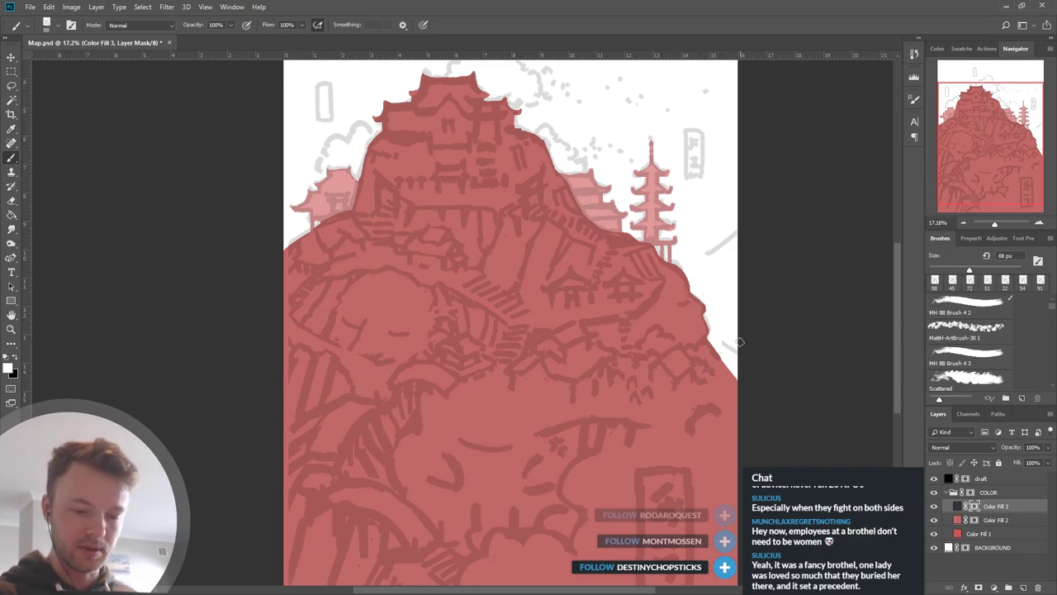
mouse_move(704, 346)
mouse_down()
mouse_move(634, 362)
mouse_move(557, 332)
mouse_move(534, 356)
mouse_move(492, 363)
mouse_move(463, 336)
mouse_move(389, 365)
mouse_move(311, 343)
mouse_move(269, 379)
mouse_up()
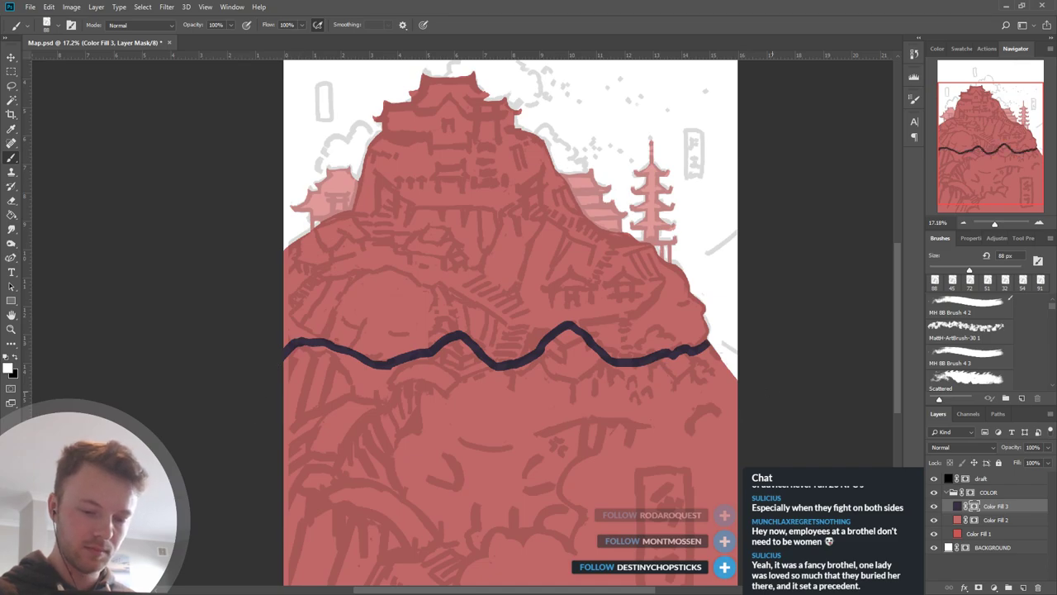
Fill the area below the ridge line on the Color Fill 3 mask with white using the Paint Bucket.
scroll(690, 297, down, 3)
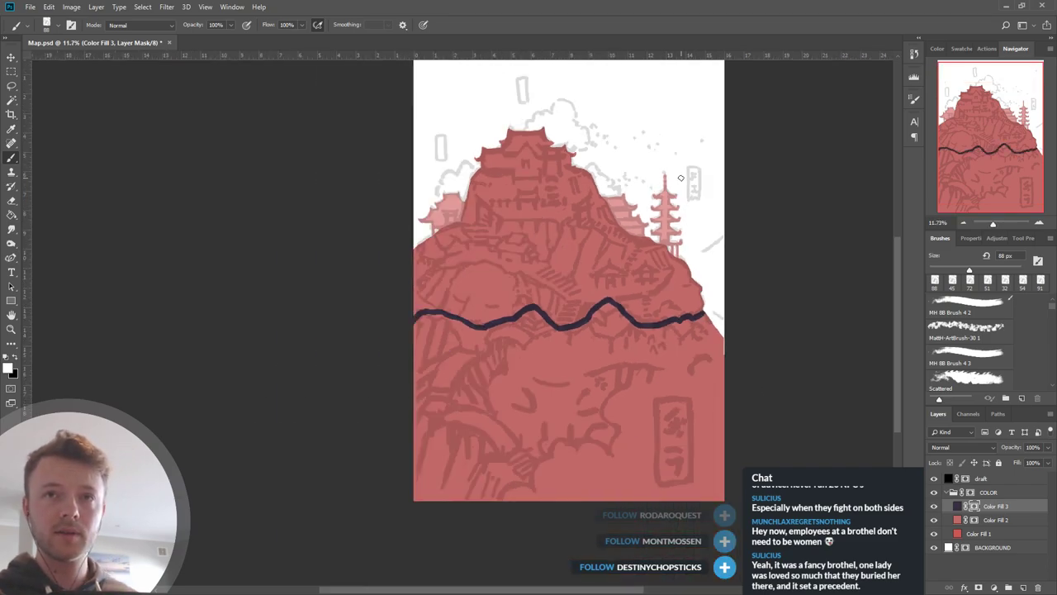
drag(648, 439, 612, 398)
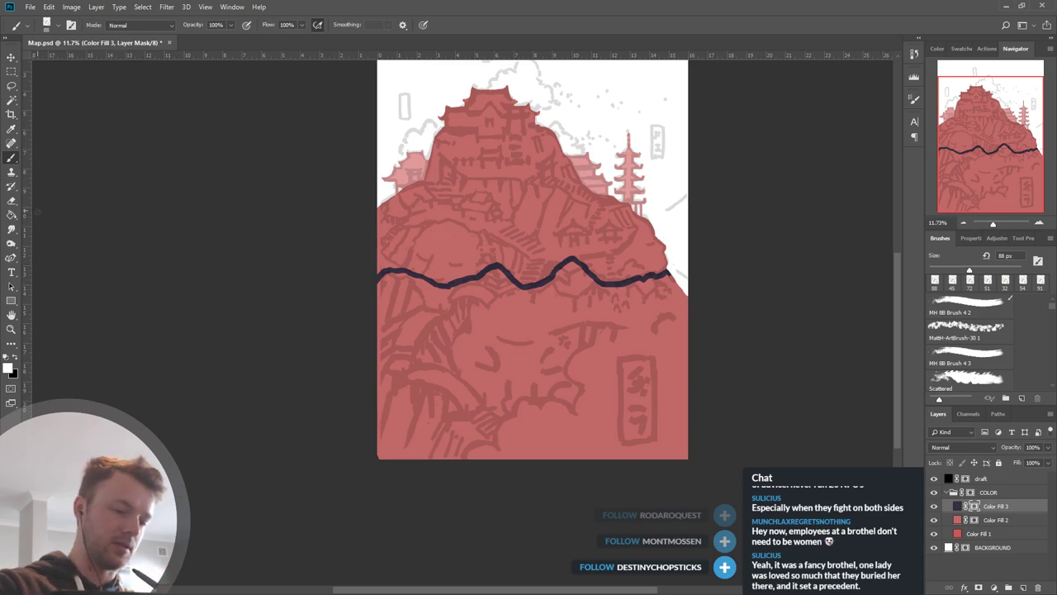
click(11, 214)
click(550, 342)
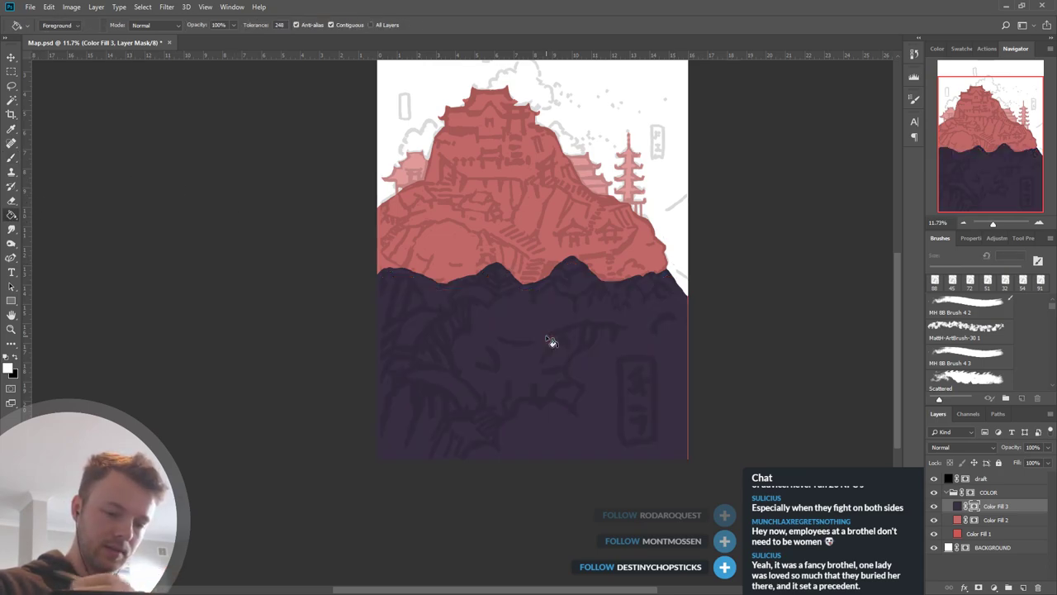
Brush white on the Color Fill 3 mask to shape bushy foliage near the ridge's right end and a squared roof edge beside it.
click(14, 159)
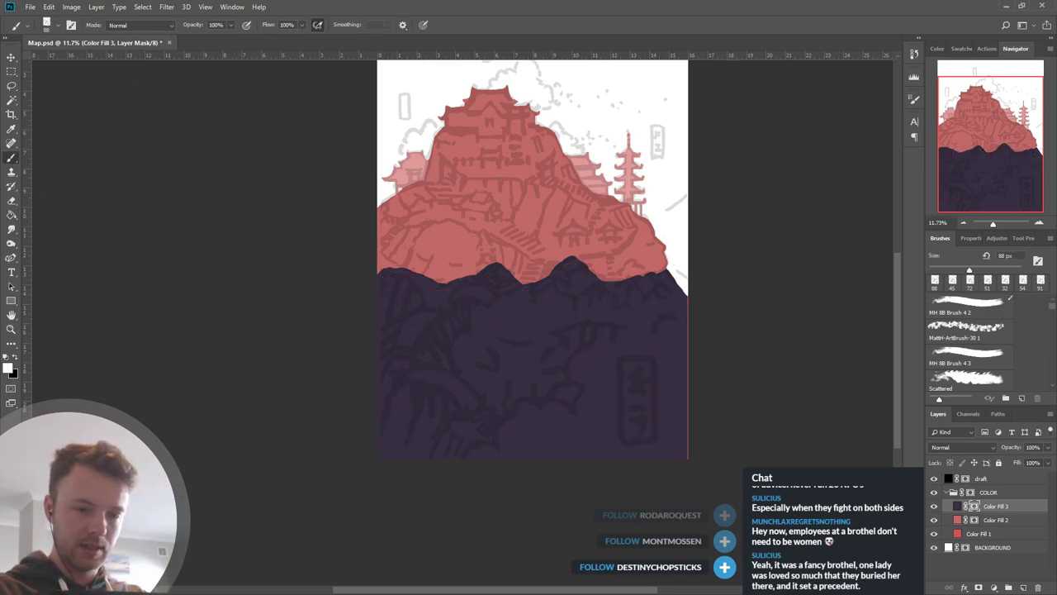
mouse_move(650, 278)
mouse_down()
mouse_move(623, 282)
mouse_move(746, 264)
mouse_up()
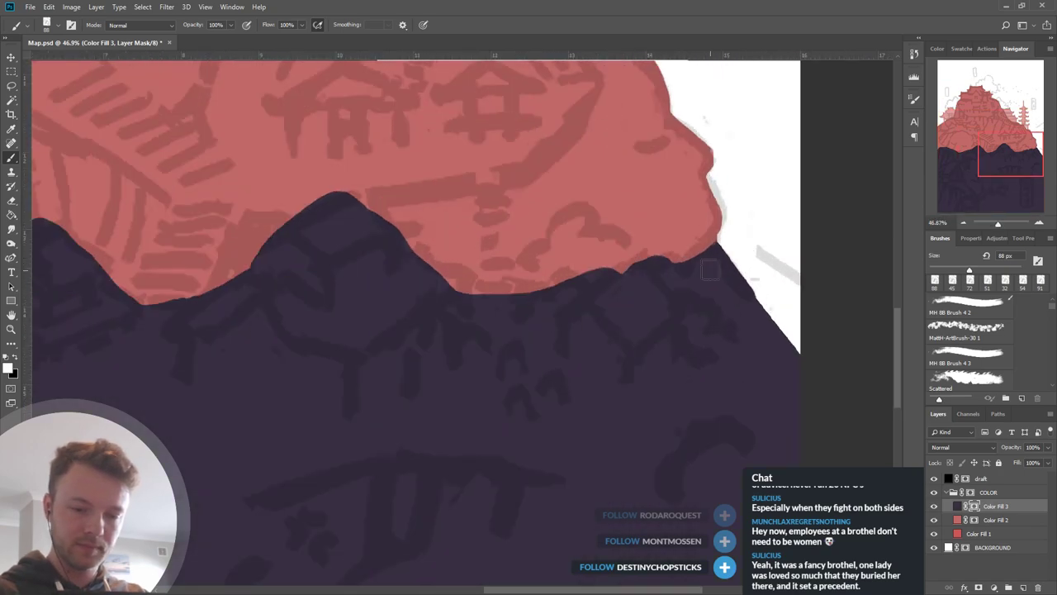
mouse_move(743, 256)
mouse_down()
mouse_move(768, 300)
mouse_move(696, 318)
mouse_move(684, 309)
mouse_move(643, 334)
mouse_move(614, 289)
mouse_move(612, 345)
mouse_move(596, 347)
mouse_move(619, 324)
mouse_move(611, 311)
mouse_move(594, 318)
mouse_move(562, 304)
mouse_move(593, 322)
mouse_move(573, 323)
mouse_move(552, 361)
mouse_move(559, 302)
mouse_move(573, 321)
mouse_move(599, 274)
mouse_move(625, 323)
mouse_up()
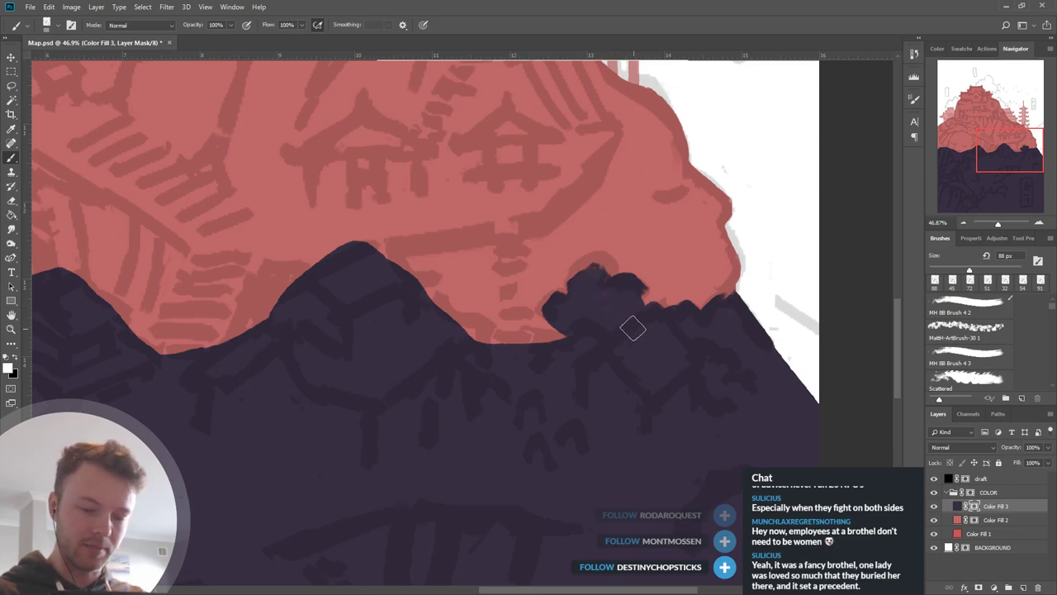
mouse_move(561, 339)
mouse_down()
mouse_move(552, 364)
mouse_move(543, 337)
mouse_move(561, 362)
mouse_move(552, 333)
mouse_move(556, 359)
mouse_move(517, 346)
mouse_move(526, 349)
mouse_move(489, 367)
mouse_move(532, 352)
mouse_move(481, 345)
mouse_move(474, 328)
mouse_move(489, 352)
mouse_move(464, 340)
mouse_move(476, 329)
mouse_move(474, 366)
mouse_move(484, 346)
mouse_move(477, 329)
mouse_move(485, 354)
mouse_move(474, 327)
mouse_up()
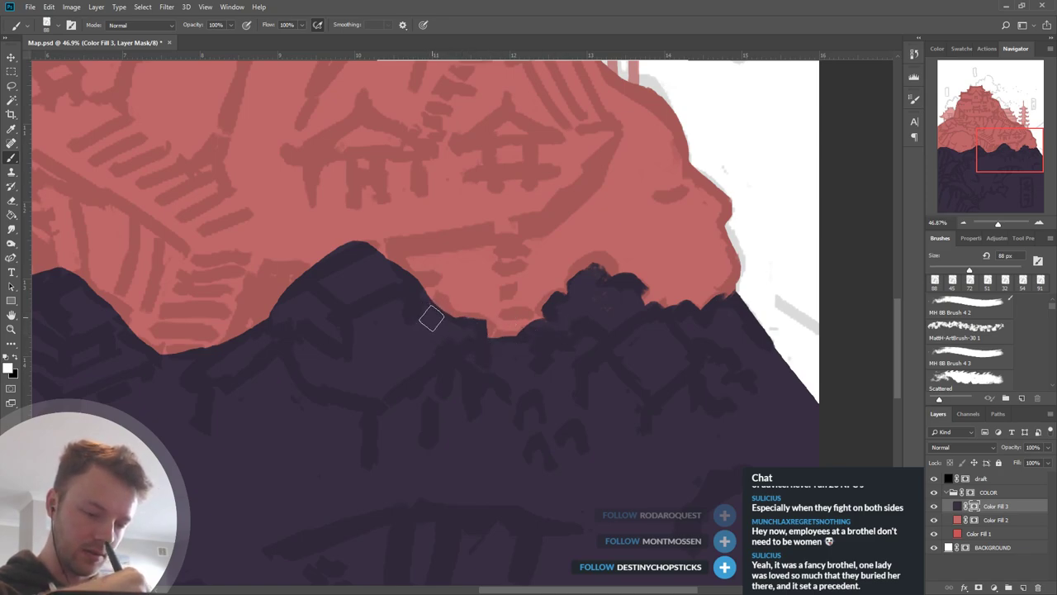
drag(646, 350, 686, 396)
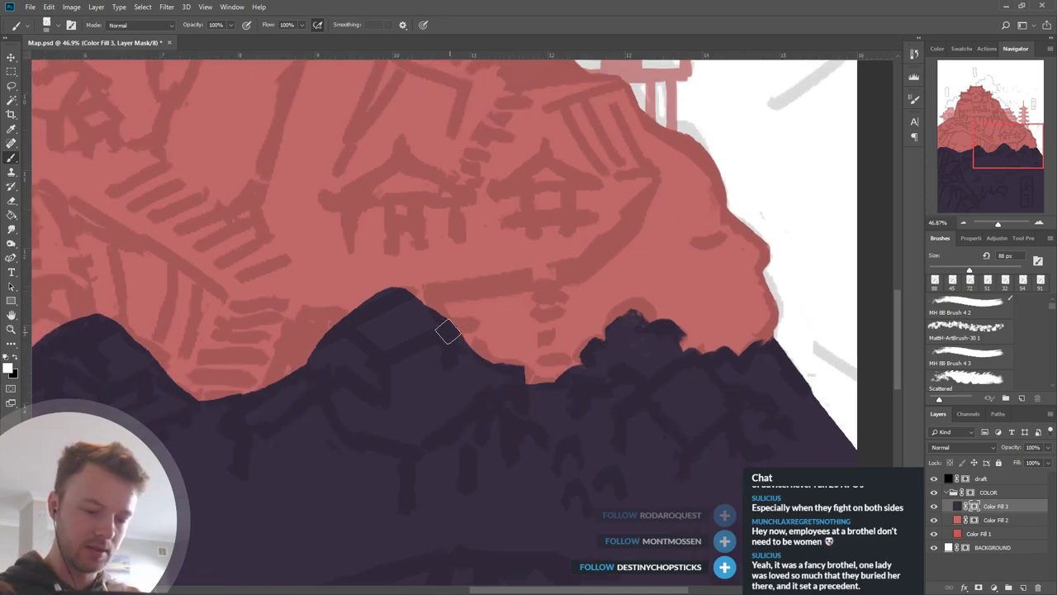
mouse_move(708, 191)
mouse_down()
mouse_move(678, 241)
mouse_move(702, 312)
mouse_up()
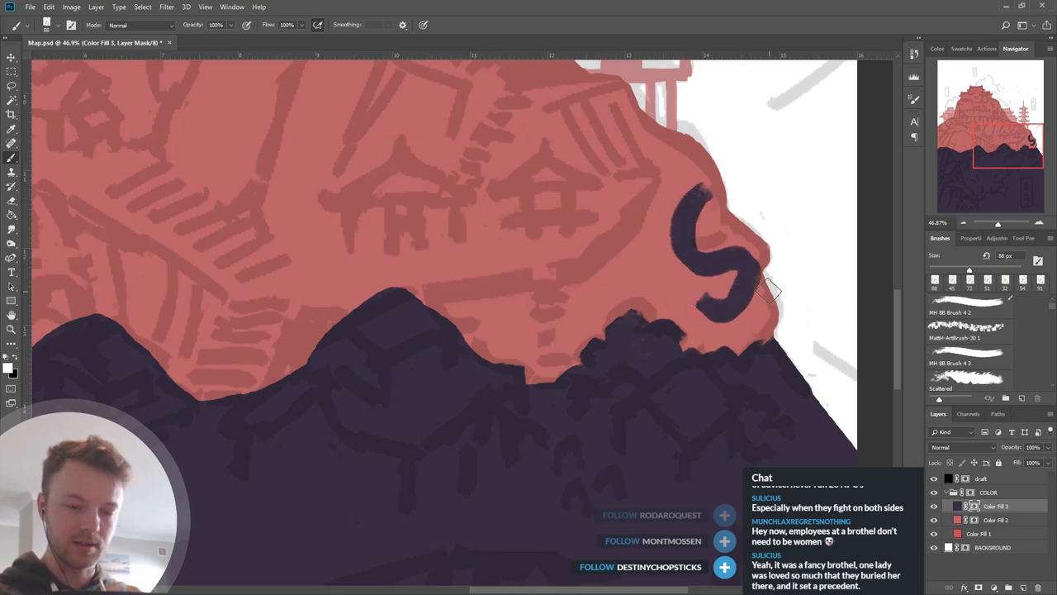
key(ctrl+z)
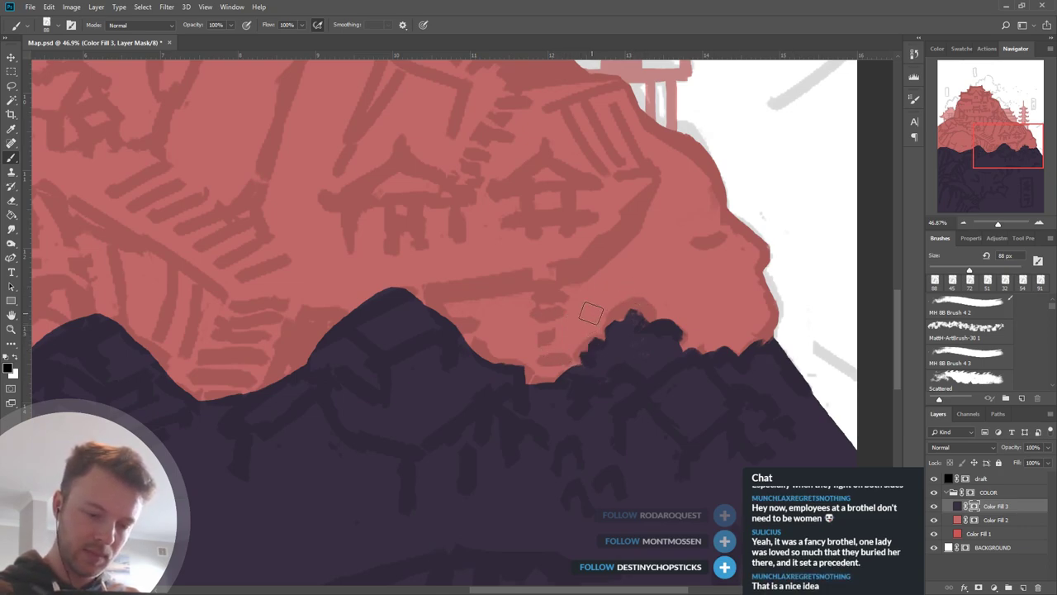
Reshape the ridge's central peak into a pointed roof with an overhanging right eave, brushing white and black on the Color Fill 3 mask.
drag(552, 320, 609, 294)
key(x)
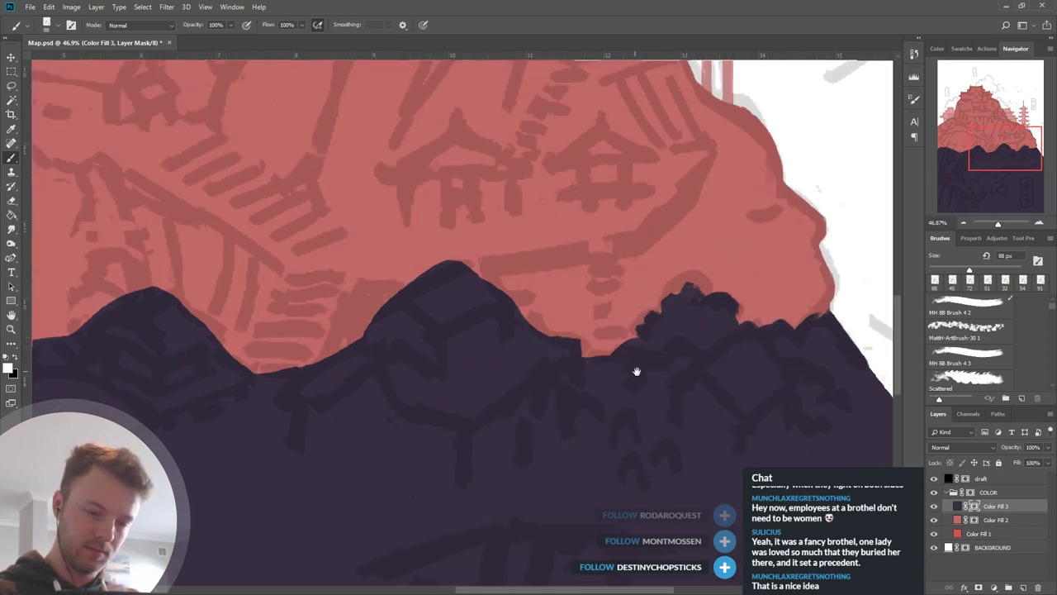
drag(637, 371, 715, 375)
key(x)
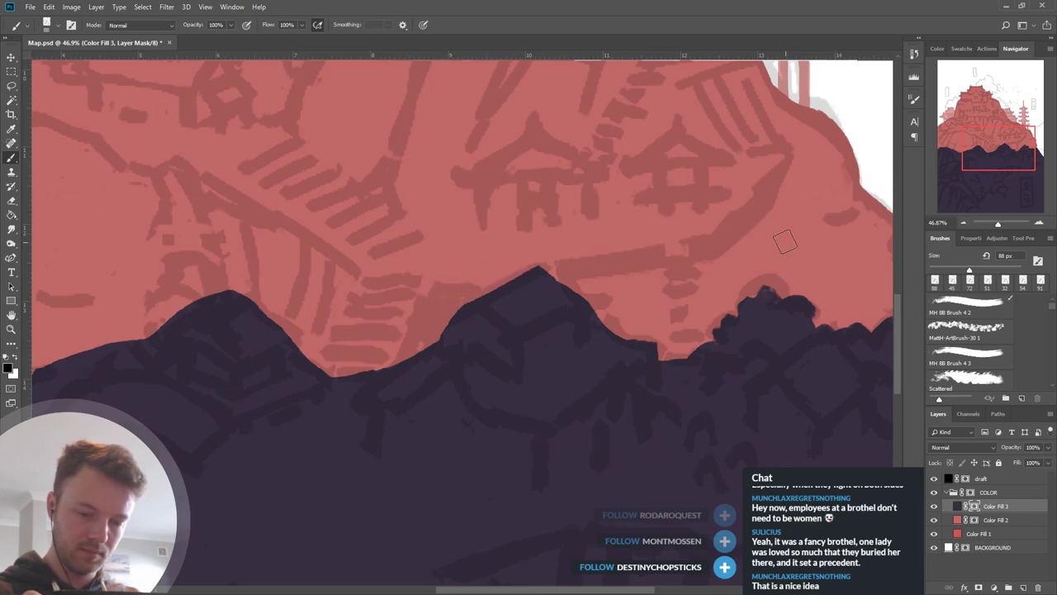
mouse_move(542, 276)
mouse_down()
mouse_move(559, 297)
mouse_move(548, 275)
mouse_move(602, 309)
mouse_move(560, 290)
mouse_move(576, 306)
mouse_move(565, 308)
mouse_move(554, 294)
mouse_move(601, 312)
mouse_up()
key(x)
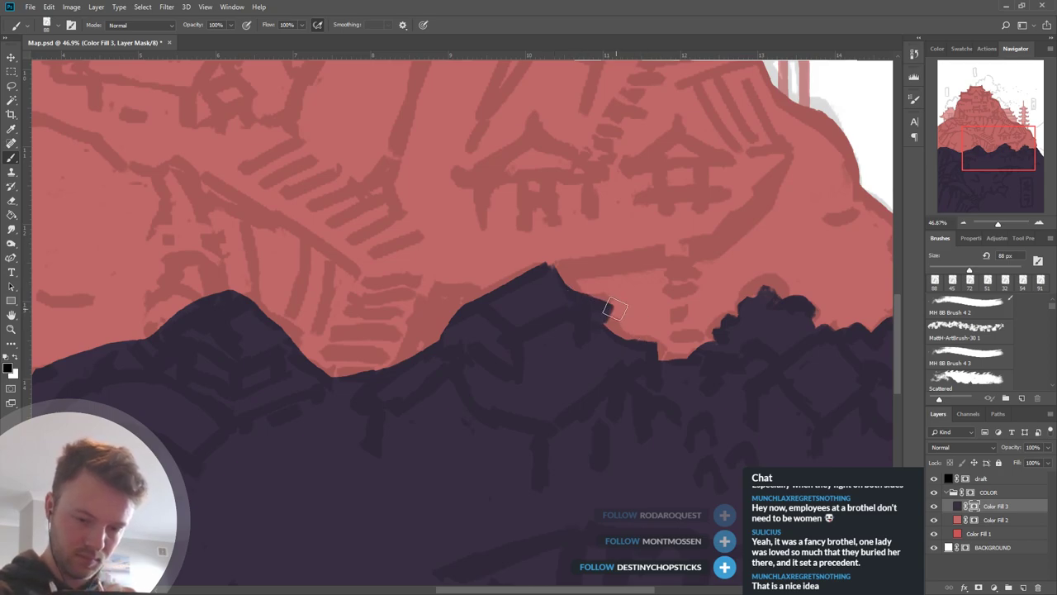
click(612, 312)
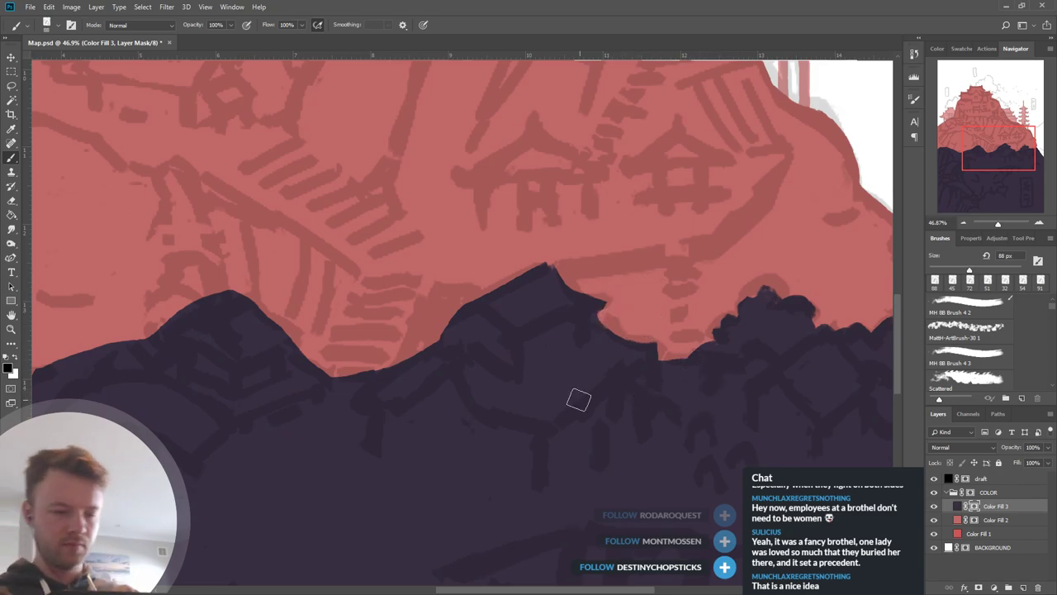
Brush the foot of the staircase and the adjoining left roof's sloping eave into the dark foreground on the Color Fill 3 mask.
key(x)
drag(579, 378, 683, 382)
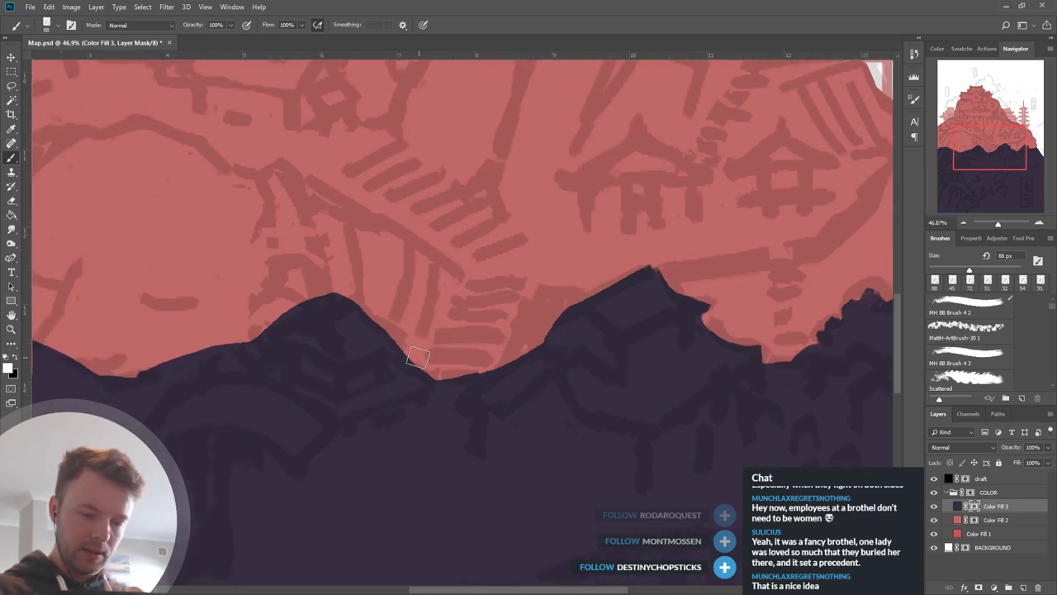
drag(455, 329, 435, 370)
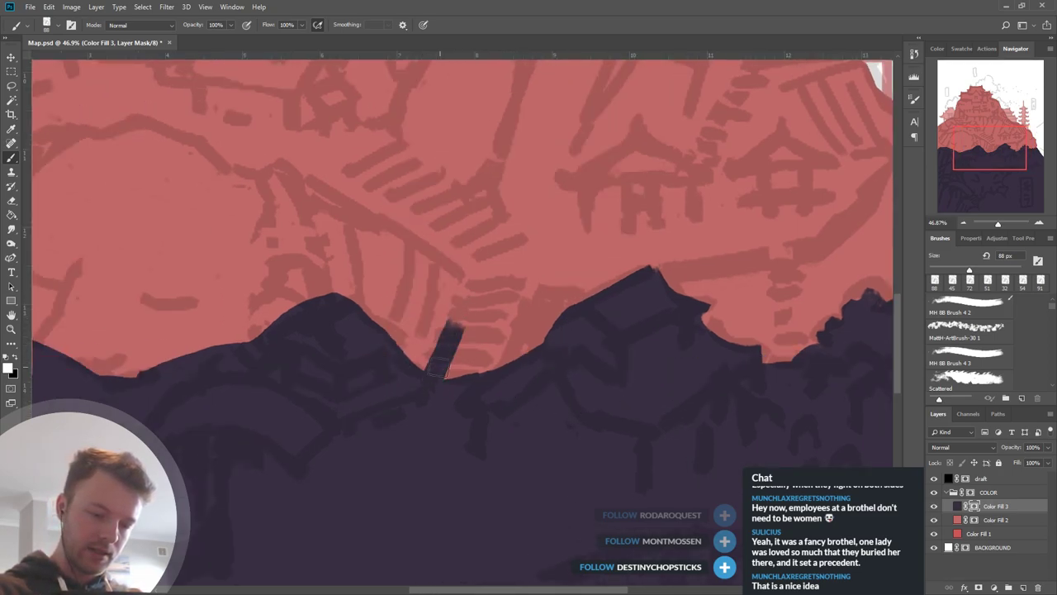
mouse_move(474, 337)
mouse_down()
mouse_move(463, 372)
mouse_move(498, 324)
mouse_move(501, 352)
mouse_up()
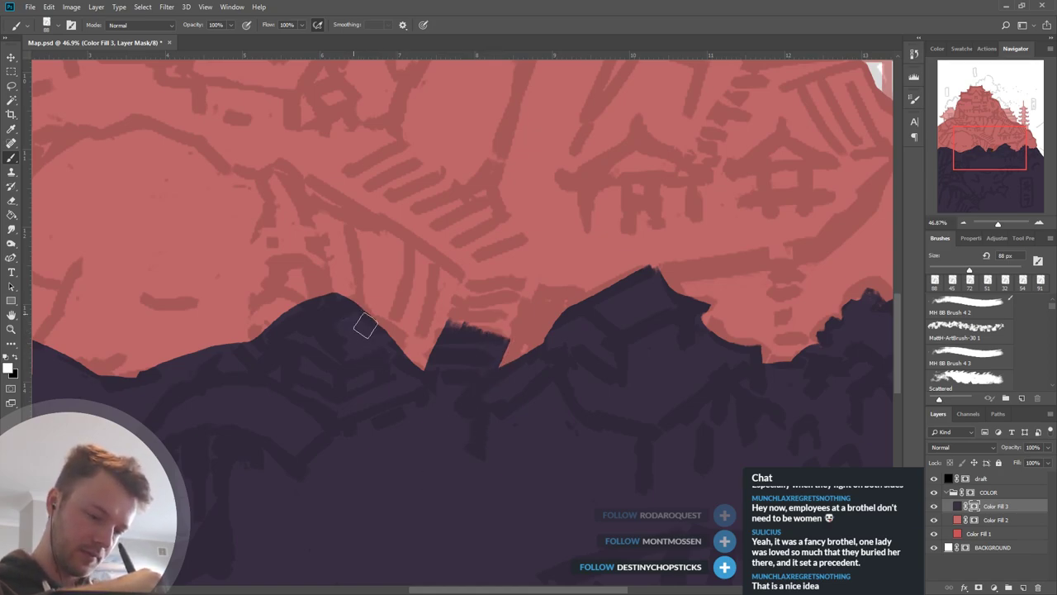
drag(365, 326, 408, 349)
key(x)
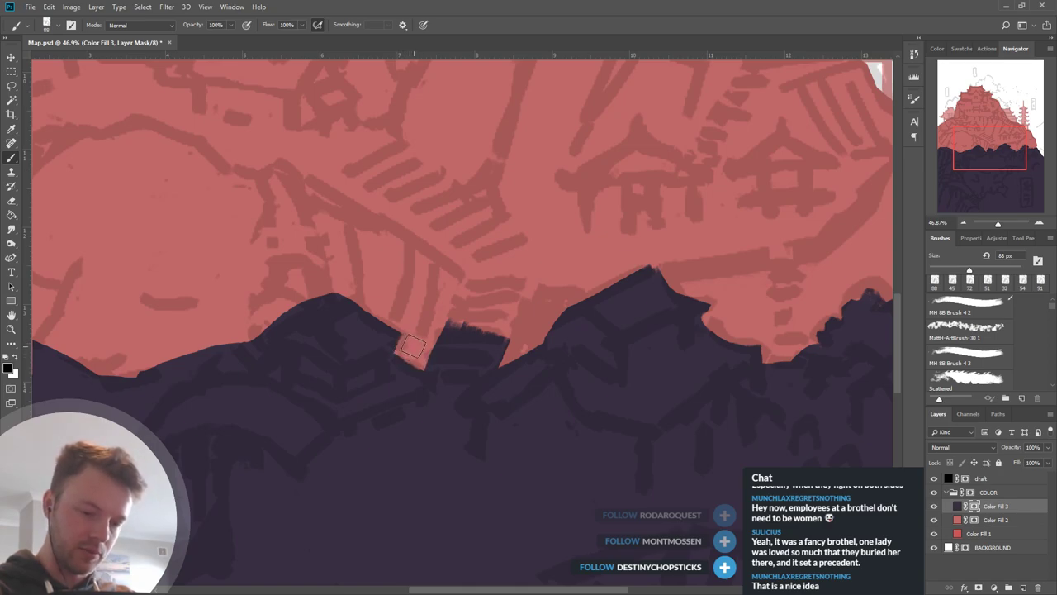
Brush black on the Color Fill 3 mask to straighten the left roof's left slope up to a sharp peak.
key(x)
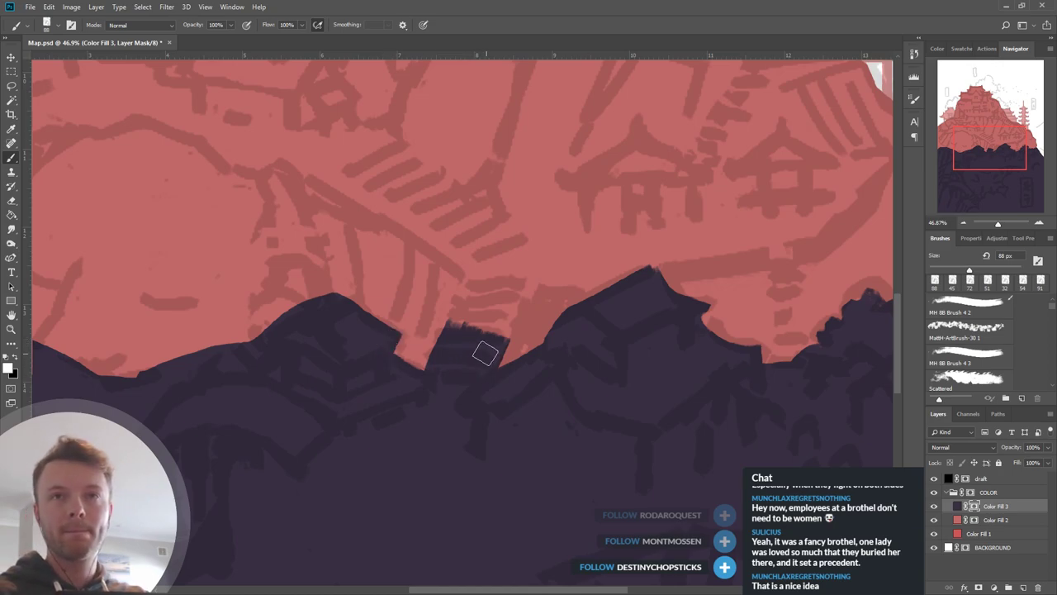
key(x)
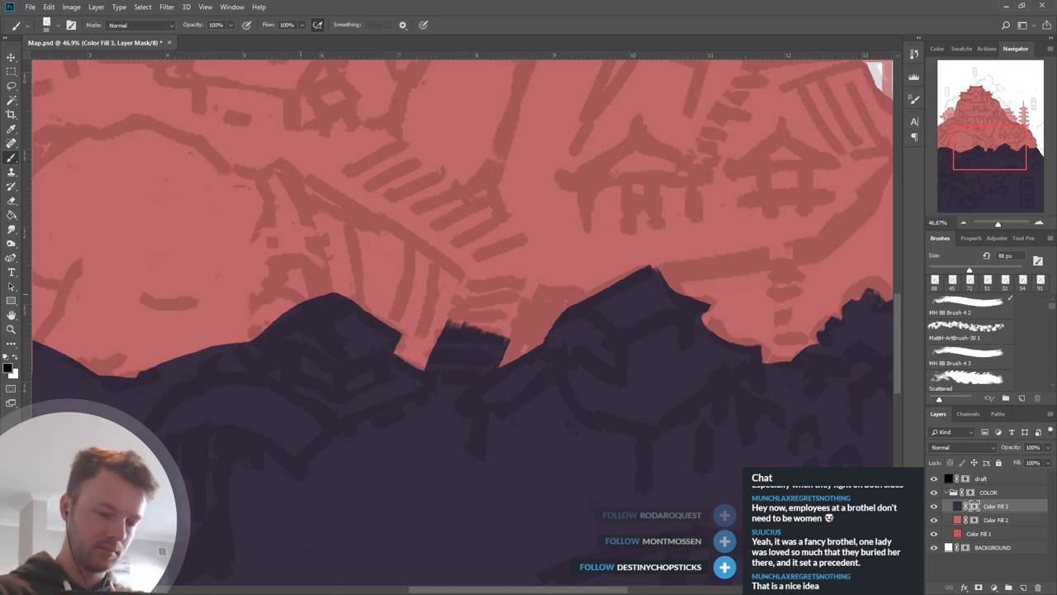
drag(263, 318, 340, 299)
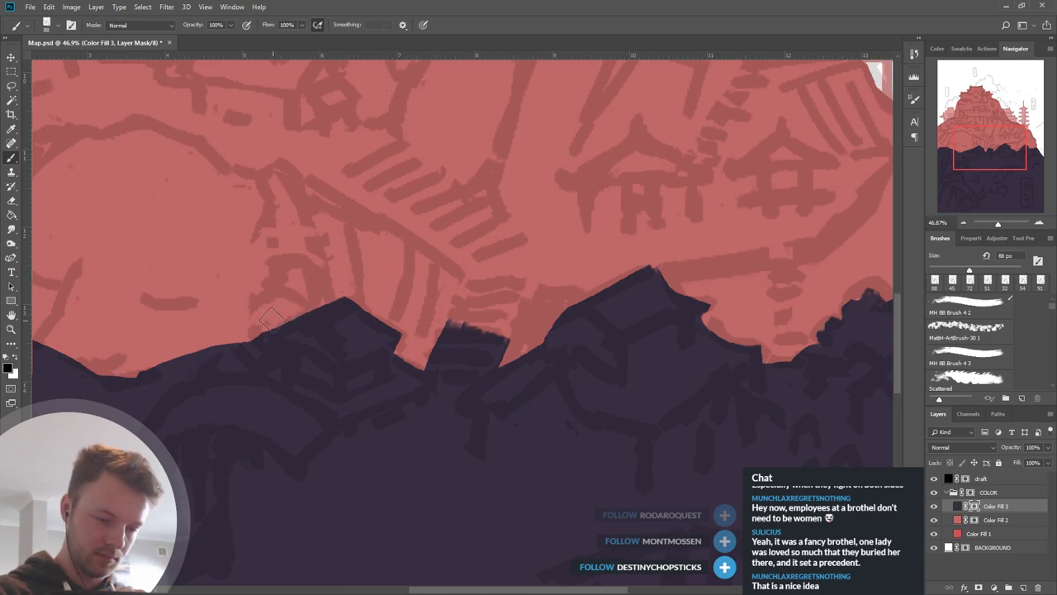
drag(271, 318, 302, 307)
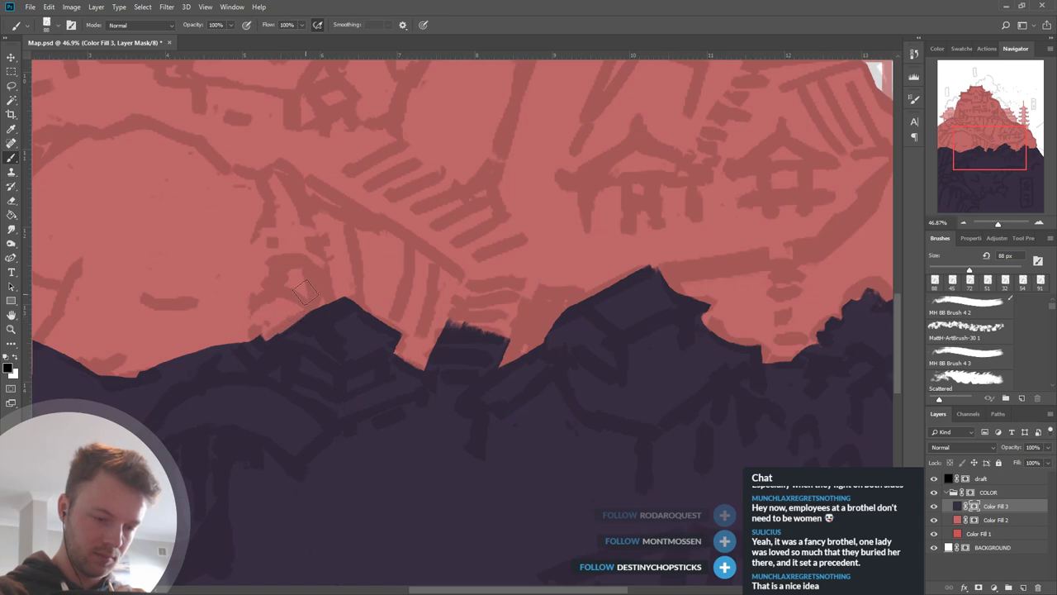
Cut an upright wall edge under the left roof's left eave and clean the adjoining ridge line on the Color Fill 3 mask.
drag(550, 309, 677, 225)
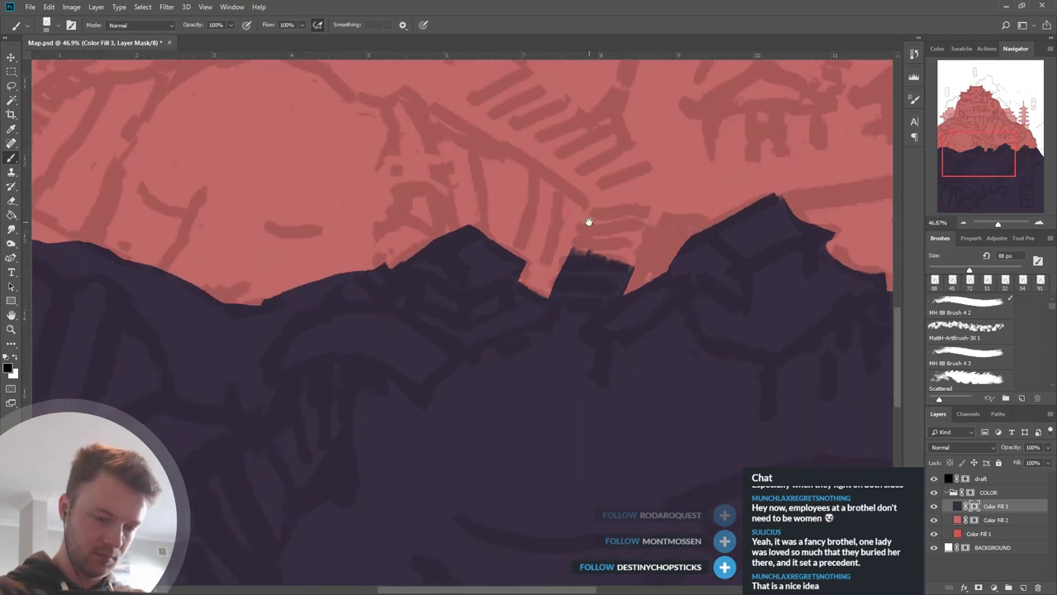
drag(588, 222, 624, 270)
mouse_move(448, 299)
mouse_down()
mouse_move(431, 324)
mouse_move(433, 277)
mouse_move(418, 320)
mouse_move(428, 330)
mouse_move(395, 335)
mouse_move(421, 334)
mouse_move(441, 301)
mouse_move(430, 332)
mouse_move(384, 336)
mouse_move(420, 319)
mouse_move(380, 324)
mouse_up()
key(ctrl+z)
drag(314, 330, 370, 335)
mouse_move(278, 325)
mouse_down()
mouse_move(289, 338)
mouse_move(329, 310)
mouse_up()
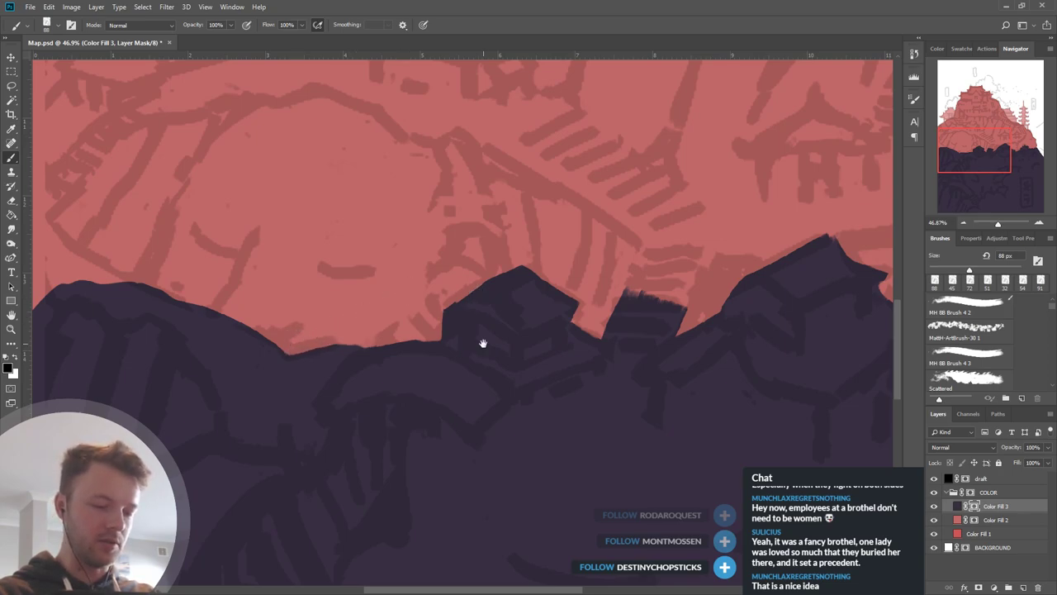
Raise the dark foreground slope at the ridge's left canvas edge, brushing white on the Color Fill 3 mask with a 159 px brush.
drag(484, 342, 685, 350)
key(x)
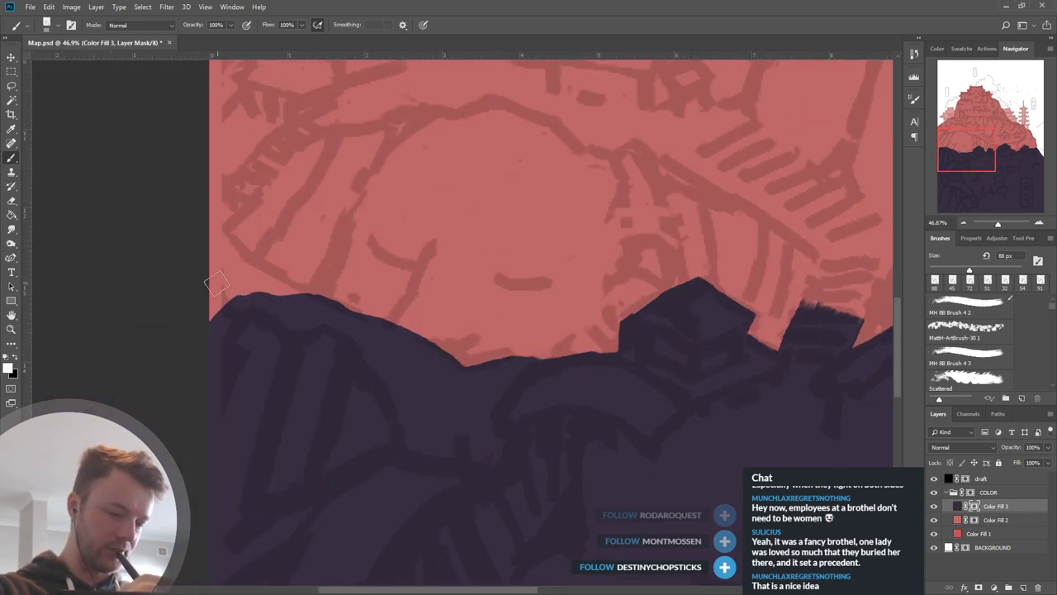
click(206, 287)
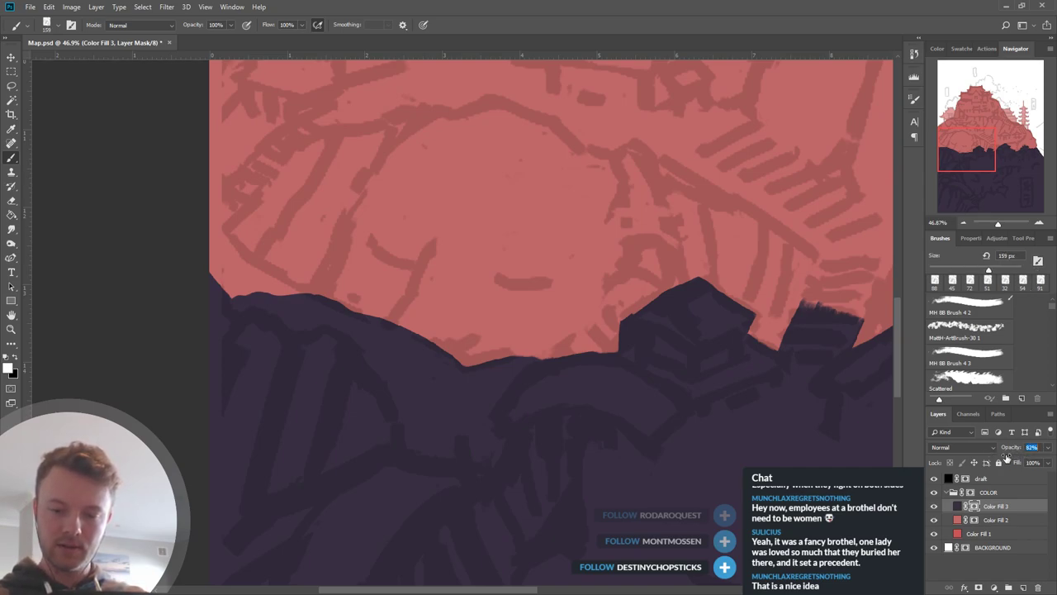
drag(1008, 457, 1027, 455)
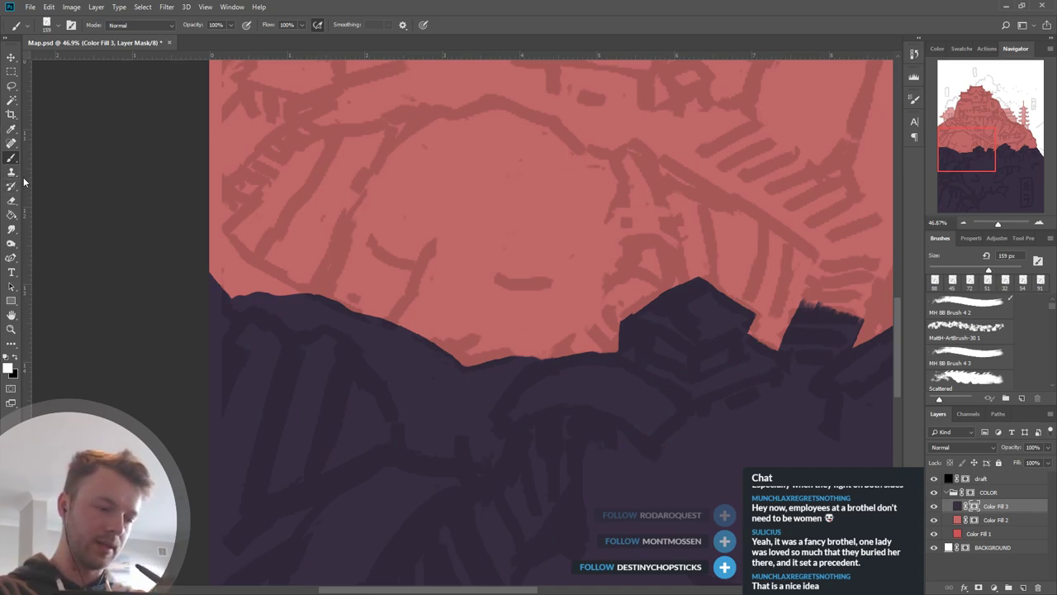
Smudge a gray transition into the Color Fill 3 mask at the ridge's left end, and brush sampled grays up to the canvas edge.
click(11, 228)
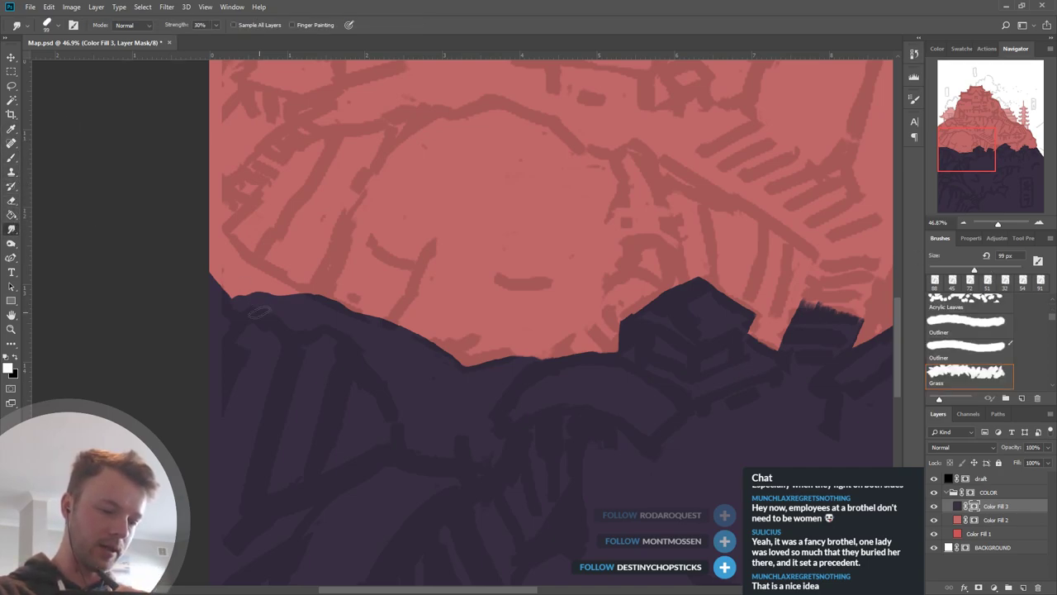
mouse_move(260, 313)
mouse_down()
mouse_move(267, 289)
mouse_move(254, 257)
mouse_up()
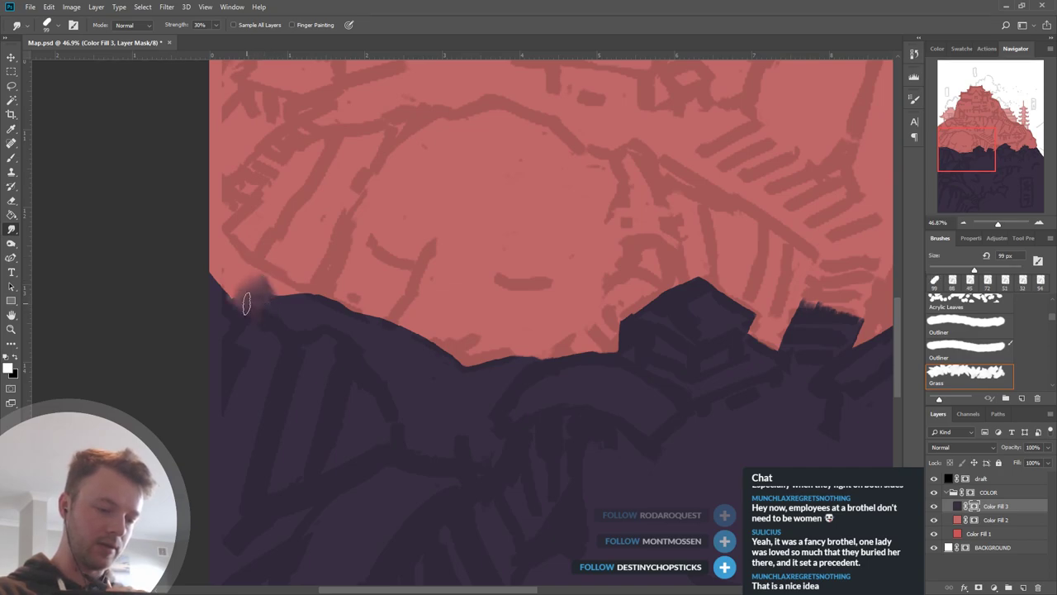
click(10, 157)
alt+click(251, 291)
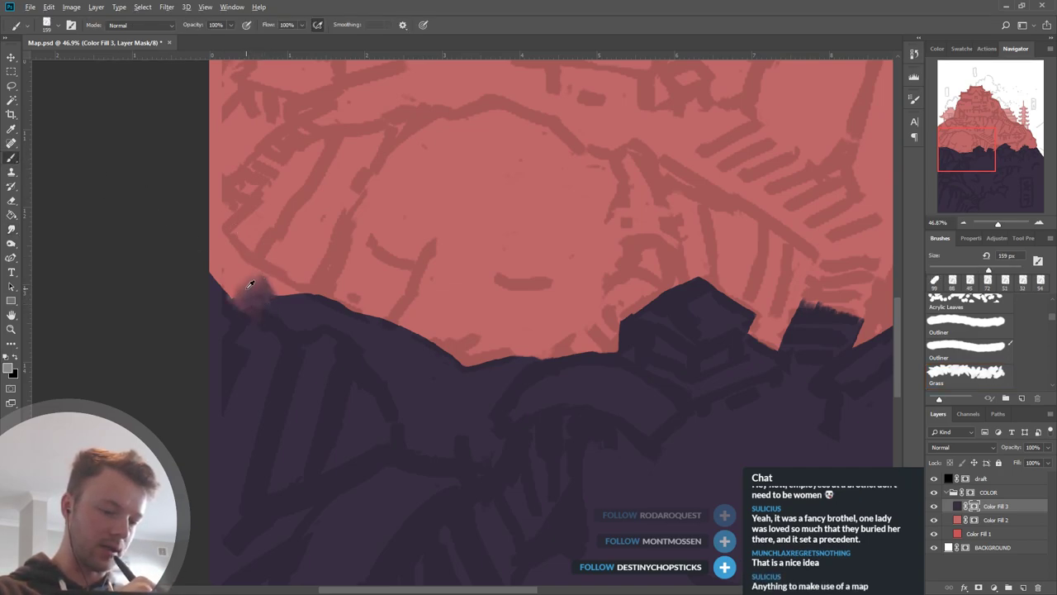
mouse_move(205, 248)
mouse_down()
mouse_move(248, 281)
mouse_move(228, 269)
mouse_up()
alt+click(258, 294)
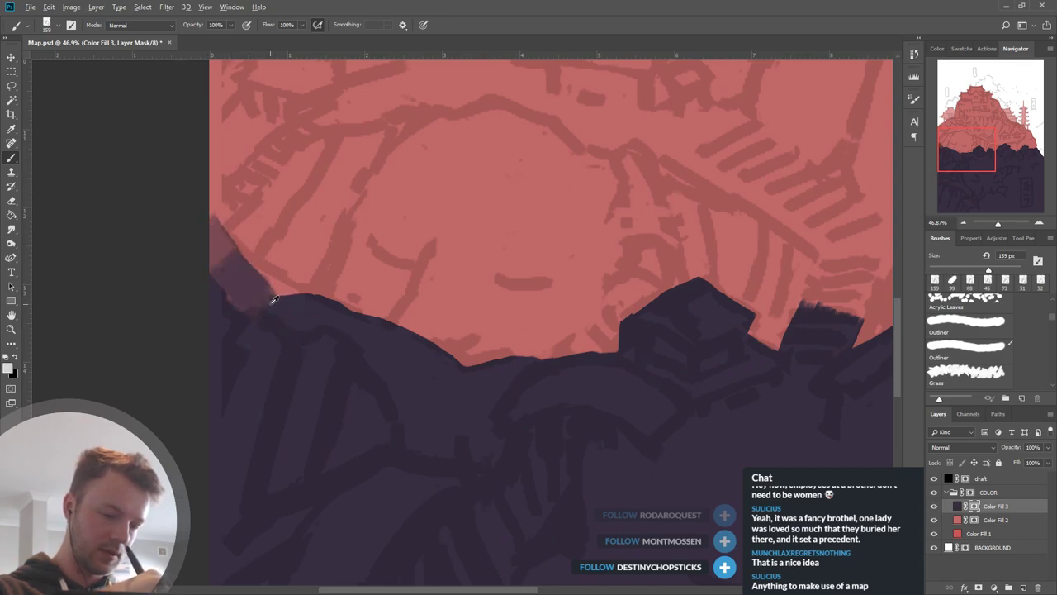
mouse_move(266, 300)
mouse_down()
mouse_move(320, 320)
mouse_move(305, 308)
mouse_move(284, 320)
mouse_move(246, 293)
mouse_up()
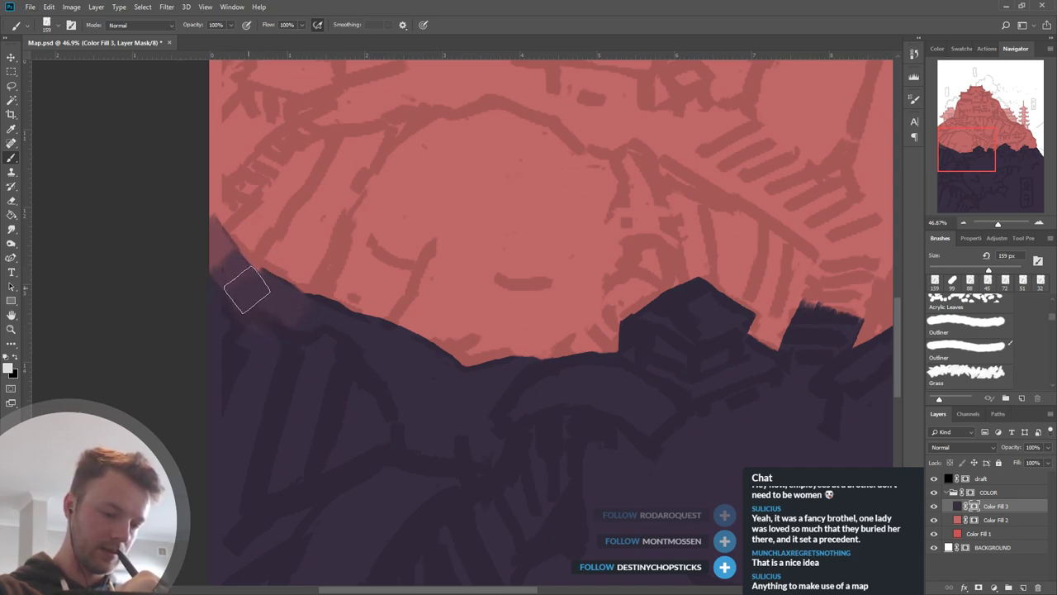
Blend the faded slope at the left canvas edge into the dark ridge with sampled mask grays, undoing stray strokes.
alt+click(215, 259)
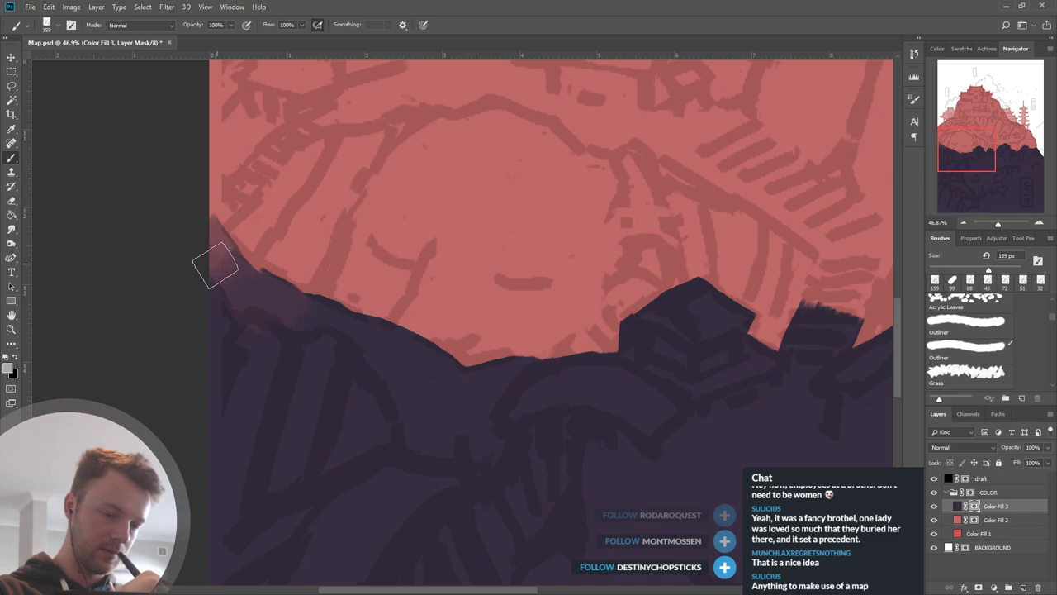
key(d)
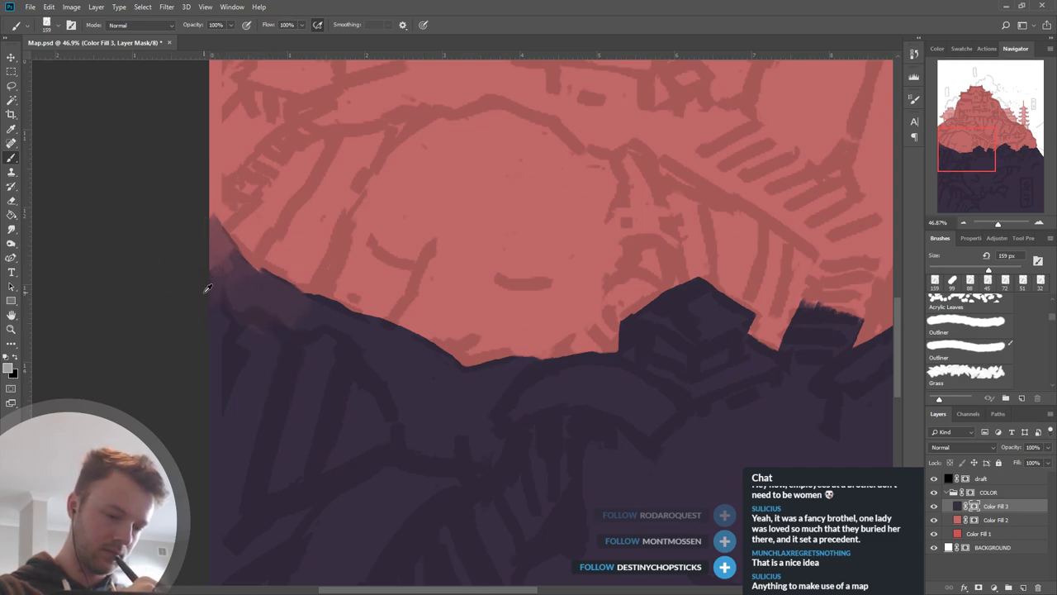
drag(204, 303, 203, 296)
key(ctrl+alt+z)
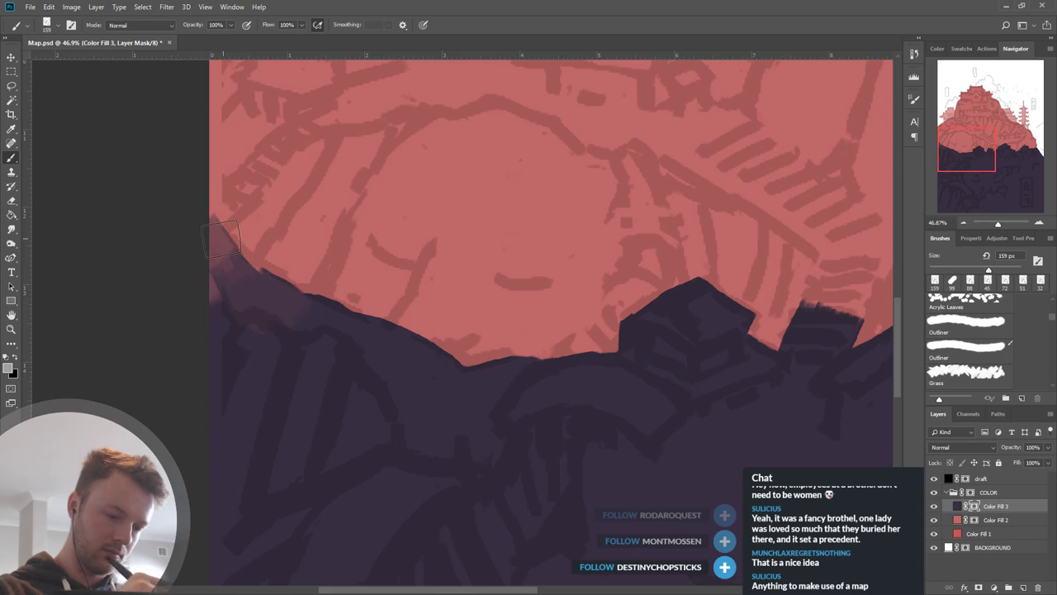
key(ctrl+alt+z)
alt+click(238, 268)
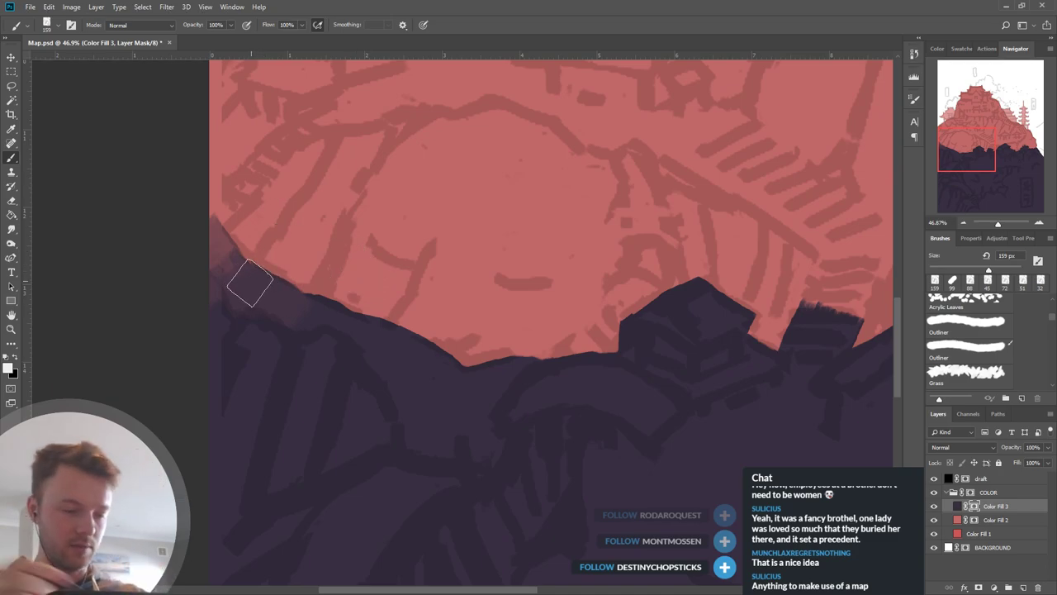
drag(249, 283, 330, 348)
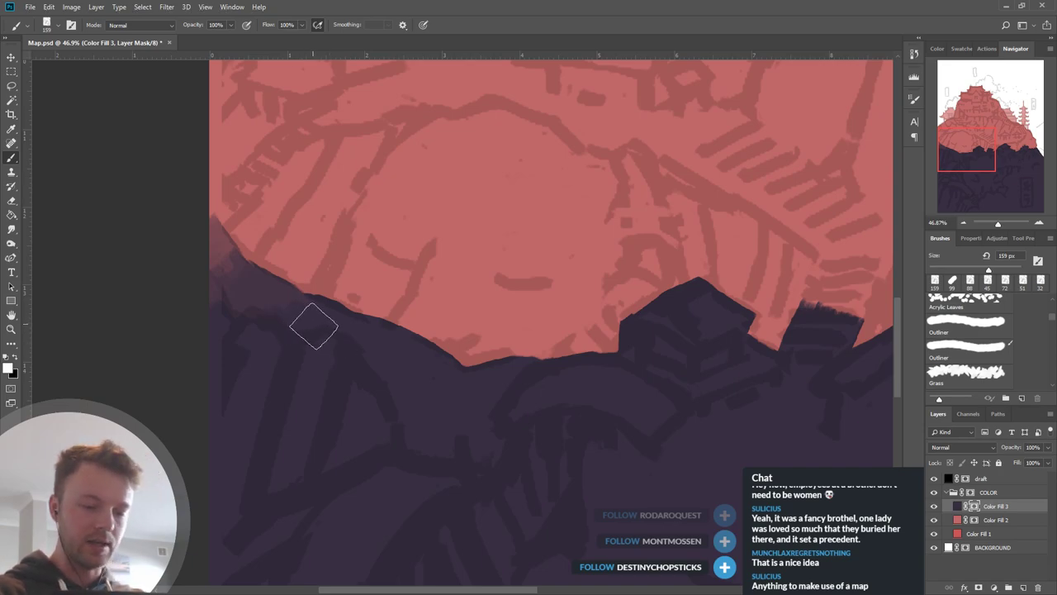
Extend the central staircase upward with gray strokes on the Color Fill 3 mask, fading it from the dark foreground into the mountain.
scroll(393, 406, down, 5)
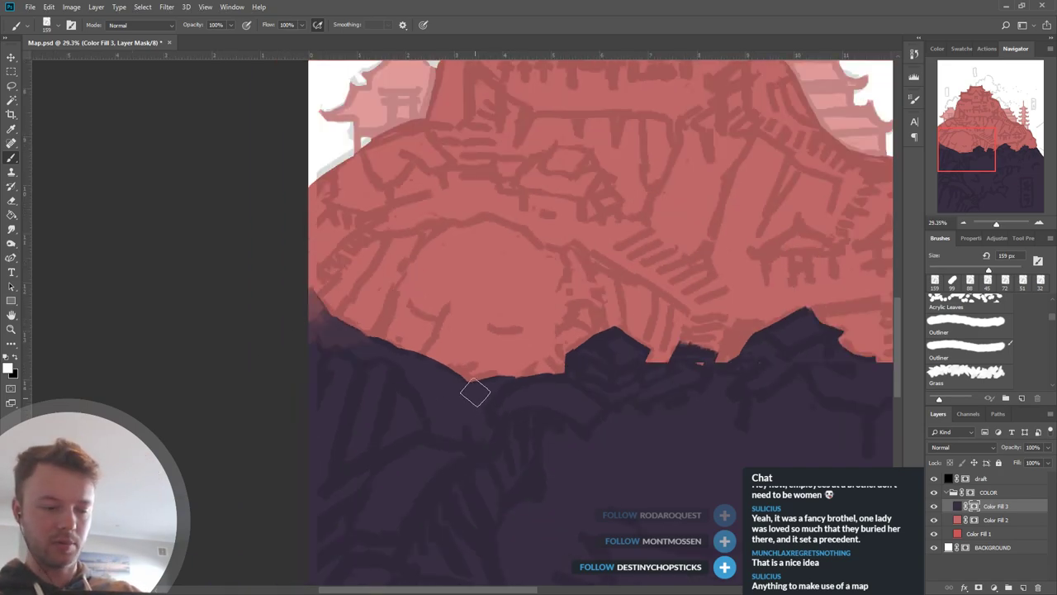
scroll(677, 356, up, 6)
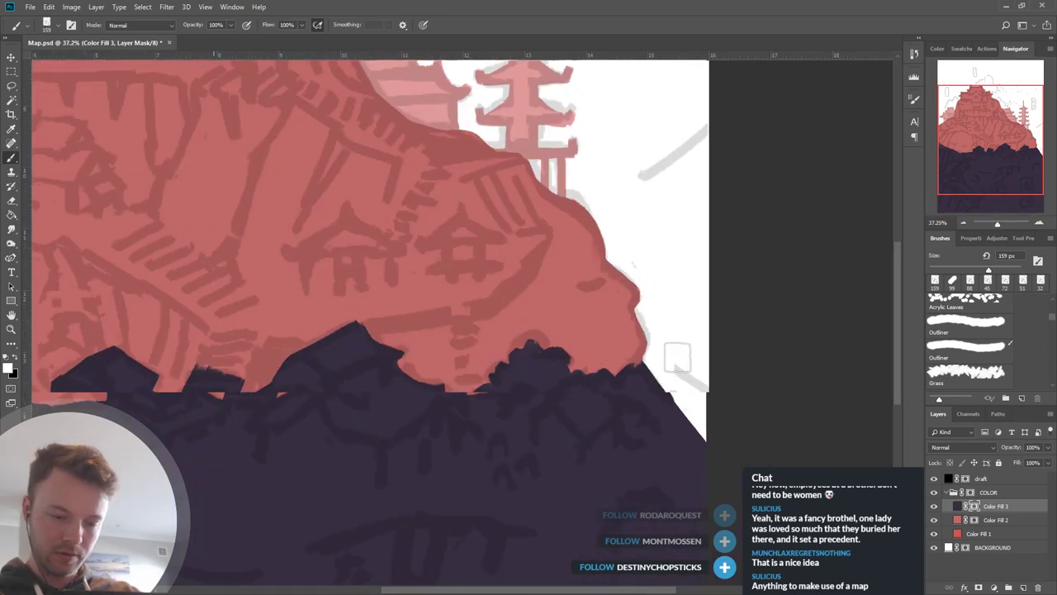
scroll(681, 366, down, 4)
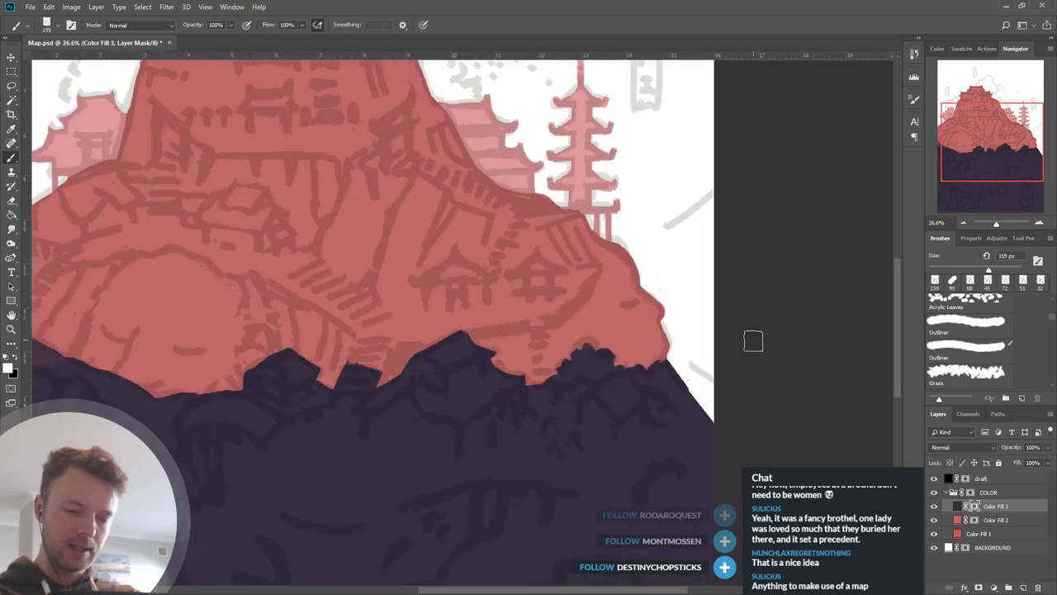
drag(470, 309, 584, 303)
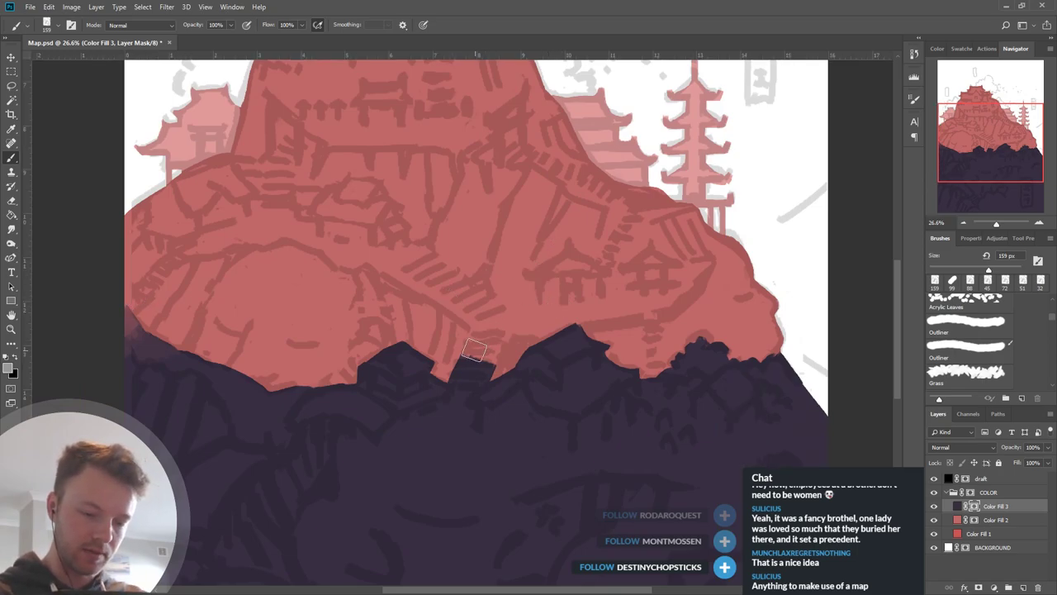
drag(471, 348, 487, 344)
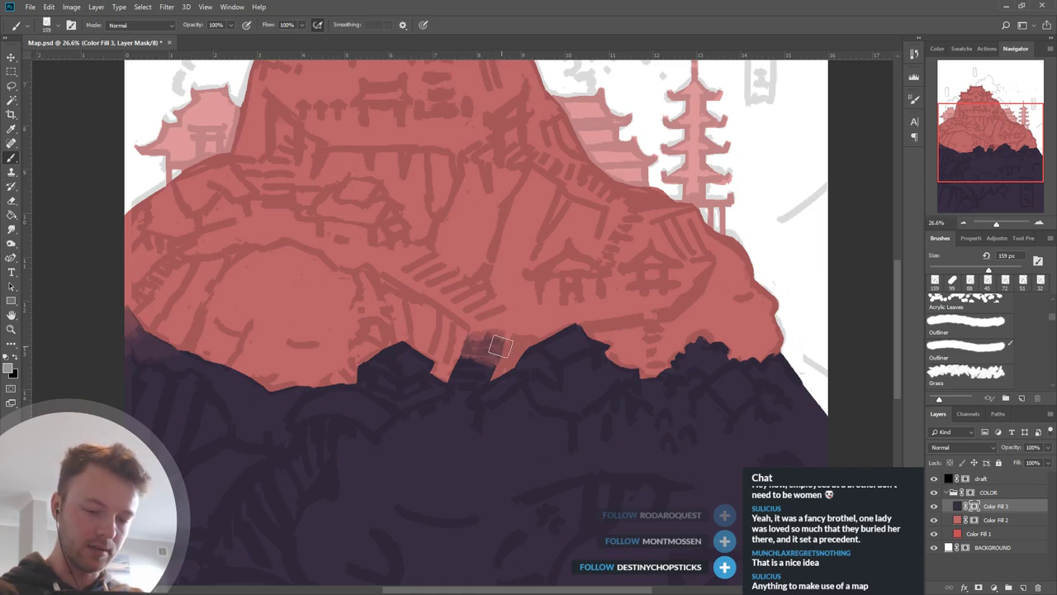
mouse_move(479, 338)
mouse_down()
mouse_move(458, 366)
mouse_move(497, 362)
mouse_move(465, 362)
mouse_move(499, 351)
mouse_up()
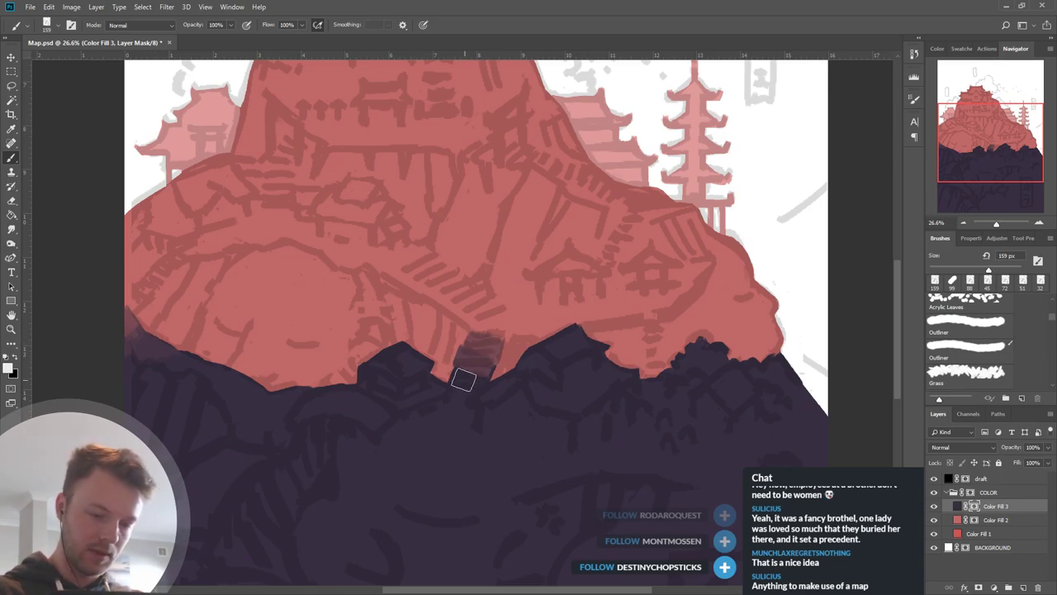
Smooth the staircase's fade with the Smudge tool and clean its sides by brushing black on the Color Fill 3 mask.
click(12, 228)
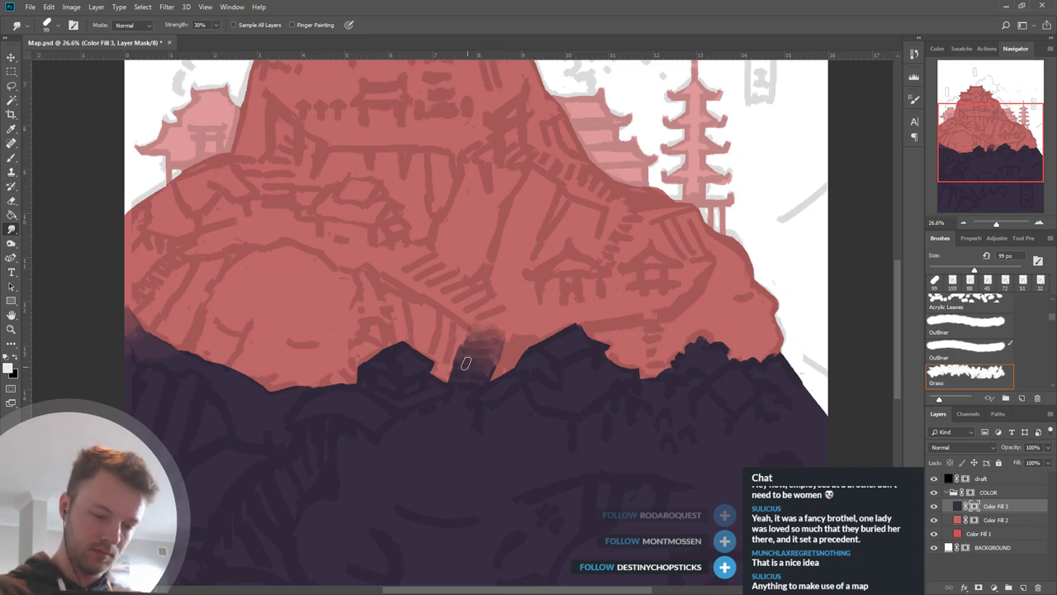
click(11, 157)
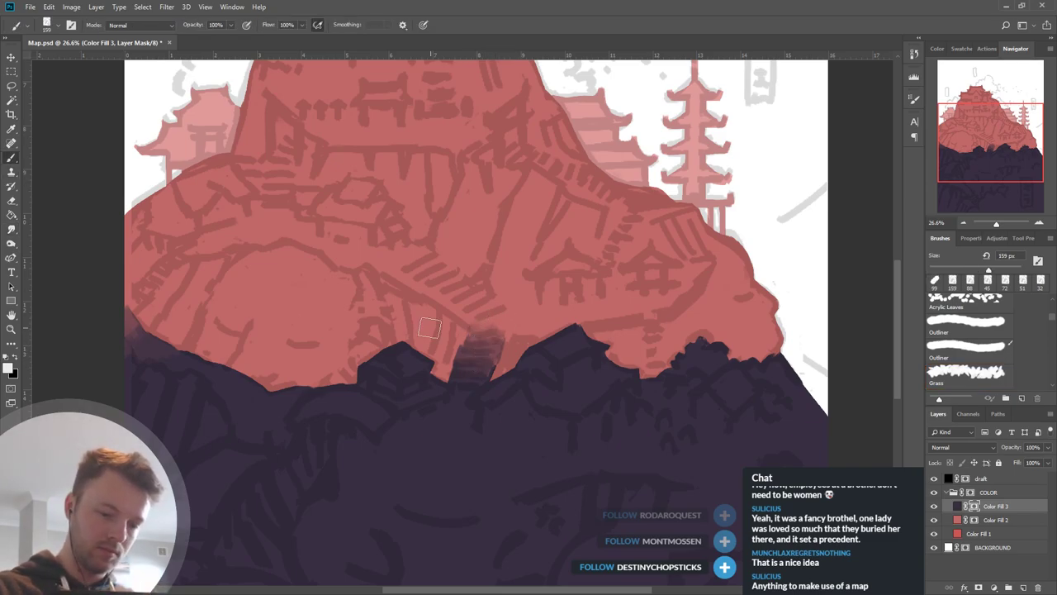
key(x)
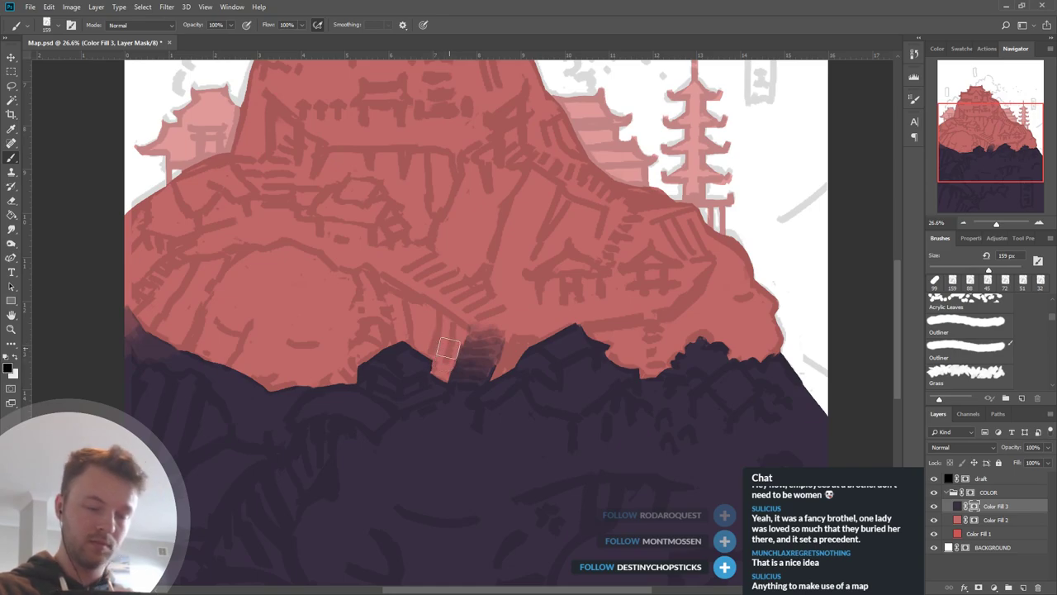
drag(578, 287, 564, 281)
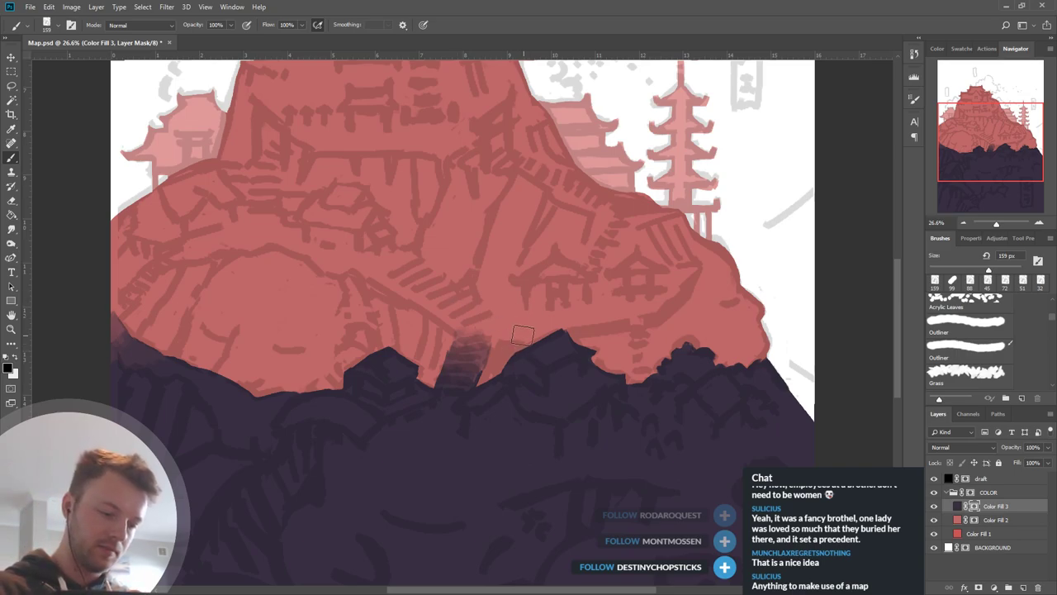
key(x)
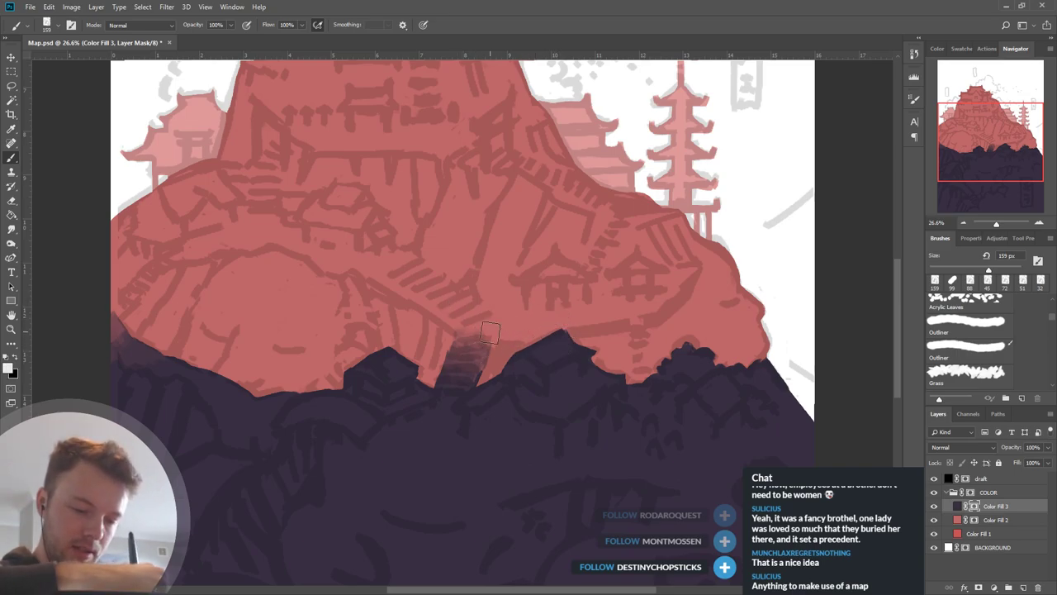
drag(442, 325, 494, 320)
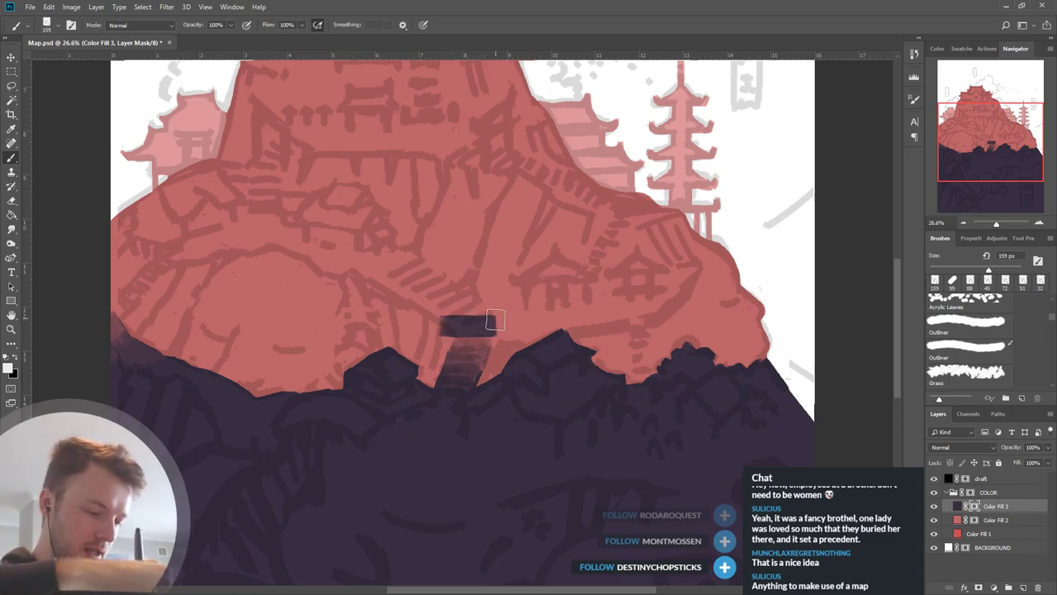
key(ctrl+z)
Brush a sampled light mask gray over the staircase's foot to merge it into the dark foreground on the Color Fill 3 mask.
key(x)
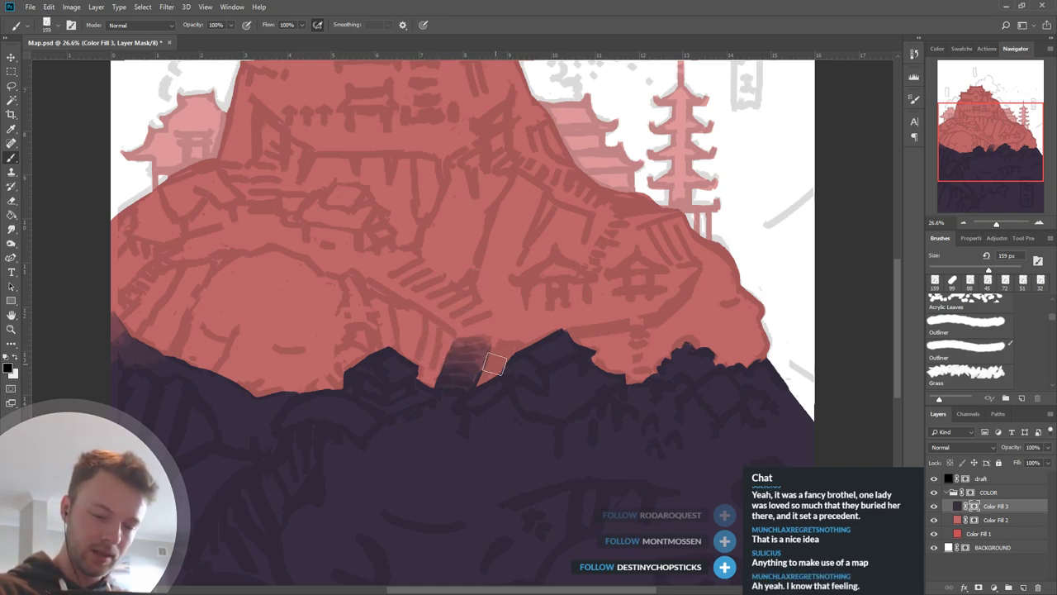
key(x)
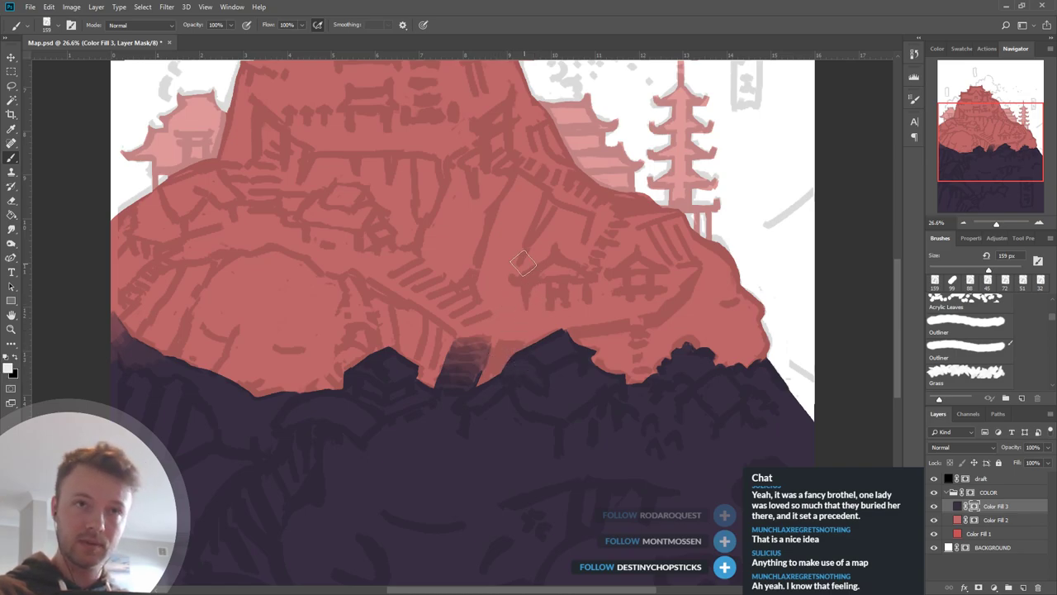
drag(570, 383, 538, 306)
scroll(465, 323, up, 2)
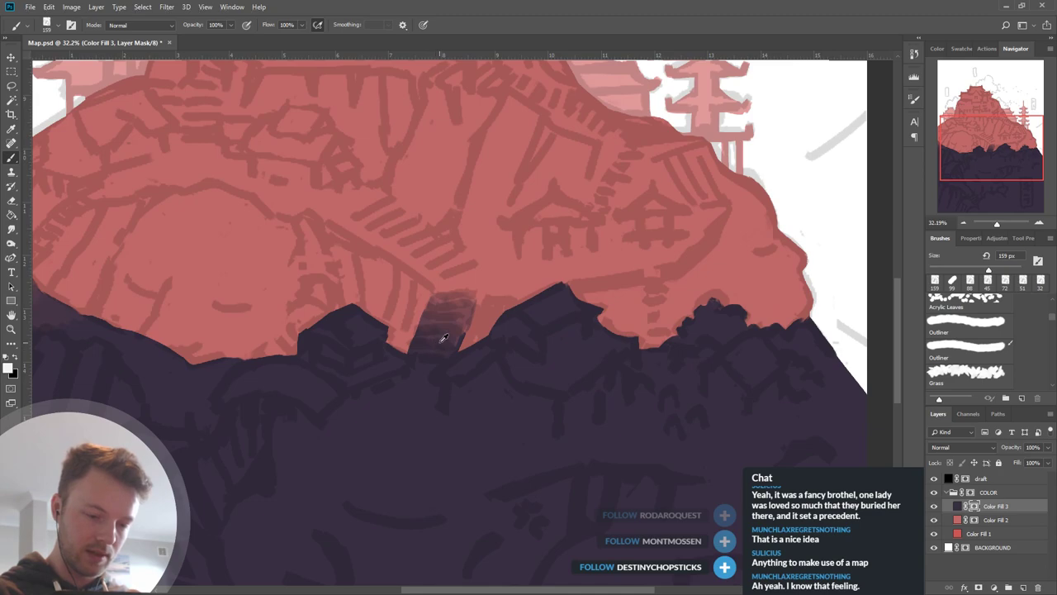
mouse_move(444, 338)
mouse_down()
mouse_move(462, 339)
mouse_move(457, 357)
mouse_up()
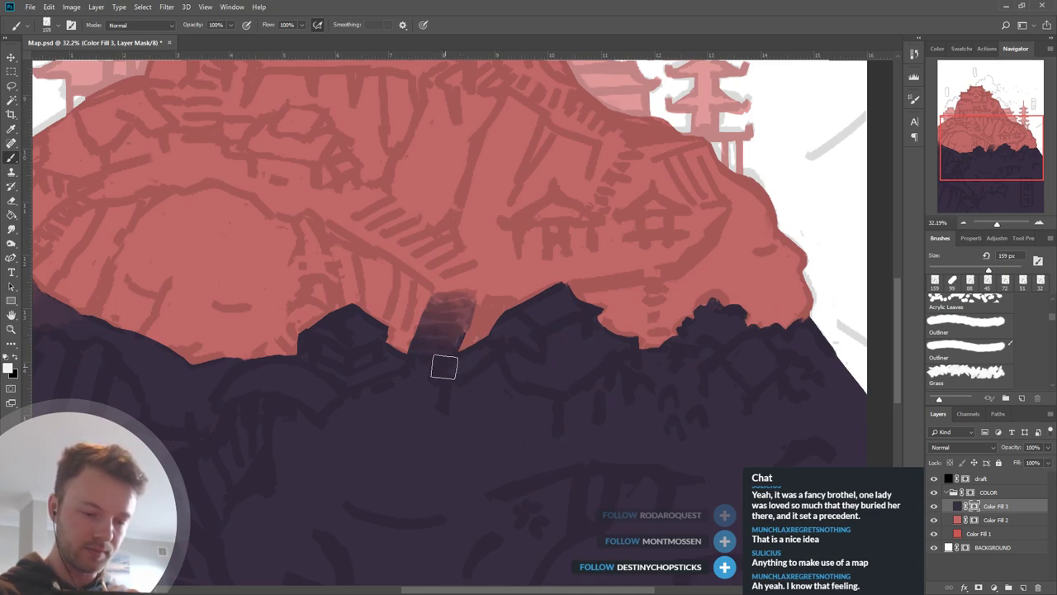
Touch up the central staircase's fade with a light gray stroke on the Color Fill 3 mask.
mouse_move(443, 328)
mouse_down()
mouse_move(435, 330)
mouse_move(464, 329)
mouse_up()
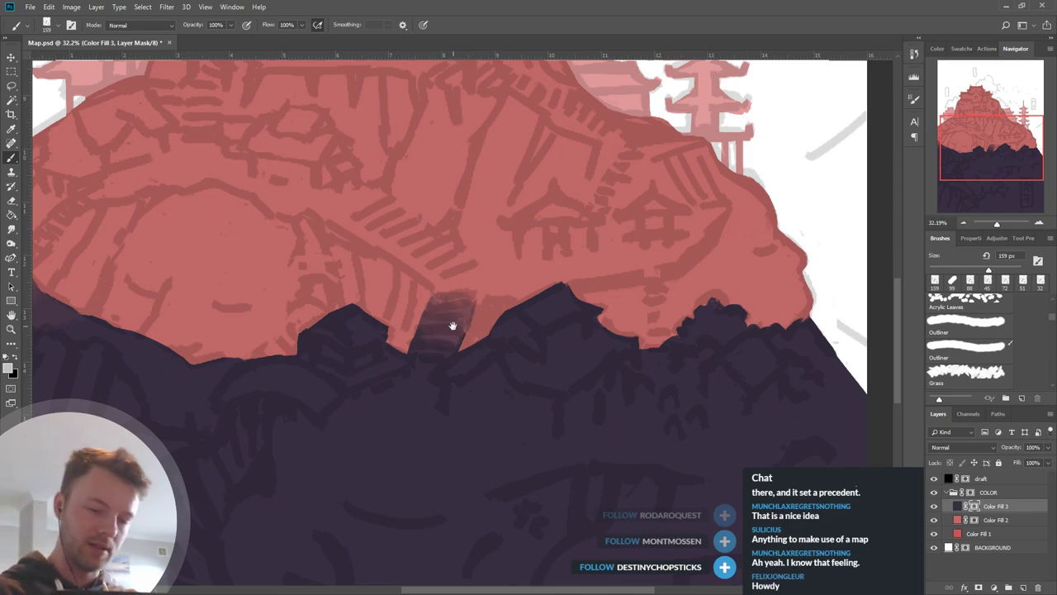
drag(639, 329, 618, 343)
scroll(677, 313, down, 5)
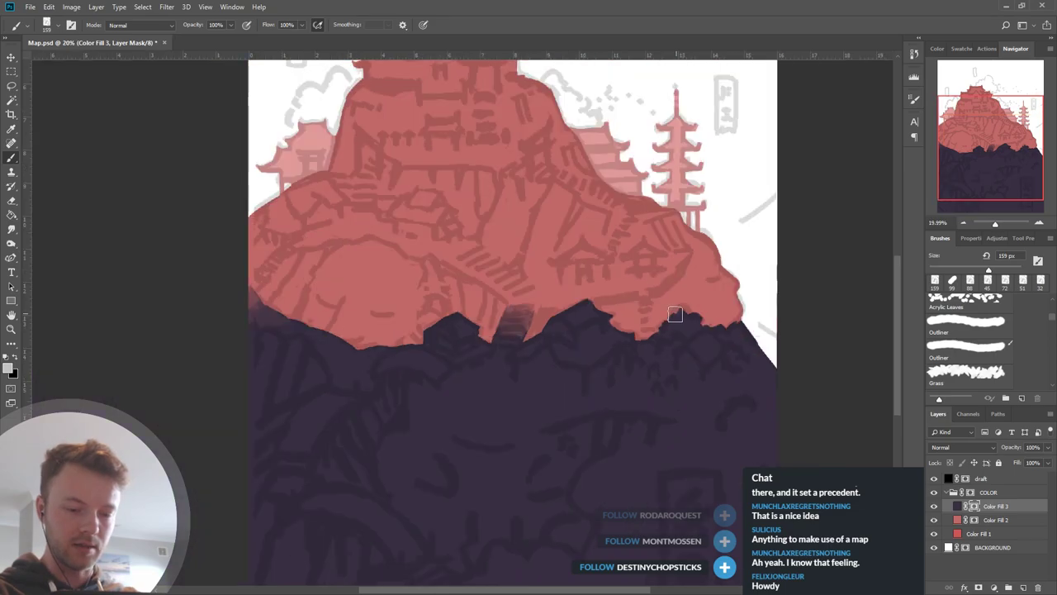
scroll(675, 313, down, 1)
scroll(609, 314, up, 3)
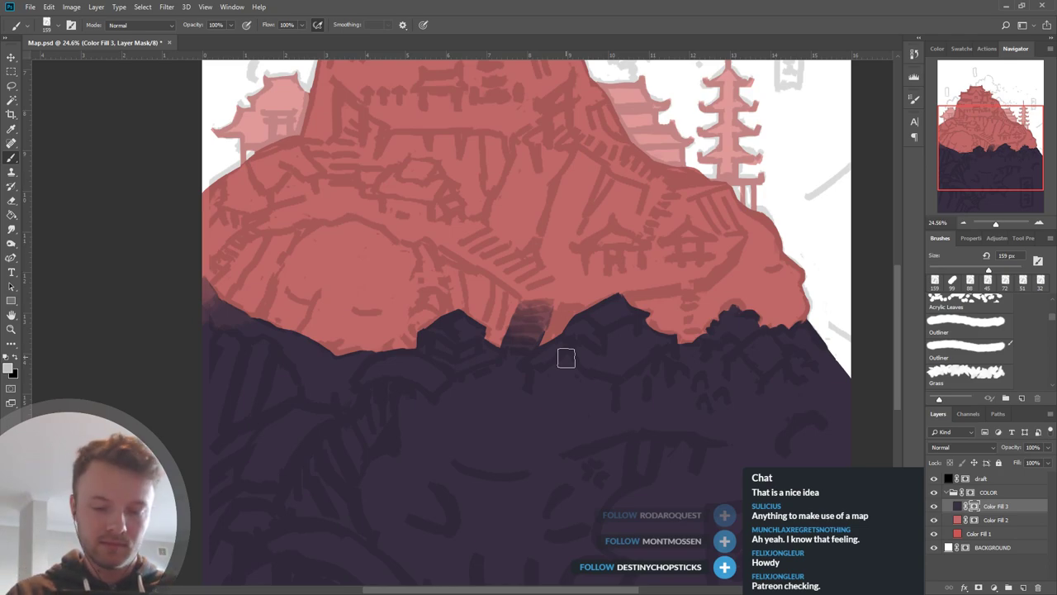
scroll(583, 377, down, 3)
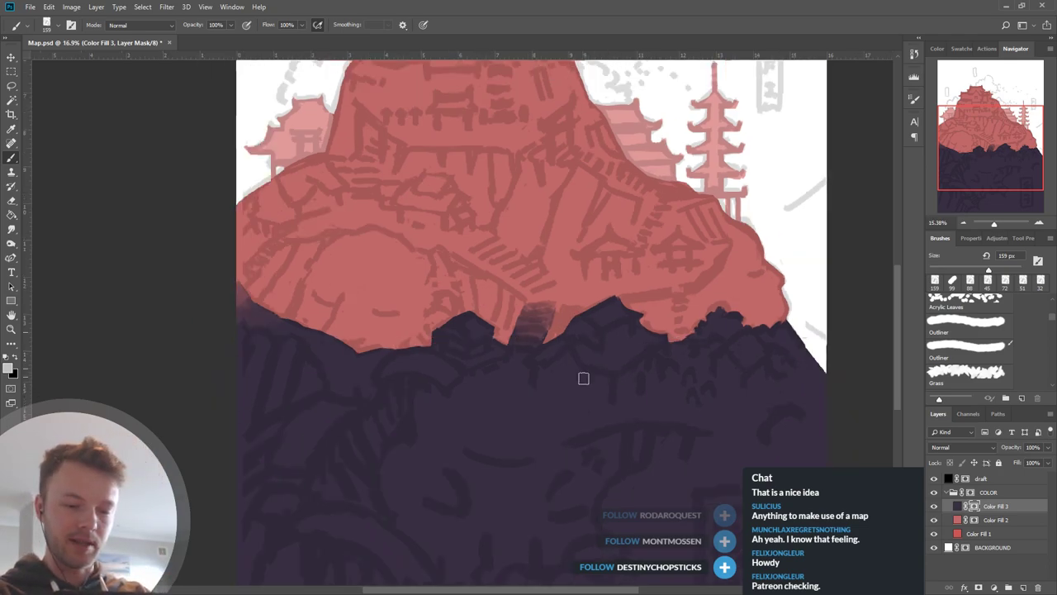
scroll(634, 347, up, 5)
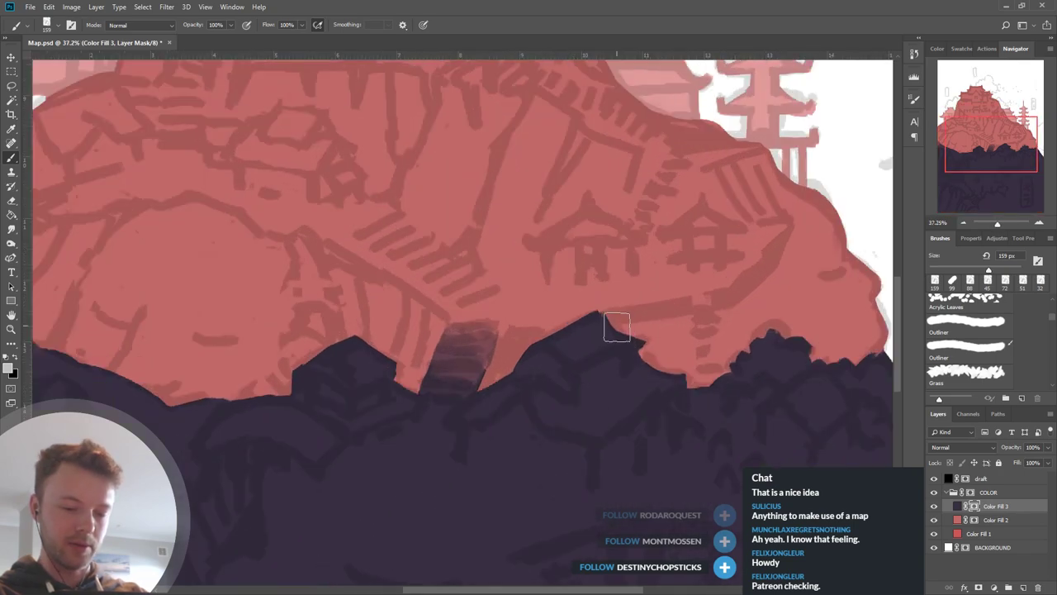
Trim the foreground rooftop edge just right of the staircase with black strokes on the Color Fill 3 mask.
key(x)
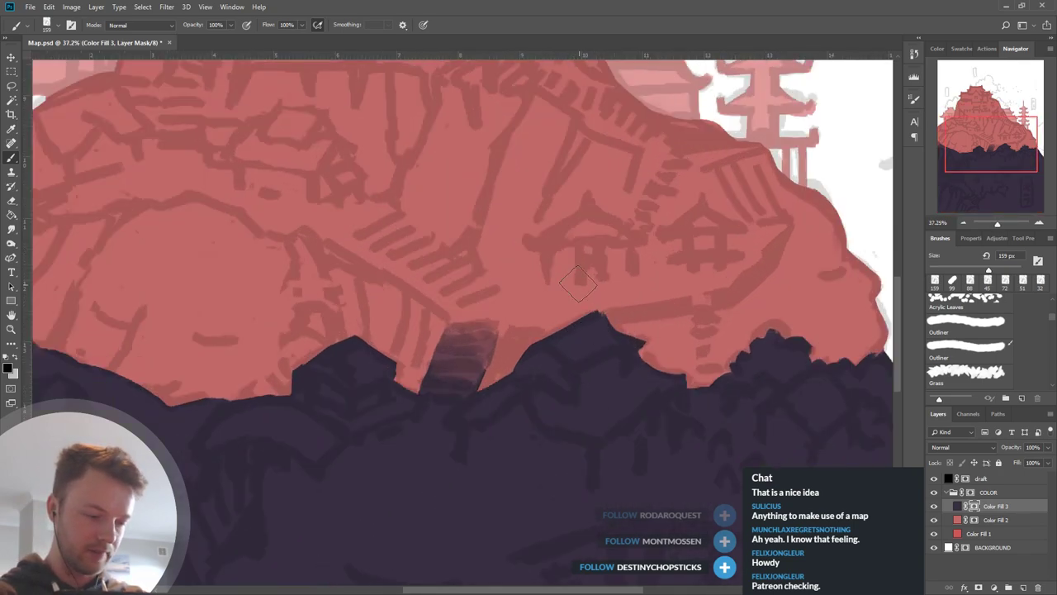
drag(516, 337, 542, 309)
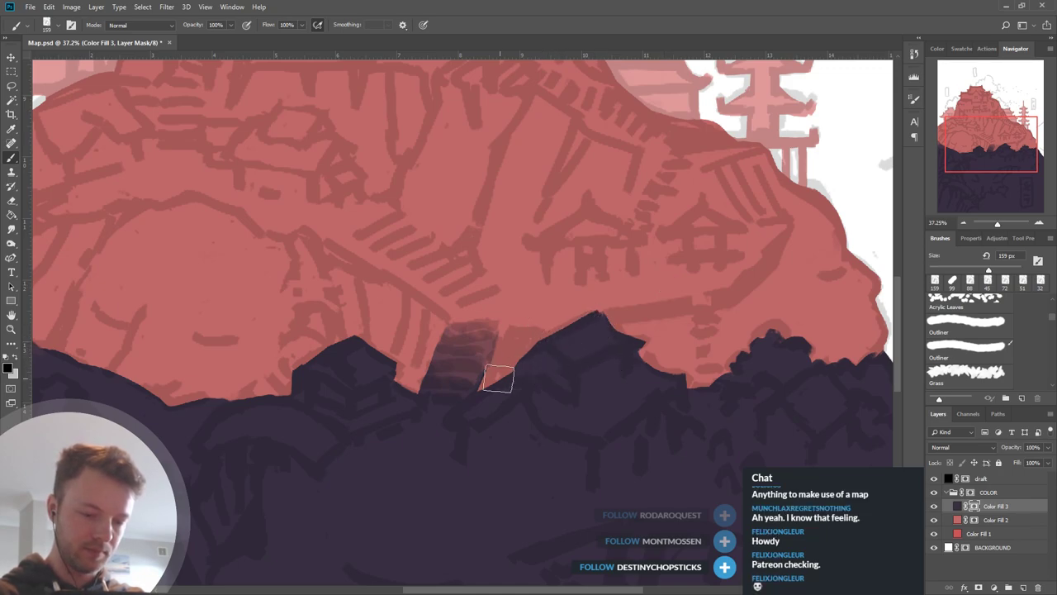
drag(498, 378, 533, 355)
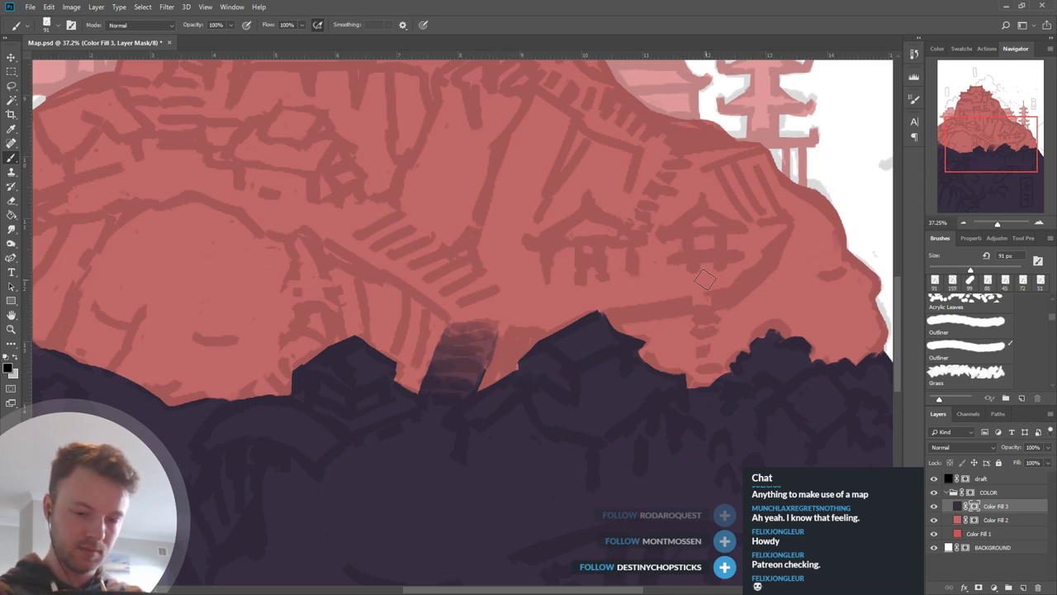
scroll(729, 285, down, 6)
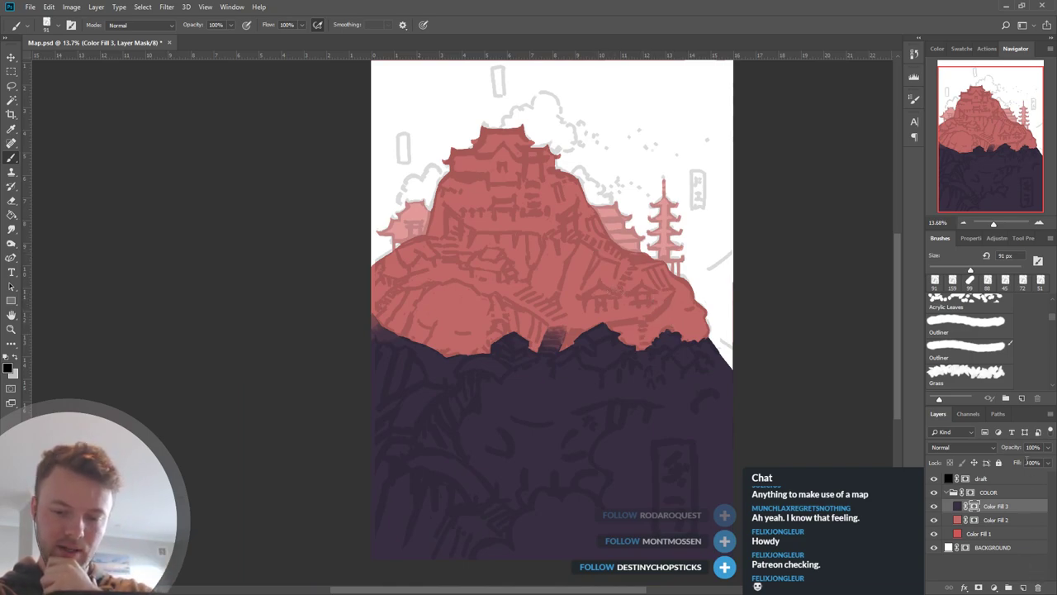
Recolor the Color Fill 3 foreground to a muted red slightly darker than the mountain behind it.
double_click(957, 506)
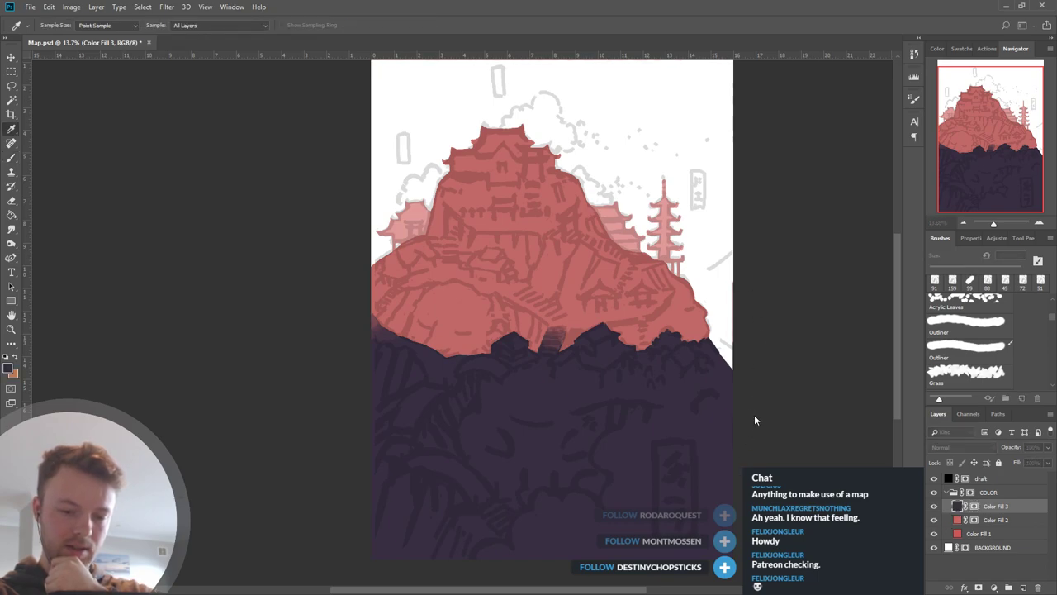
click(698, 304)
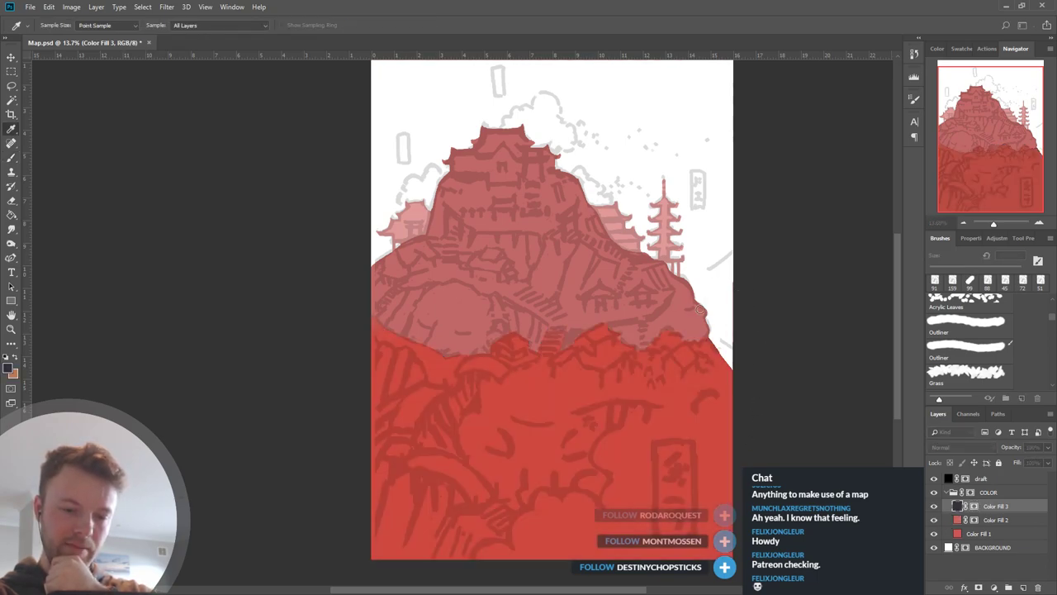
click(686, 323)
click(683, 310)
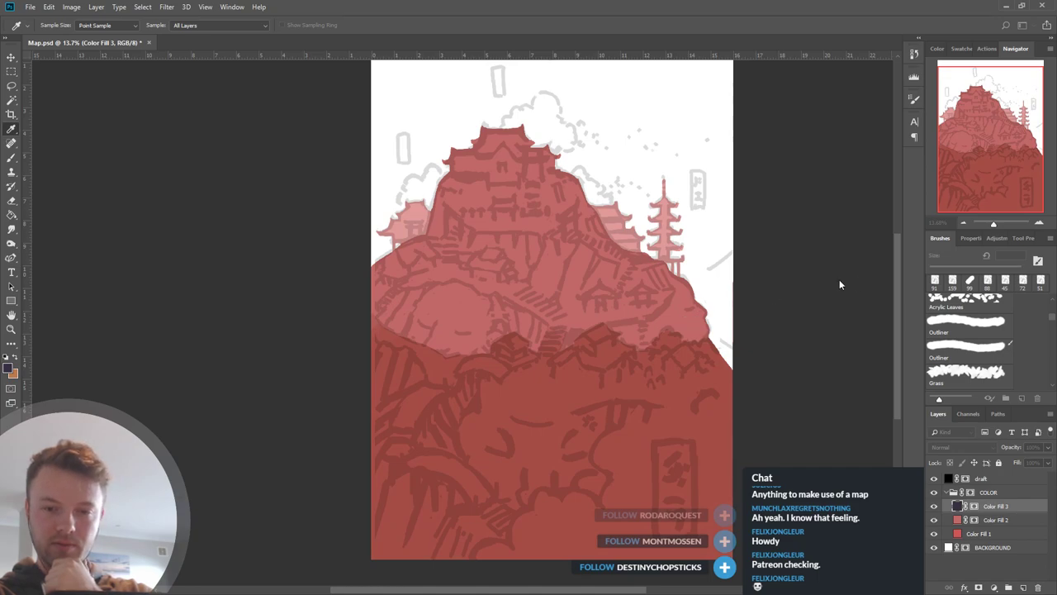
key(b)
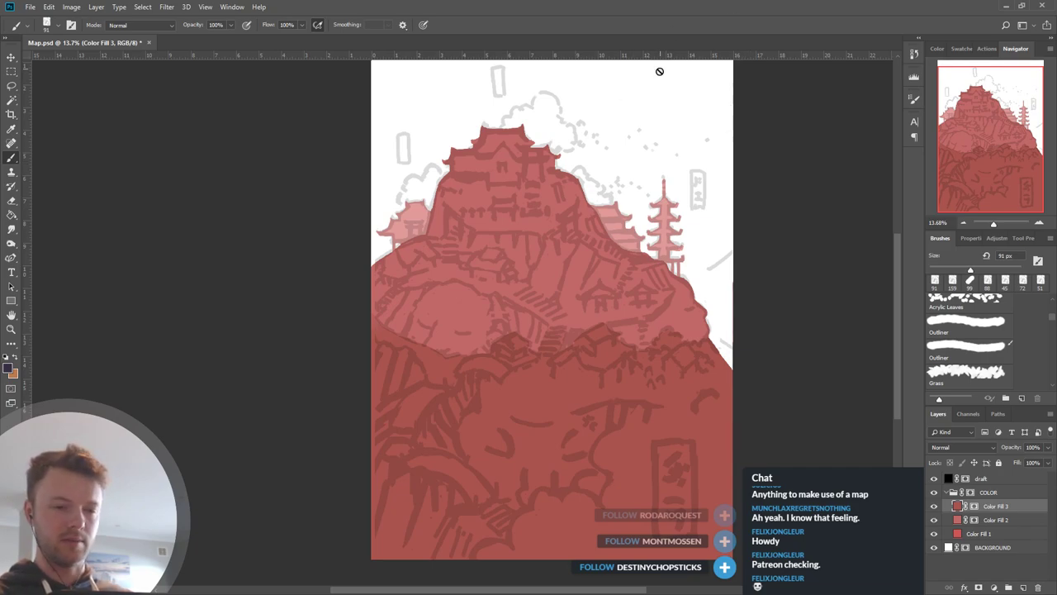
scroll(609, 429, down, 3)
scroll(604, 400, up, 1)
scroll(652, 417, down, 2)
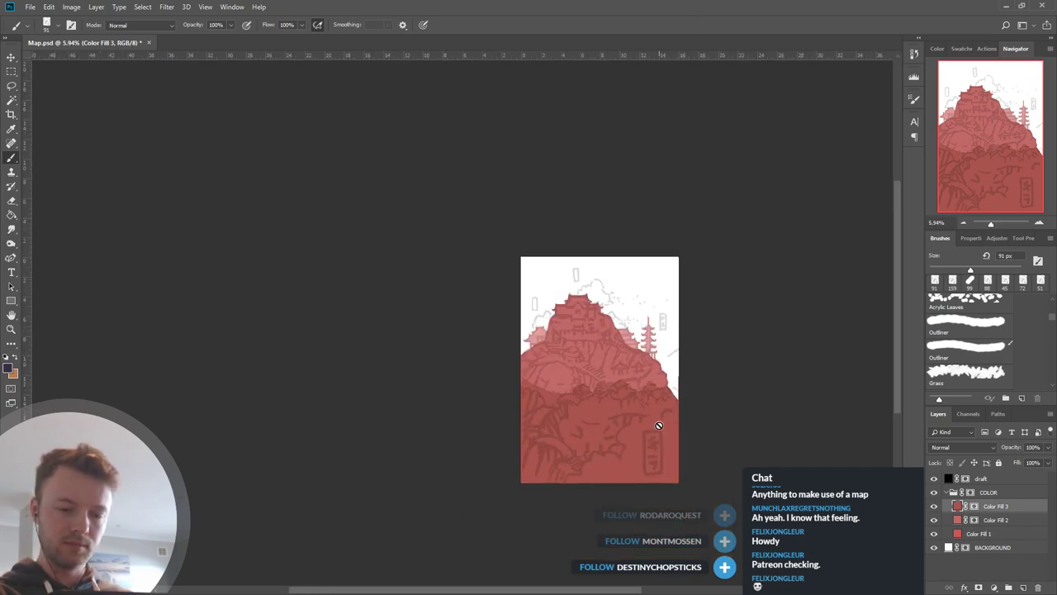
scroll(633, 404, up, 4)
scroll(631, 490, up, 2)
scroll(595, 388, down, 3)
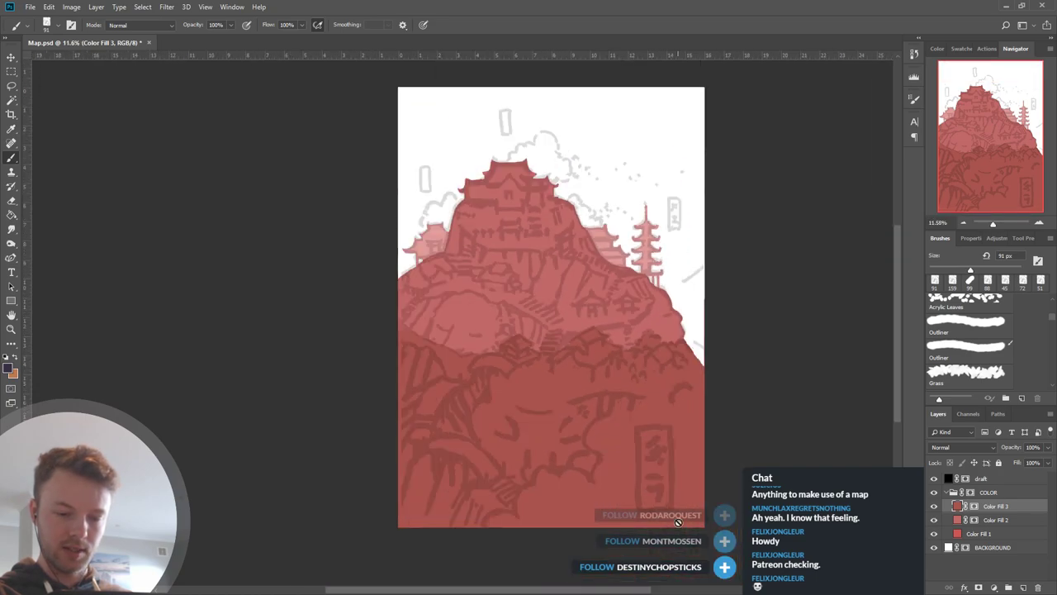
Add a white solid color fill layer above Color Fill 3 and invert its mask to hide the fill.
scroll(653, 503, up, 5)
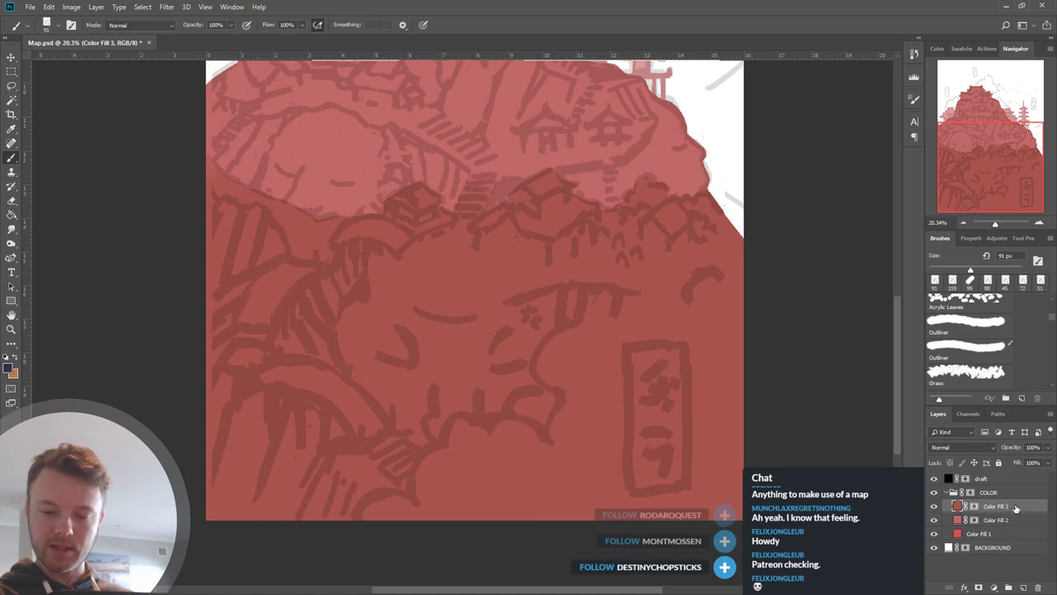
click(1012, 398)
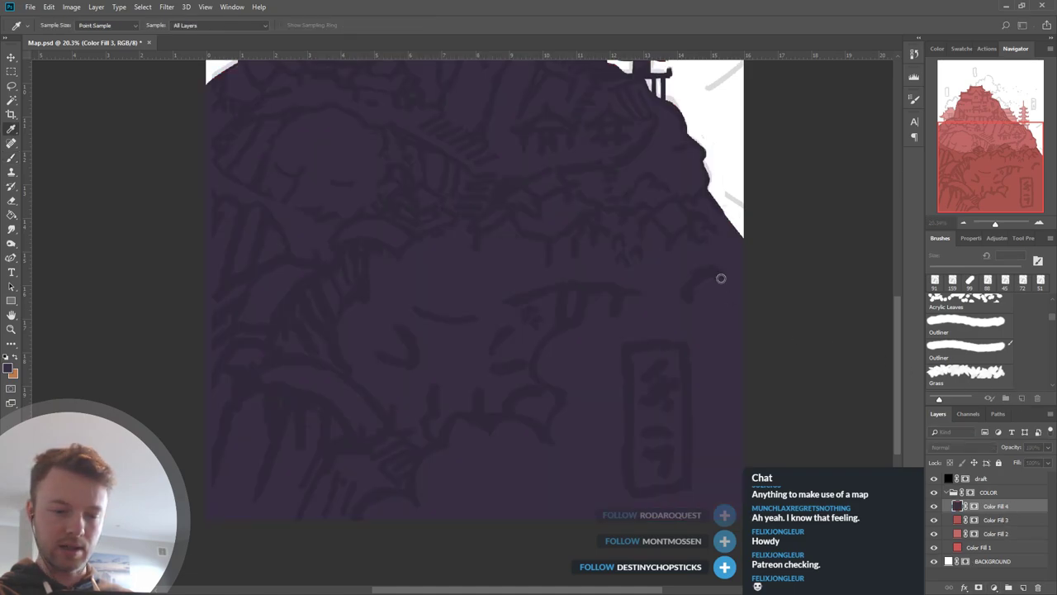
click(668, 299)
click(915, 318)
key(b)
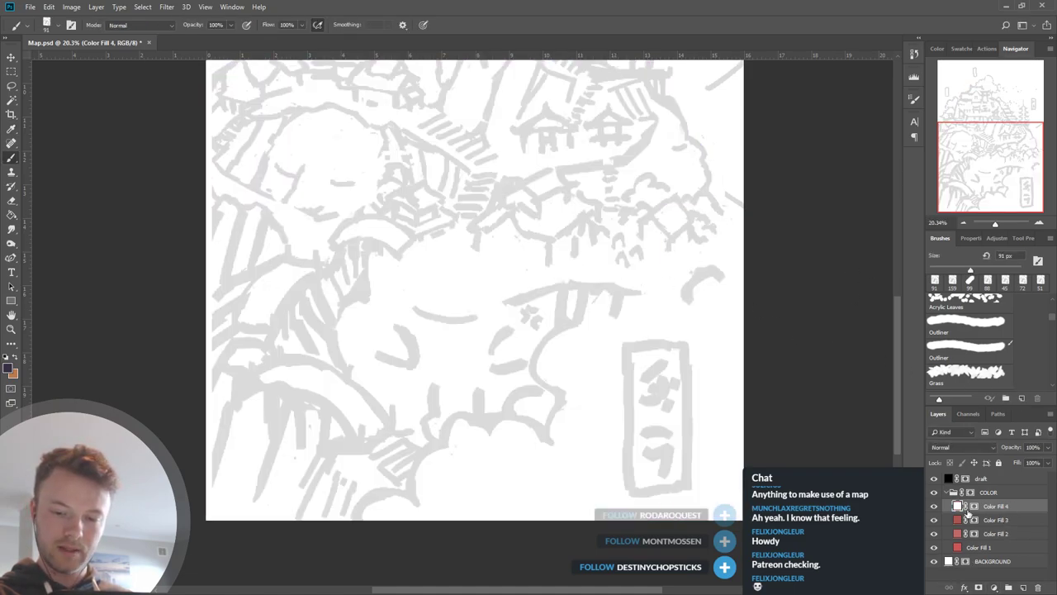
click(974, 505)
key(ctrl+i)
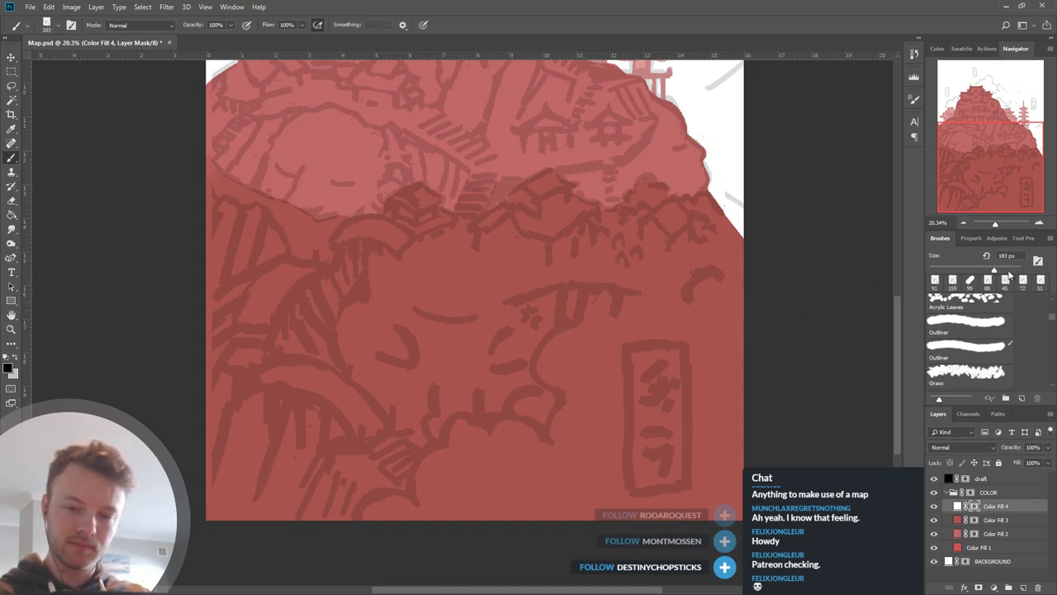
Paint a large white cloud around the lower-right label with a 389 px brush on the Color Fill 4 mask.
key(x)
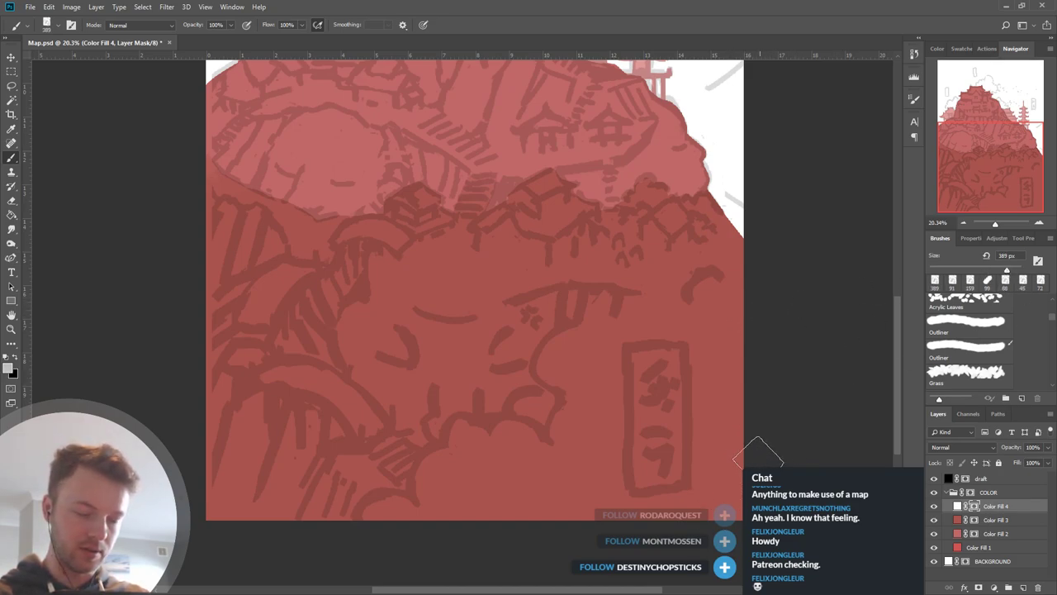
drag(743, 462, 727, 496)
key(i)
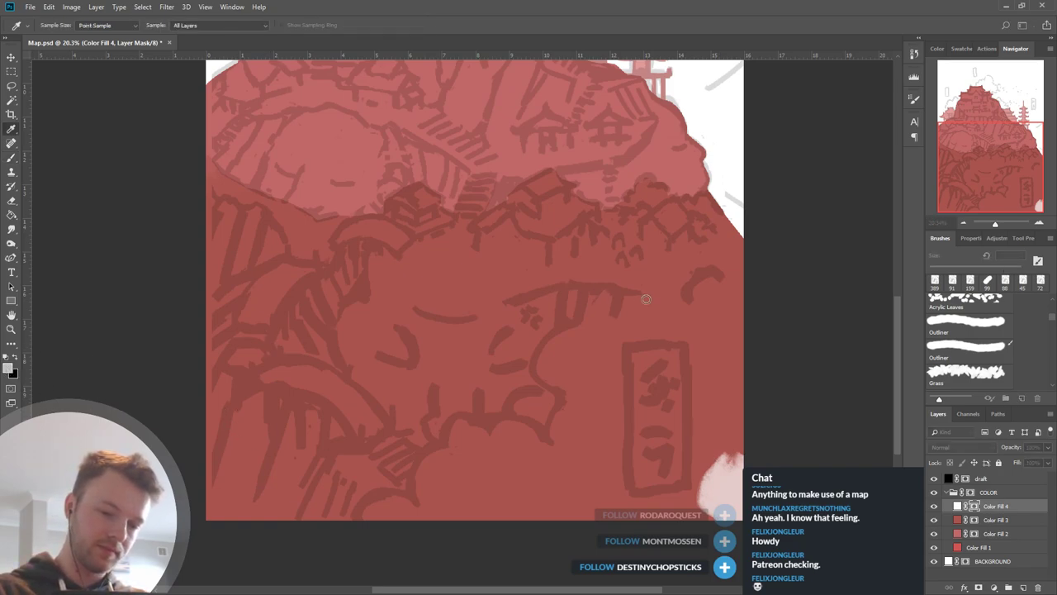
key(b)
mouse_move(743, 488)
mouse_down()
mouse_move(653, 396)
mouse_move(710, 346)
mouse_move(718, 388)
mouse_move(652, 347)
mouse_move(721, 298)
mouse_move(603, 363)
mouse_move(578, 418)
mouse_move(652, 488)
mouse_move(626, 498)
mouse_move(524, 493)
mouse_move(569, 484)
mouse_move(449, 512)
mouse_move(648, 491)
mouse_move(733, 333)
mouse_move(661, 387)
mouse_up()
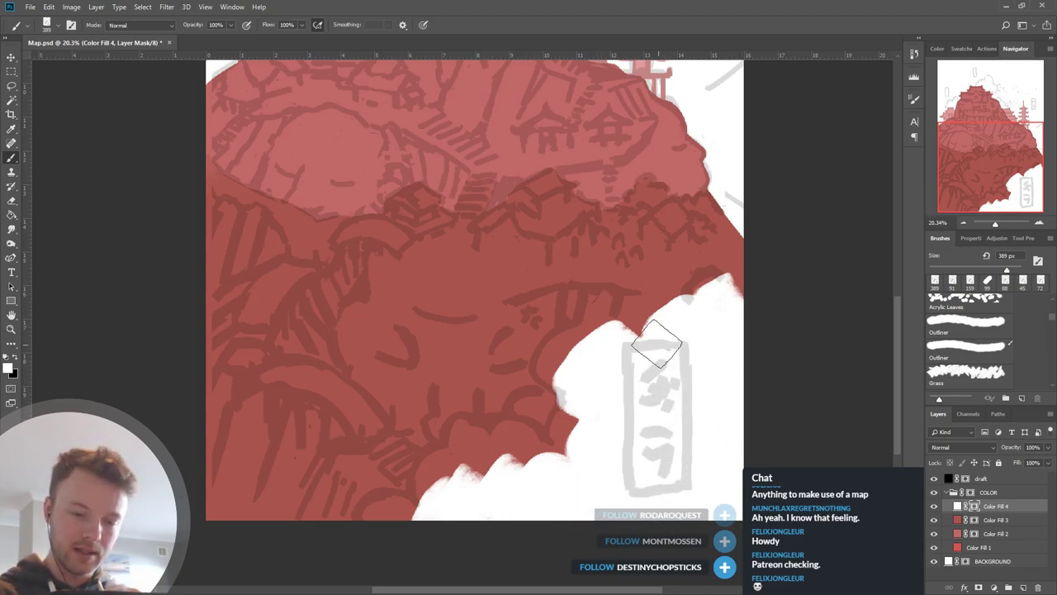
mouse_move(658, 344)
mouse_down()
mouse_move(658, 321)
mouse_move(673, 313)
mouse_up()
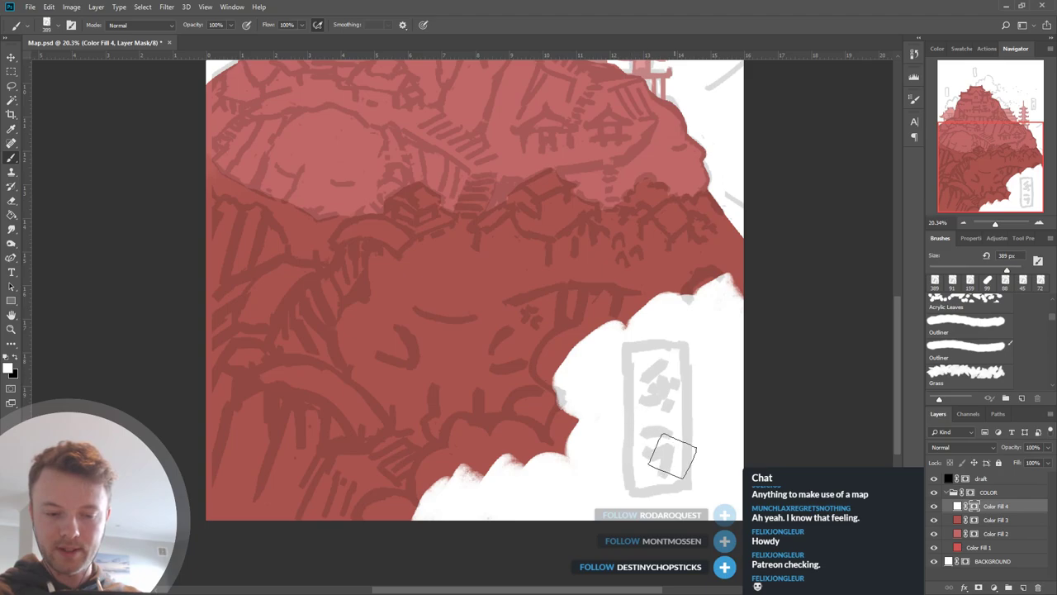
mouse_move(750, 431)
mouse_down()
mouse_move(730, 451)
mouse_move(713, 439)
mouse_move(668, 440)
mouse_move(693, 412)
mouse_up()
Shape the lower-right cloud's puffy outline with white strokes, extending it outward along the bottom canvas edge.
scroll(711, 453, up, 3)
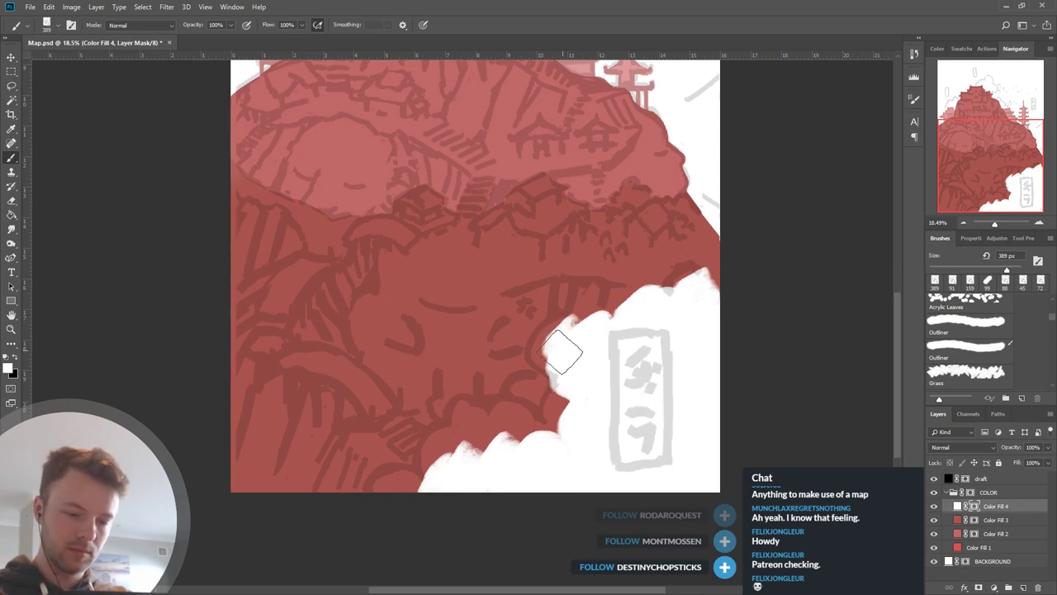
mouse_move(590, 333)
mouse_down()
mouse_move(624, 357)
mouse_move(653, 307)
mouse_move(653, 334)
mouse_move(623, 300)
mouse_move(668, 304)
mouse_up()
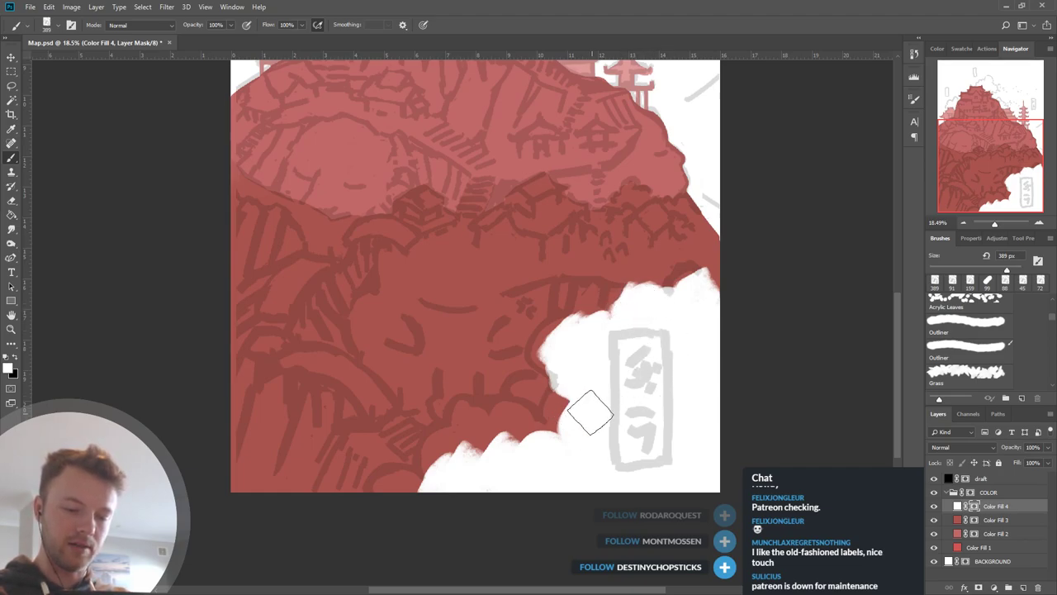
drag(585, 430, 570, 409)
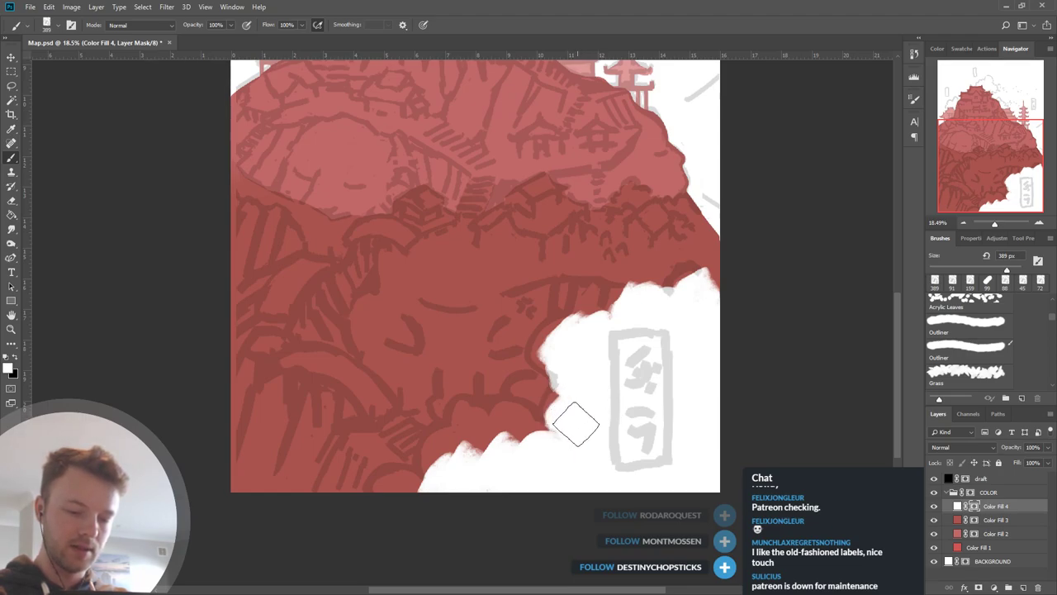
drag(561, 456, 538, 454)
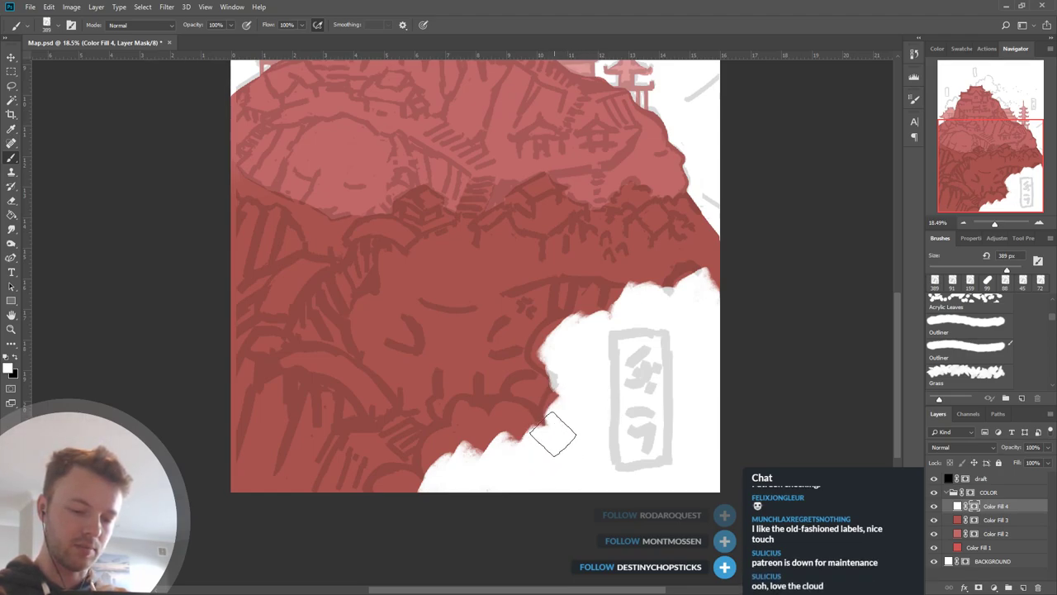
drag(421, 503, 401, 509)
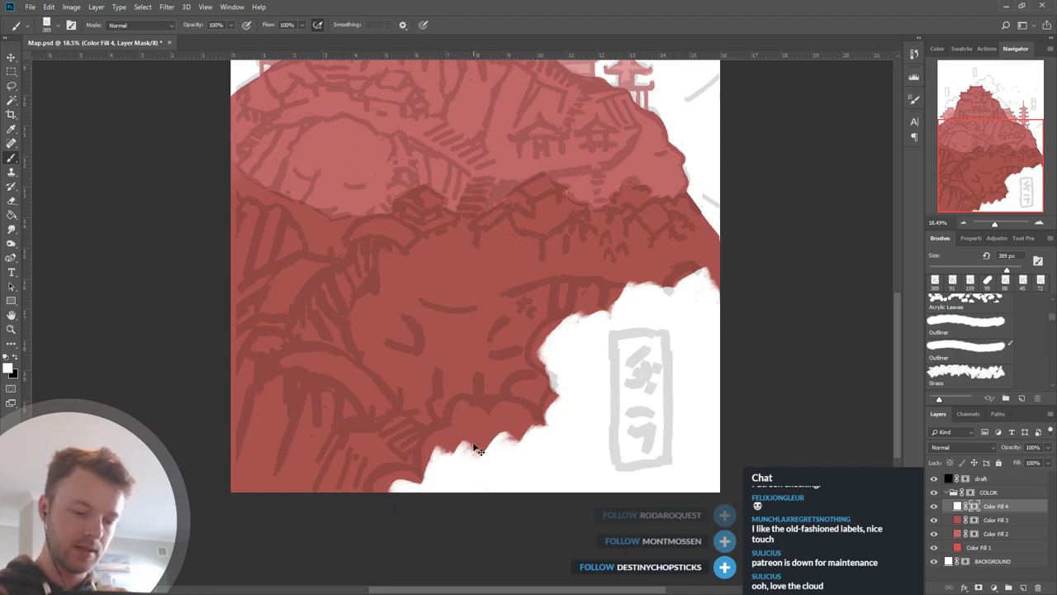
mouse_move(462, 463)
mouse_down()
mouse_move(446, 461)
mouse_move(463, 471)
mouse_move(446, 462)
mouse_move(528, 462)
mouse_move(528, 436)
mouse_up()
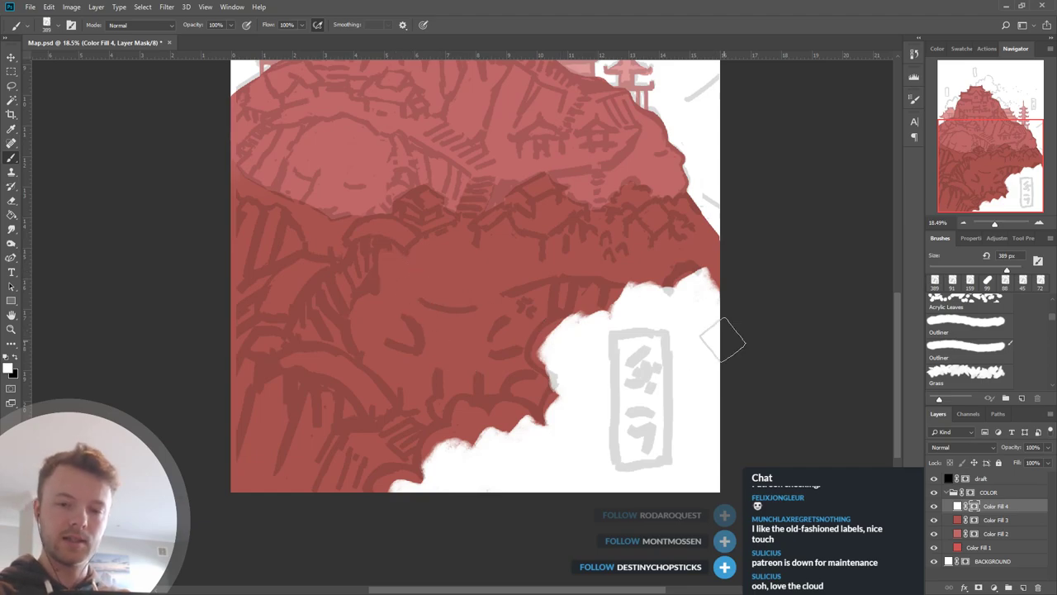
Paint a small second white cloud in the canvas's lower-left corner on the Color Fill 4 mask.
scroll(719, 368, down, 7)
scroll(749, 302, up, 5)
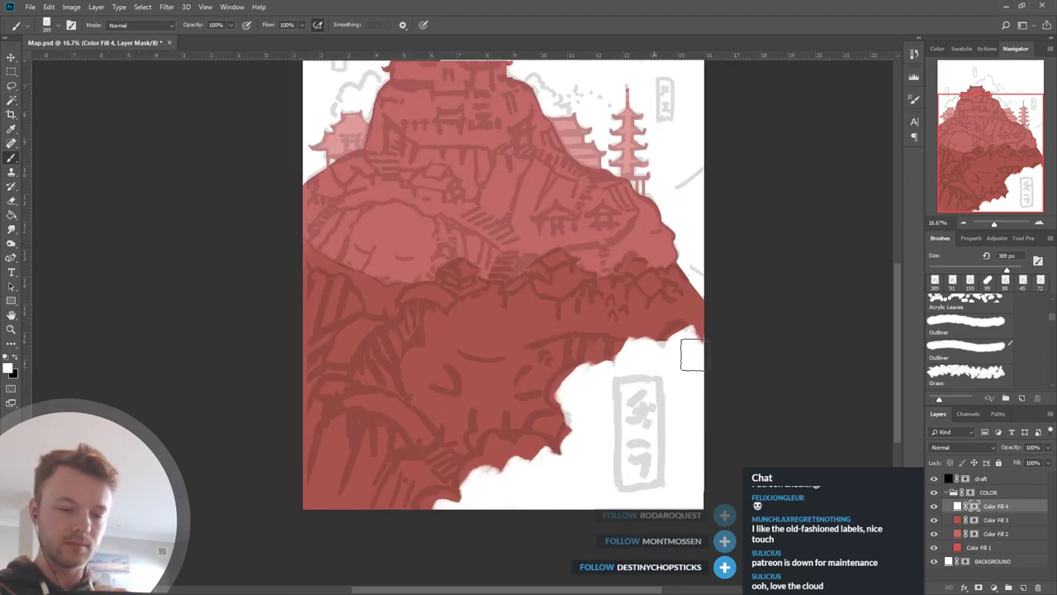
scroll(696, 353, up, 2)
drag(645, 462, 688, 437)
drag(243, 480, 293, 533)
click(285, 519)
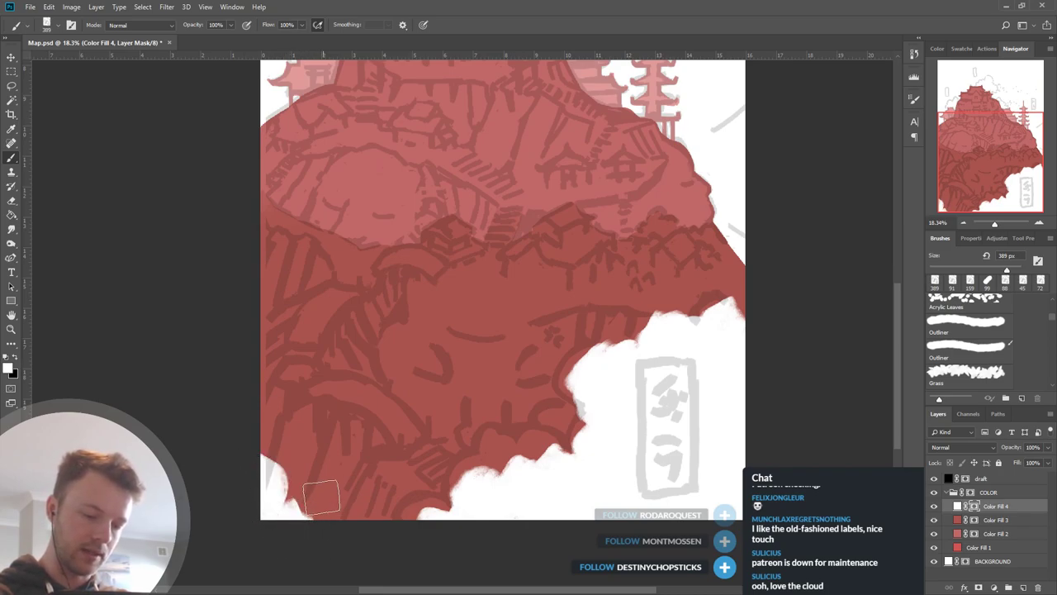
click(292, 512)
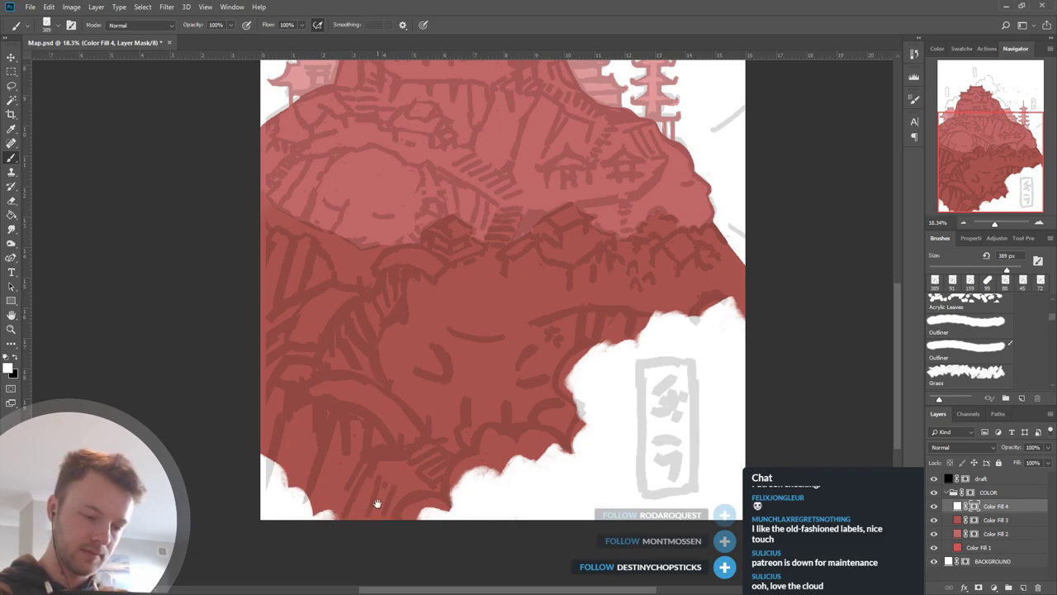
Enlarge the lower-left cloud upward along the left canvas edge with rounded white strokes.
mouse_move(740, 273)
mouse_down()
mouse_move(756, 384)
mouse_move(747, 355)
mouse_move(765, 333)
mouse_up()
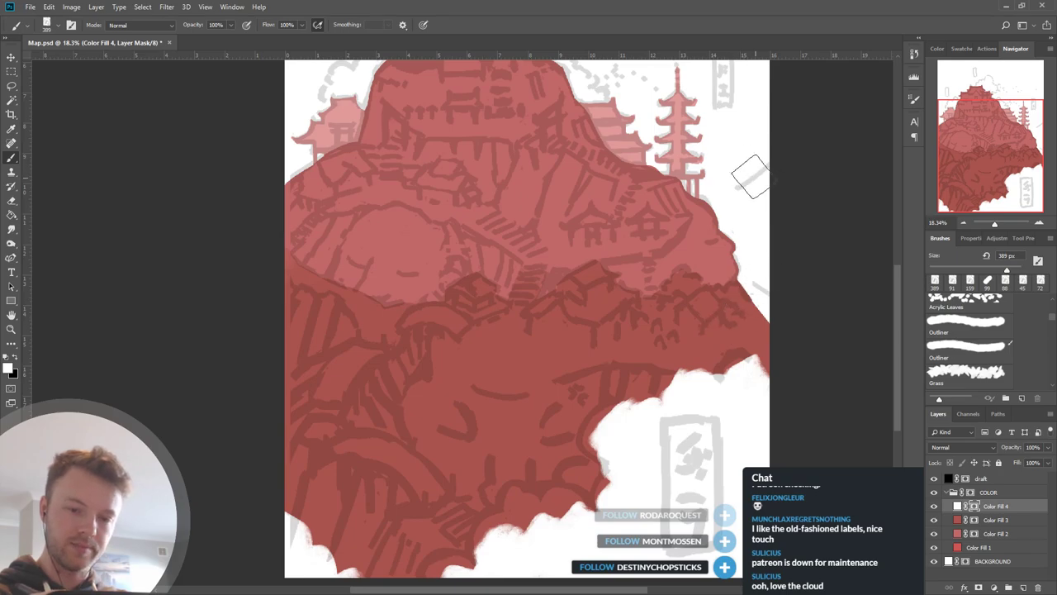
drag(530, 397, 551, 326)
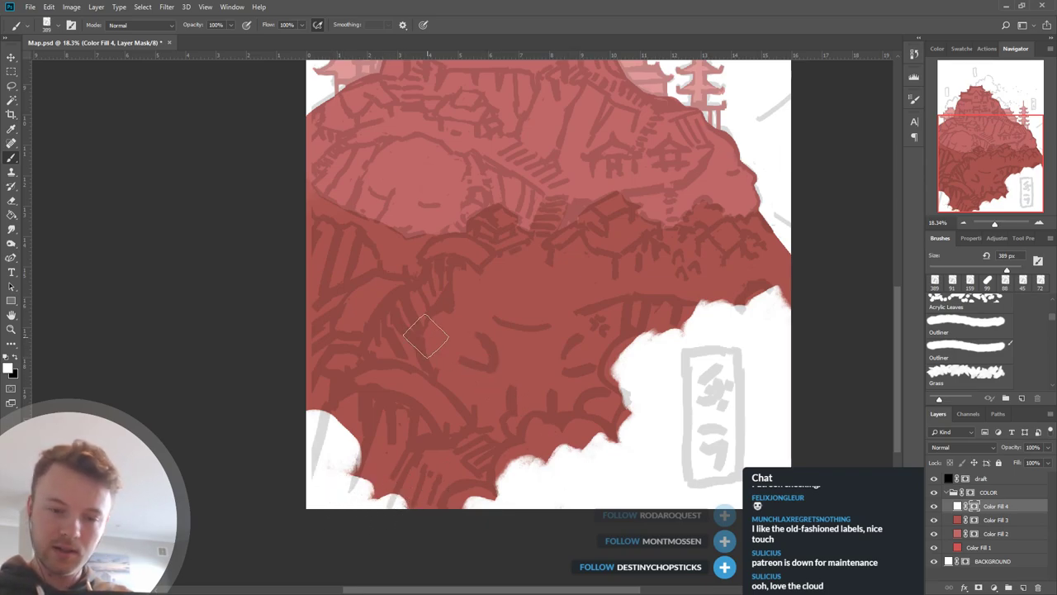
mouse_move(317, 395)
mouse_down()
mouse_move(289, 398)
mouse_move(310, 397)
mouse_move(296, 410)
mouse_up()
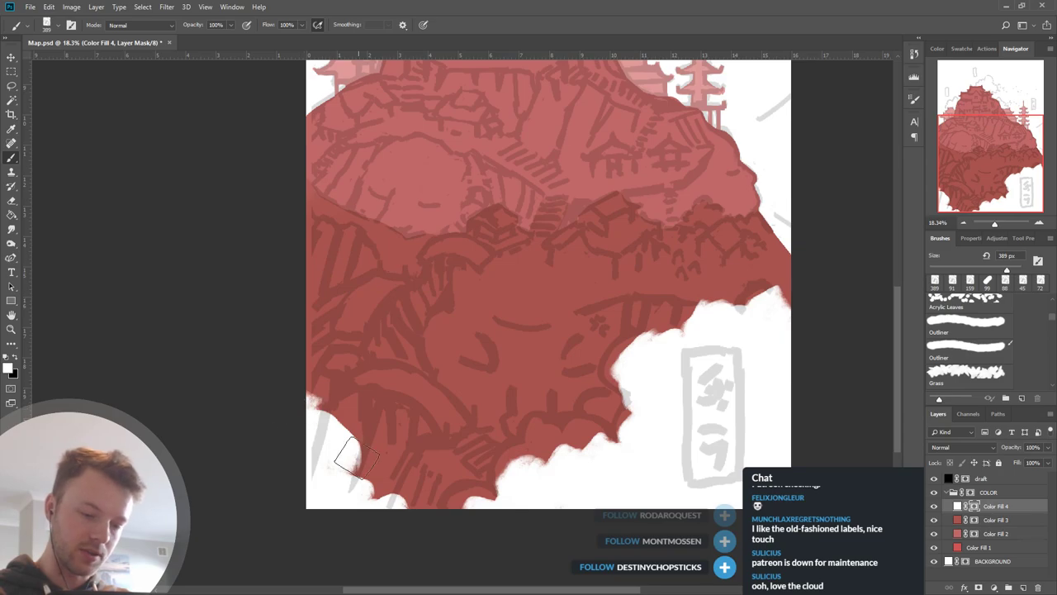
Paint a translucent grey rim down the inner edge of the lower-right cloud with a 156 px brush on the Color Fill 4 mask.
drag(695, 376, 687, 397)
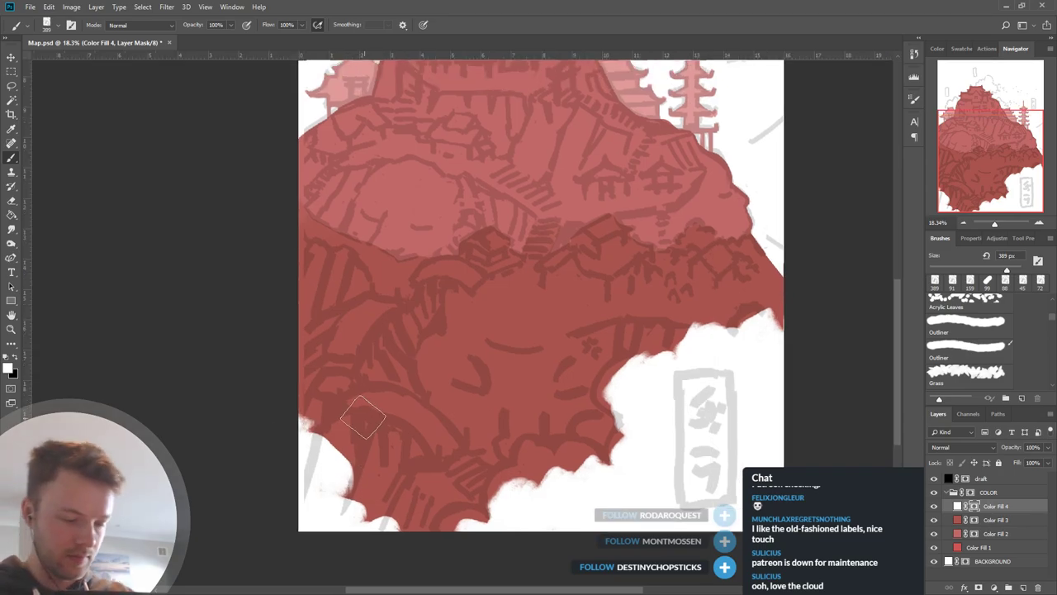
key(x)
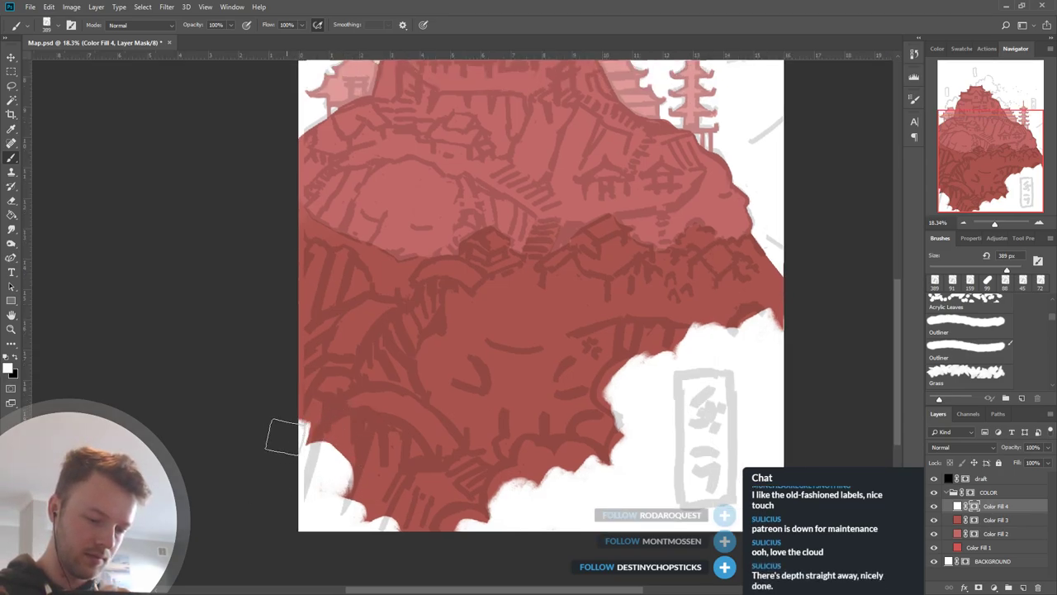
drag(543, 301, 539, 350)
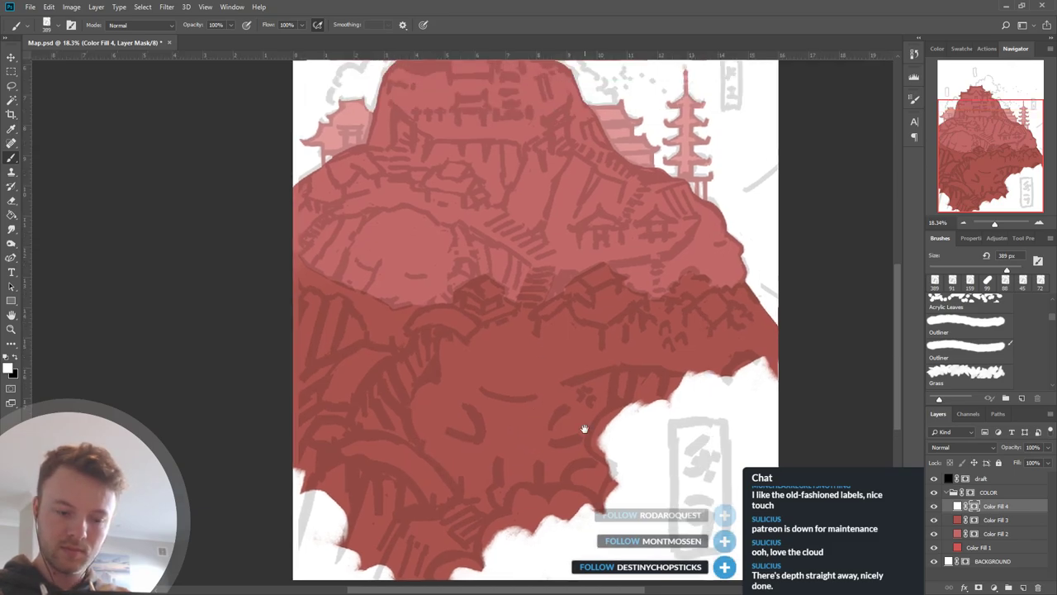
drag(584, 429, 571, 305)
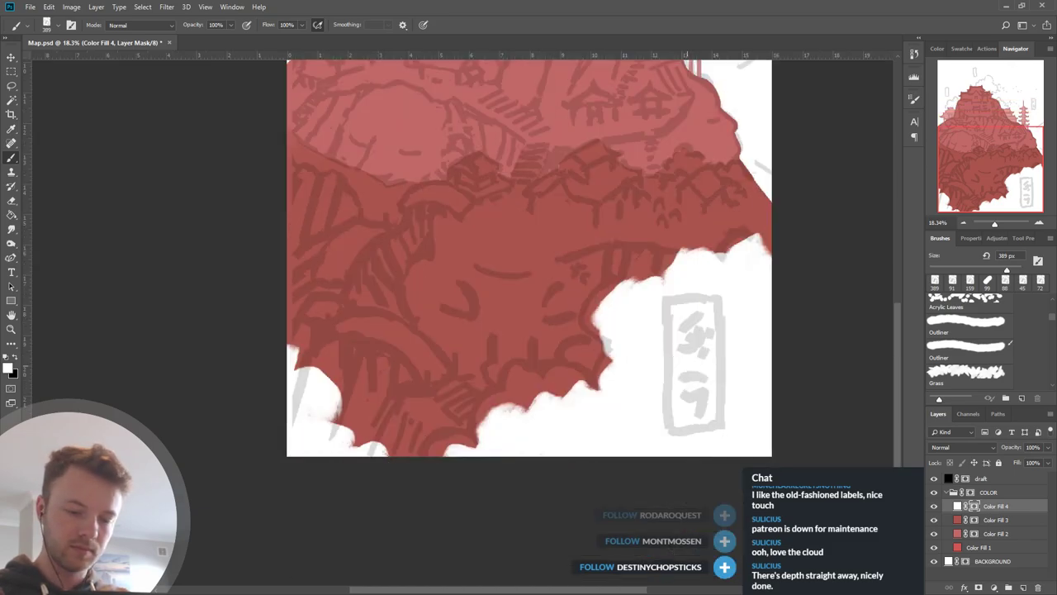
click(11, 229)
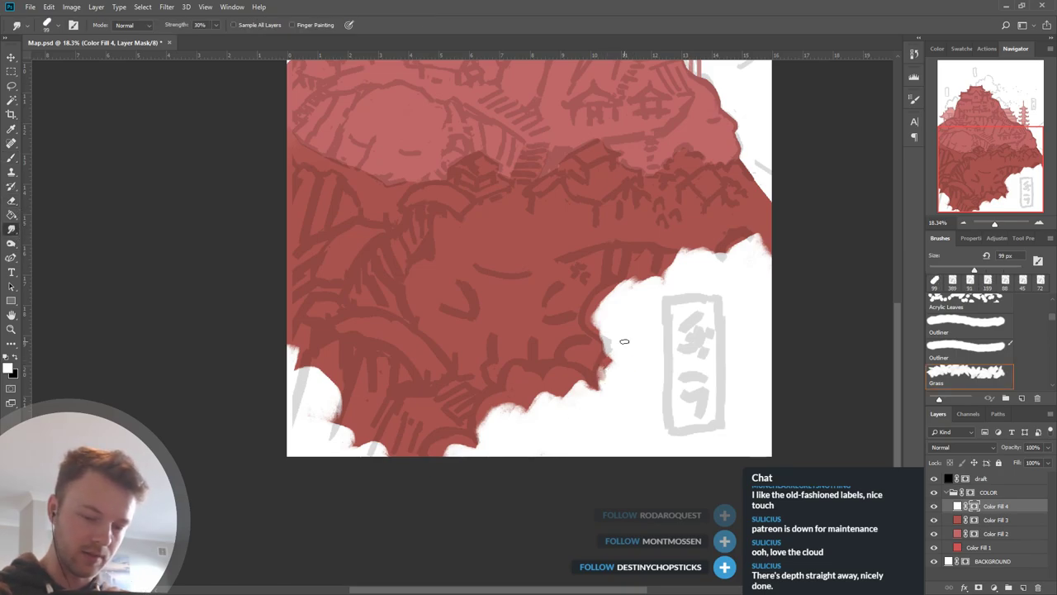
key(b)
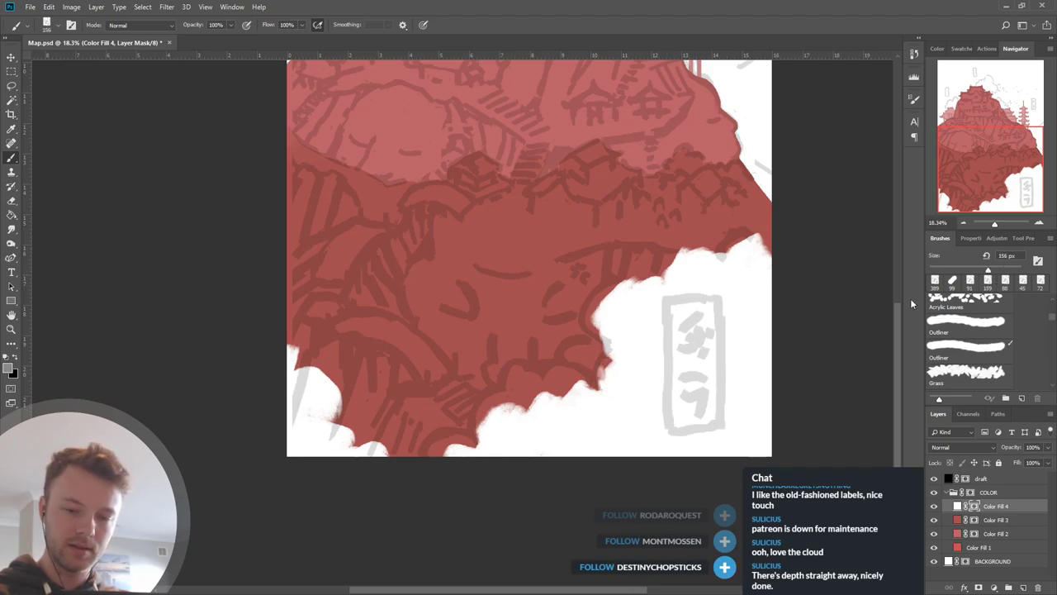
mouse_move(610, 364)
mouse_down()
mouse_move(638, 313)
mouse_move(609, 319)
mouse_move(614, 337)
mouse_move(624, 309)
mouse_move(598, 315)
mouse_move(641, 286)
mouse_move(648, 292)
mouse_move(617, 306)
mouse_move(658, 313)
mouse_move(656, 339)
mouse_move(626, 310)
mouse_move(644, 353)
mouse_move(612, 344)
mouse_move(624, 312)
mouse_move(621, 336)
mouse_move(618, 308)
mouse_up()
alt+click(637, 317)
mouse_move(626, 351)
mouse_down()
mouse_move(617, 391)
mouse_move(607, 362)
mouse_move(575, 388)
mouse_up()
Extend the translucent rim along the lower-right cloud's lower lobes and above the label, repainting the lobe interior solid white.
alt+click(604, 360)
mouse_move(568, 403)
mouse_down()
mouse_move(545, 409)
mouse_move(563, 424)
mouse_move(587, 393)
mouse_up()
alt+click(546, 412)
alt+click(612, 357)
mouse_move(695, 265)
mouse_down()
mouse_move(674, 284)
mouse_move(670, 273)
mouse_move(692, 261)
mouse_move(673, 295)
mouse_move(694, 283)
mouse_move(672, 310)
mouse_move(703, 292)
mouse_move(660, 320)
mouse_up()
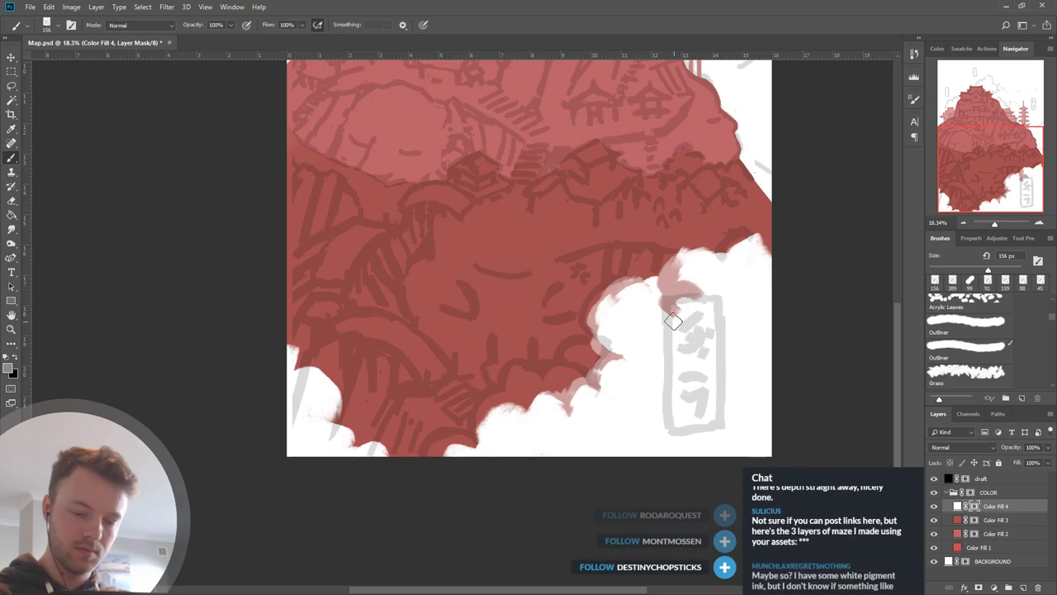
alt+click(709, 297)
mouse_move(709, 296)
mouse_down()
mouse_move(690, 312)
mouse_move(692, 275)
mouse_move(676, 280)
mouse_move(687, 295)
mouse_move(677, 264)
mouse_up()
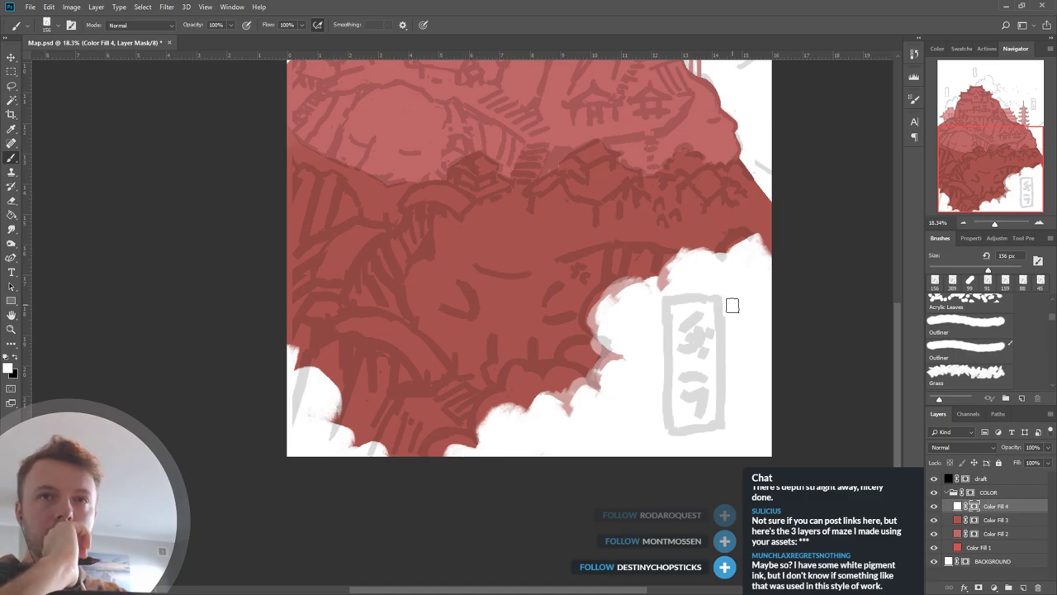
Touch up the lower-right cloud's topmost puff at the canvas's right edge with a translucent rim, undoing the last stroke.
scroll(787, 303, down, 5)
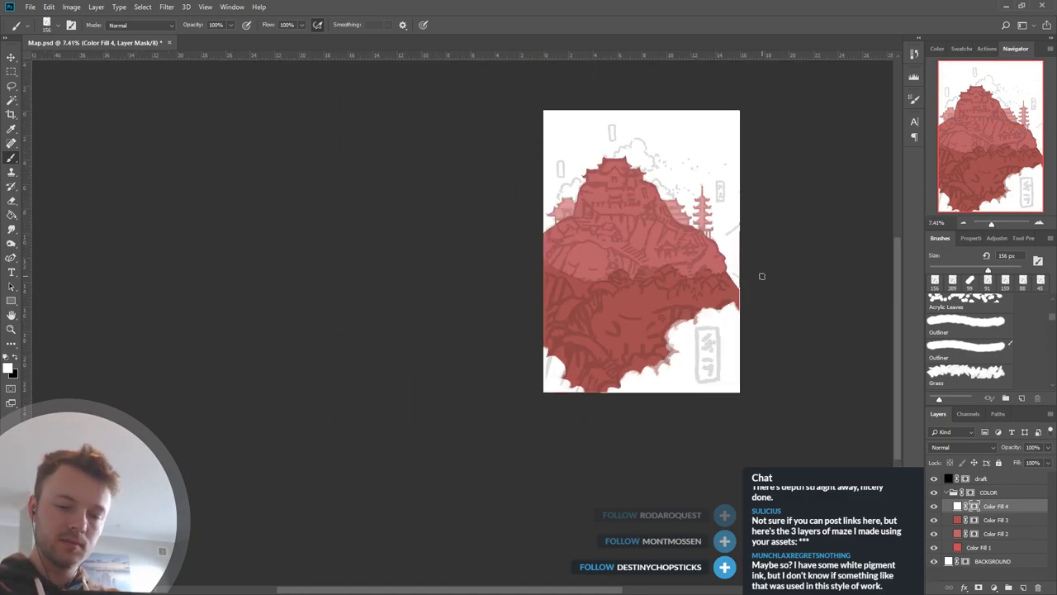
scroll(772, 289, up, 4)
scroll(772, 300, up, 1)
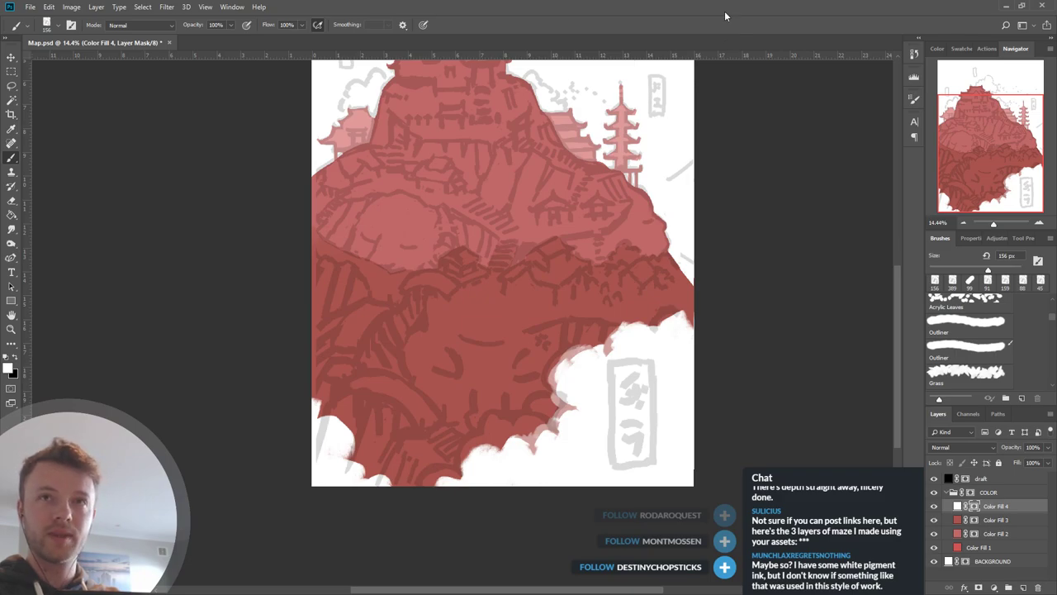
scroll(786, 156, down, 1)
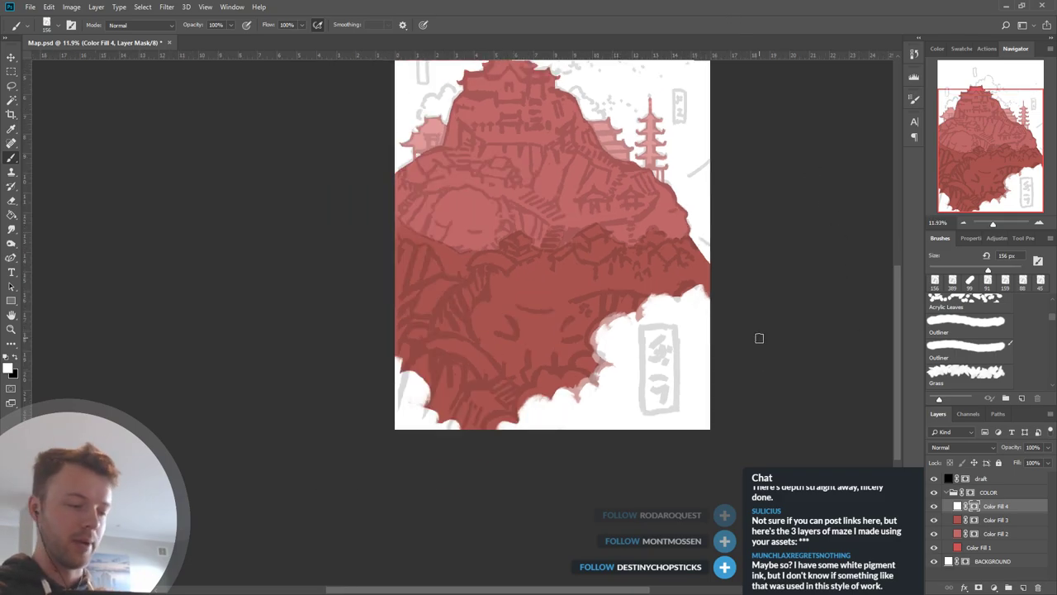
scroll(759, 337, up, 1)
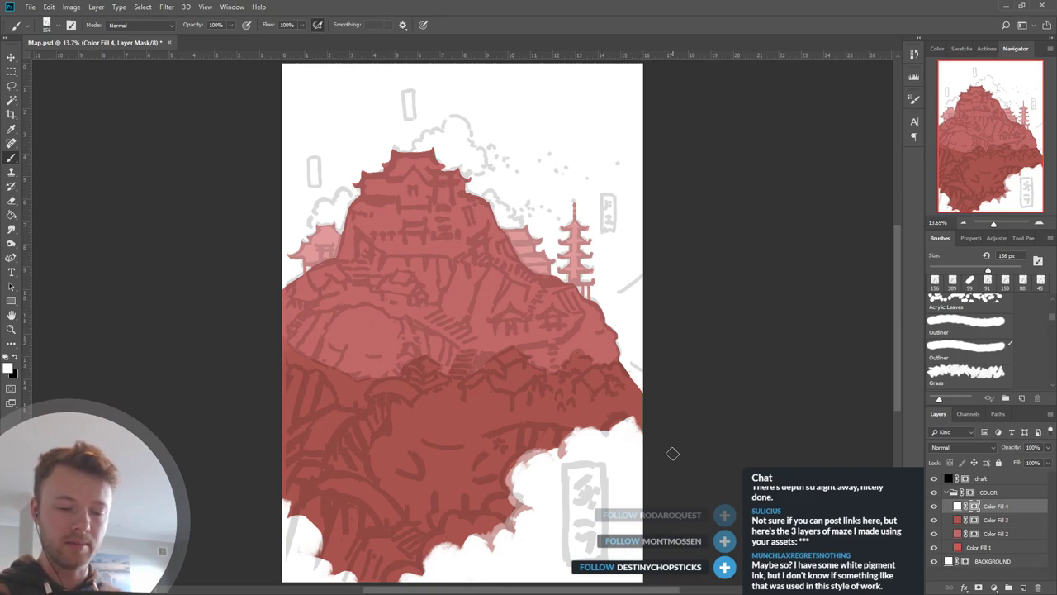
mouse_move(634, 420)
mouse_down()
mouse_move(617, 439)
mouse_move(655, 432)
mouse_move(648, 404)
mouse_move(673, 420)
mouse_move(642, 425)
mouse_move(638, 447)
mouse_move(620, 425)
mouse_move(612, 431)
mouse_move(617, 418)
mouse_move(640, 433)
mouse_up()
key(ctrl+z)
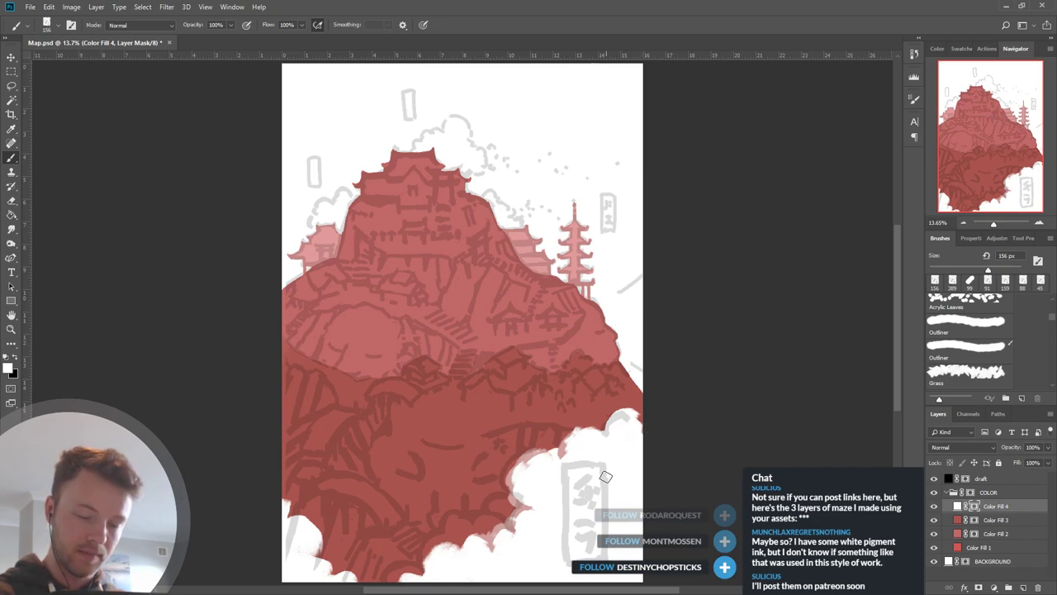
Clean up the lower-right cloud's interior with white and add translucent rims where both clouds meet the bottom of the canvas.
drag(651, 494, 666, 442)
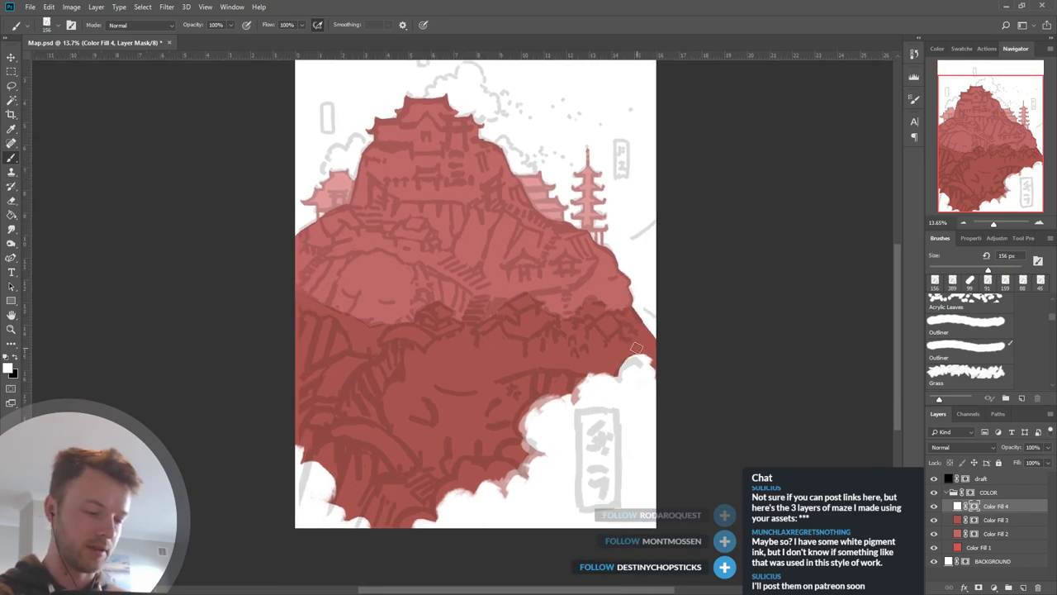
key(x)
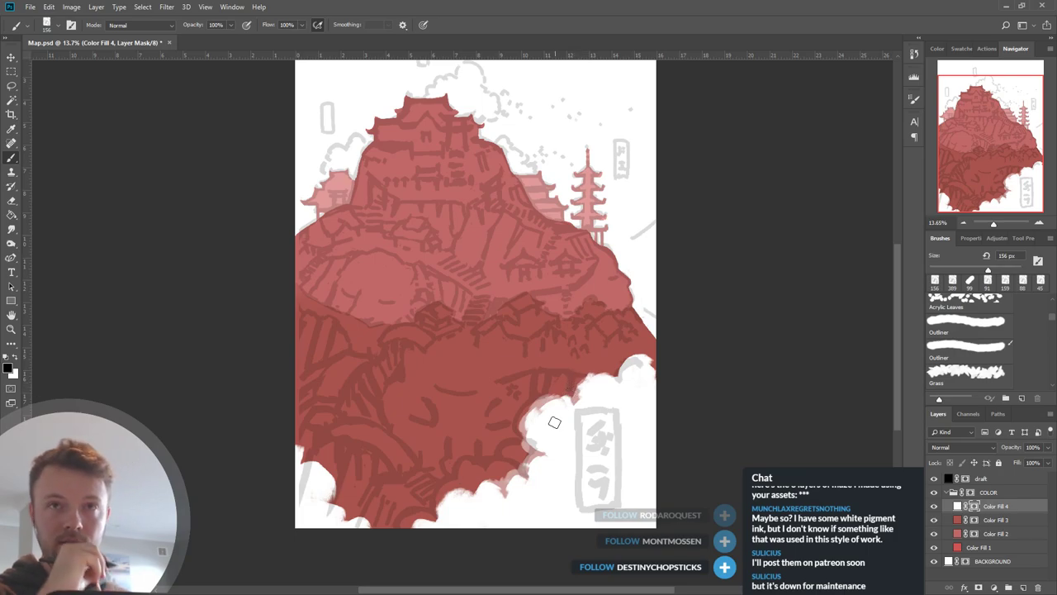
drag(626, 421, 651, 397)
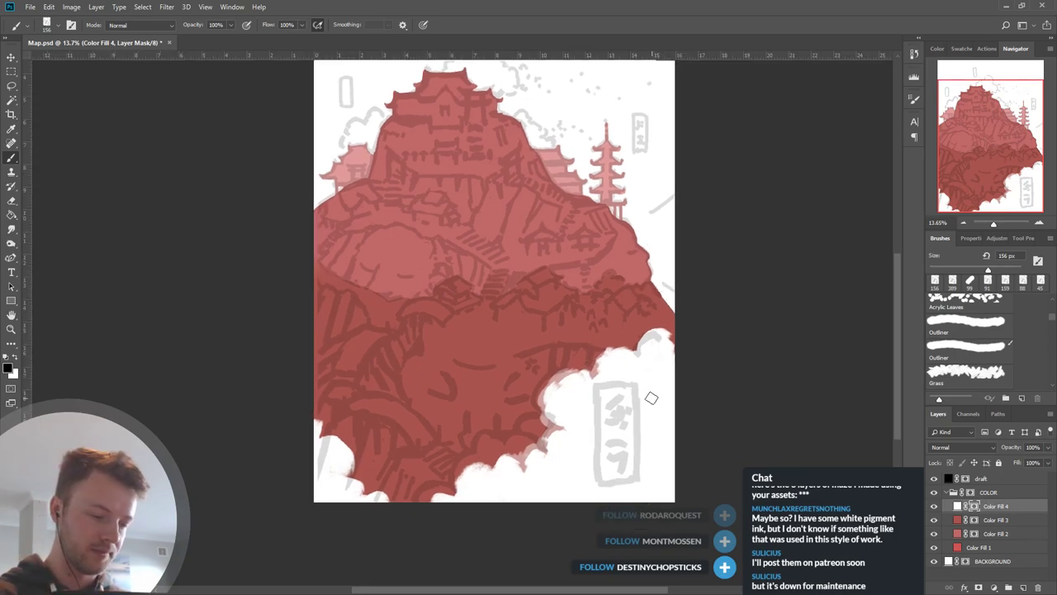
key(x)
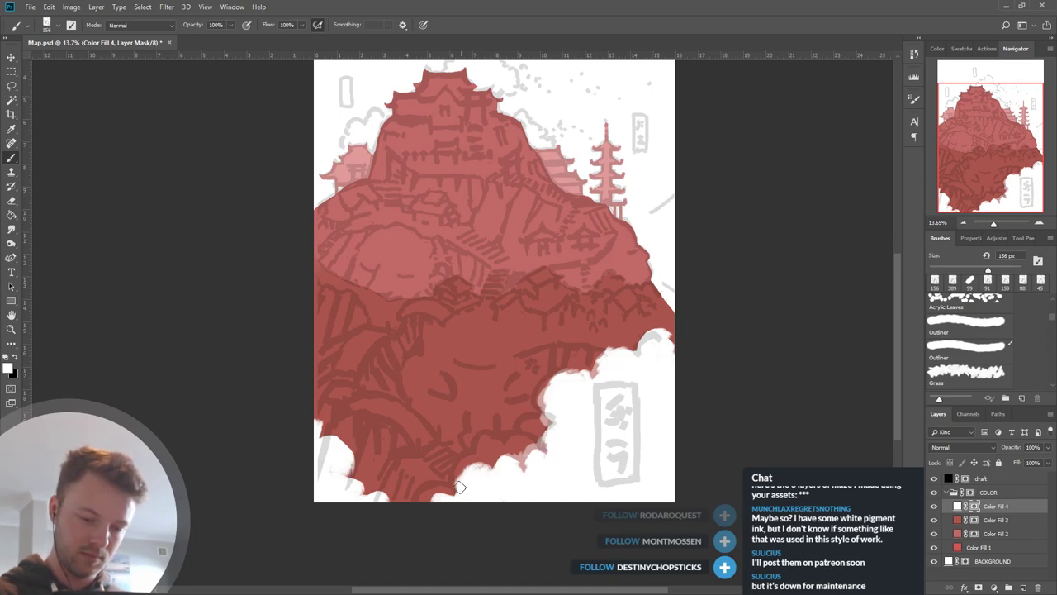
alt+click(533, 442)
mouse_move(446, 494)
mouse_down()
mouse_move(432, 507)
mouse_move(350, 482)
mouse_move(385, 510)
mouse_up()
alt+click(351, 488)
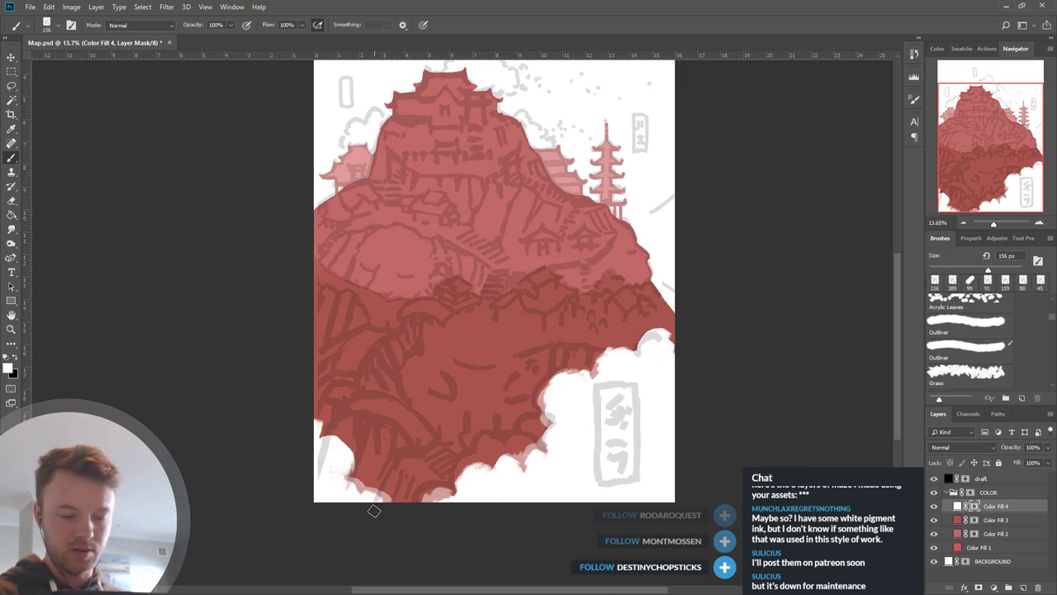
scroll(722, 468, up, 1)
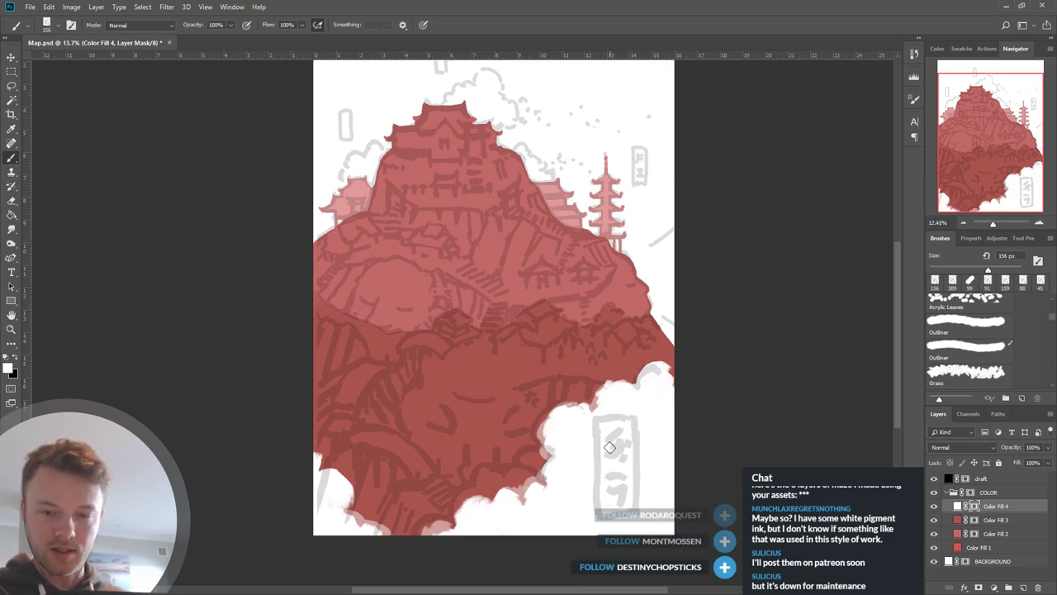
scroll(610, 463, down, 3)
scroll(611, 467, up, 2)
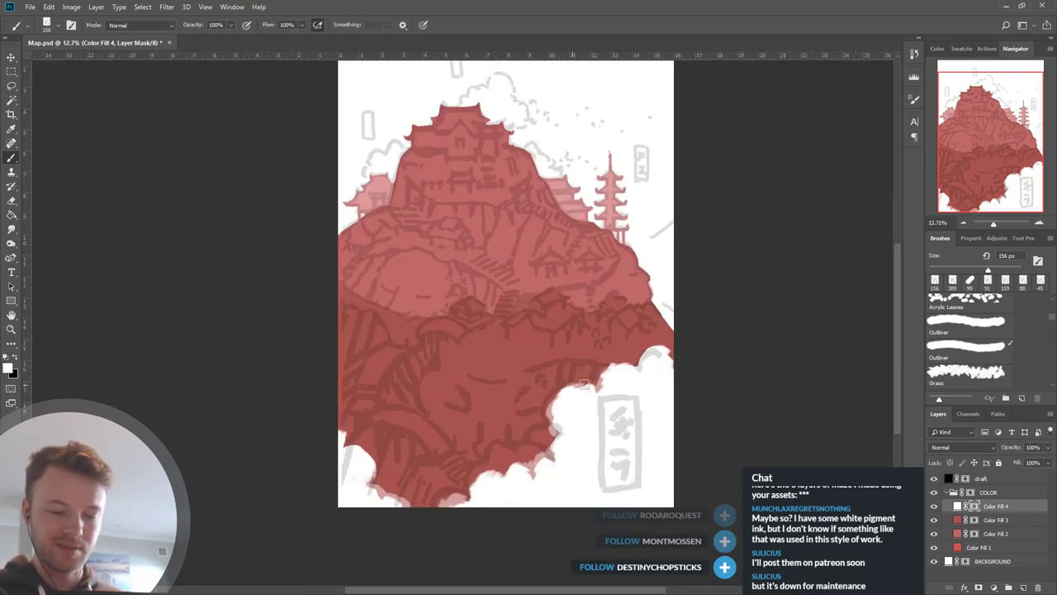
scroll(618, 472, up, 2)
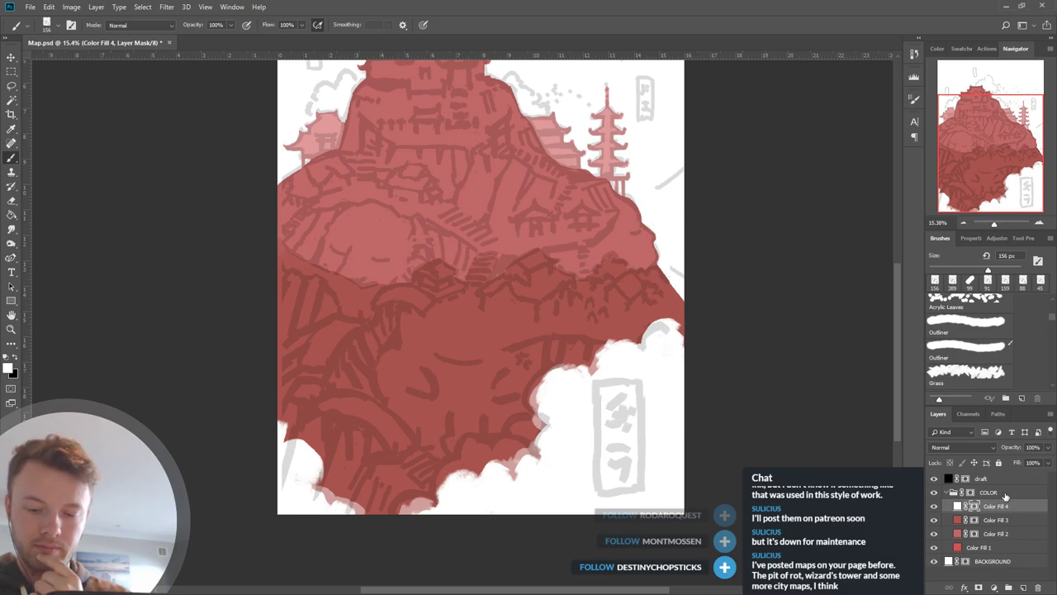
Create a new layer group above the COLOR group and paste the yellow-sky mountain woodblock print into it.
click(986, 483)
click(1007, 587)
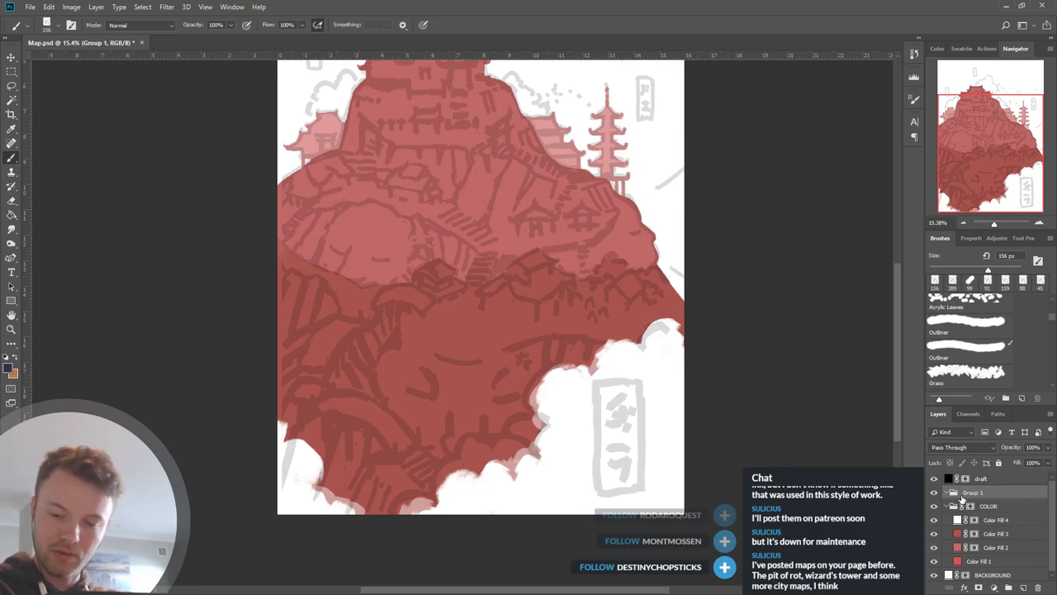
key(ctrl+v)
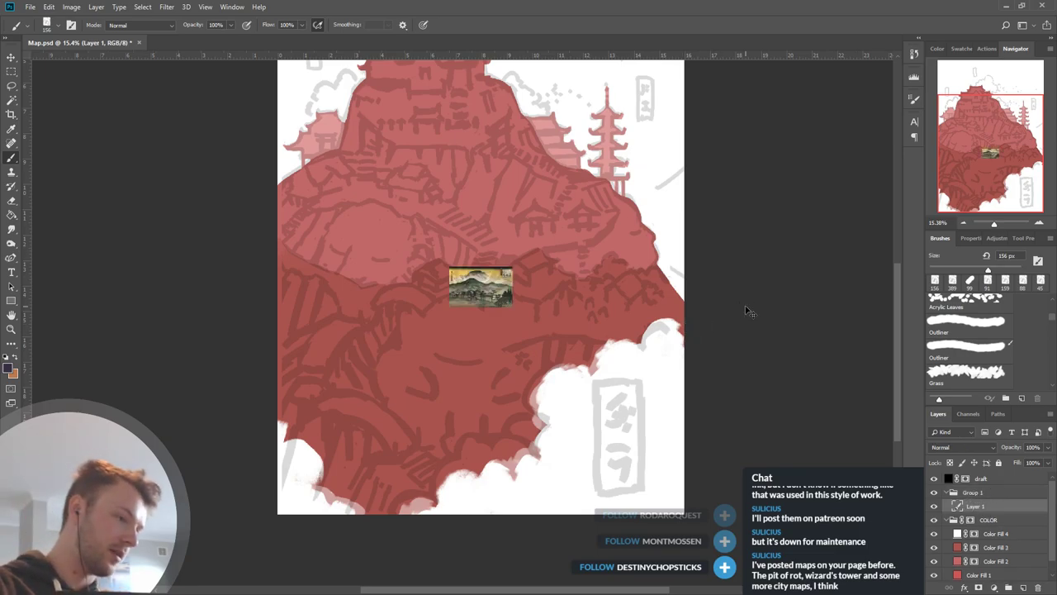
Enlarge the pasted woodblock print to about 356% over the map's lower left and move its group above the draft layer.
key(ctrl+t)
drag(516, 293, 676, 410)
mouse_move(632, 372)
mouse_down()
mouse_move(493, 430)
mouse_move(477, 466)
mouse_up()
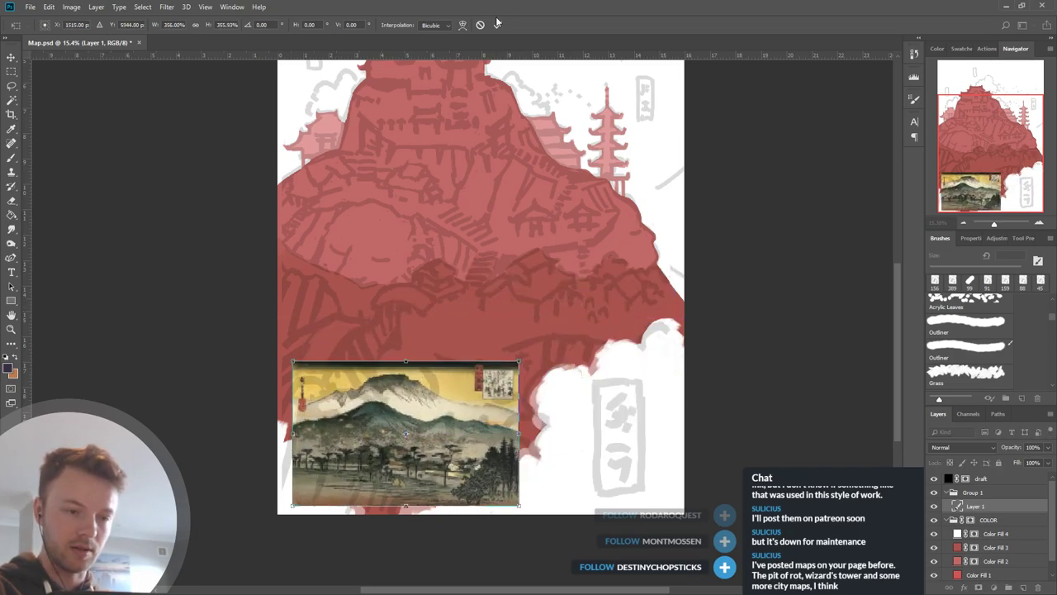
key(b)
drag(971, 496, 982, 474)
drag(448, 442, 457, 413)
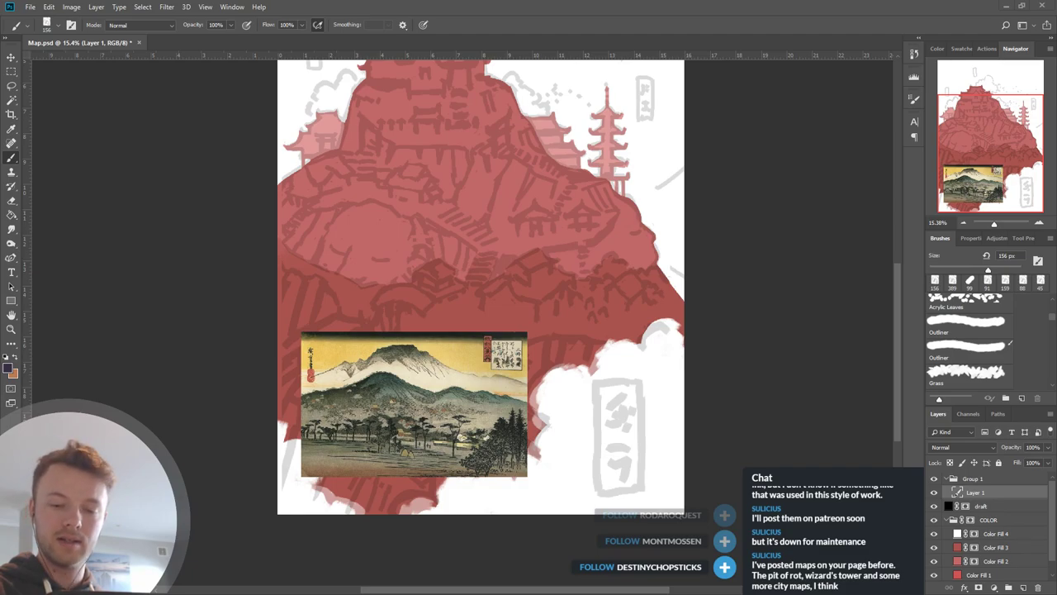
Paste the misty mountain ink painting, enlarge it to about 833%, and place it over the right side of the woodblock print.
key(ctrl+v)
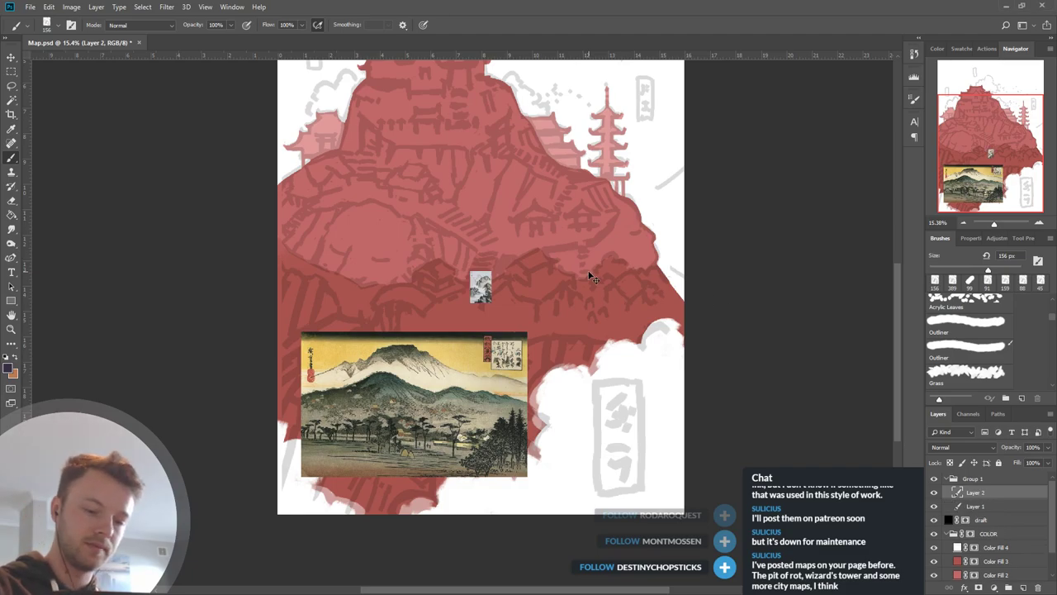
key(ctrl+t)
drag(493, 271, 620, 77)
drag(571, 195, 610, 369)
drag(659, 252, 685, 212)
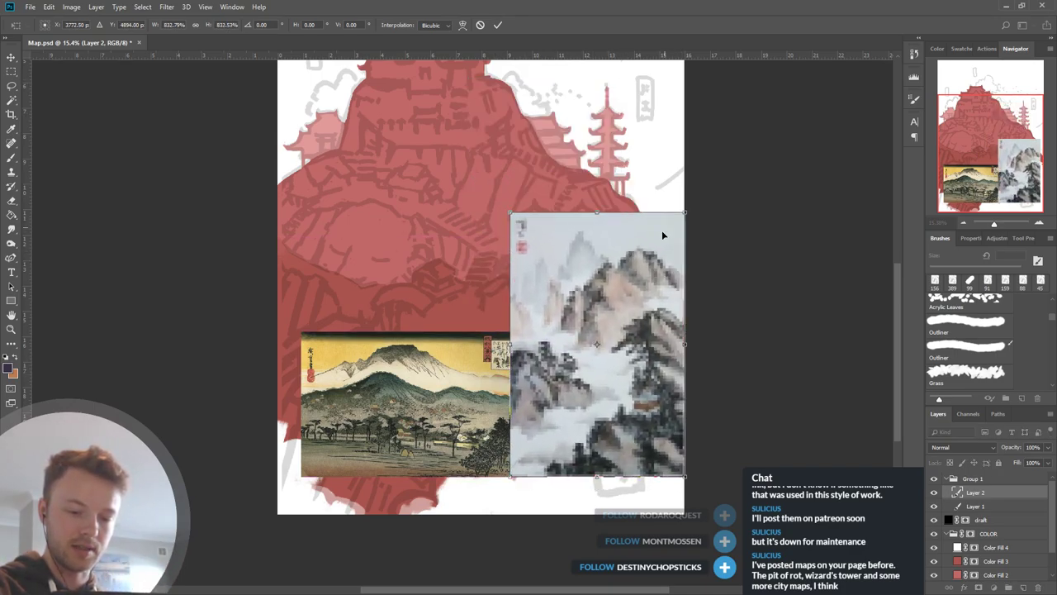
drag(619, 310, 593, 311)
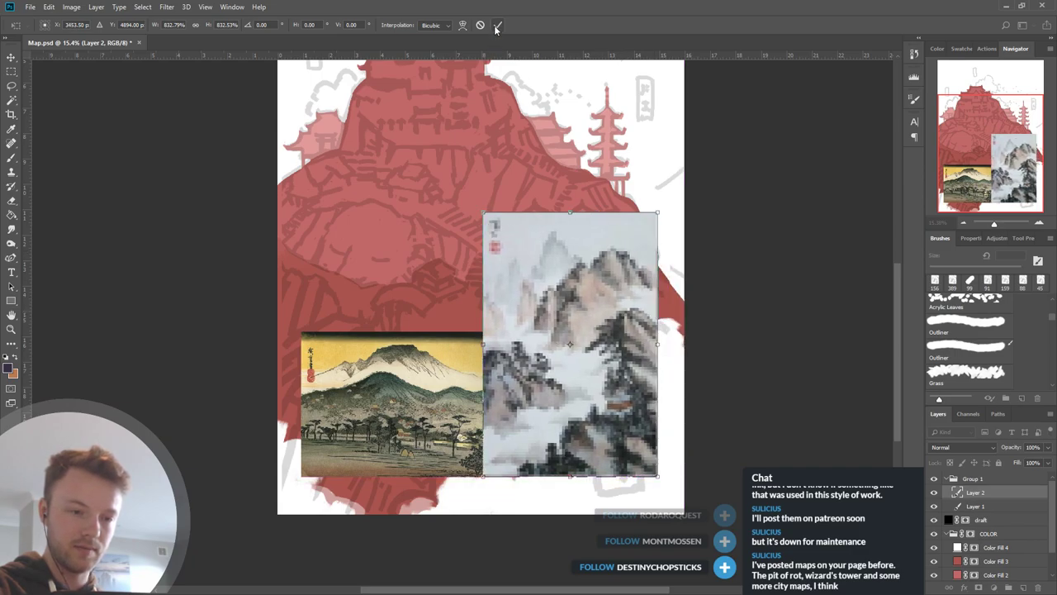
click(498, 25)
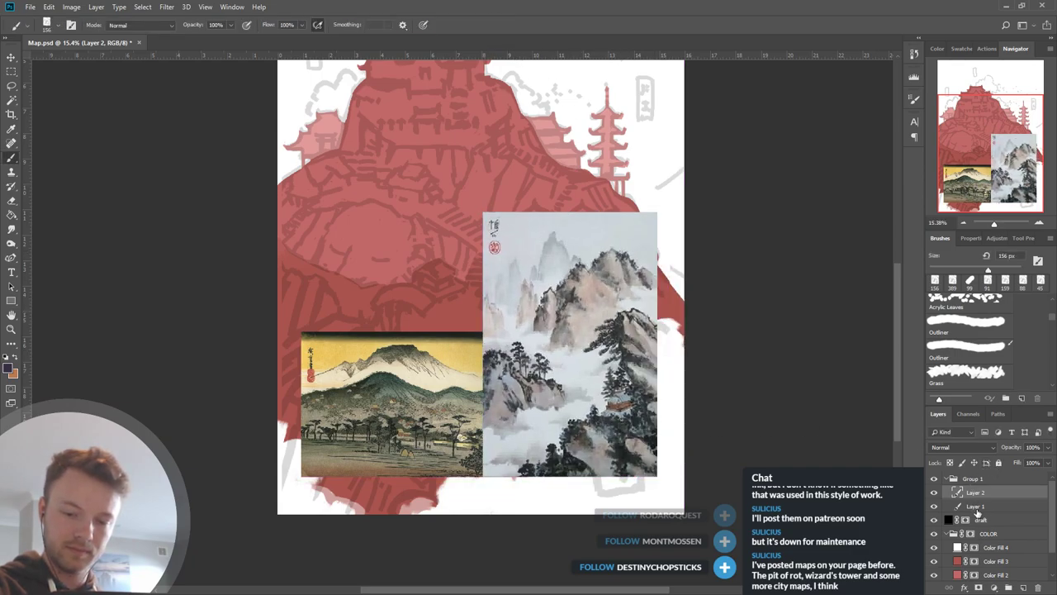
Paste the Mount Fuji woodblock print directly above the yellow-sky print's layer and move it over the map's left half.
click(977, 507)
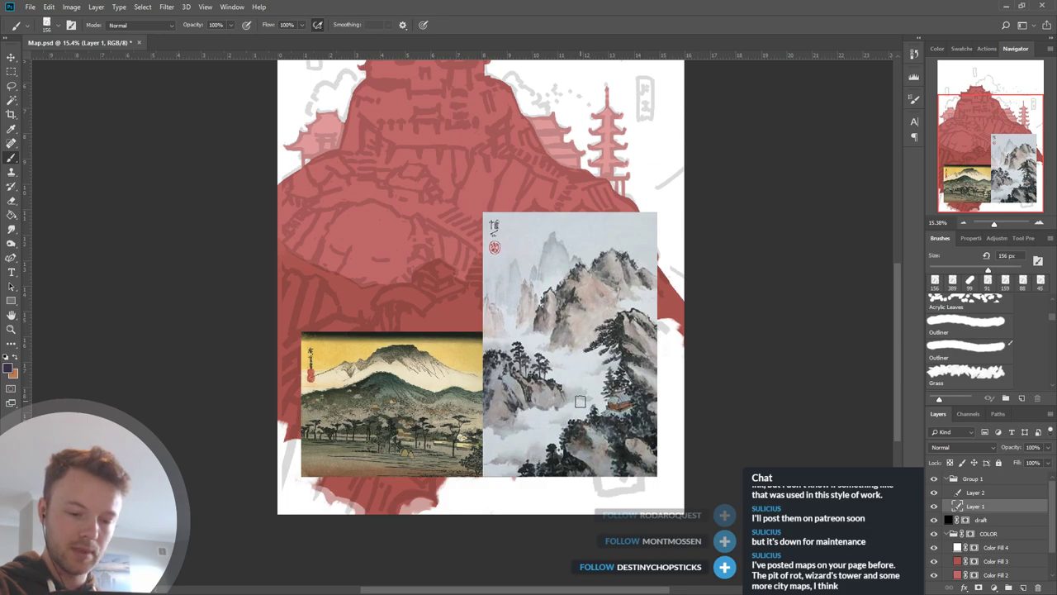
scroll(581, 401, up, 3)
scroll(718, 281, up, 1)
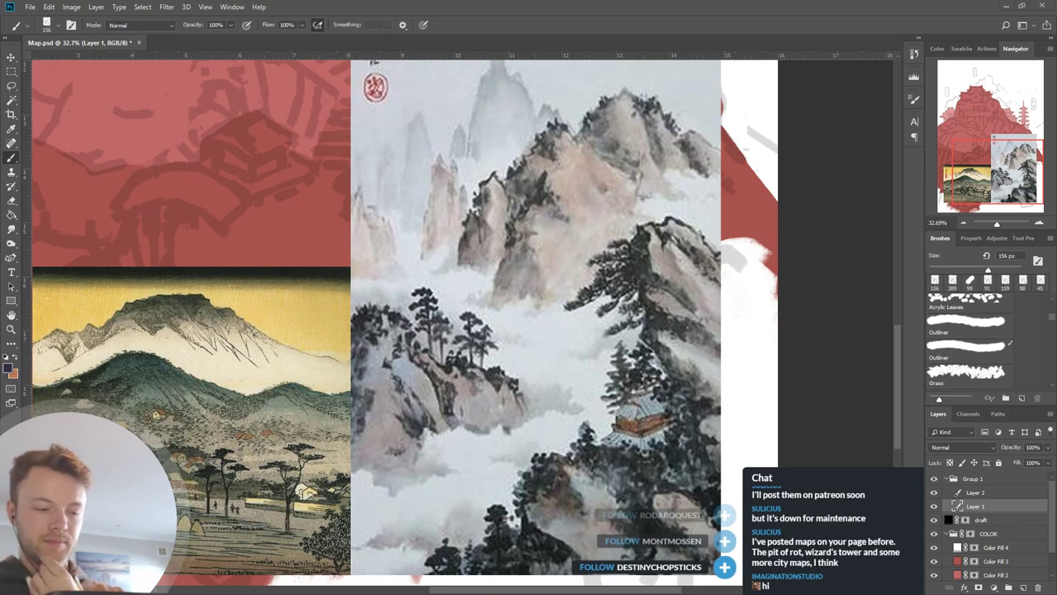
scroll(785, 432, down, 3)
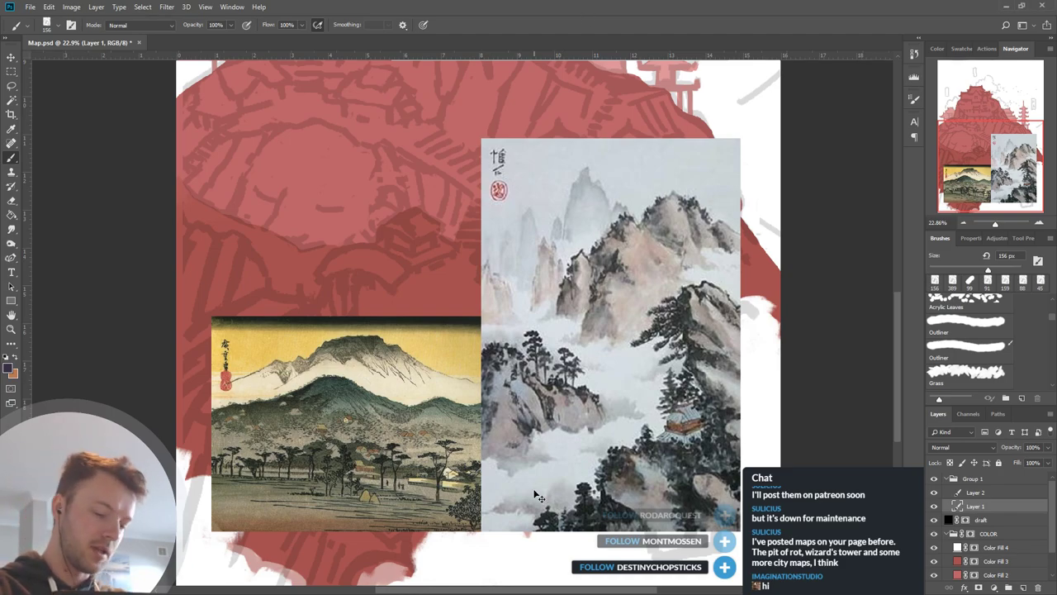
key(ctrl+v)
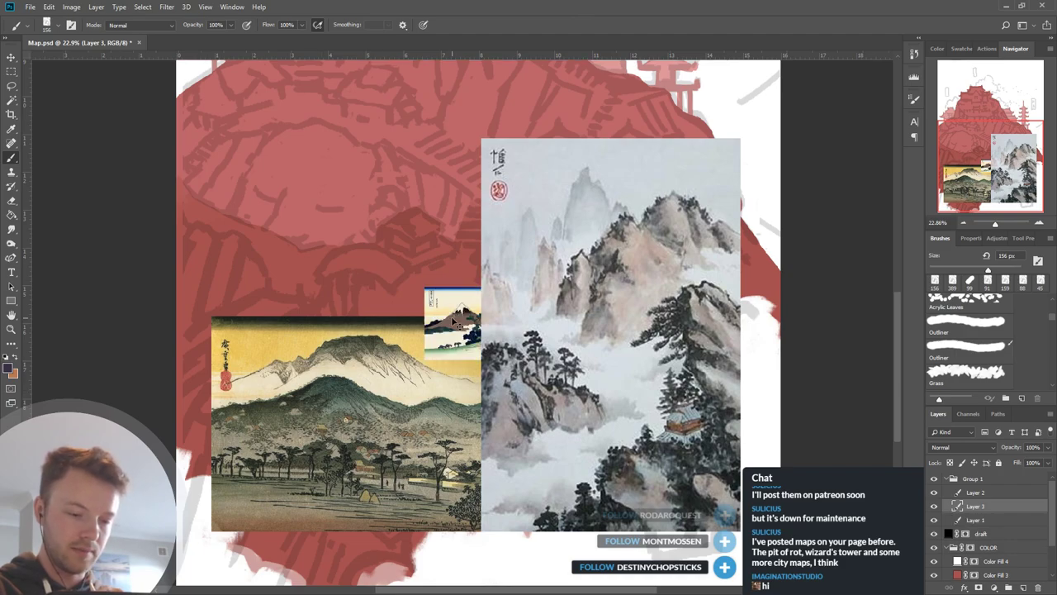
drag(451, 317, 271, 218)
Enlarge the Mount Fuji print to about 309% and place it directly above the yellow-sky print.
key(ctrl+t)
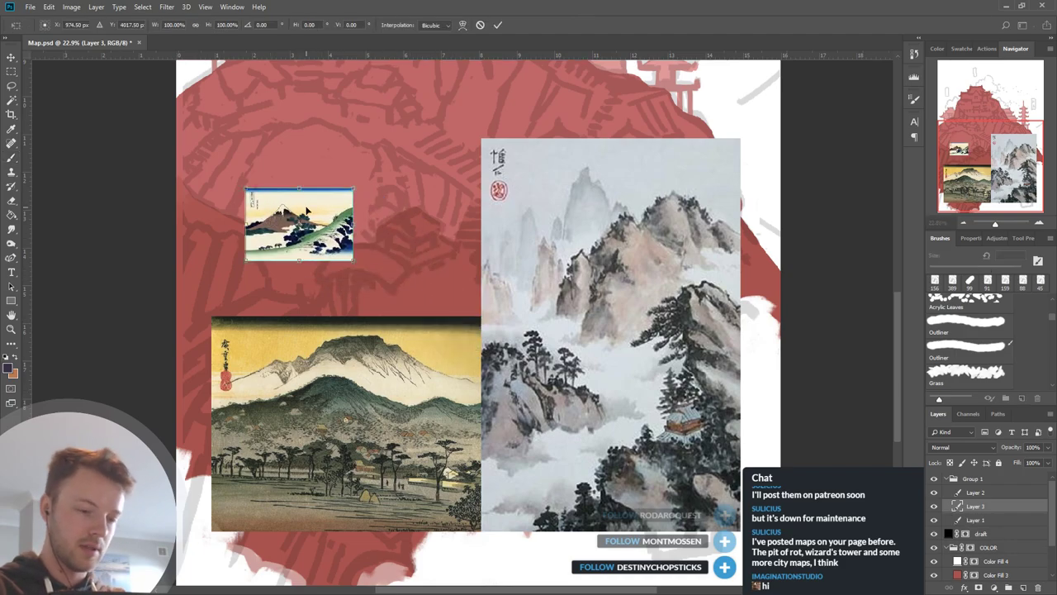
drag(353, 189, 518, 78)
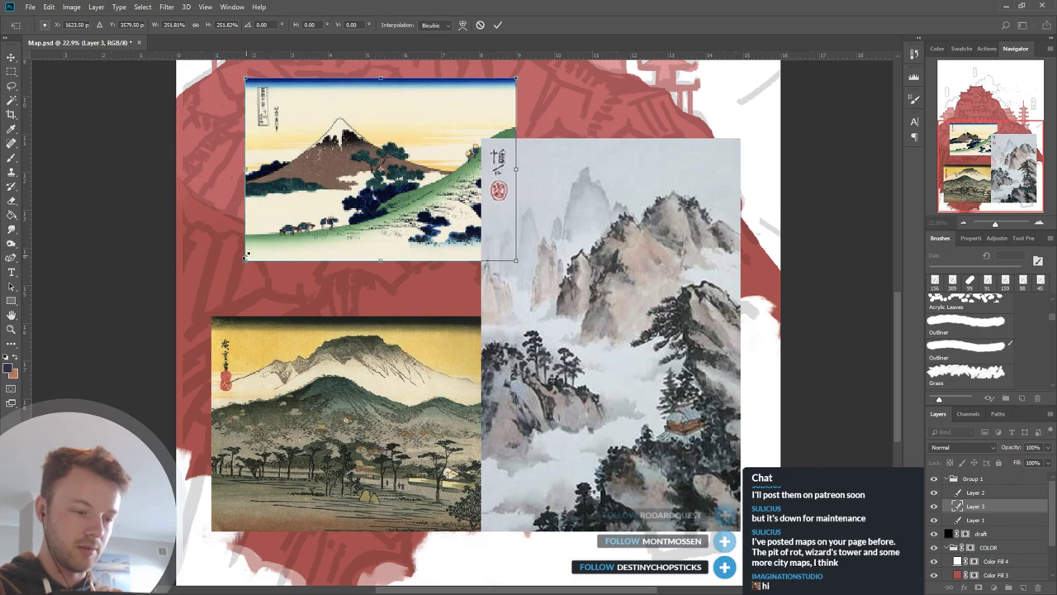
drag(245, 259, 183, 302)
mouse_move(361, 231)
mouse_down()
mouse_move(353, 237)
mouse_move(415, 226)
mouse_move(376, 226)
mouse_up()
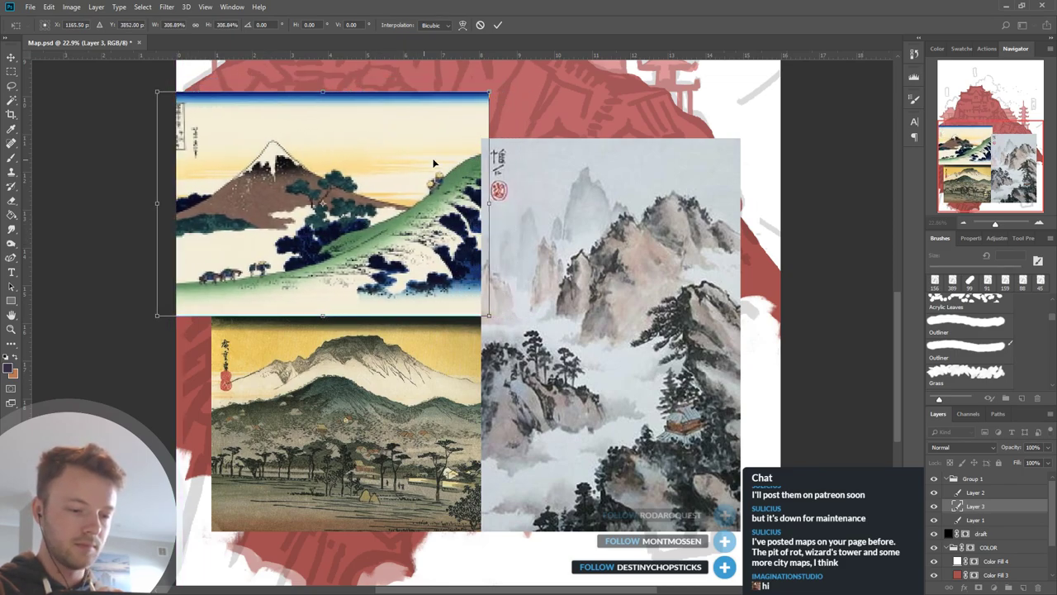
click(498, 25)
Paste the ink painting with the lakeside pavilion and red sun, and enlarge it above the misty mountain painting.
scroll(477, 460, down, 4)
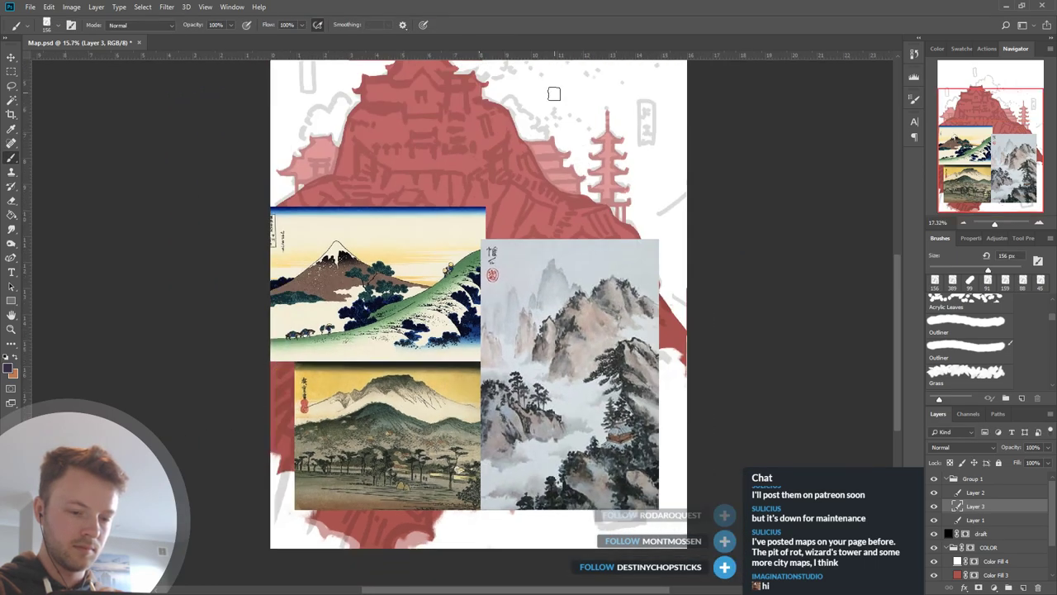
scroll(550, 100, up, 6)
scroll(488, 485, down, 1)
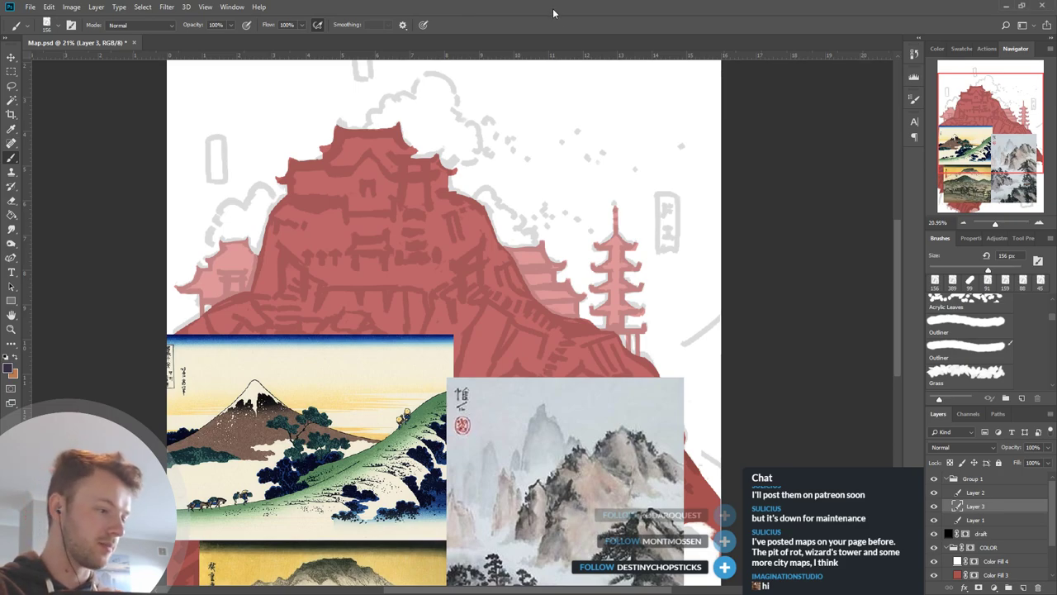
key(ctrl+v)
key(ctrl+t)
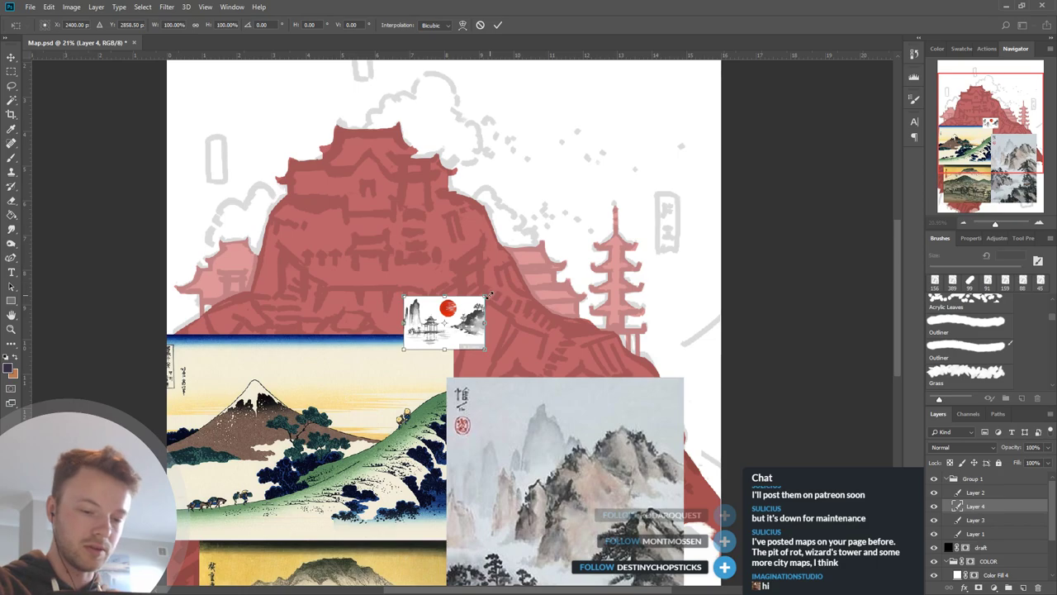
mouse_move(484, 296)
mouse_down()
mouse_move(604, 173)
mouse_move(700, 152)
mouse_up()
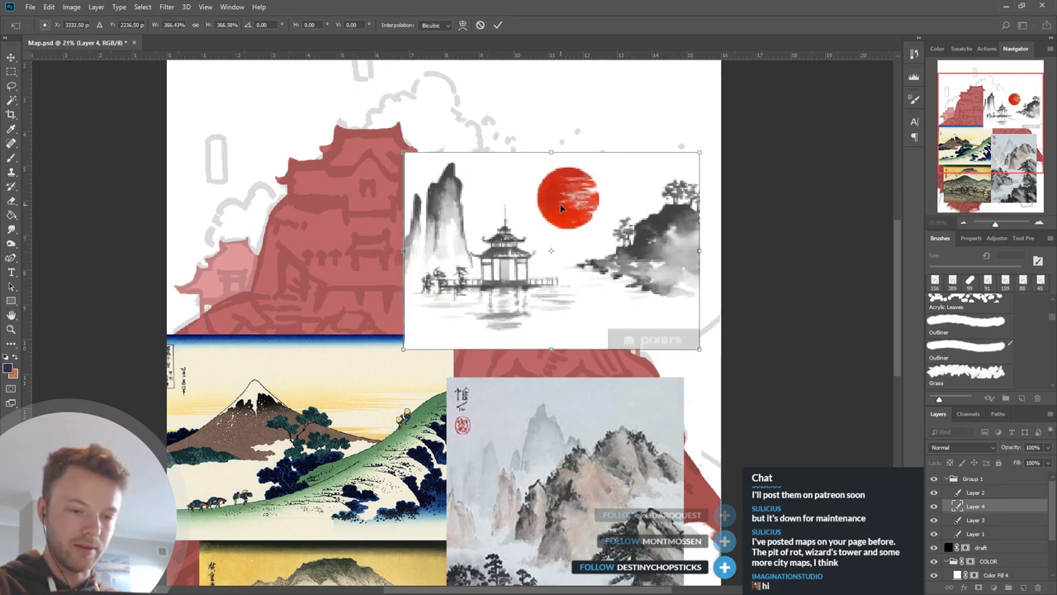
drag(403, 348, 362, 377)
click(498, 25)
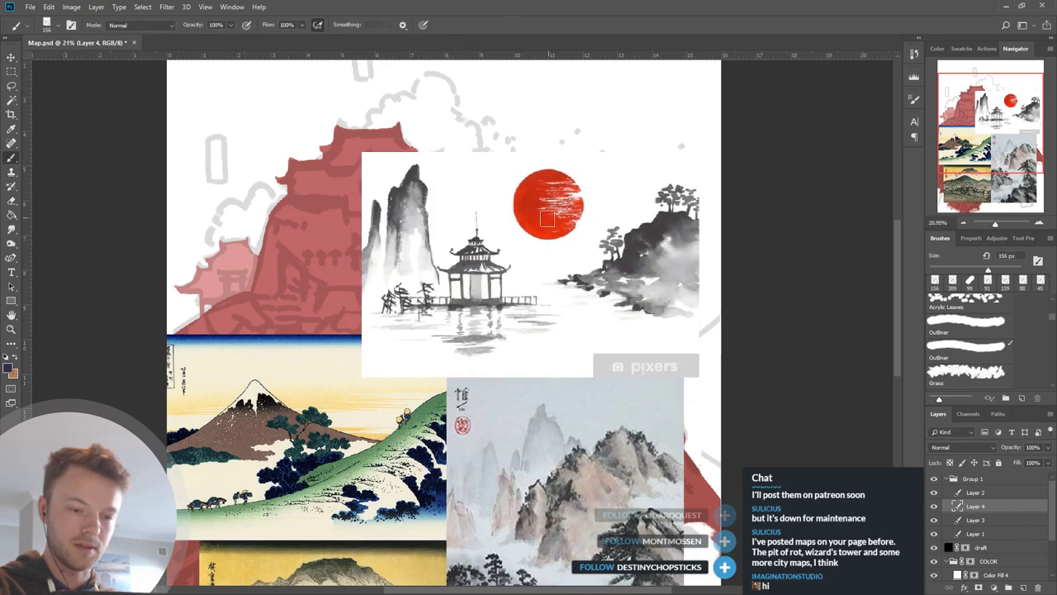
Paste the "Japan" ink landscape with the boat, enlarge it to about 519%, and place it over the canvas's upper left.
key(b)
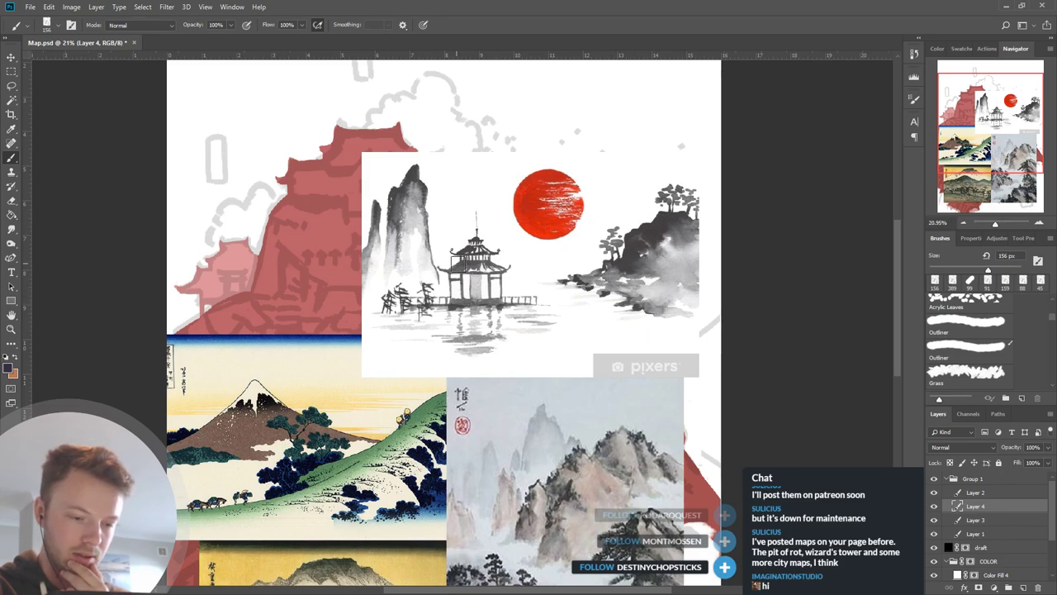
scroll(673, 241, up, 3)
scroll(608, 224, up, 3)
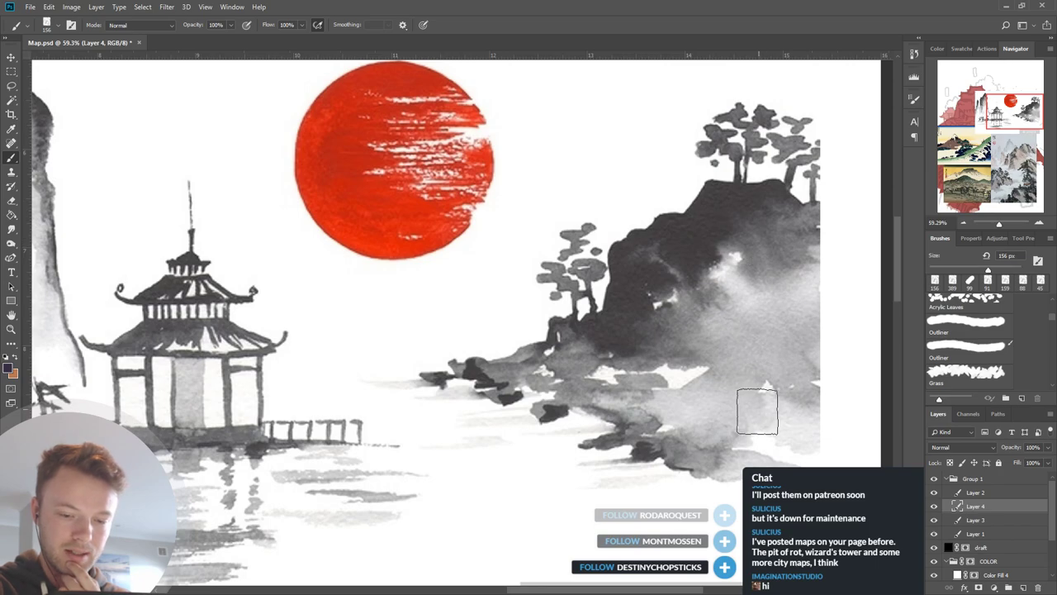
scroll(785, 380, down, 2)
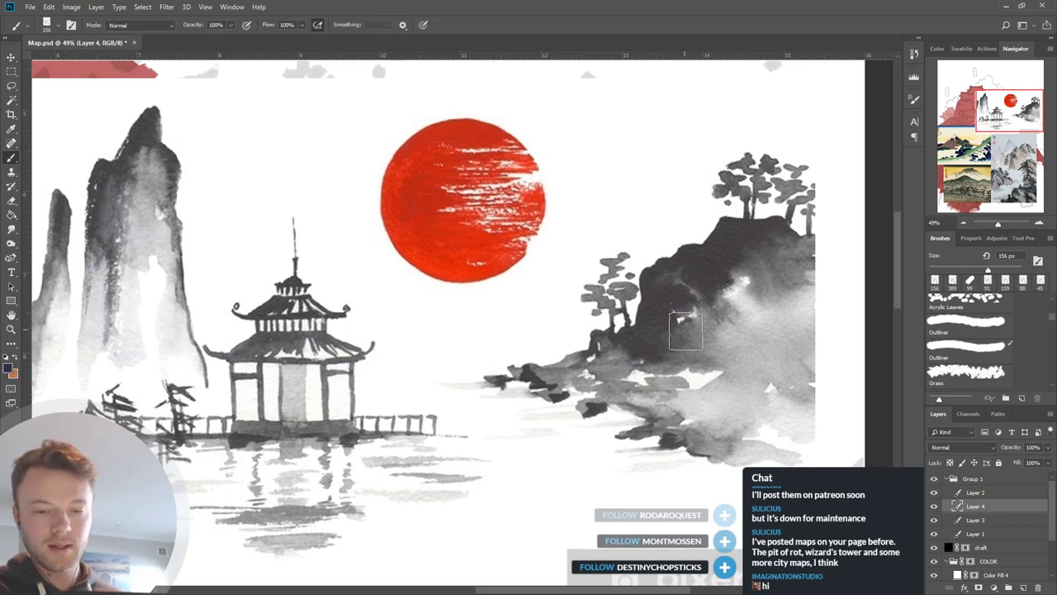
scroll(694, 331, down, 2)
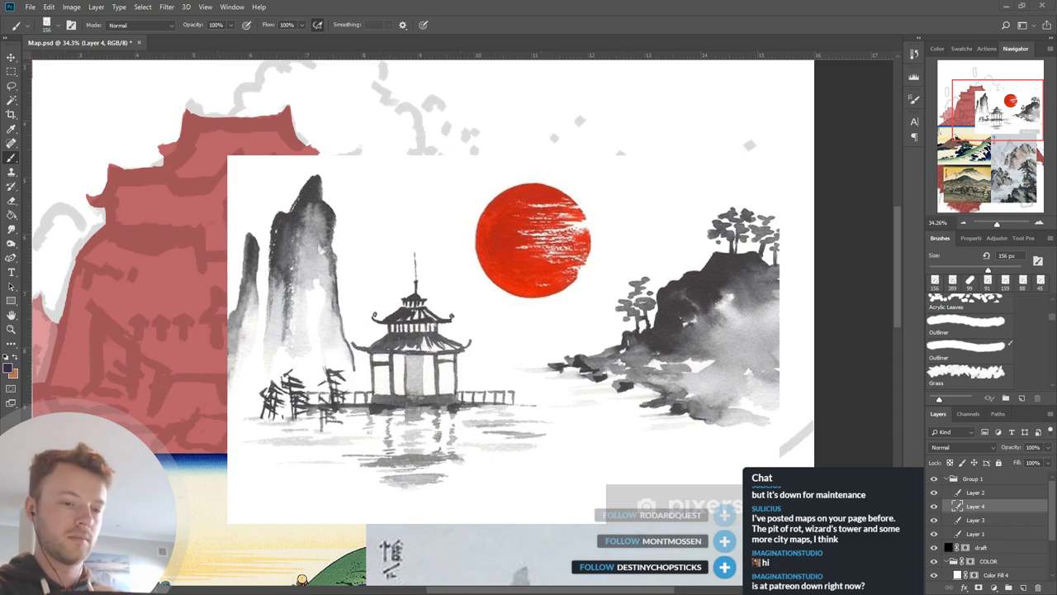
scroll(683, 212, down, 6)
key(ctrl+v)
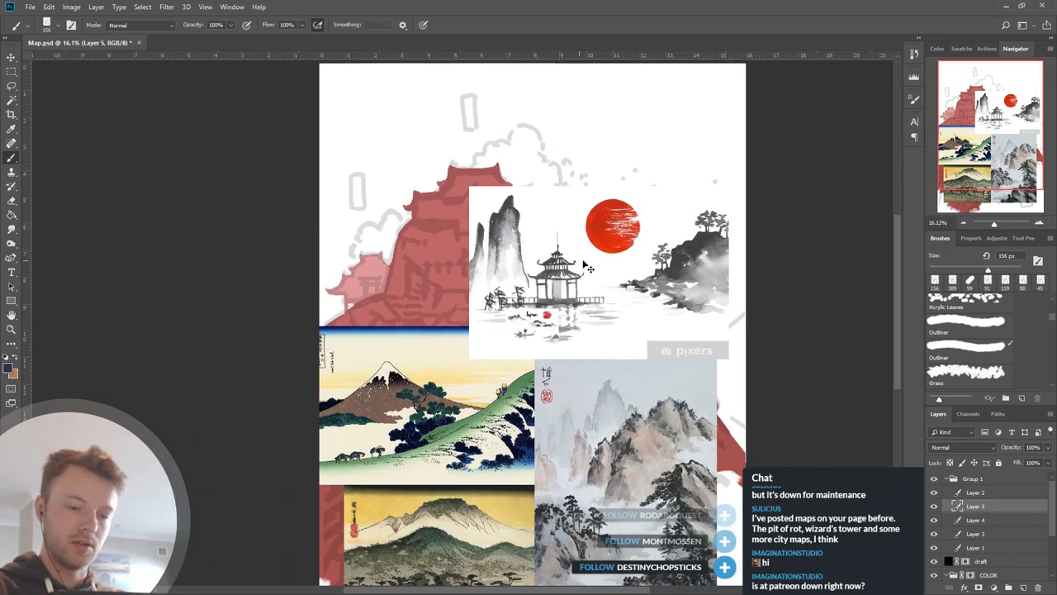
drag(568, 320, 684, 279)
key(ctrl+t)
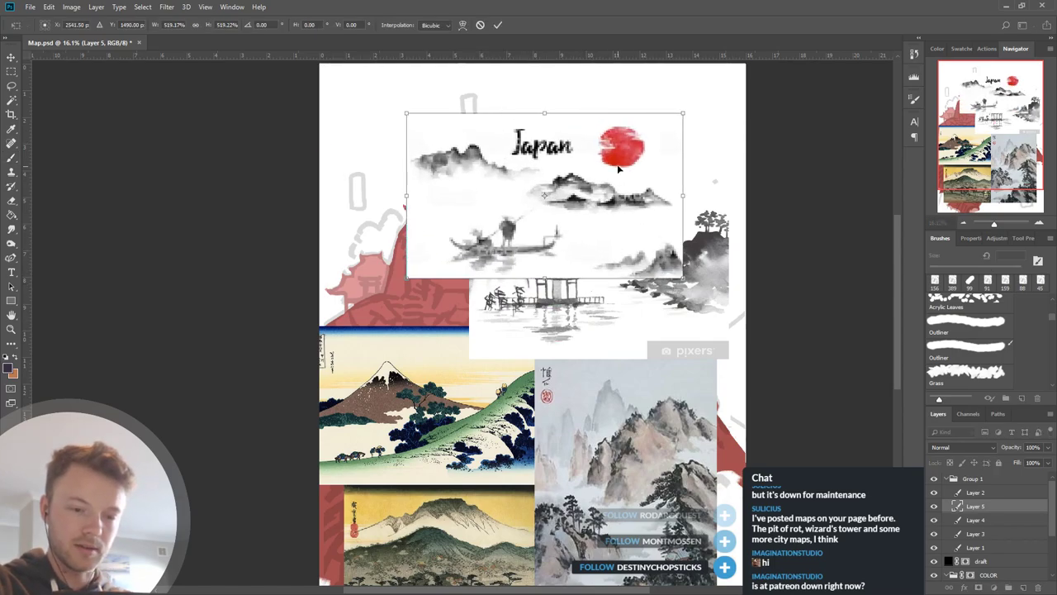
drag(618, 169, 541, 157)
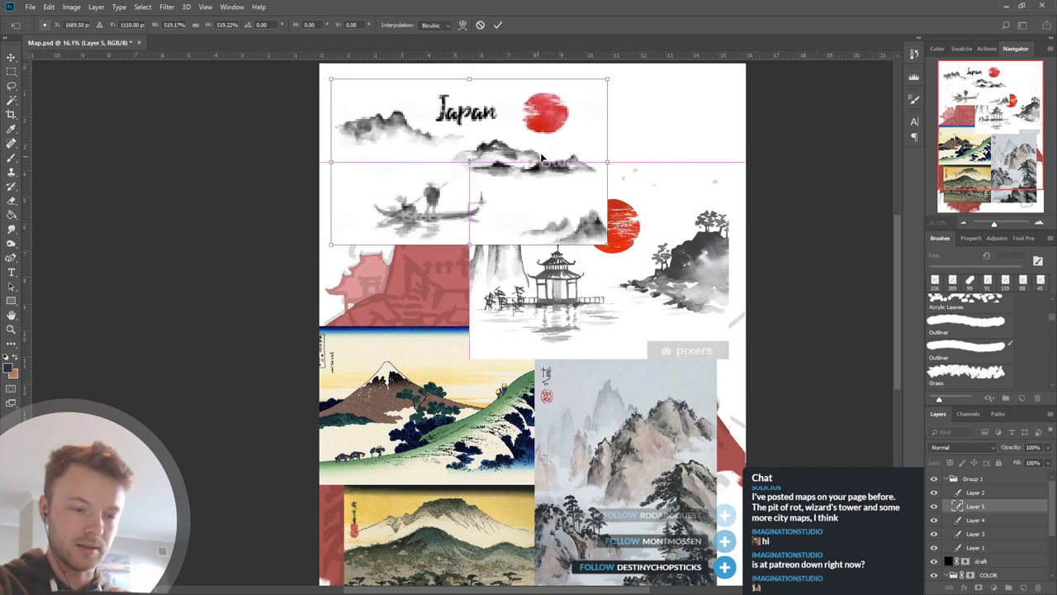
click(498, 24)
Reorder the reference group so the "Japan" landscape's layer sits directly below the pavilion painting's layer.
scroll(541, 105, up, 5)
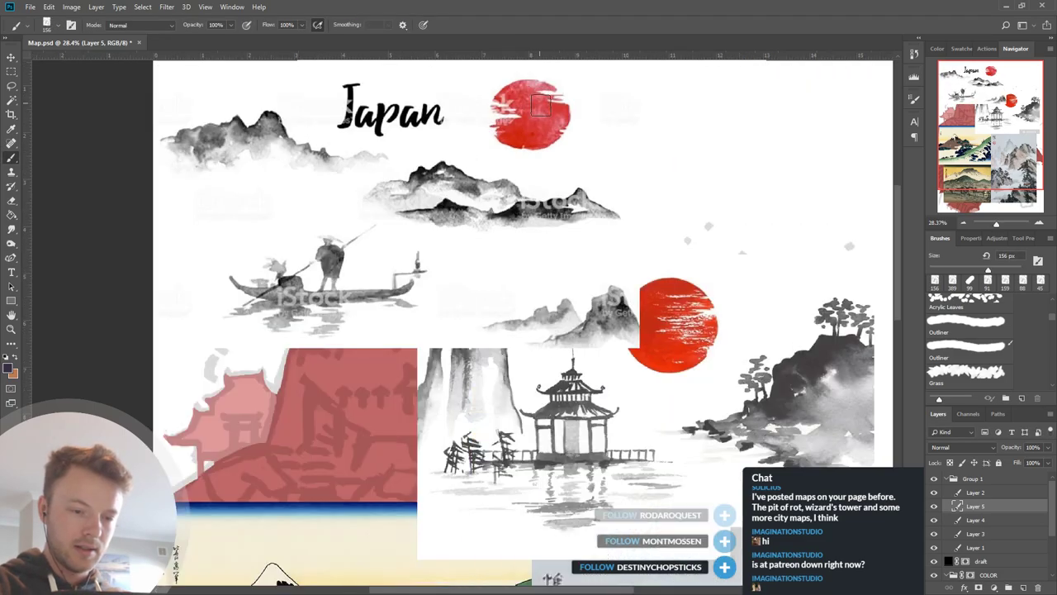
scroll(550, 128, down, 1)
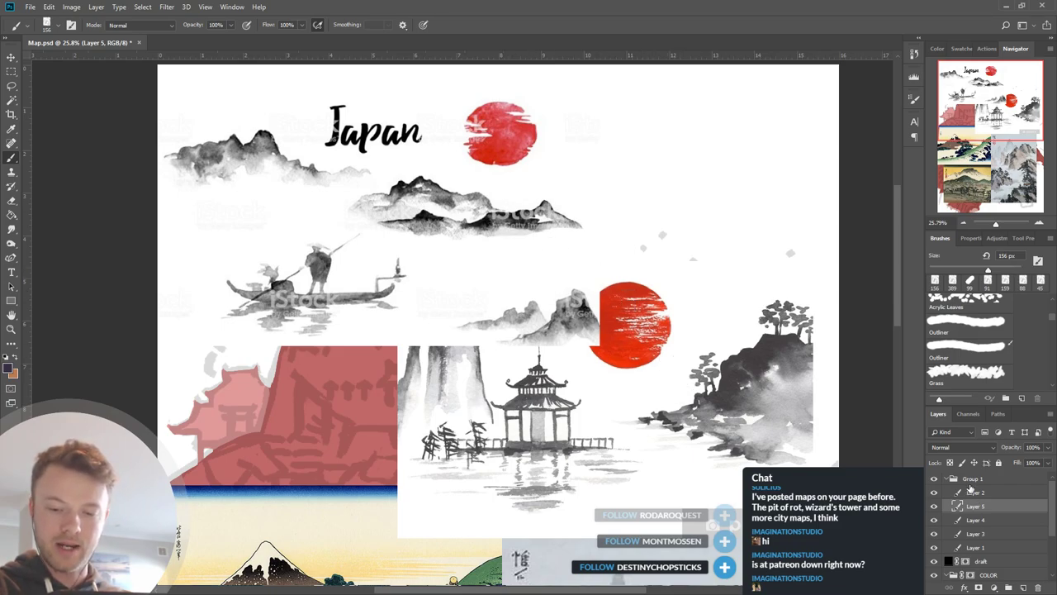
click(948, 479)
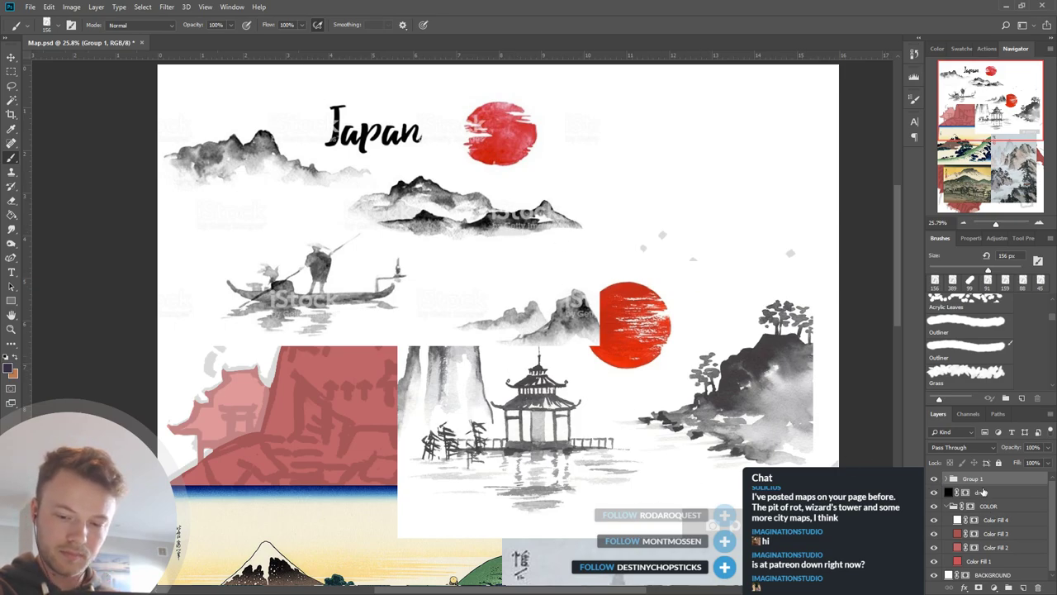
click(948, 479)
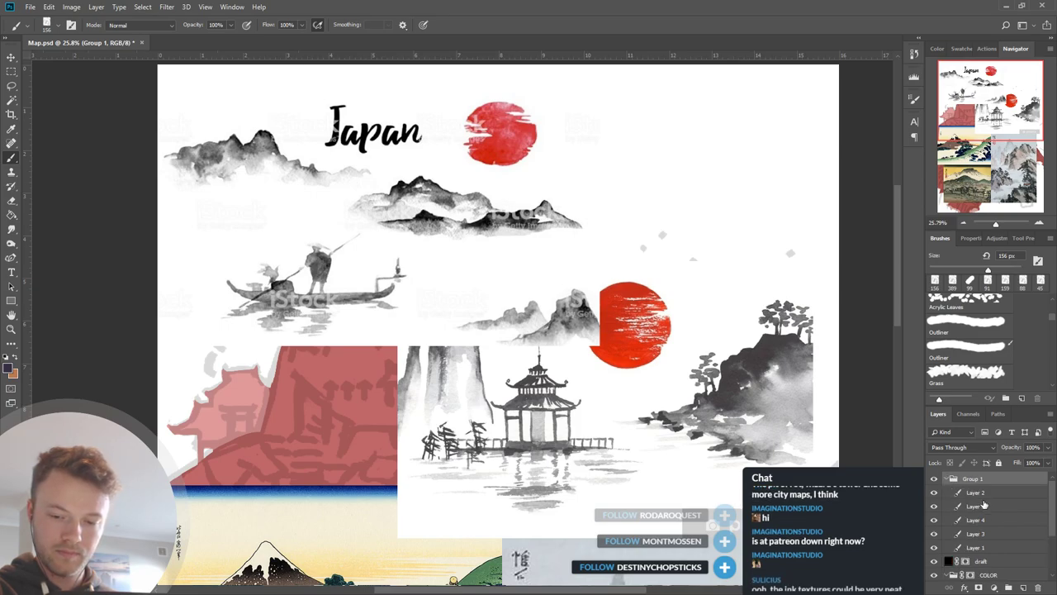
click(983, 493)
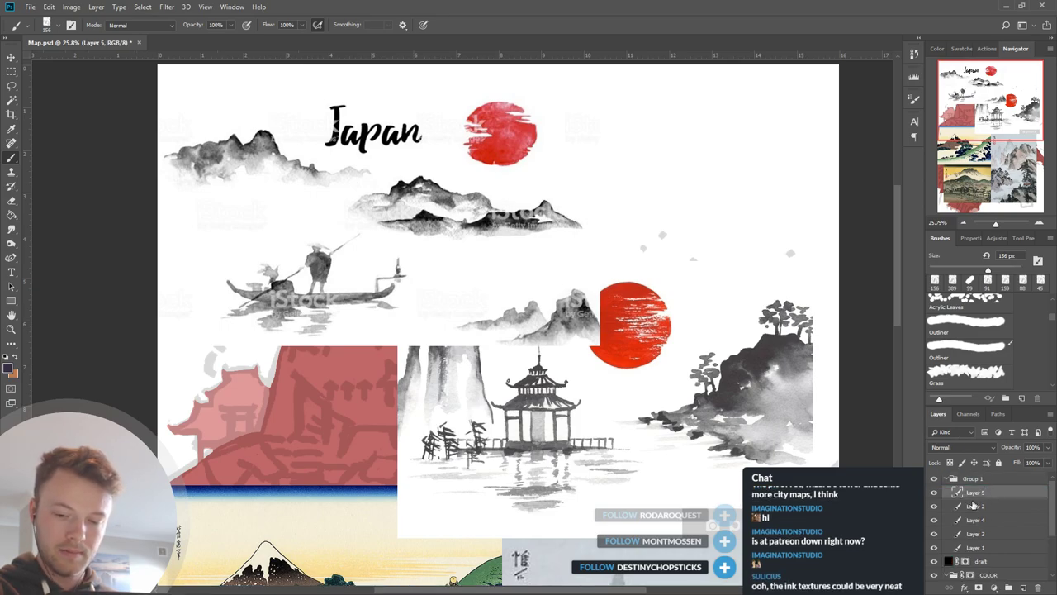
click(935, 493)
click(935, 494)
drag(979, 494, 985, 529)
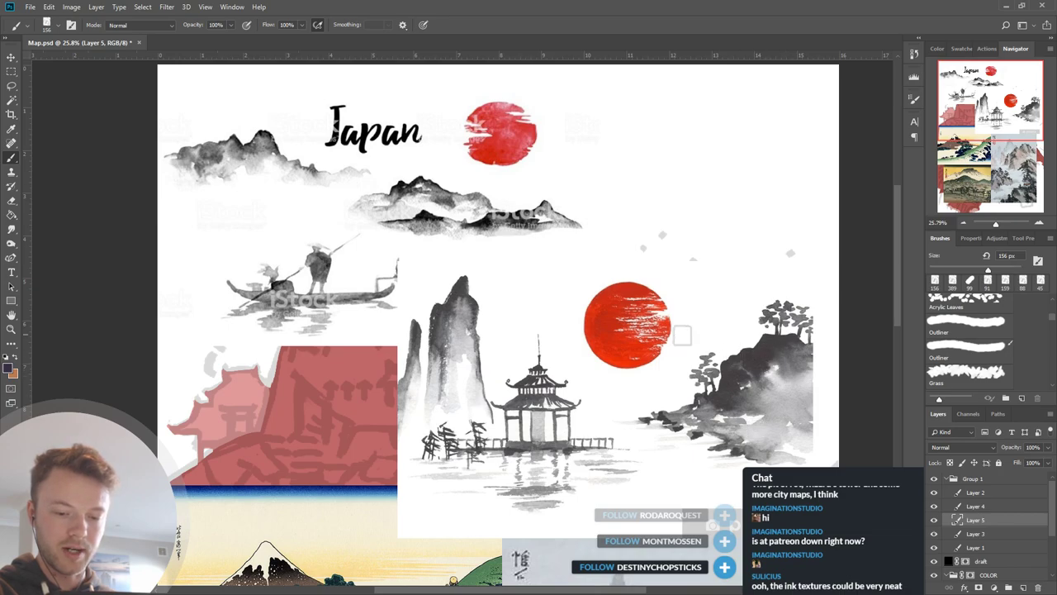
Compare the map with the reference paintings by hiding the reference group and showing it again.
scroll(652, 219, down, 3)
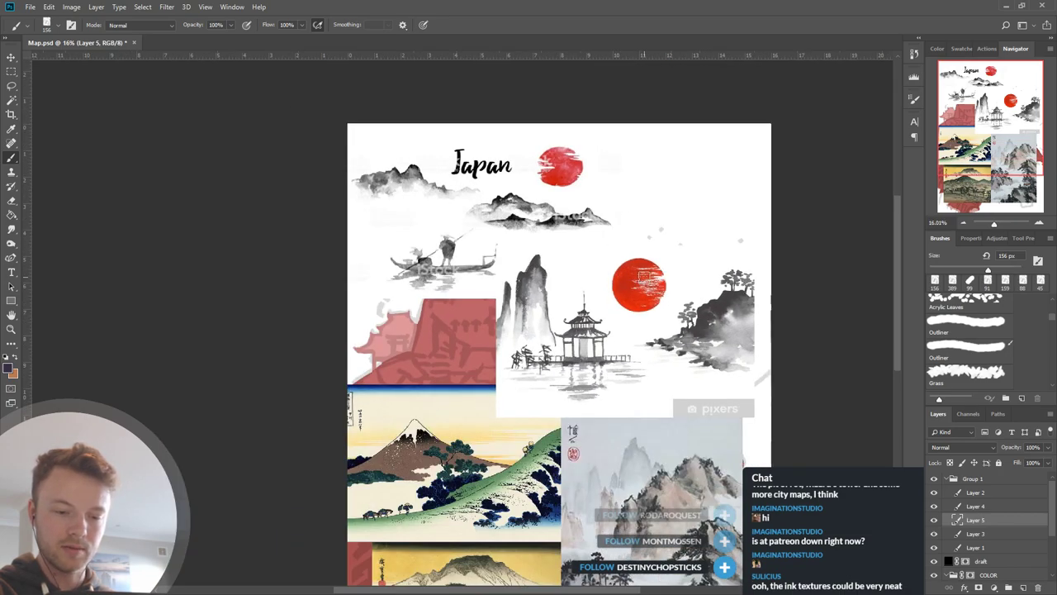
scroll(622, 189, down, 3)
scroll(661, 335, up, 3)
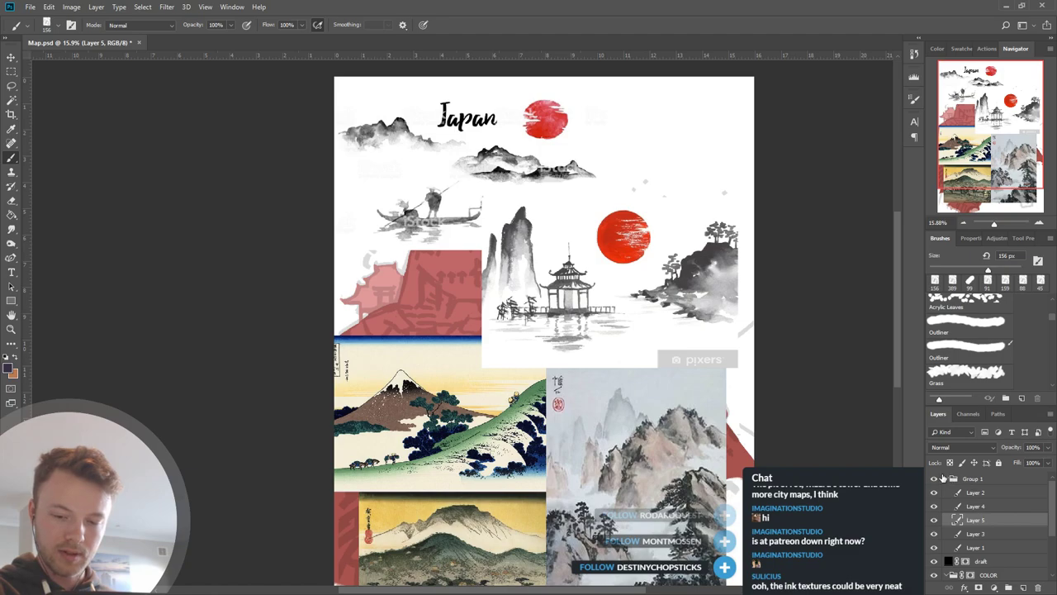
click(934, 478)
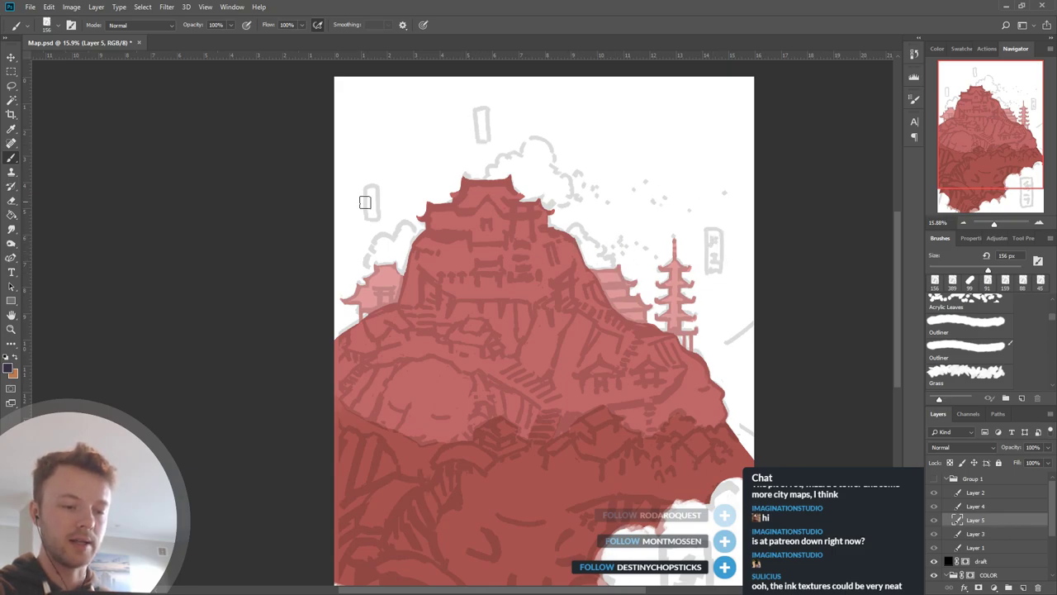
scroll(488, 132, down, 5)
scroll(495, 436, up, 4)
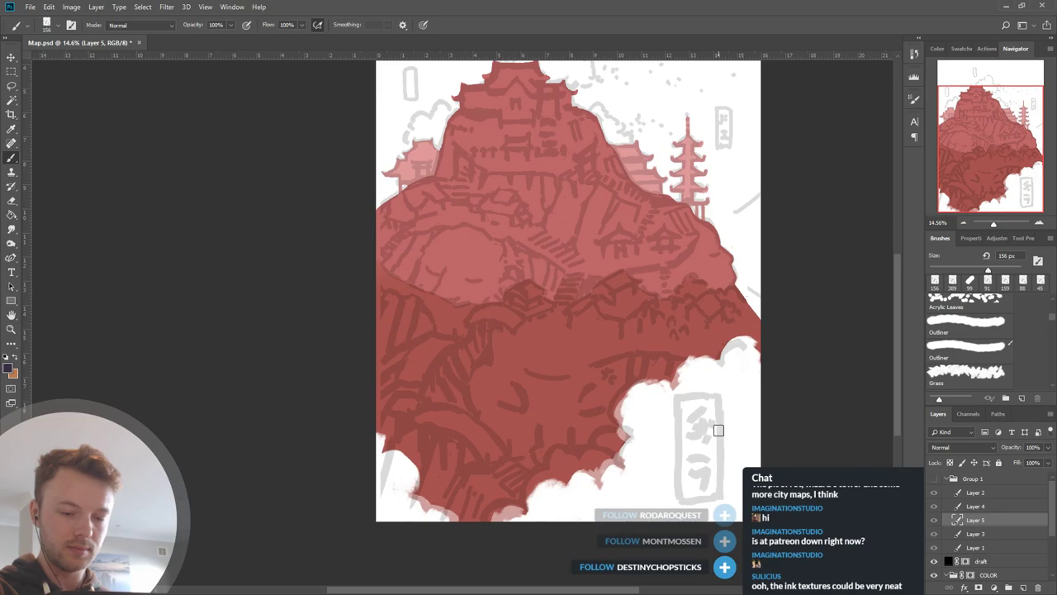
scroll(718, 430, down, 3)
scroll(582, 265, up, 2)
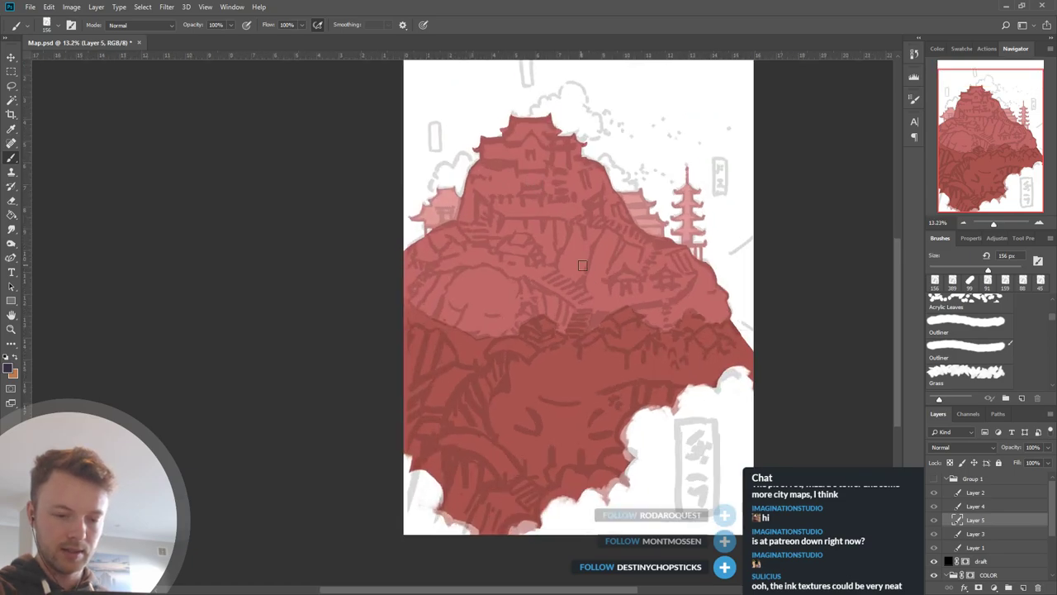
click(933, 479)
scroll(686, 432, up, 3)
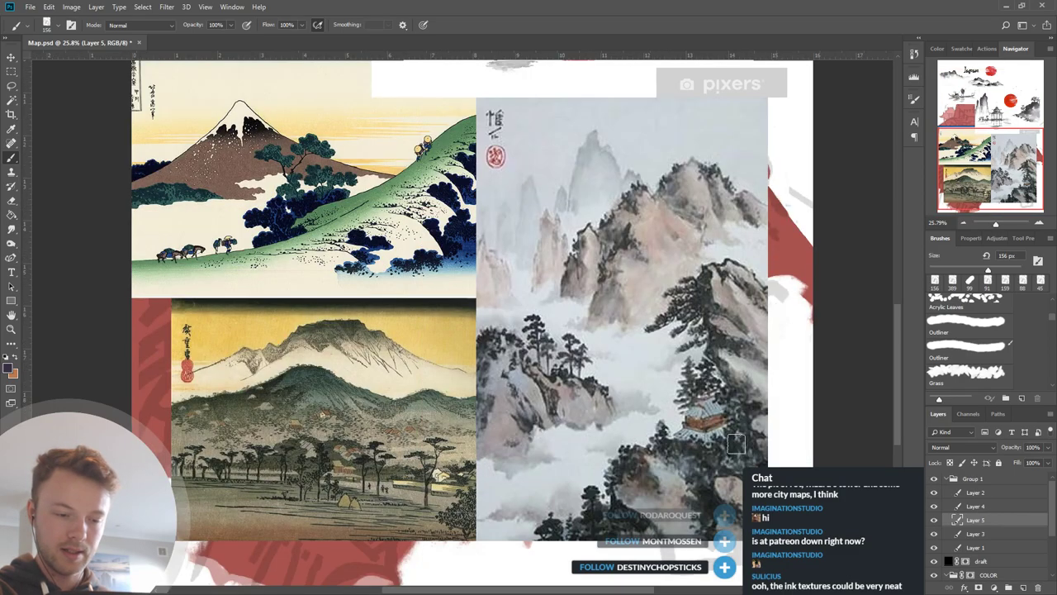
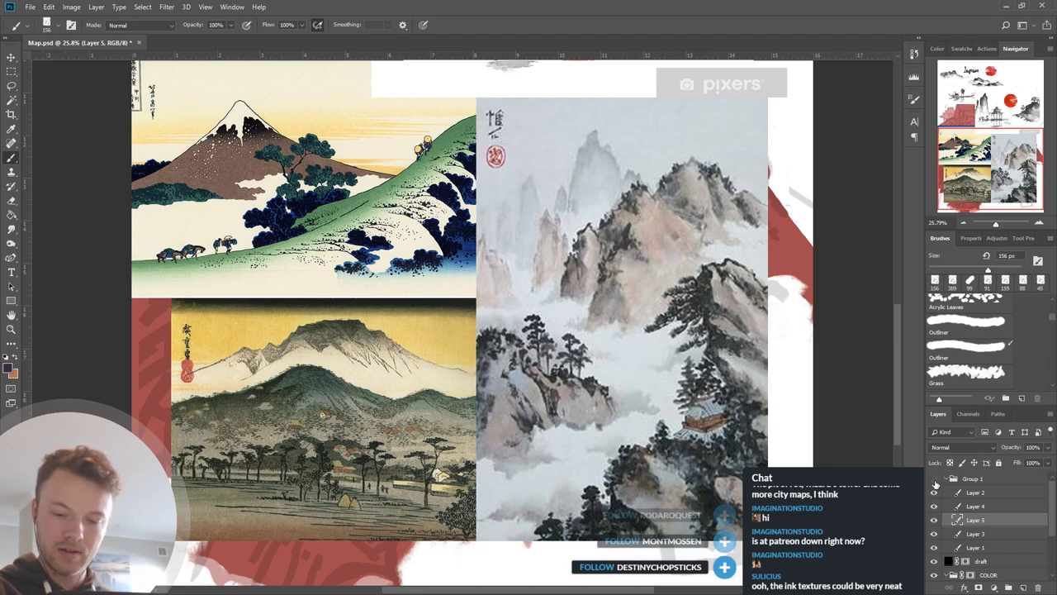
Hide the reference group and bring the whole map illustration into view.
click(934, 479)
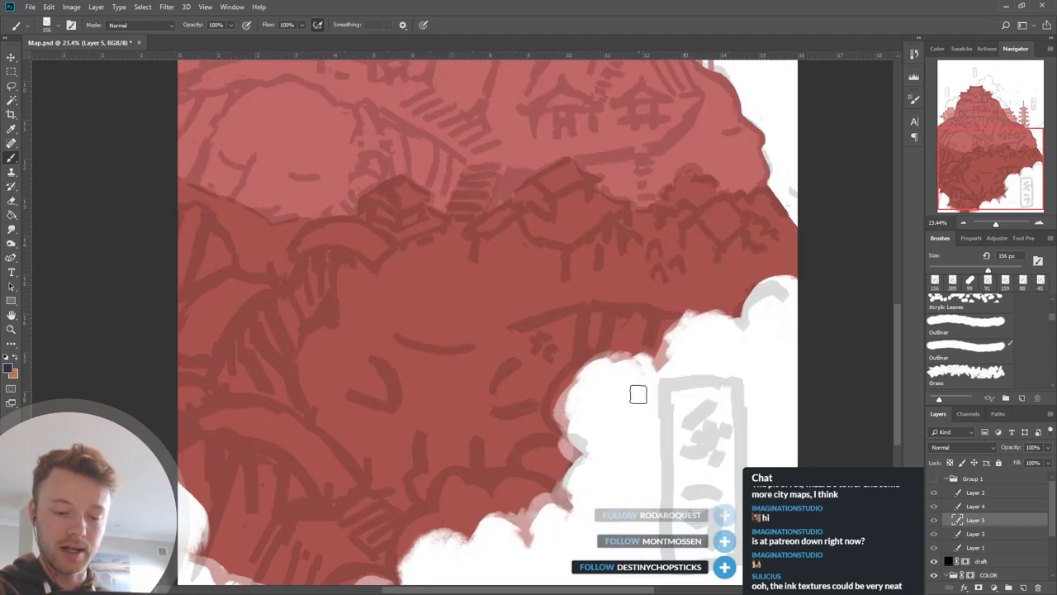
scroll(639, 393, down, 1)
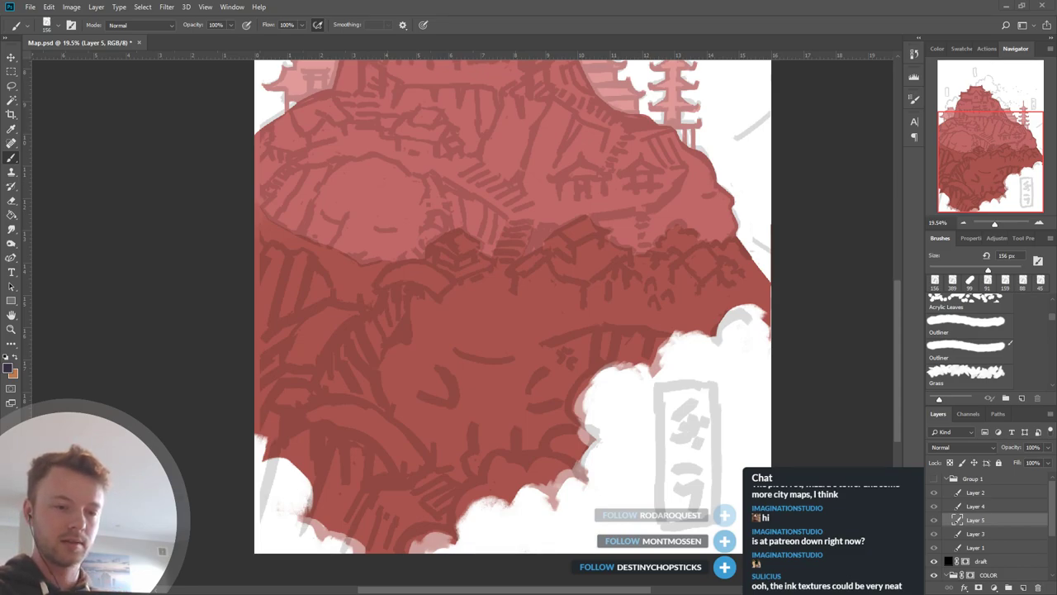
scroll(664, 436, down, 2)
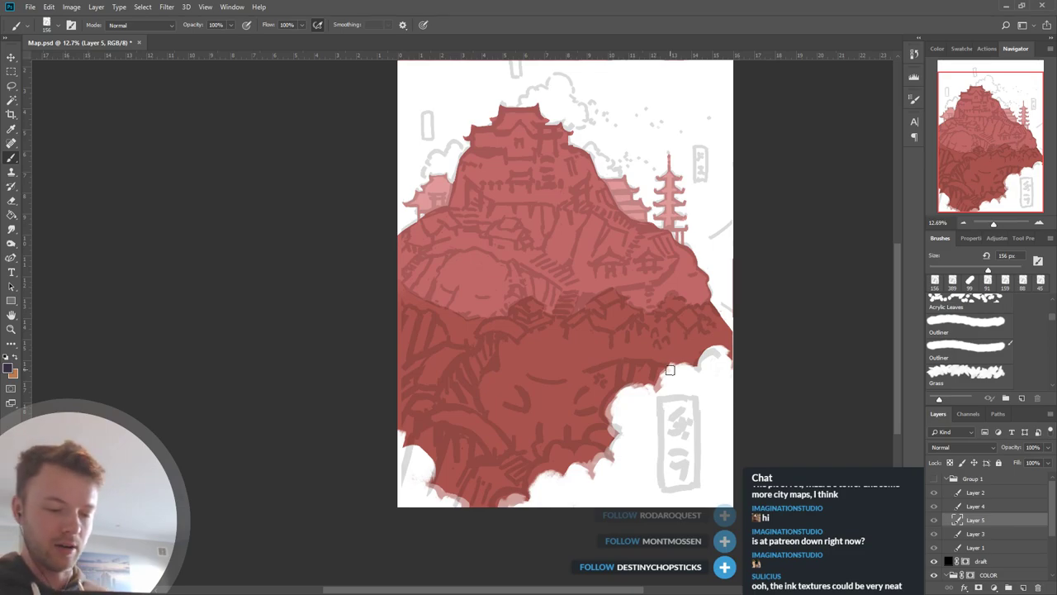
Mask out the white clouds along the mountain's lower edge by painting black on the Color Fill 4 mask with a 293 px brush.
scroll(714, 419, up, 2)
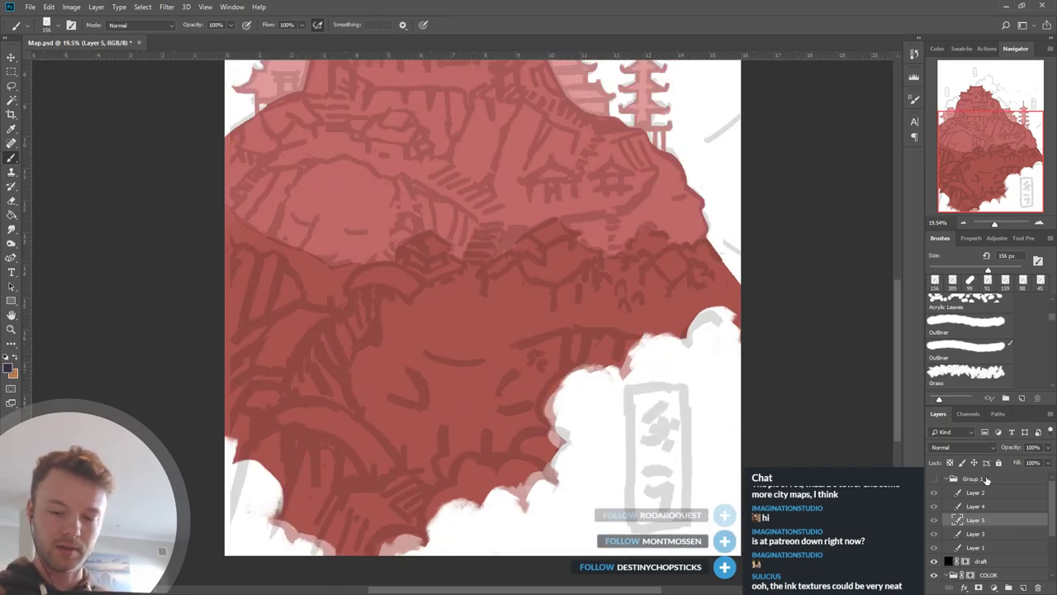
click(953, 479)
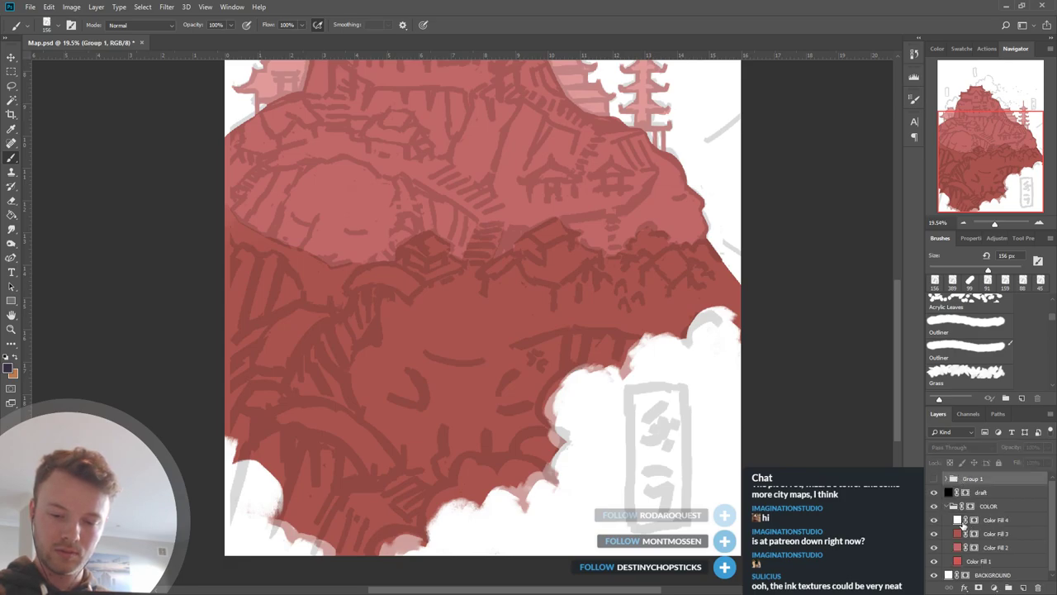
click(934, 520)
click(934, 519)
click(995, 518)
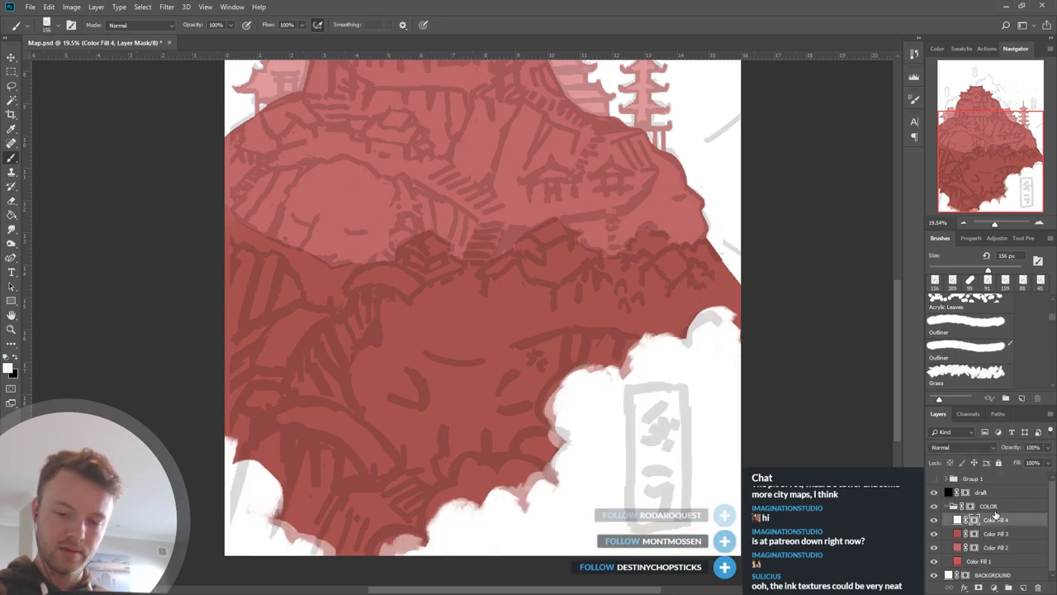
key(x)
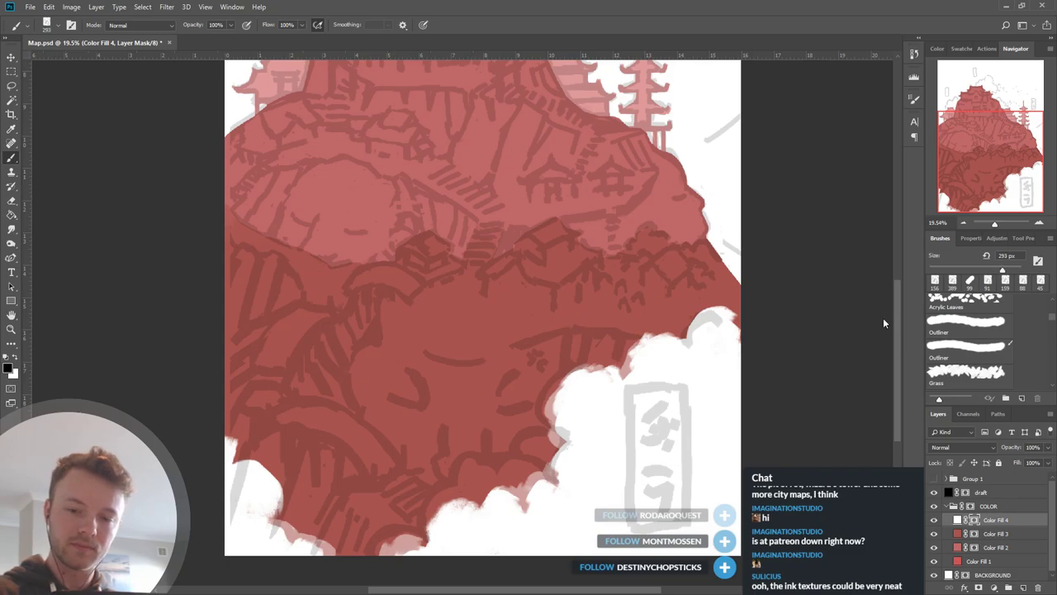
mouse_move(600, 350)
mouse_down()
mouse_move(763, 309)
mouse_move(650, 368)
mouse_move(570, 385)
mouse_move(607, 374)
mouse_move(496, 506)
mouse_move(410, 525)
mouse_move(397, 547)
mouse_move(293, 534)
mouse_move(340, 556)
mouse_move(238, 456)
mouse_move(299, 476)
mouse_move(231, 449)
mouse_up()
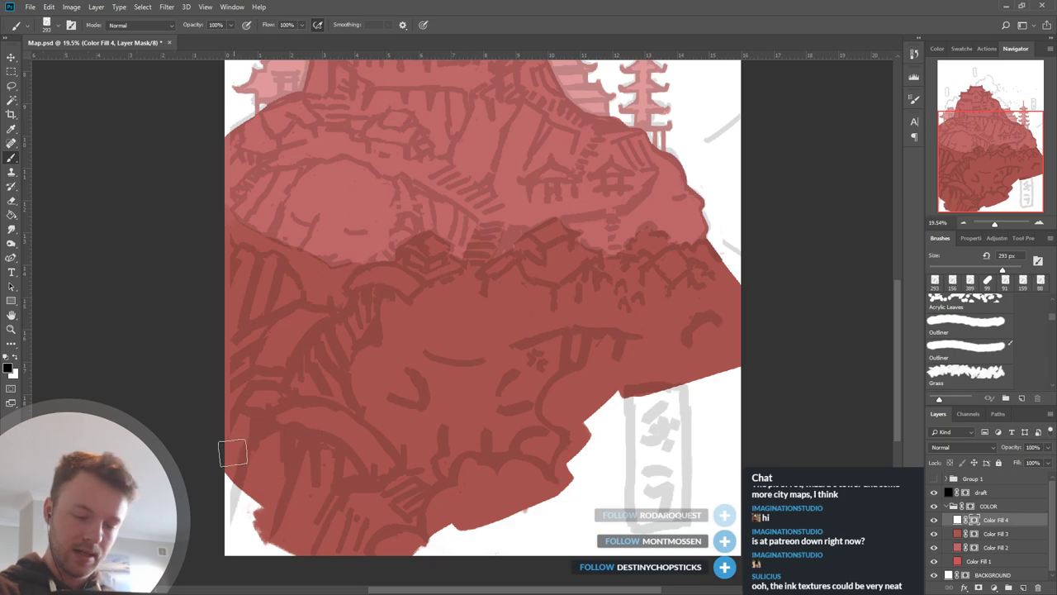
Choose the Grass brush at 100 px while consulting the reference paintings, with the reference group shown briefly and hidden again.
click(935, 479)
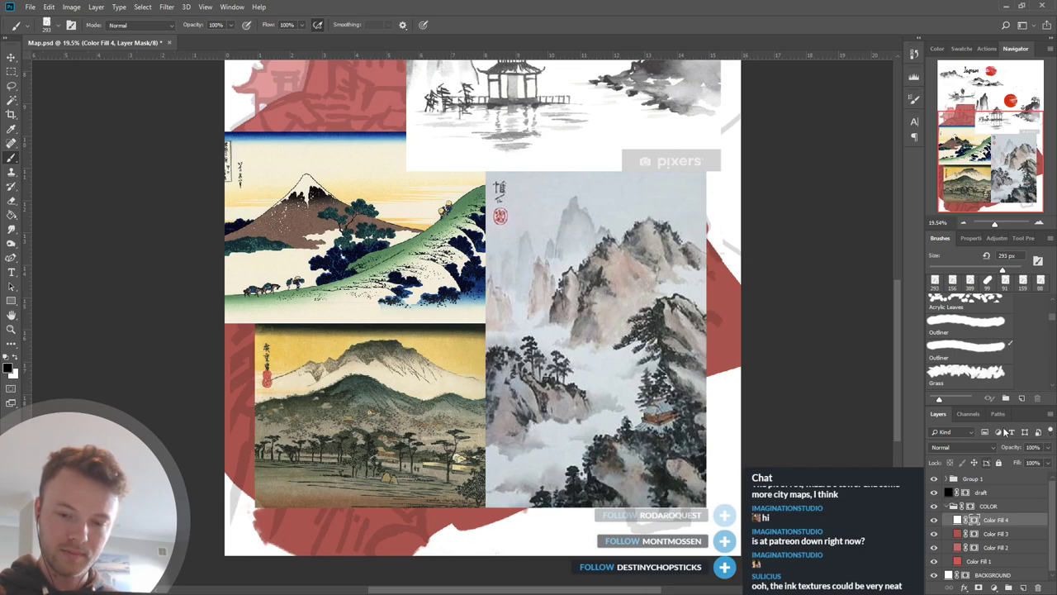
click(970, 374)
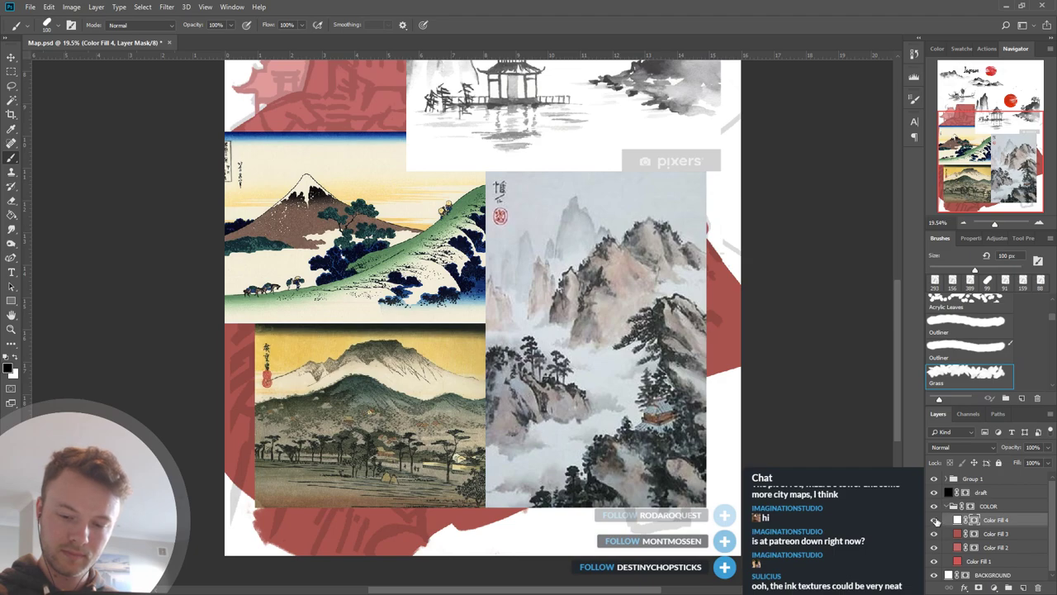
click(934, 479)
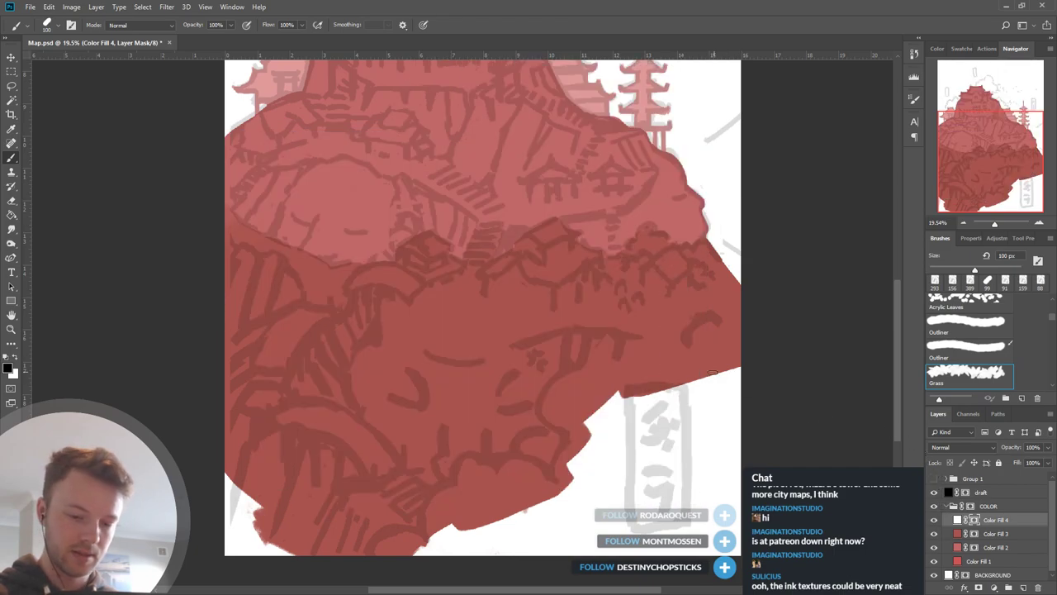
Paint white on the Color Fill 4 mask along the foreground mountain's lower-right slope, enlarging the brush to 281 px, for a ragged leafy edge.
key(x)
drag(712, 380, 711, 396)
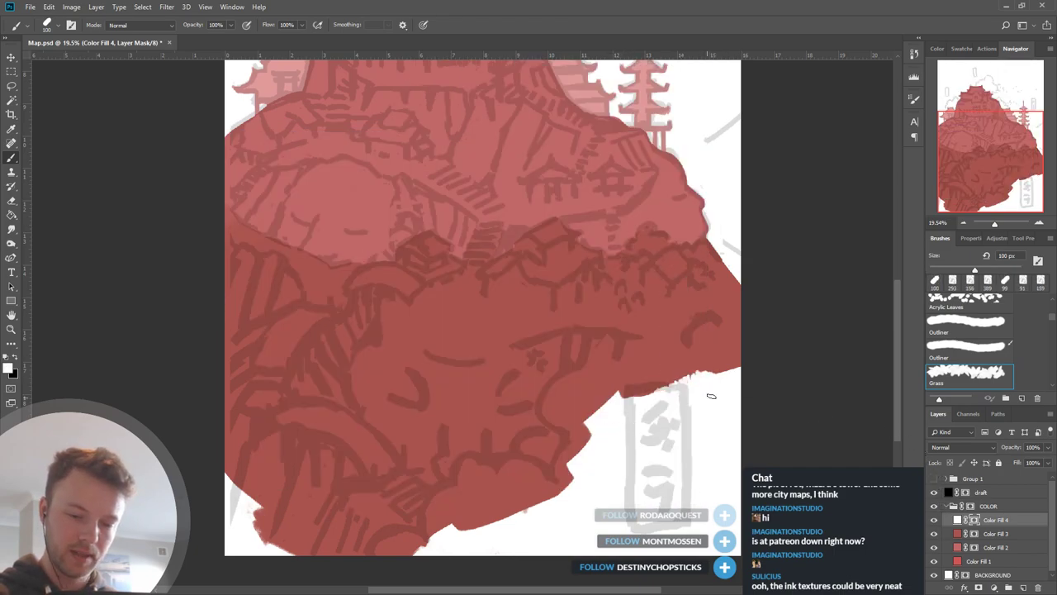
drag(748, 367, 666, 397)
mouse_move(744, 348)
mouse_down()
mouse_move(685, 389)
mouse_move(582, 414)
mouse_move(616, 389)
mouse_up()
click(1001, 270)
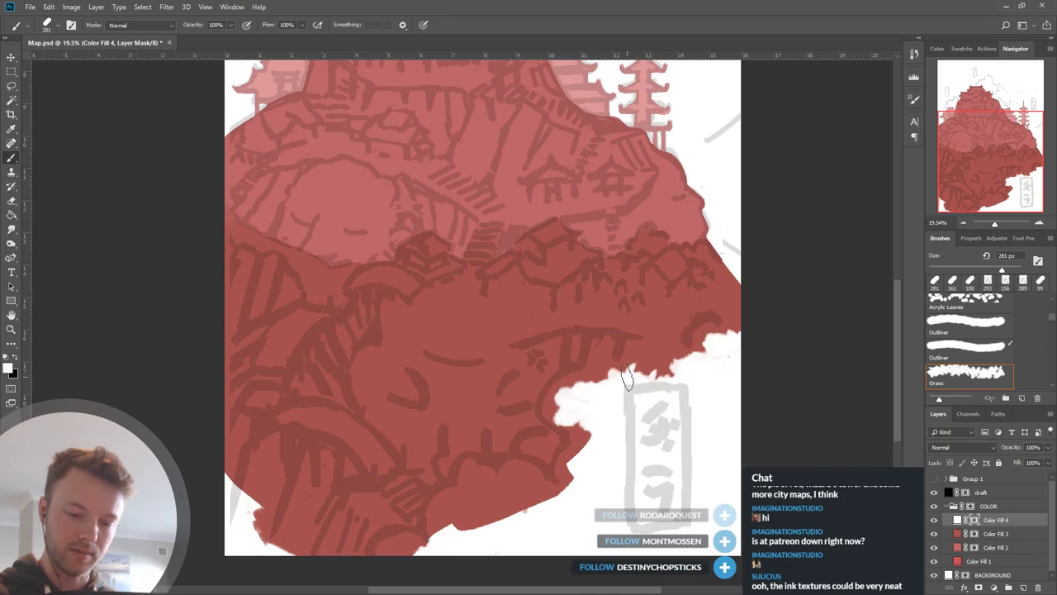
mouse_move(612, 437)
mouse_down()
mouse_move(575, 499)
mouse_move(500, 488)
mouse_move(560, 482)
mouse_move(484, 478)
mouse_move(524, 488)
mouse_move(519, 476)
mouse_move(519, 524)
mouse_move(484, 513)
mouse_move(506, 509)
mouse_move(486, 514)
mouse_move(484, 531)
mouse_move(516, 535)
mouse_move(380, 558)
mouse_move(537, 532)
mouse_move(596, 510)
mouse_up()
Paint black on the Color Fill 4 mask to bring back irregular red clumps along the ragged slope edge, including one near the artwork's right side.
key(x)
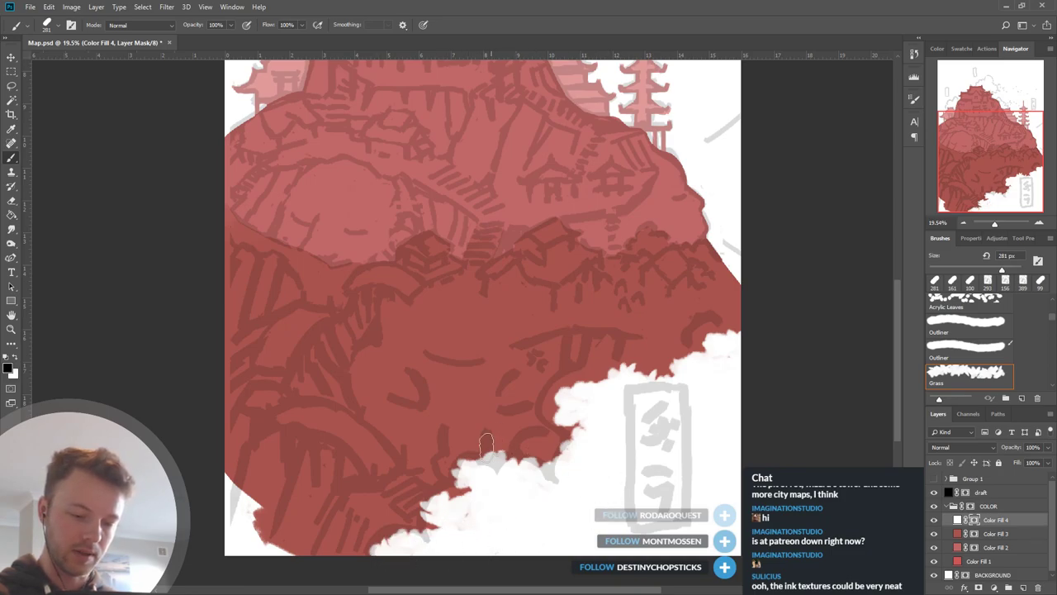
drag(487, 446, 468, 467)
mouse_move(565, 397)
mouse_down()
mouse_move(607, 376)
mouse_move(553, 432)
mouse_move(647, 384)
mouse_move(666, 390)
mouse_up()
key(x)
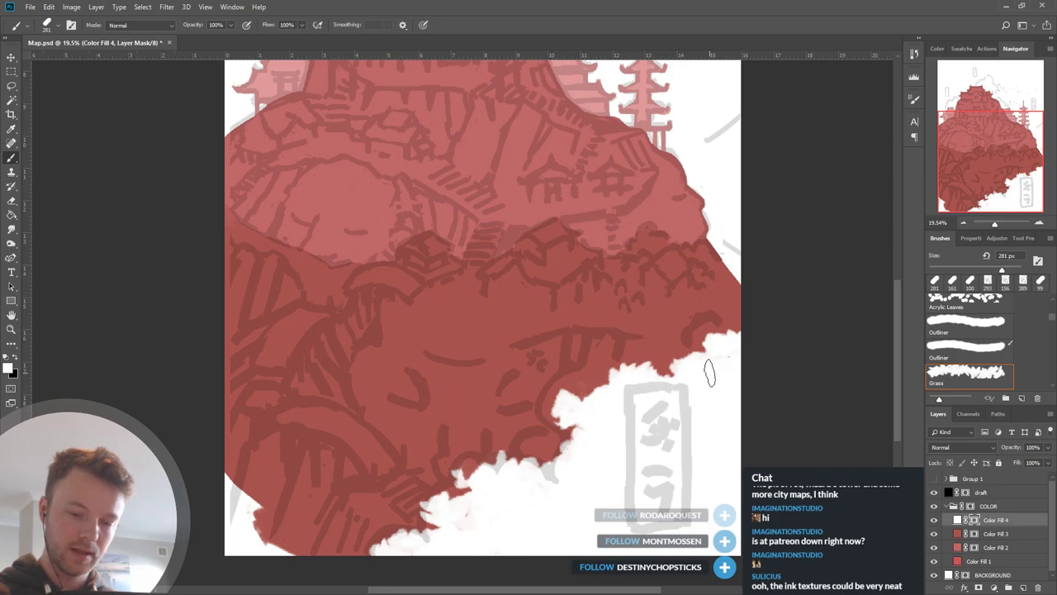
key(x)
mouse_move(682, 353)
mouse_down()
mouse_move(730, 388)
mouse_move(709, 363)
mouse_up()
key(x)
key(x)
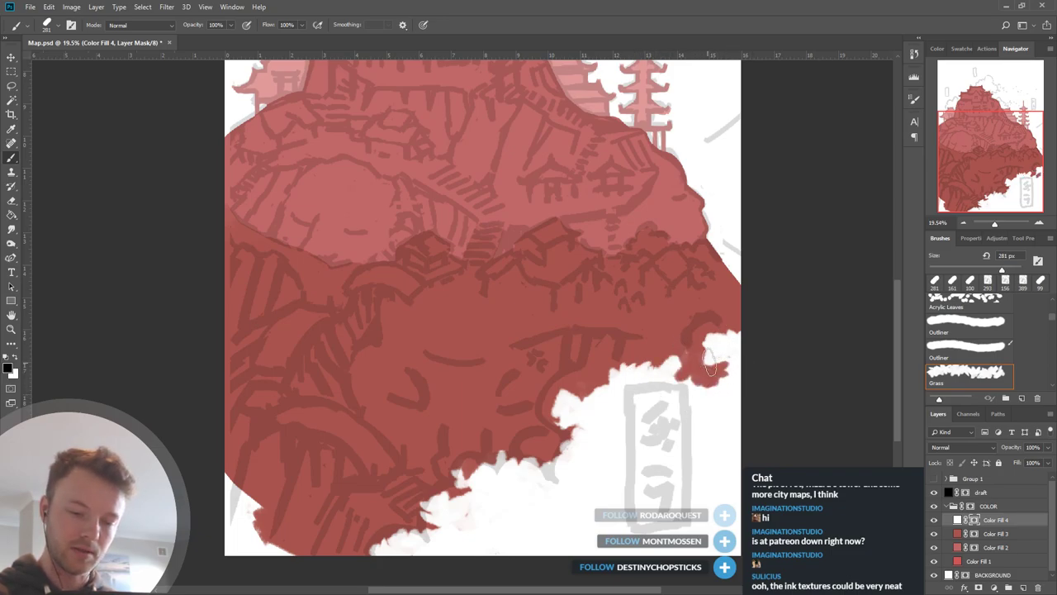
Show the reference paintings in Group 1 to compare their misty mountains, and hide the group again.
drag(619, 448, 716, 401)
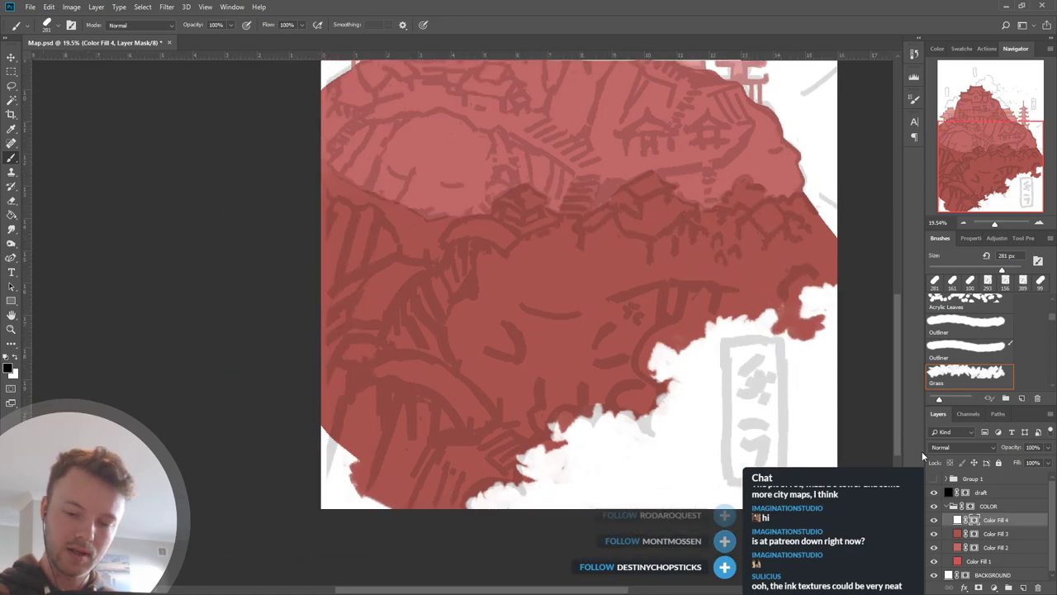
click(936, 479)
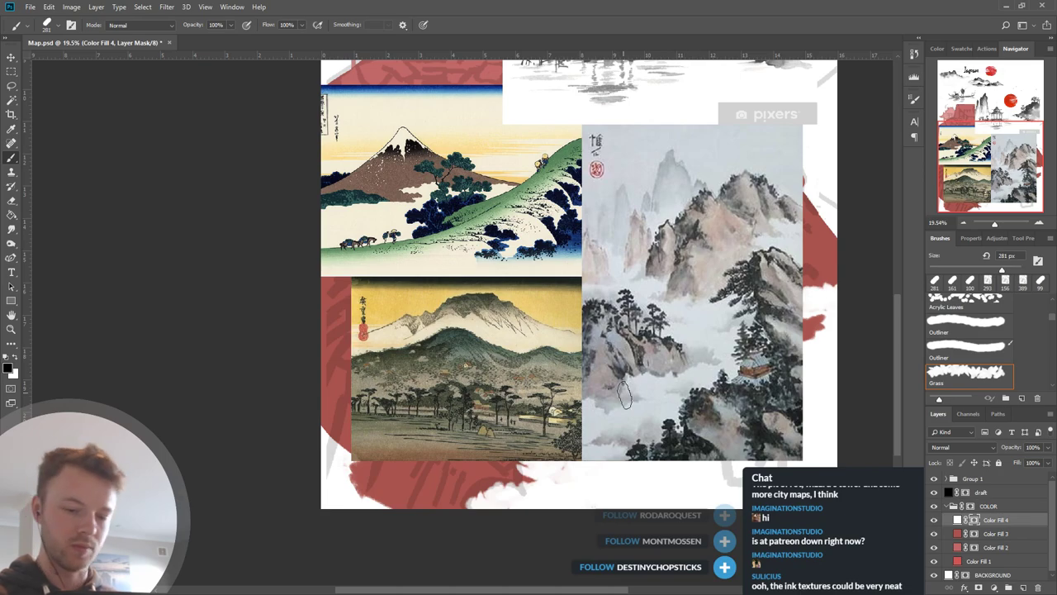
click(935, 479)
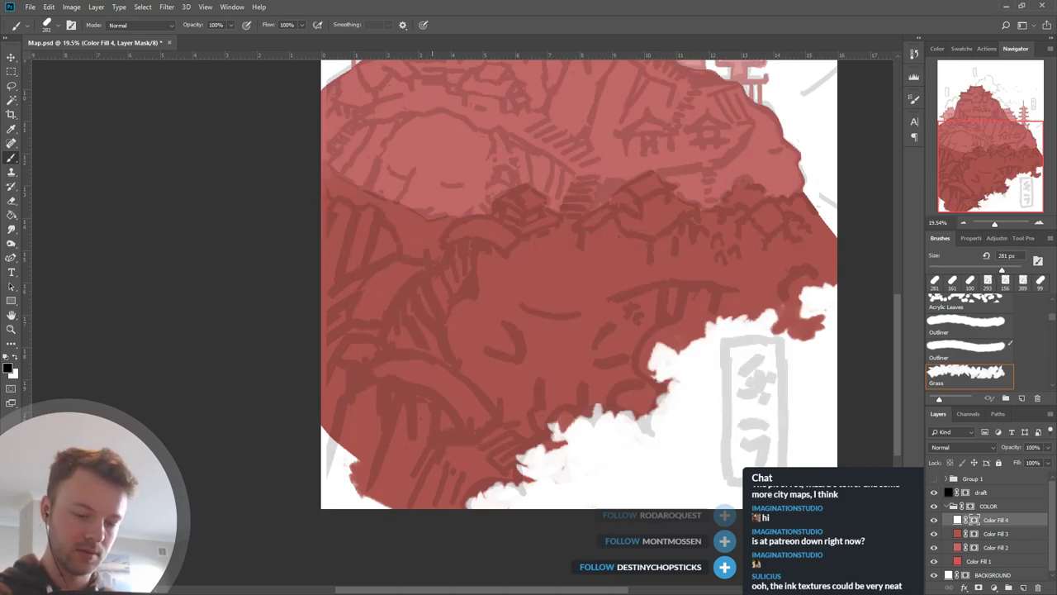
Paint white on the Color Fill 4 mask at the artwork's lower-left corner to turn the foreground's smooth edge into ragged clumps.
key(x)
mouse_move(364, 487)
mouse_down()
mouse_move(412, 515)
mouse_move(415, 498)
mouse_move(362, 489)
mouse_move(324, 426)
mouse_move(370, 474)
mouse_move(365, 491)
mouse_move(452, 483)
mouse_move(355, 447)
mouse_up()
key(x)
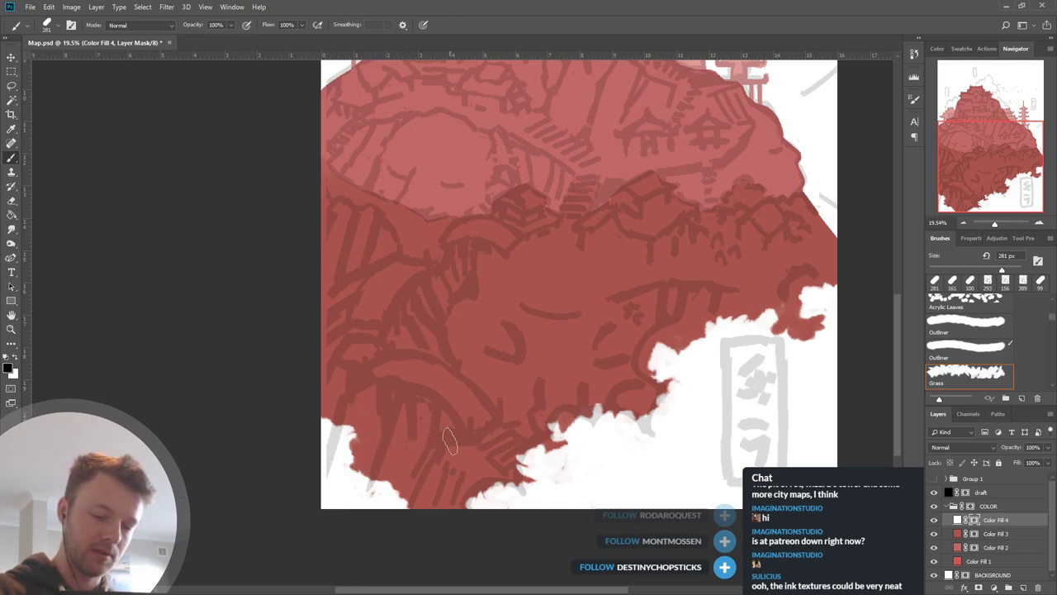
key(x)
mouse_move(354, 446)
mouse_down()
mouse_move(450, 437)
mouse_move(401, 449)
mouse_move(362, 442)
mouse_move(500, 468)
mouse_move(318, 431)
mouse_up()
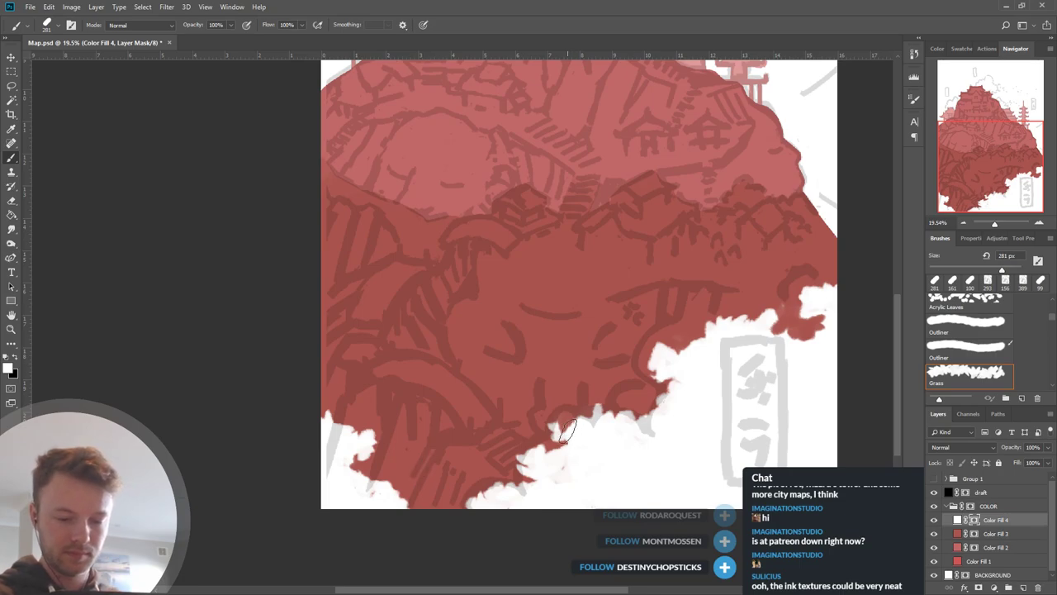
Refine the bottom-centre edge on the Color Fill 4 mask, clearing clumps with white and restoring red near the lowest point with black.
drag(621, 410, 608, 443)
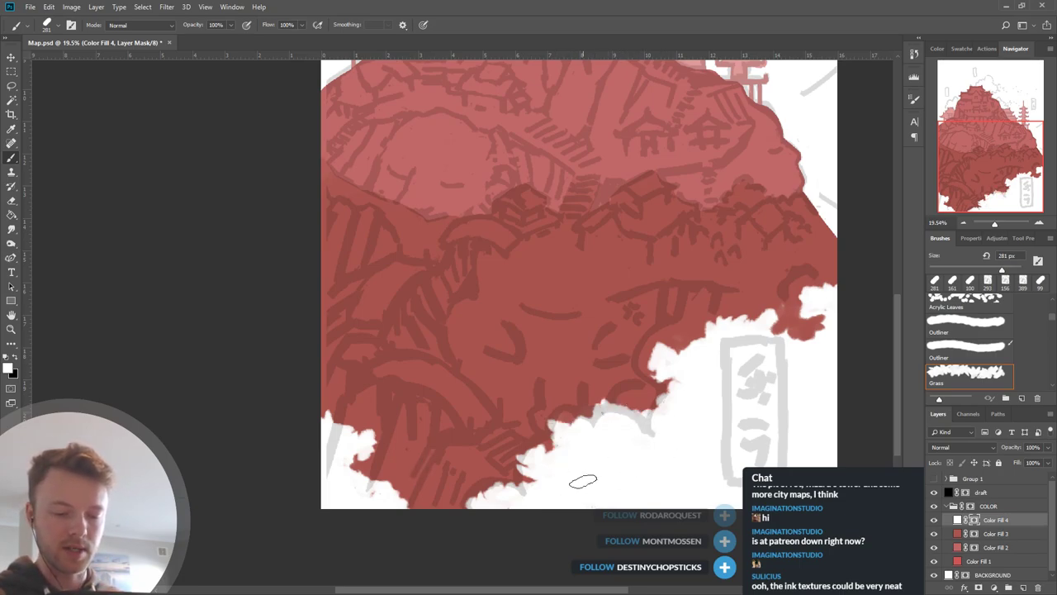
key(x)
drag(489, 492, 455, 505)
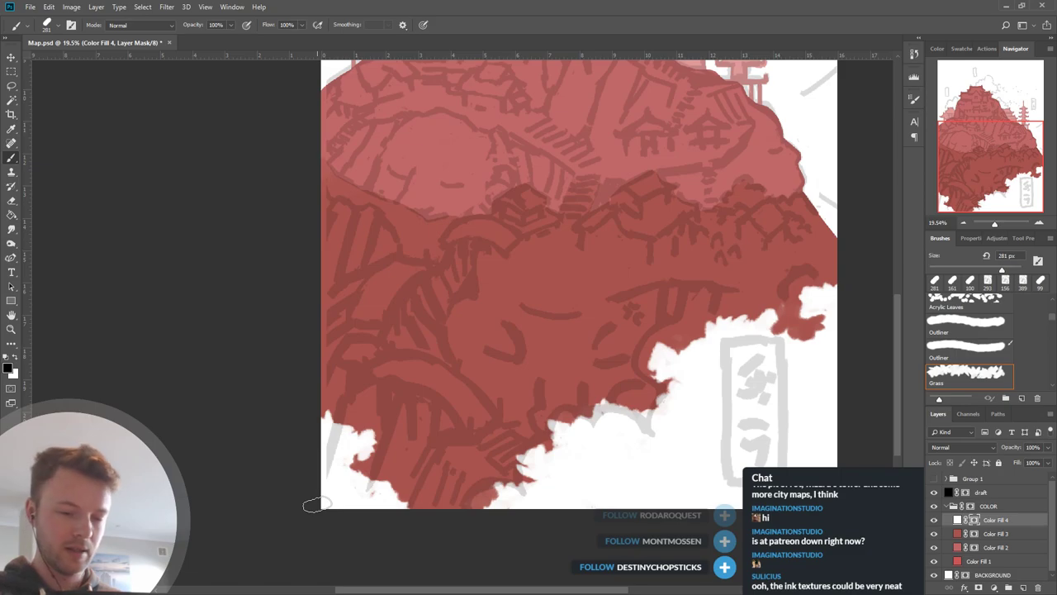
Smudge the Color Fill 4 mask with an enlarged brush along the whole ragged lower edge to blend the red into the white.
key(r)
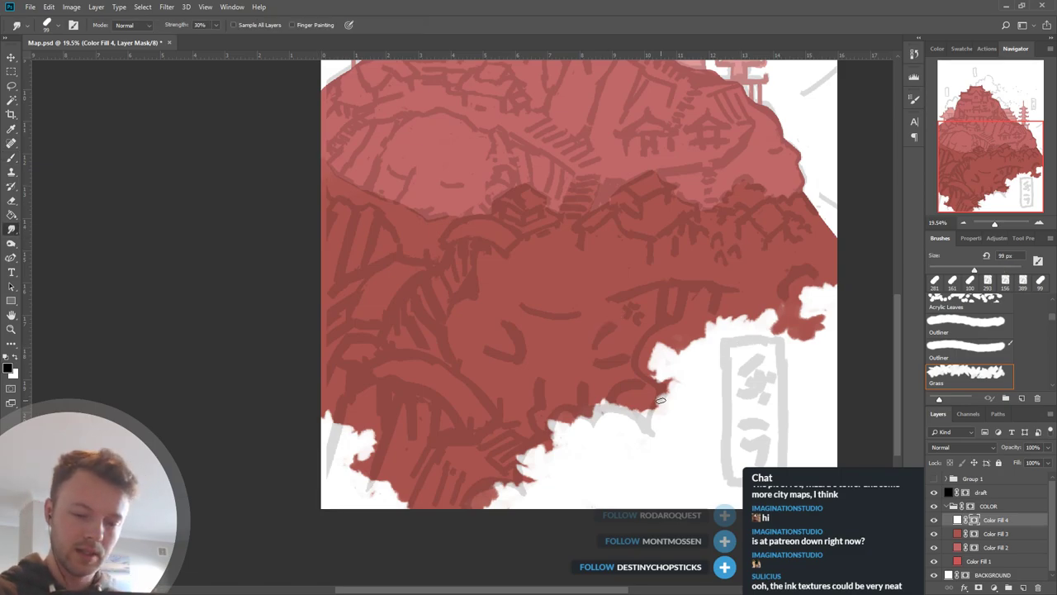
click(988, 281)
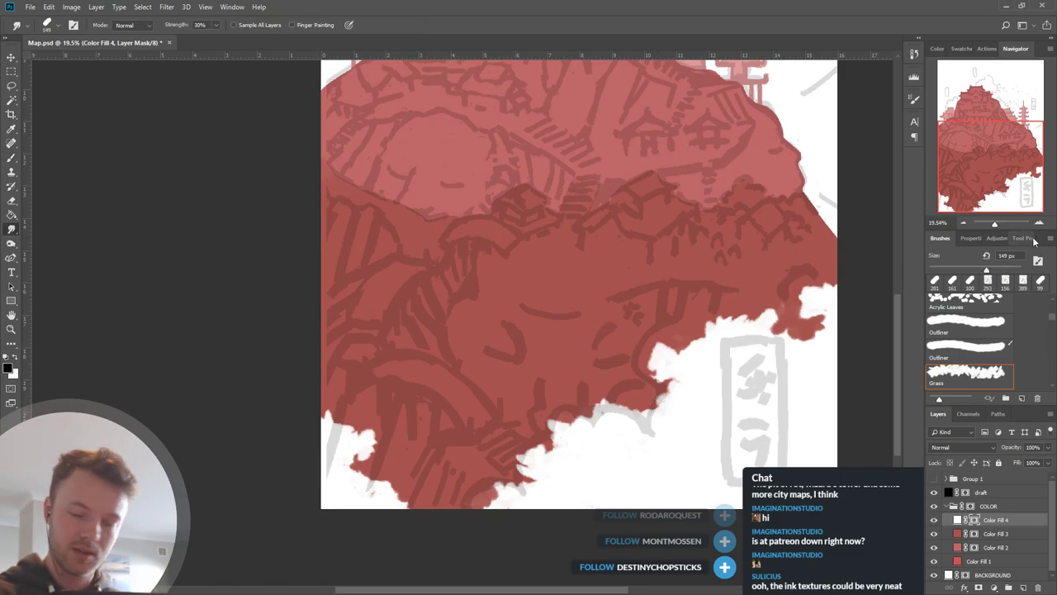
mouse_move(649, 412)
mouse_down()
mouse_move(607, 406)
mouse_move(612, 434)
mouse_move(634, 412)
mouse_move(651, 416)
mouse_move(683, 381)
mouse_move(651, 356)
mouse_move(685, 345)
mouse_move(707, 320)
mouse_move(744, 320)
mouse_move(738, 334)
mouse_move(710, 321)
mouse_move(765, 311)
mouse_move(800, 344)
mouse_move(837, 330)
mouse_move(808, 309)
mouse_move(820, 287)
mouse_move(782, 329)
mouse_up()
mouse_move(595, 423)
mouse_down()
mouse_move(549, 428)
mouse_move(555, 455)
mouse_move(508, 455)
mouse_move(532, 479)
mouse_move(501, 485)
mouse_move(479, 506)
mouse_move(413, 496)
mouse_move(378, 467)
mouse_move(359, 468)
mouse_move(394, 464)
mouse_move(369, 460)
mouse_move(379, 444)
mouse_move(364, 427)
mouse_move(330, 409)
mouse_up()
Sample a light grey and brush it on the Color Fill 4 mask as a semi-transparent pink patch along the bottom-centre edge.
key(b)
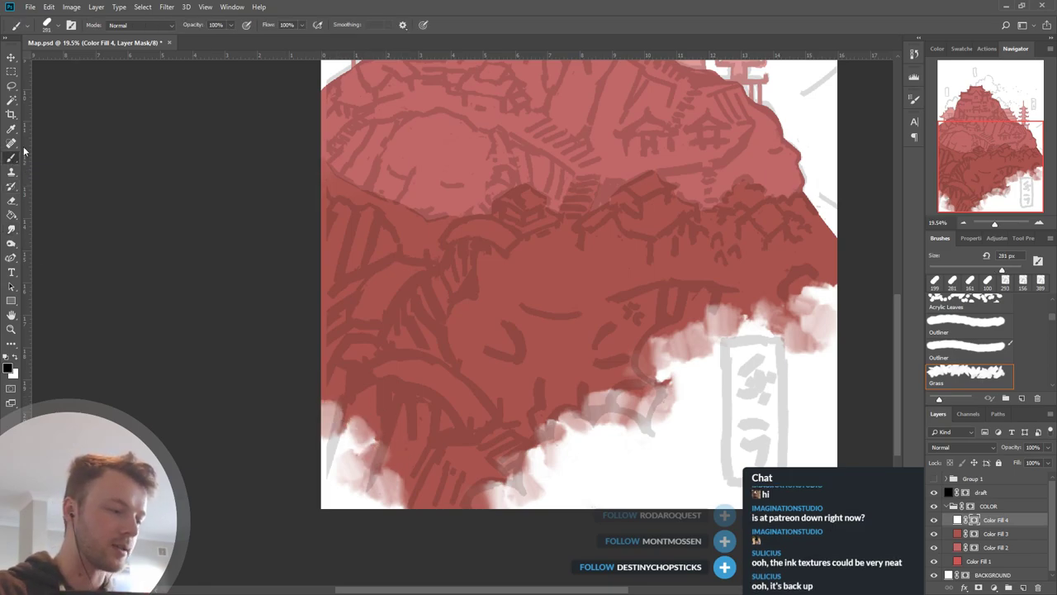
alt+click(677, 413)
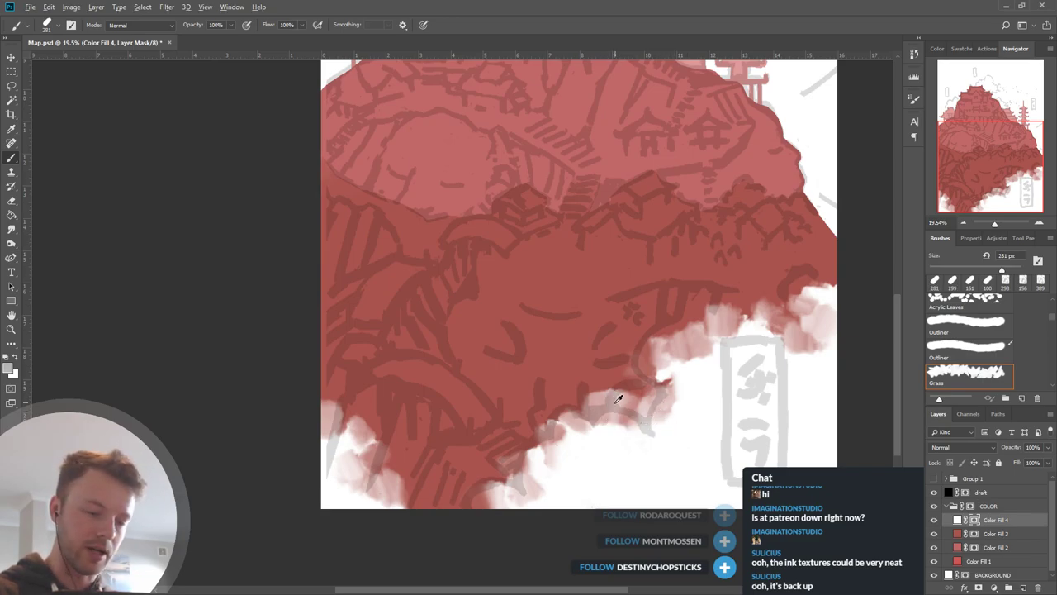
mouse_move(649, 417)
mouse_down()
mouse_move(640, 403)
mouse_move(600, 420)
mouse_move(568, 408)
mouse_up()
key(x)
mouse_move(645, 400)
mouse_down()
mouse_move(587, 393)
mouse_move(608, 374)
mouse_up()
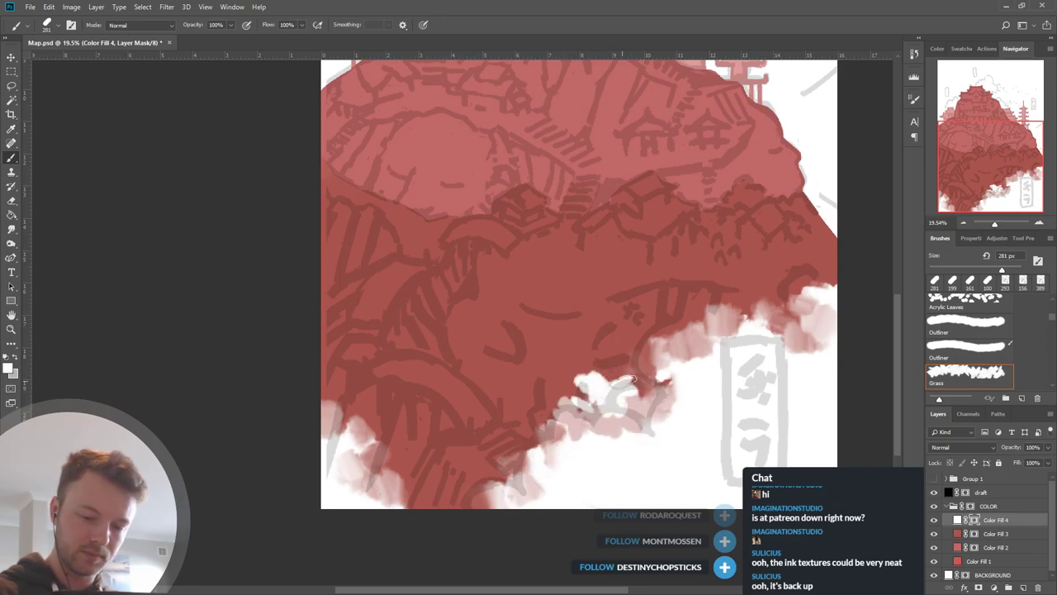
key(ctrl+z)
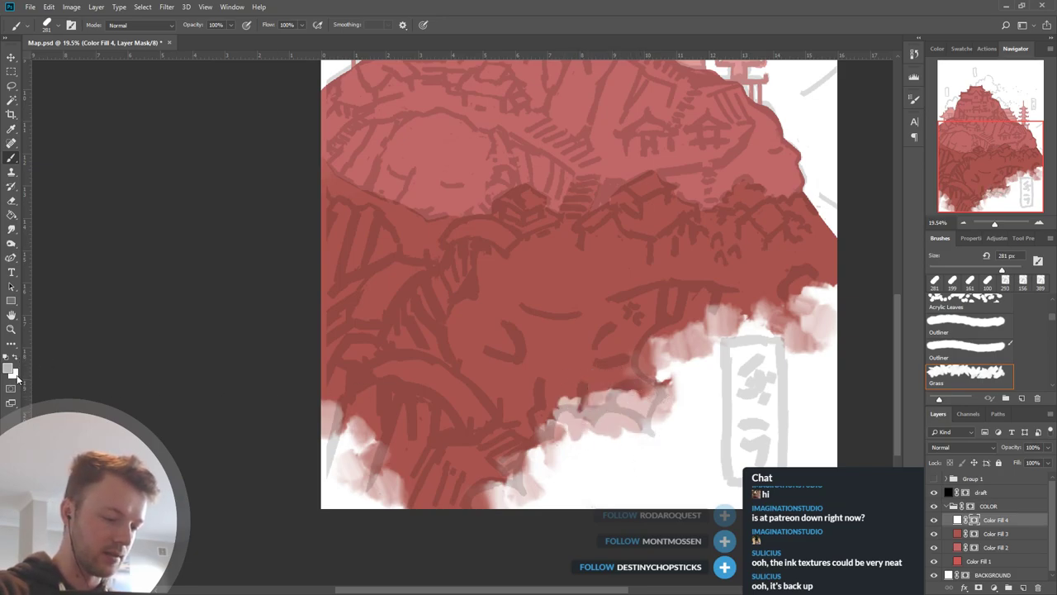
Set the foreground colour to black and paint the Color Fill 4 mask to restore solid red clumps along the upper border of the faded edge.
key(i)
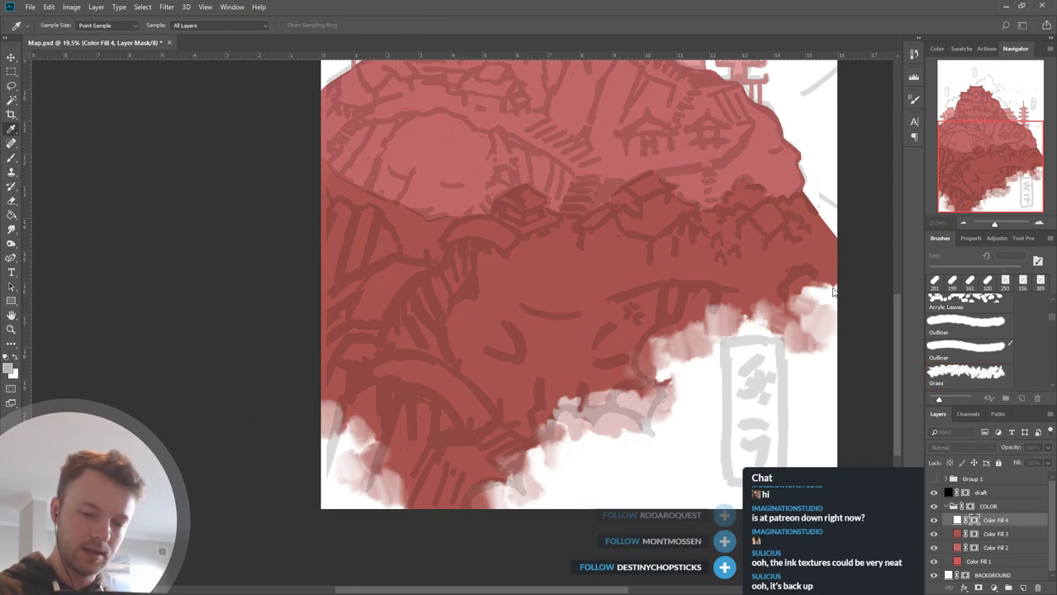
key(b)
key(i)
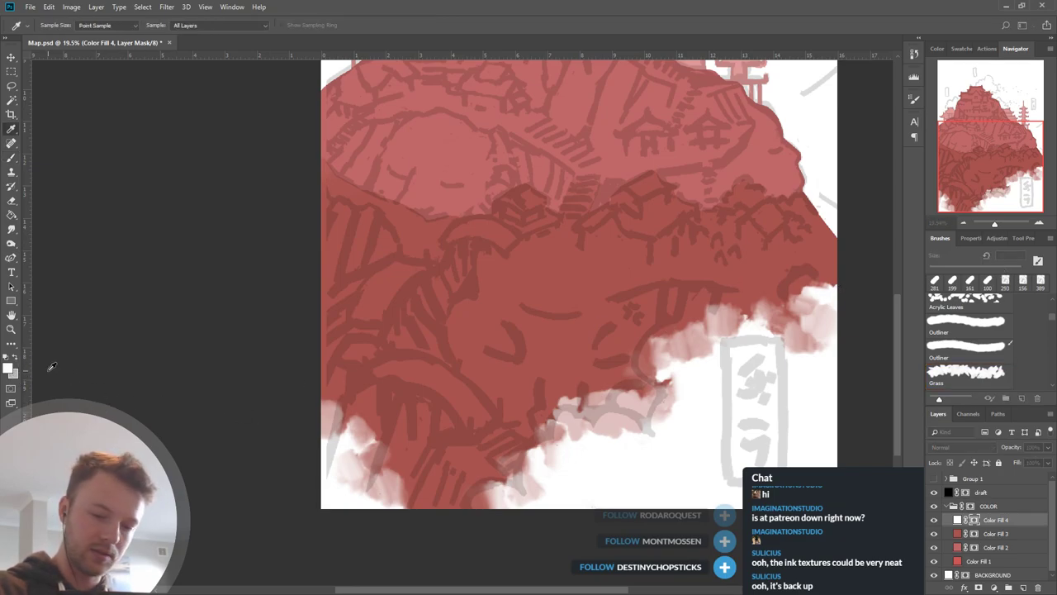
key(b)
key(d)
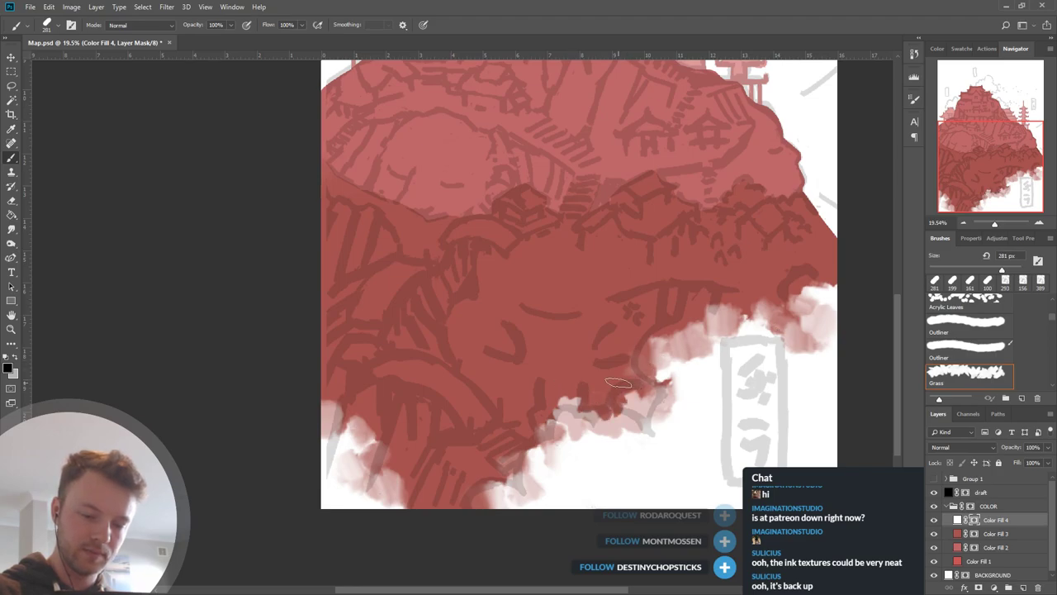
drag(572, 401, 555, 415)
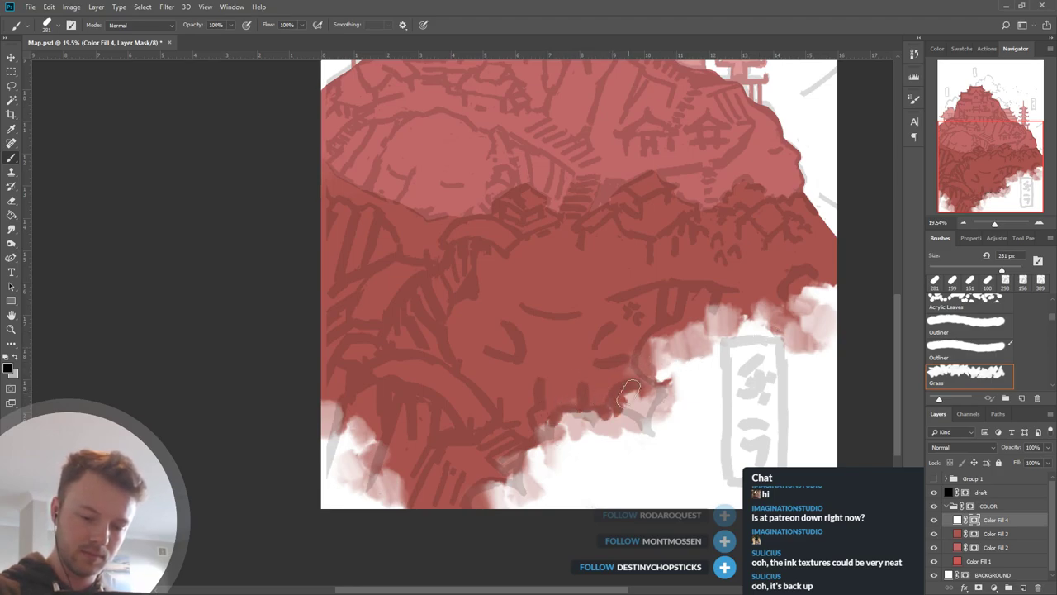
drag(649, 326, 628, 355)
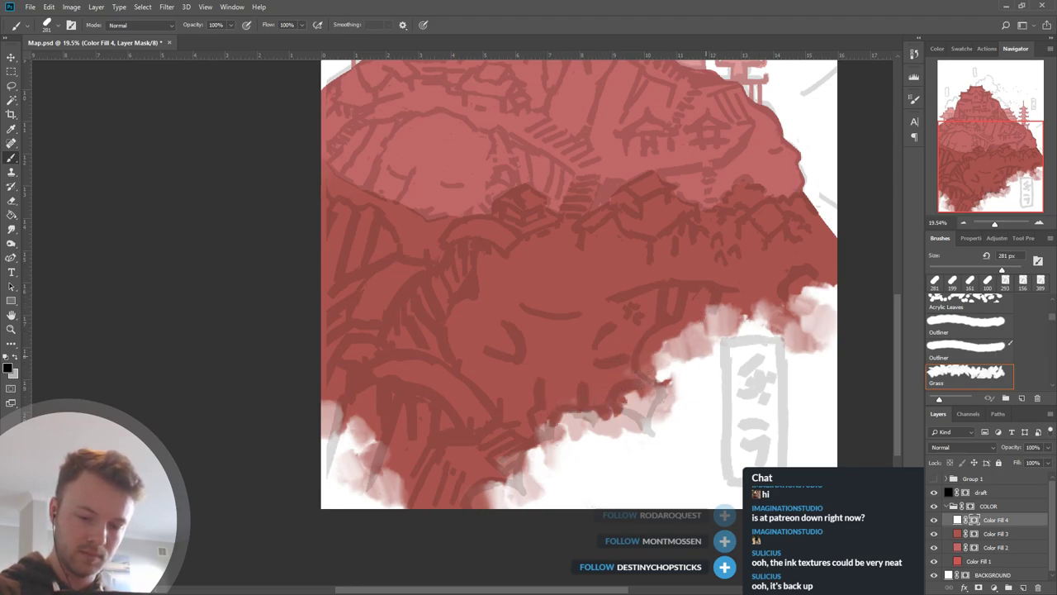
drag(702, 289, 745, 304)
Paint a grey, semi-transparent band of pale pink clumps on the Color Fill 4 mask along the entire lower mountain edge.
key(x)
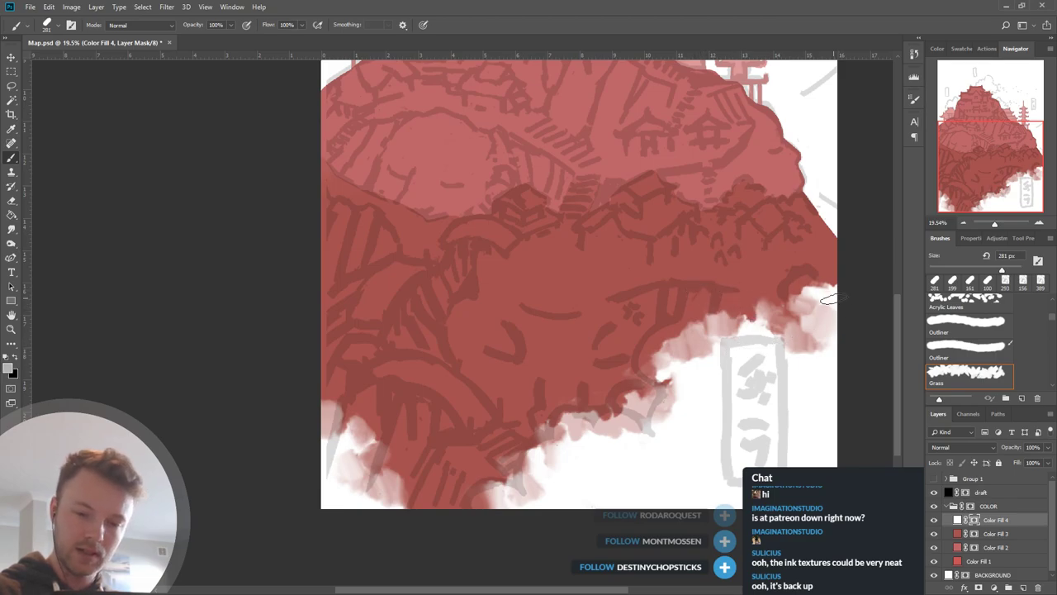
mouse_move(828, 299)
mouse_down()
mouse_move(811, 328)
mouse_move(714, 329)
mouse_move(668, 363)
mouse_move(665, 355)
mouse_move(700, 418)
mouse_move(737, 406)
mouse_move(744, 422)
mouse_move(716, 409)
mouse_move(518, 455)
mouse_move(557, 470)
mouse_move(445, 522)
mouse_move(326, 480)
mouse_move(386, 465)
mouse_move(325, 413)
mouse_up()
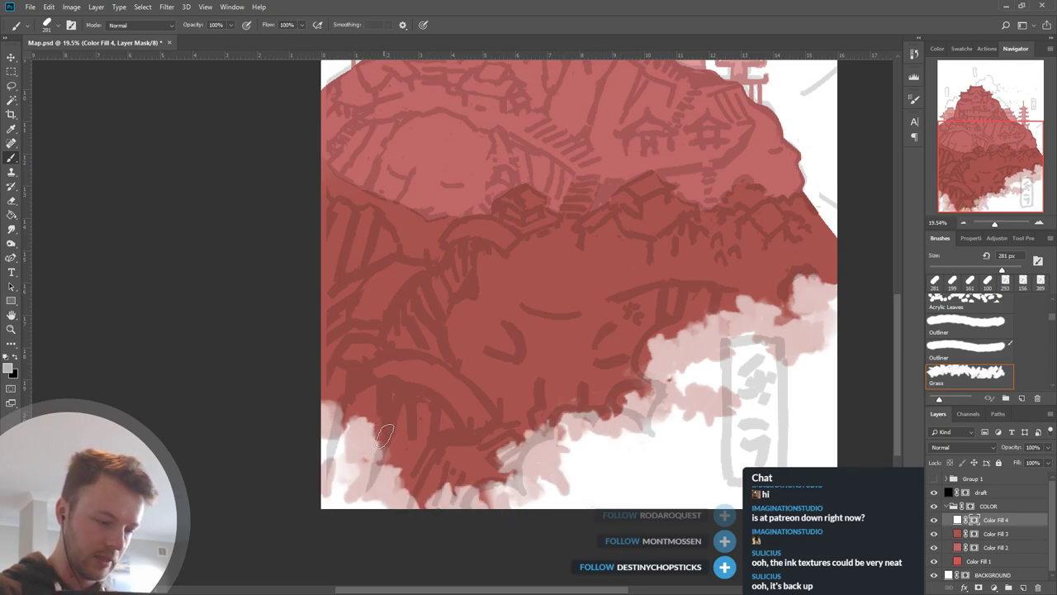
Rework the upper border of the pale pink band on the Color Fill 4 mask with black strokes, cutting jagged red notches across its full length.
key(x)
key(x)
key(x)
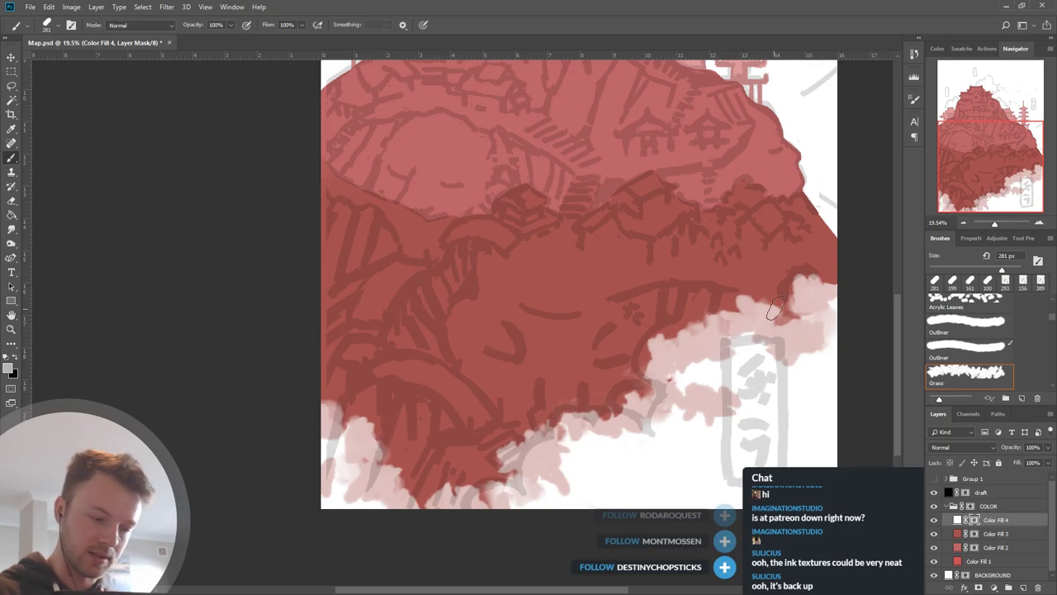
mouse_move(769, 291)
mouse_down()
mouse_move(718, 299)
mouse_move(807, 264)
mouse_up()
mouse_move(656, 330)
mouse_down()
mouse_move(634, 354)
mouse_move(636, 389)
mouse_up()
mouse_move(552, 410)
mouse_down()
mouse_move(504, 447)
mouse_move(501, 470)
mouse_move(471, 497)
mouse_move(403, 437)
mouse_move(378, 439)
mouse_move(377, 461)
mouse_move(411, 443)
mouse_move(381, 455)
mouse_move(381, 407)
mouse_move(329, 393)
mouse_up()
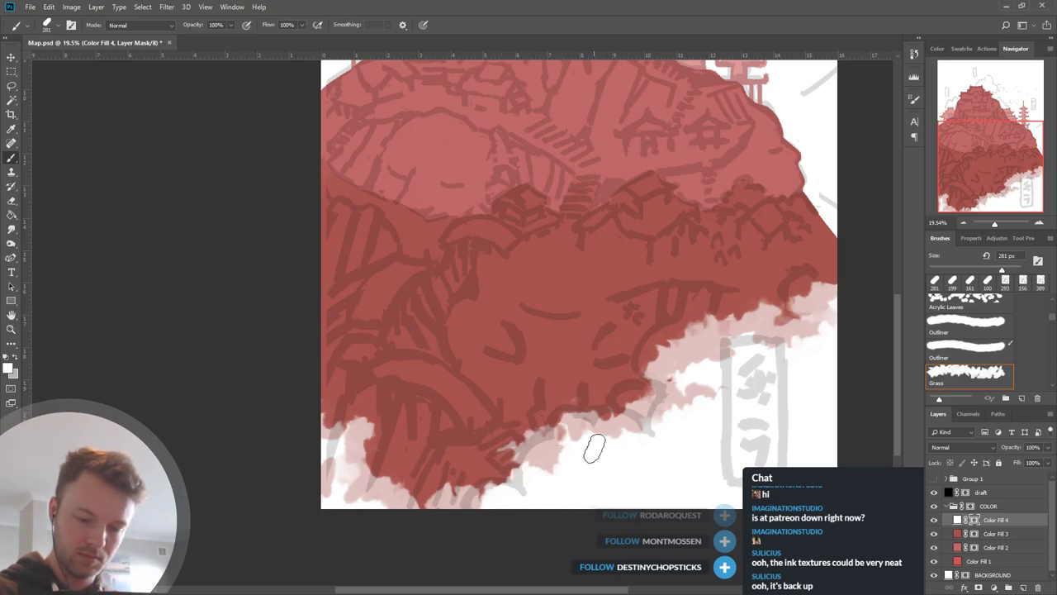
Hide the draft layer and extend the pale pink clumps at the bottom-centre edge with grey strokes on the Color Fill 4 mask.
click(934, 492)
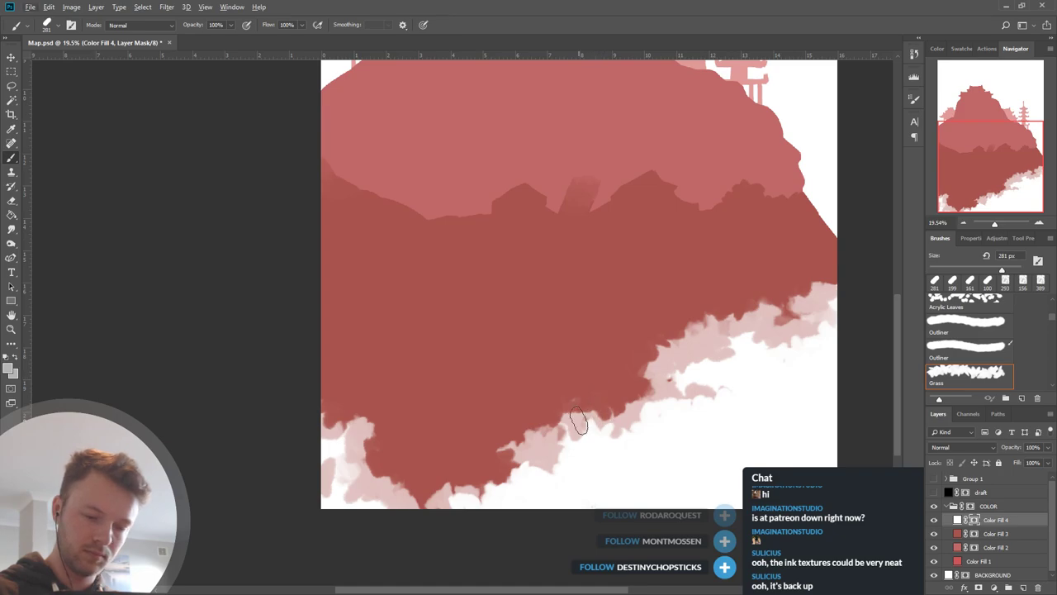
mouse_move(579, 420)
mouse_down()
mouse_move(625, 433)
mouse_move(591, 413)
mouse_move(569, 430)
mouse_move(569, 463)
mouse_move(667, 437)
mouse_move(607, 416)
mouse_move(715, 450)
mouse_move(654, 431)
mouse_move(706, 423)
mouse_move(659, 433)
mouse_up()
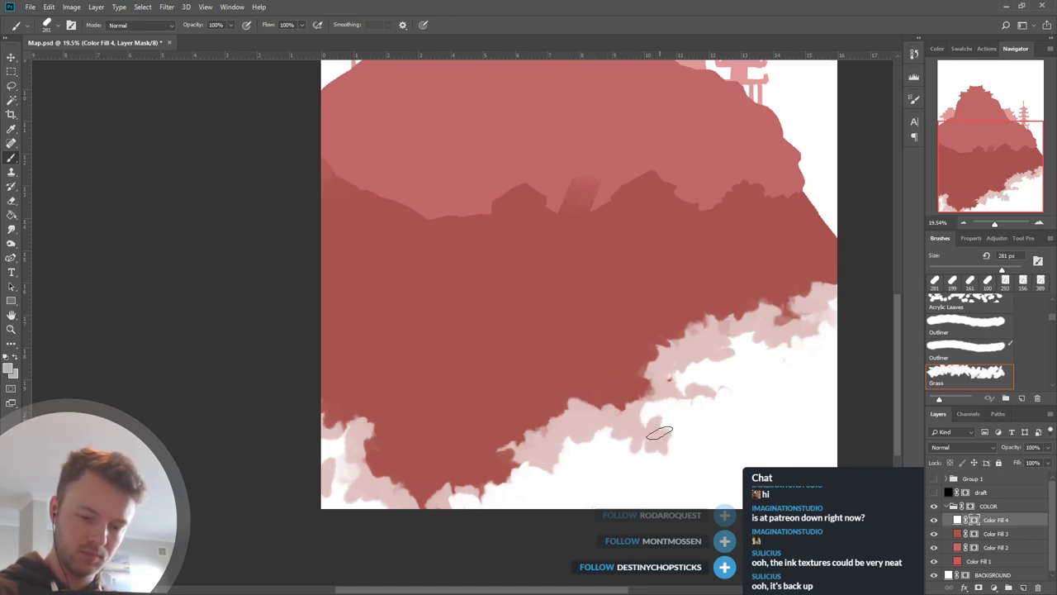
click(1005, 282)
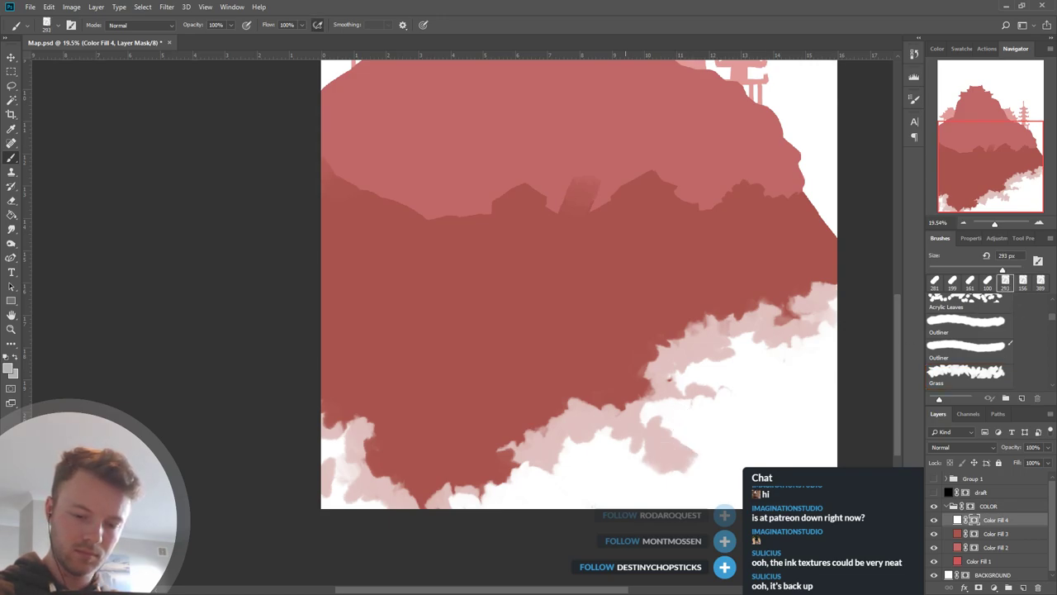
alt+click(692, 465)
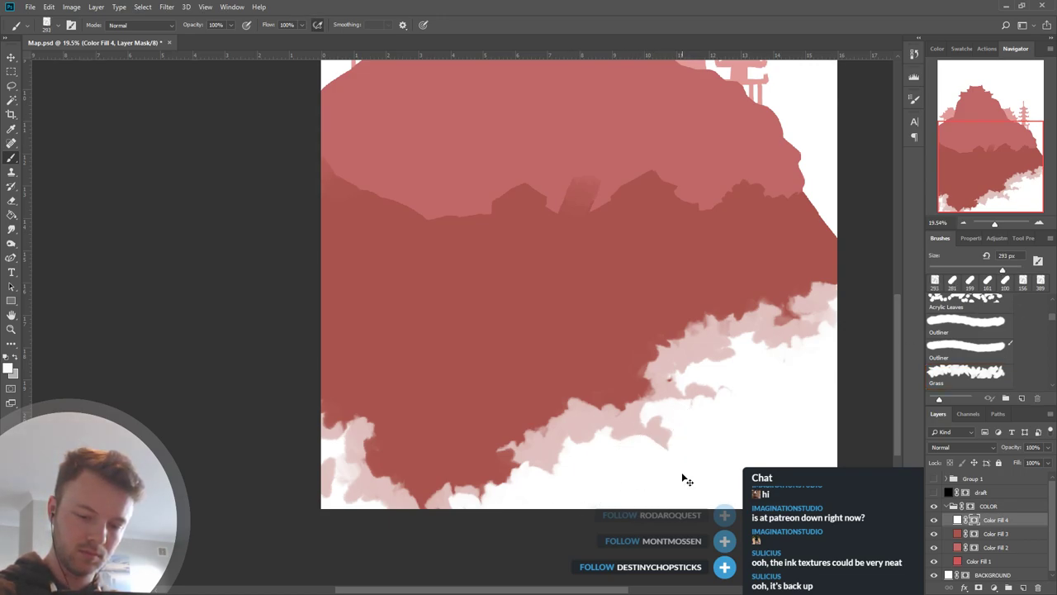
key(ctrl+z)
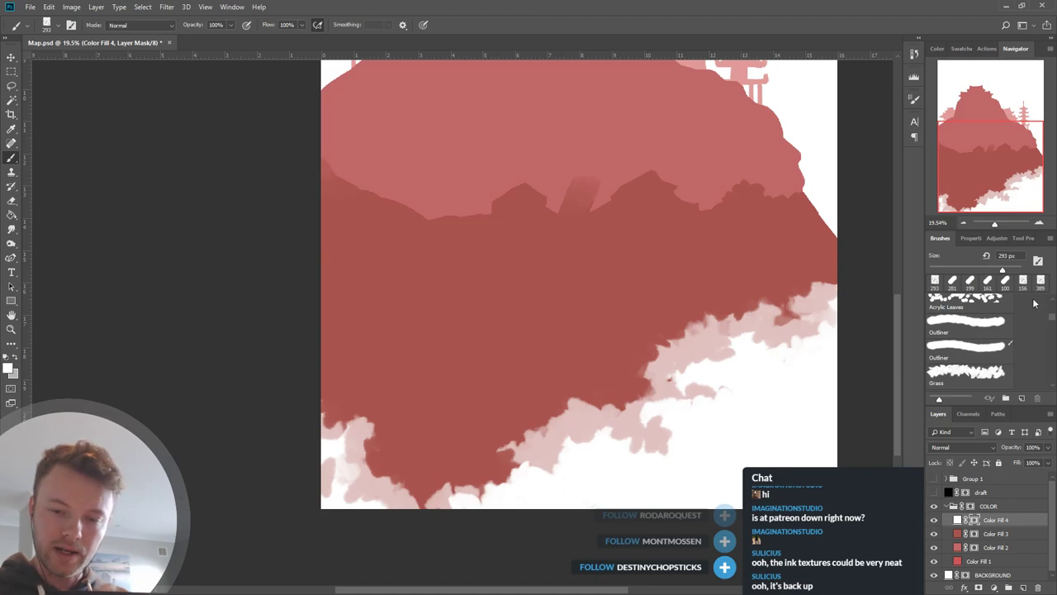
Choose the CHIYOKO brush at 250 px and soften the bottom-centre pale clumps on the Color Fill 4 mask with textured white and grey strokes.
mouse_move(1051, 319)
mouse_down()
mouse_move(1051, 388)
mouse_move(1054, 361)
mouse_up()
click(998, 349)
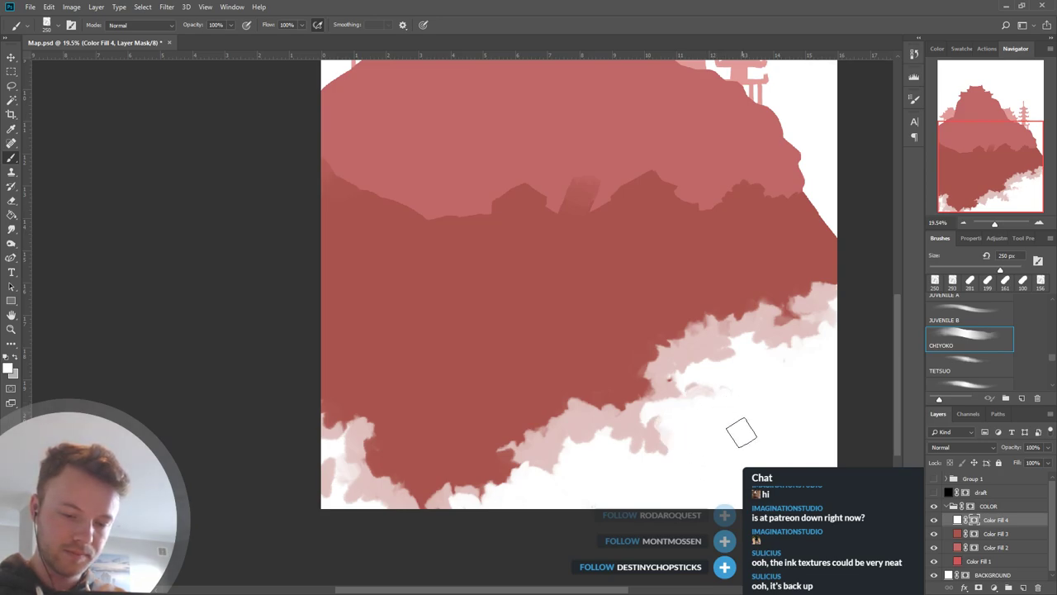
mouse_move(654, 466)
mouse_down()
mouse_move(654, 494)
mouse_move(650, 467)
mouse_move(565, 455)
mouse_move(552, 490)
mouse_move(590, 465)
mouse_move(560, 449)
mouse_move(609, 450)
mouse_move(547, 462)
mouse_move(645, 445)
mouse_move(581, 449)
mouse_move(569, 506)
mouse_move(638, 442)
mouse_move(577, 439)
mouse_move(556, 482)
mouse_move(553, 446)
mouse_move(592, 437)
mouse_move(566, 464)
mouse_move(599, 423)
mouse_move(571, 408)
mouse_move(531, 455)
mouse_move(587, 419)
mouse_move(641, 428)
mouse_move(598, 408)
mouse_move(585, 441)
mouse_move(676, 450)
mouse_move(676, 394)
mouse_up()
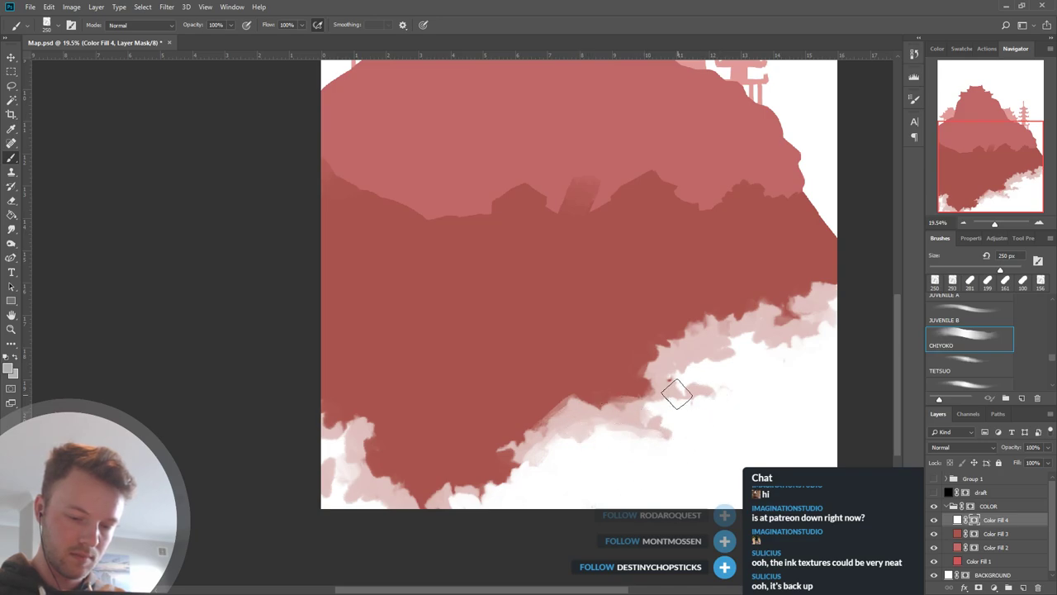
mouse_move(573, 390)
mouse_down()
mouse_move(555, 422)
mouse_move(544, 412)
mouse_move(565, 386)
mouse_up()
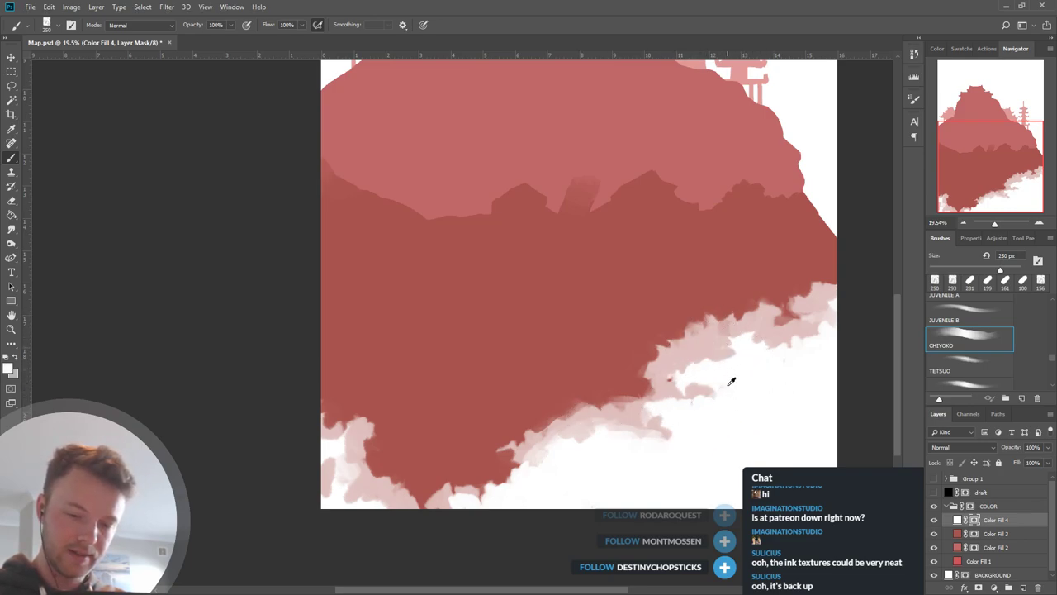
Blend the pale clumps along the centre-right mountain edge on the Color Fill 4 mask with white and grey CHIYOKO strokes.
mouse_move(731, 381)
mouse_down()
mouse_move(764, 371)
mouse_move(733, 365)
mouse_move(742, 357)
mouse_move(790, 358)
mouse_up()
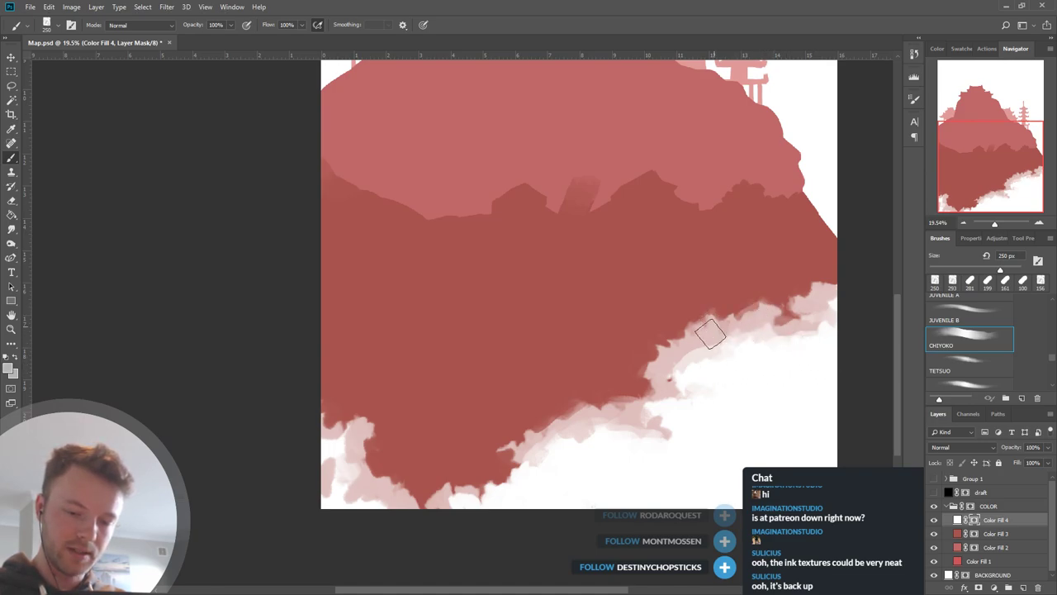
mouse_move(667, 354)
mouse_down()
mouse_move(660, 393)
mouse_move(594, 378)
mouse_move(629, 368)
mouse_move(599, 368)
mouse_move(654, 338)
mouse_move(693, 333)
mouse_move(752, 287)
mouse_move(683, 334)
mouse_move(663, 321)
mouse_move(634, 351)
mouse_move(697, 425)
mouse_move(613, 403)
mouse_move(590, 414)
mouse_move(609, 459)
mouse_move(595, 445)
mouse_move(605, 464)
mouse_move(636, 468)
mouse_move(585, 479)
mouse_move(630, 469)
mouse_move(599, 487)
mouse_move(604, 431)
mouse_move(550, 486)
mouse_move(635, 475)
mouse_up()
alt+click(621, 348)
alt+click(662, 459)
alt+click(583, 471)
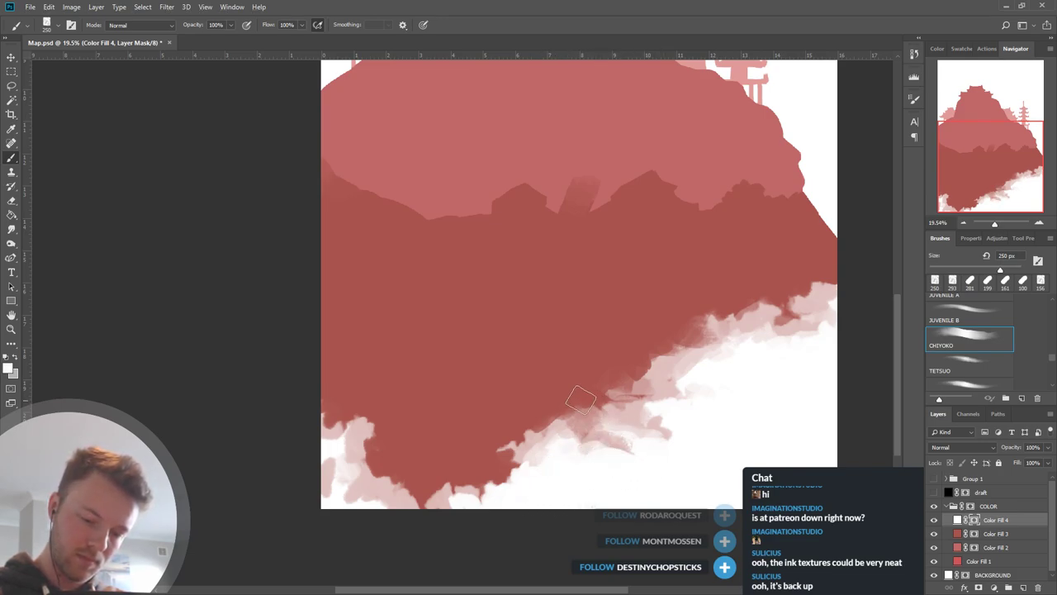
mouse_move(602, 401)
mouse_down()
mouse_move(580, 416)
mouse_move(577, 406)
mouse_move(572, 415)
mouse_move(541, 410)
mouse_move(552, 410)
mouse_move(493, 447)
mouse_up()
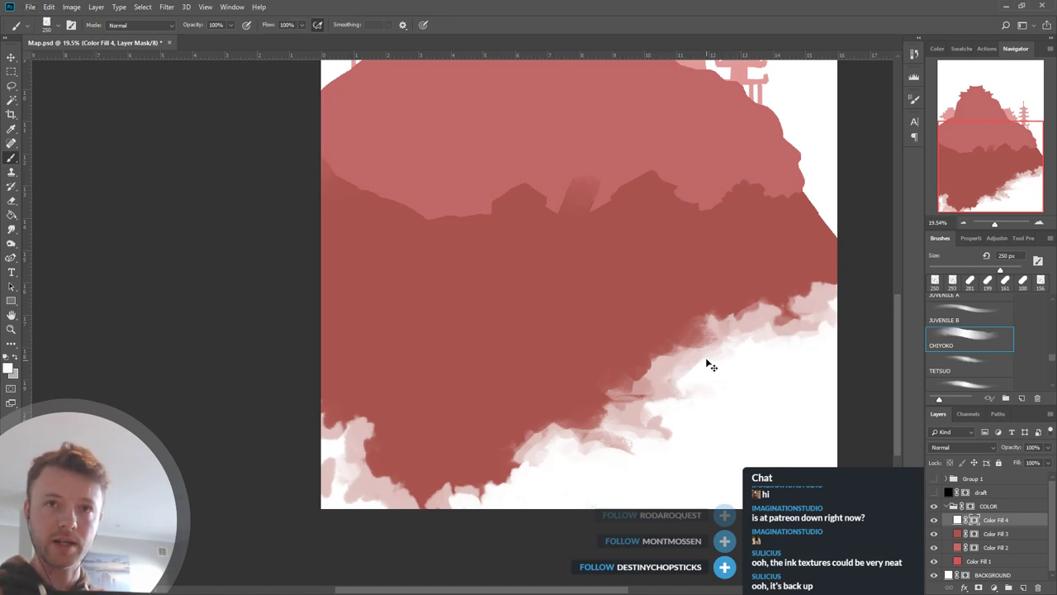
Soften the mountain edge at the right, lower-left corner and bottom centre on the Color Fill 4 mask with black and grey strokes.
mouse_move(640, 360)
mouse_down()
mouse_move(724, 358)
mouse_move(692, 338)
mouse_move(725, 296)
mouse_up()
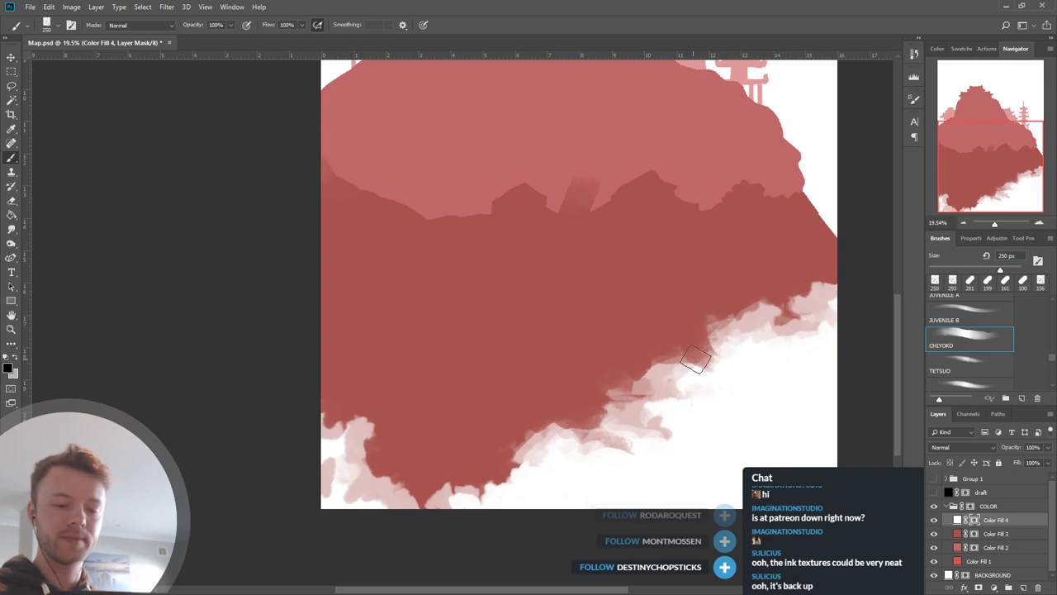
mouse_move(750, 304)
mouse_down()
mouse_move(789, 305)
mouse_move(739, 299)
mouse_move(806, 280)
mouse_move(791, 290)
mouse_move(839, 296)
mouse_move(793, 256)
mouse_move(808, 279)
mouse_up()
mouse_move(401, 421)
mouse_down()
mouse_move(397, 451)
mouse_move(354, 476)
mouse_move(414, 483)
mouse_move(427, 515)
mouse_move(392, 481)
mouse_move(481, 508)
mouse_move(444, 478)
mouse_move(525, 473)
mouse_move(439, 520)
mouse_move(476, 481)
mouse_move(351, 417)
mouse_move(388, 435)
mouse_move(380, 466)
mouse_move(361, 425)
mouse_move(383, 450)
mouse_move(347, 440)
mouse_move(364, 472)
mouse_move(329, 462)
mouse_up()
drag(676, 431, 643, 445)
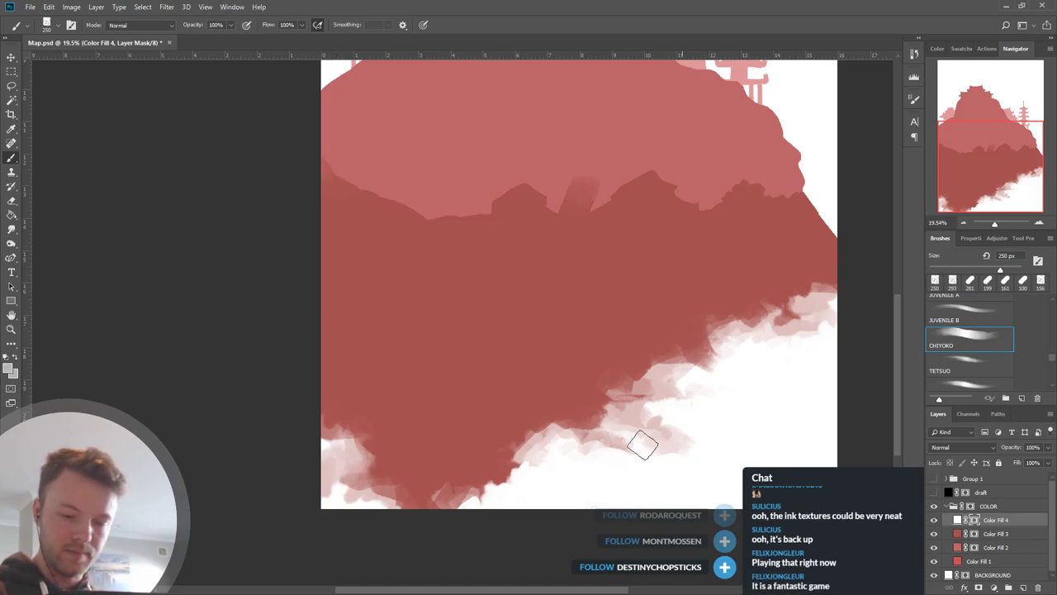
mouse_move(527, 488)
mouse_down()
mouse_move(493, 498)
mouse_move(514, 507)
mouse_up()
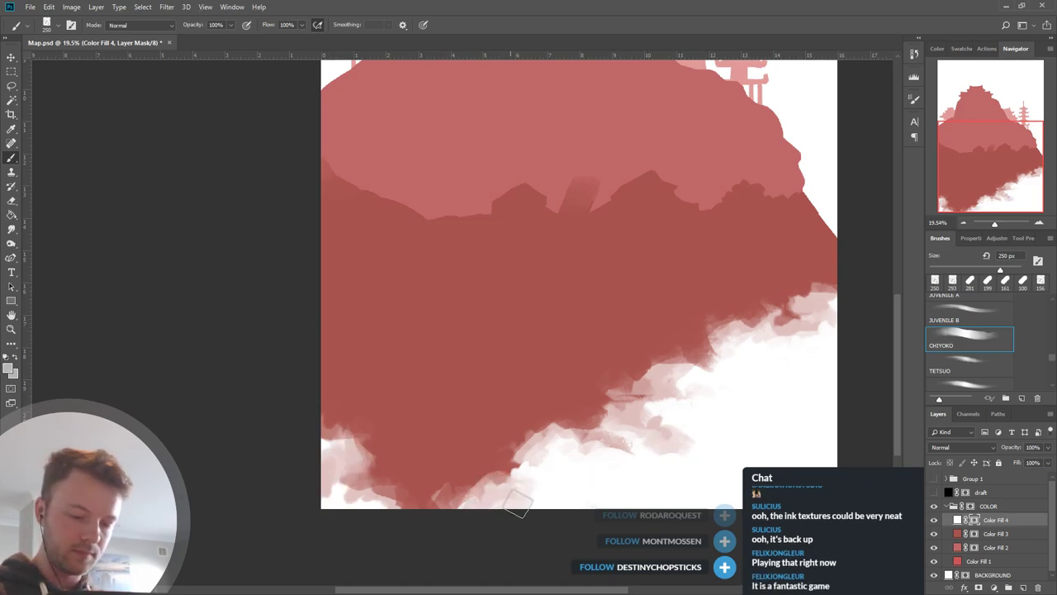
Layer faint pink, cloud-like strokes over the white area below the central mountain edge on the Color Fill 4 mask, blending them with white.
alt+click(577, 481)
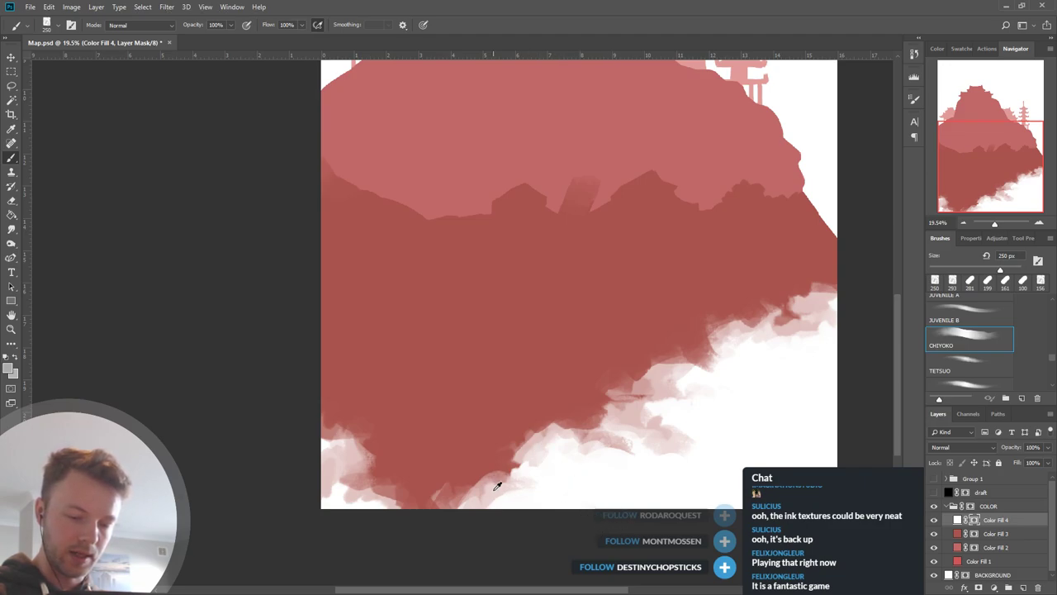
mouse_move(496, 485)
mouse_down()
mouse_move(553, 505)
mouse_move(524, 491)
mouse_move(518, 507)
mouse_move(634, 449)
mouse_move(664, 460)
mouse_move(720, 448)
mouse_move(717, 437)
mouse_move(754, 406)
mouse_move(621, 473)
mouse_up()
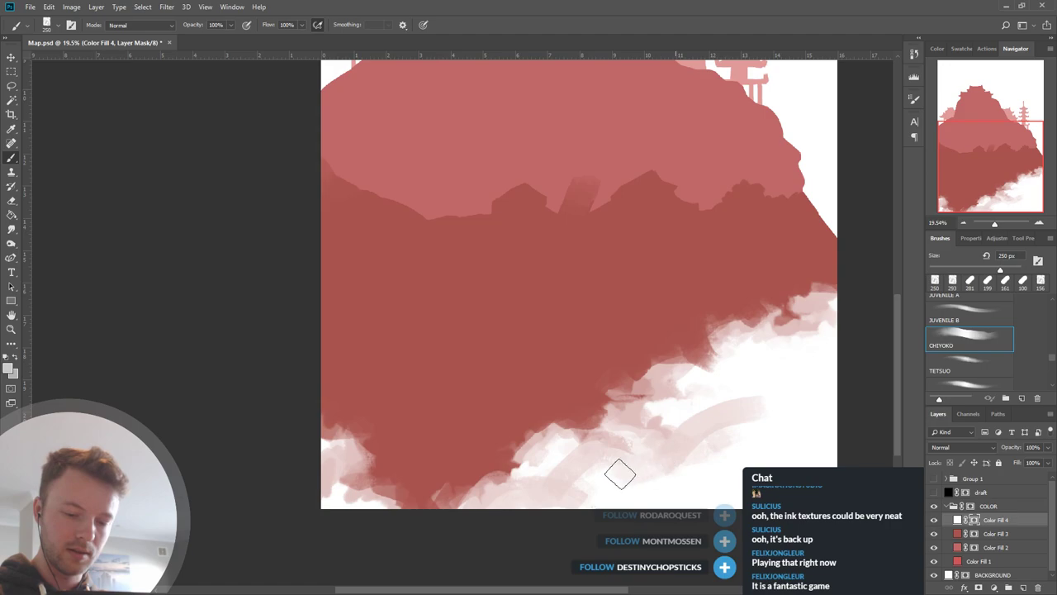
alt+click(782, 439)
drag(746, 412, 679, 457)
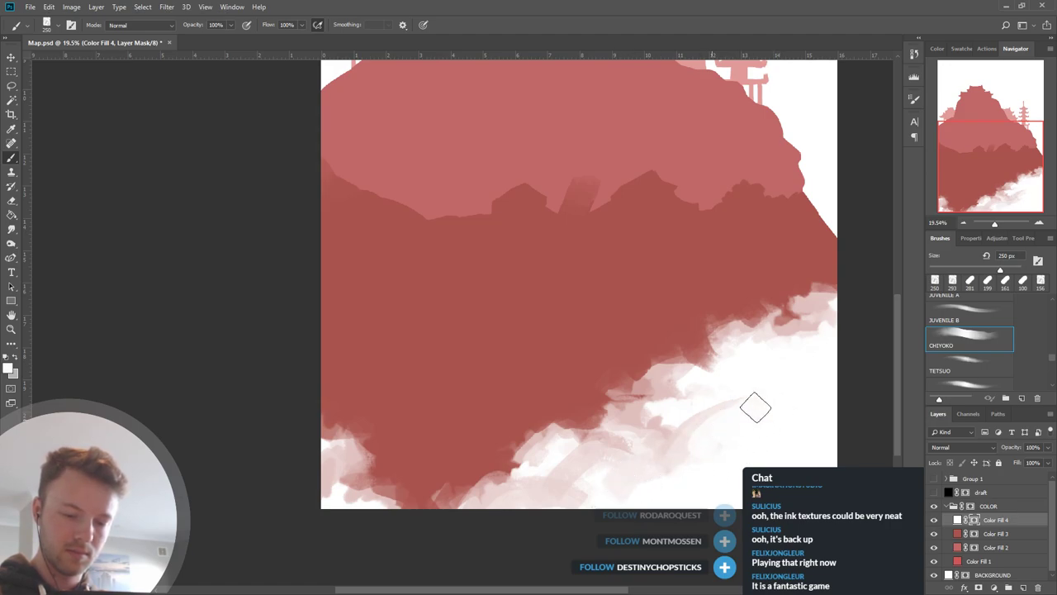
mouse_move(587, 482)
mouse_down()
mouse_move(573, 511)
mouse_move(547, 457)
mouse_move(612, 474)
mouse_move(600, 496)
mouse_up()
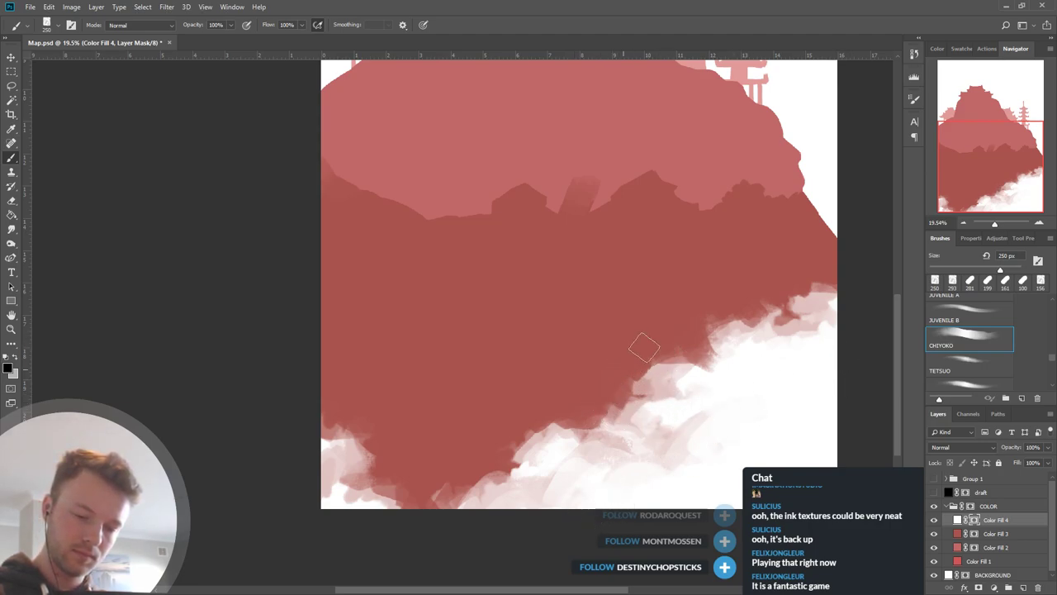
mouse_move(624, 377)
mouse_down()
mouse_move(657, 376)
mouse_move(643, 384)
mouse_up()
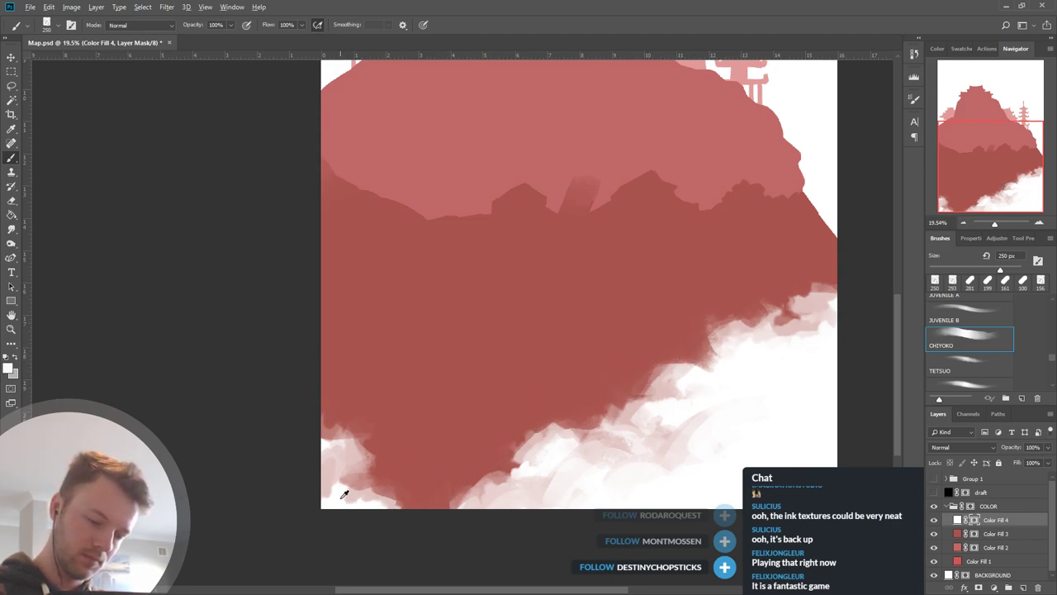
Touch up the lower-left clumps and reshape the far-right clumps into soft, rounded clouds on the Color Fill 4 mask.
drag(345, 494, 357, 518)
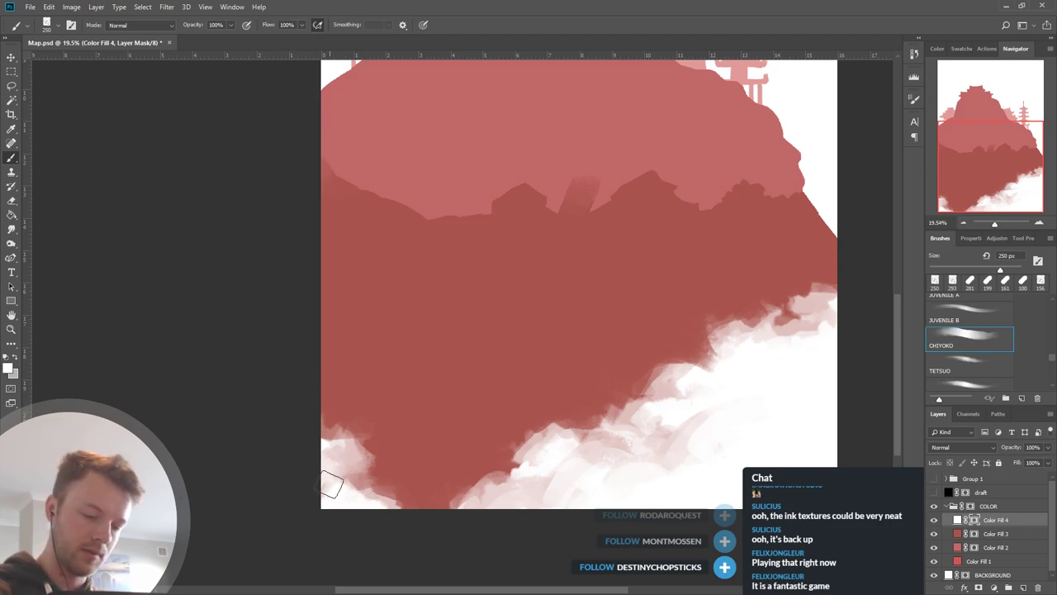
drag(335, 423, 360, 422)
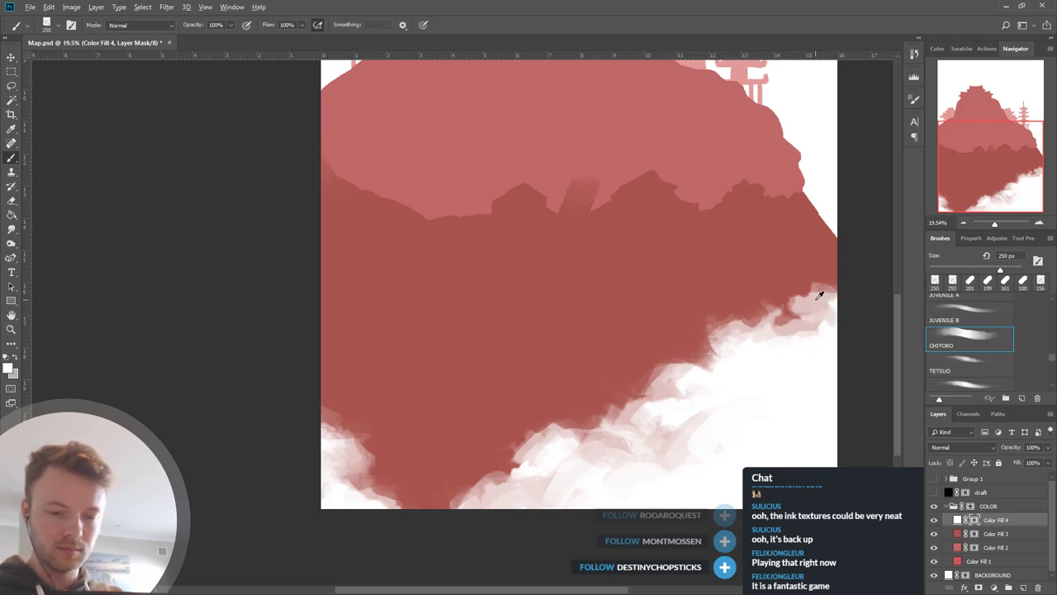
mouse_move(813, 290)
mouse_down()
mouse_move(845, 282)
mouse_move(811, 308)
mouse_move(825, 286)
mouse_move(816, 312)
mouse_move(802, 309)
mouse_move(785, 329)
mouse_move(730, 335)
mouse_move(778, 312)
mouse_up()
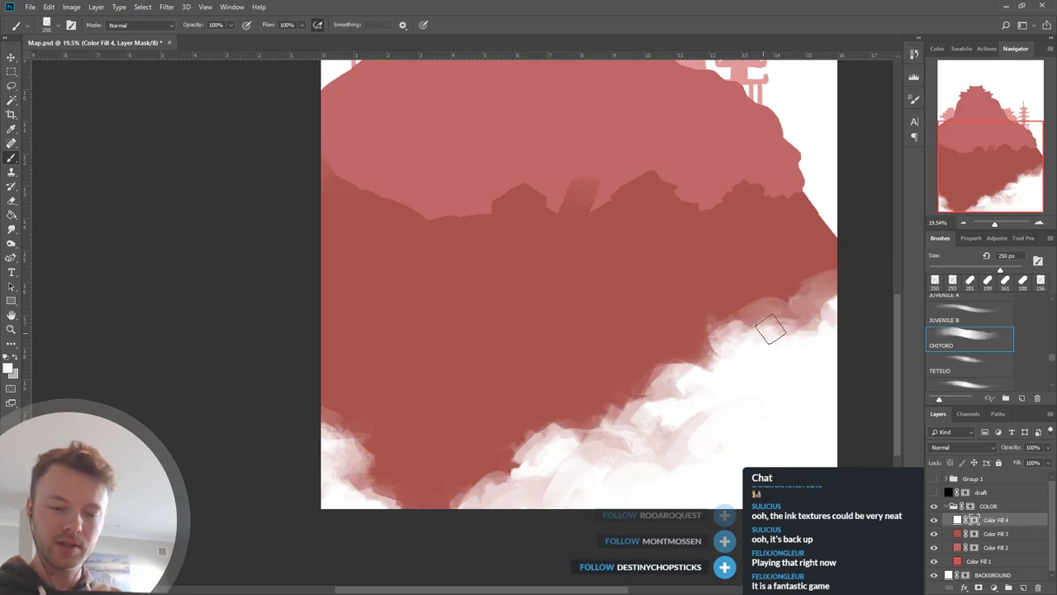
mouse_move(821, 338)
mouse_down()
mouse_move(835, 308)
mouse_move(807, 332)
mouse_move(844, 300)
mouse_move(819, 349)
mouse_move(833, 295)
mouse_move(845, 304)
mouse_move(811, 325)
mouse_move(820, 335)
mouse_move(843, 302)
mouse_move(823, 304)
mouse_move(852, 304)
mouse_move(821, 308)
mouse_move(833, 342)
mouse_move(834, 301)
mouse_move(848, 349)
mouse_up()
key(ctrl+z)
key(ctrl+z)
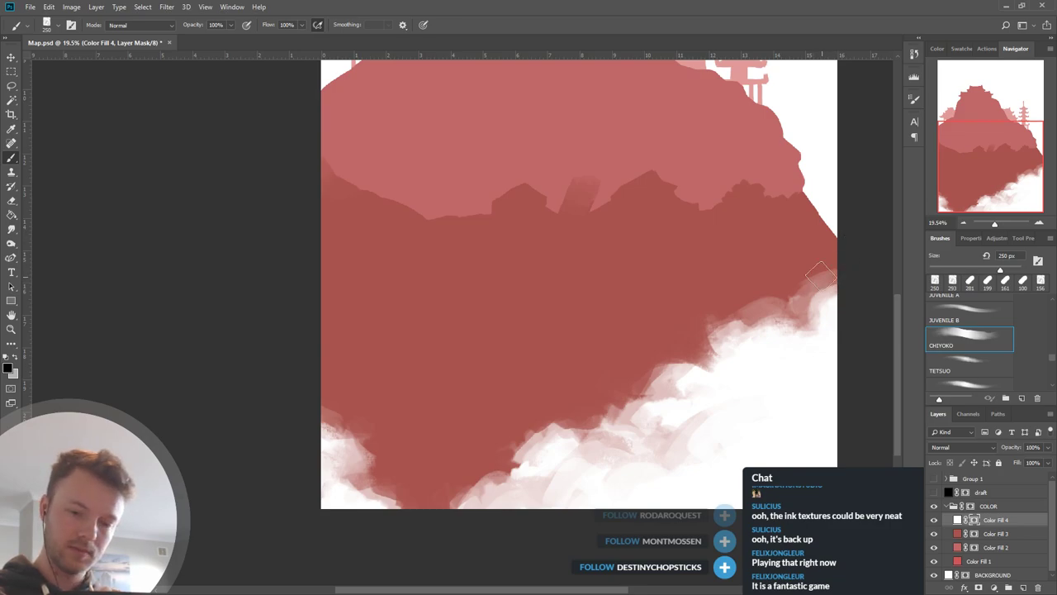
mouse_move(822, 277)
mouse_down()
mouse_move(796, 303)
mouse_move(799, 279)
mouse_move(772, 307)
mouse_up()
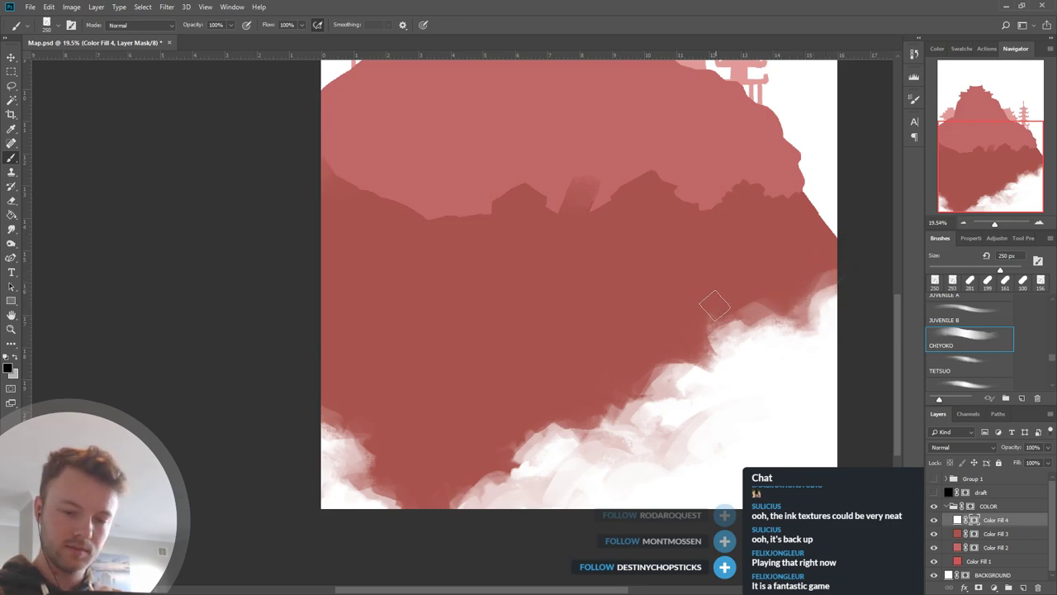
drag(672, 368, 656, 384)
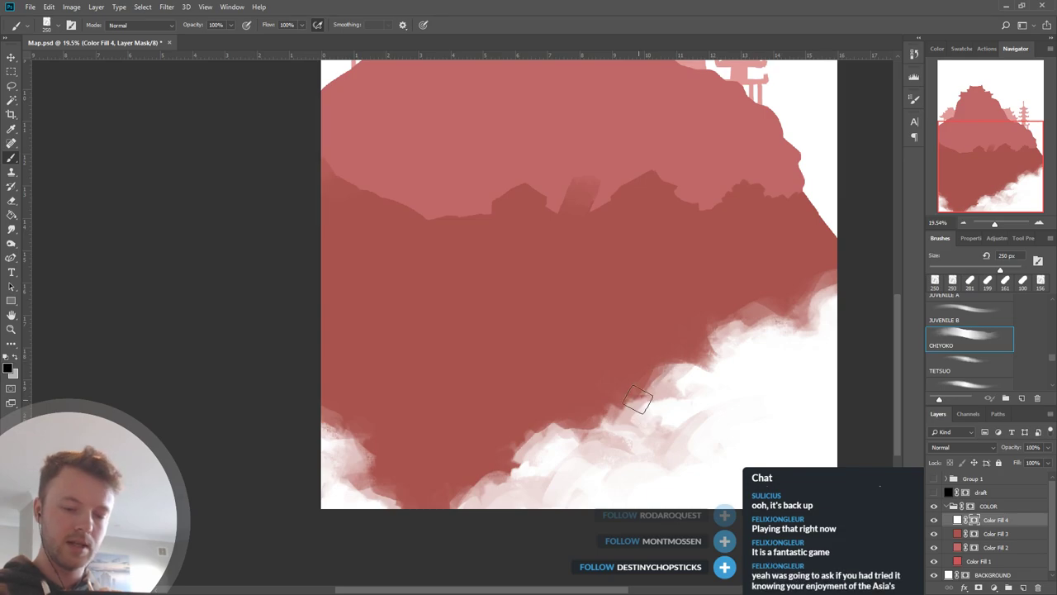
Paint white over the faint pink wisps in the bottom-centre cloud area on the Color Fill 4 mask.
scroll(727, 446, down, 5)
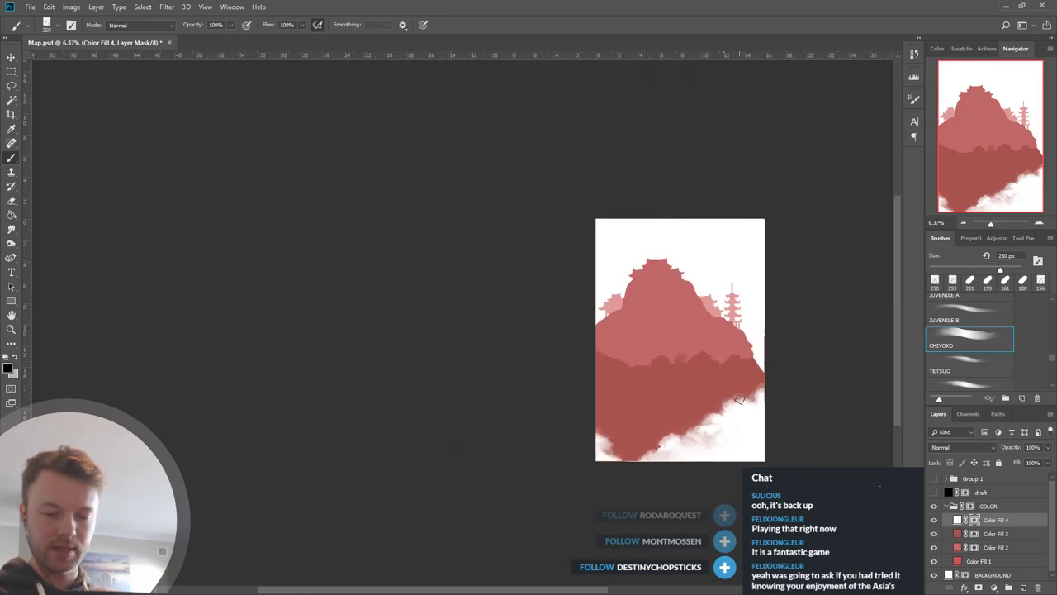
scroll(728, 450, up, 3)
scroll(730, 448, up, 2)
alt+click(729, 397)
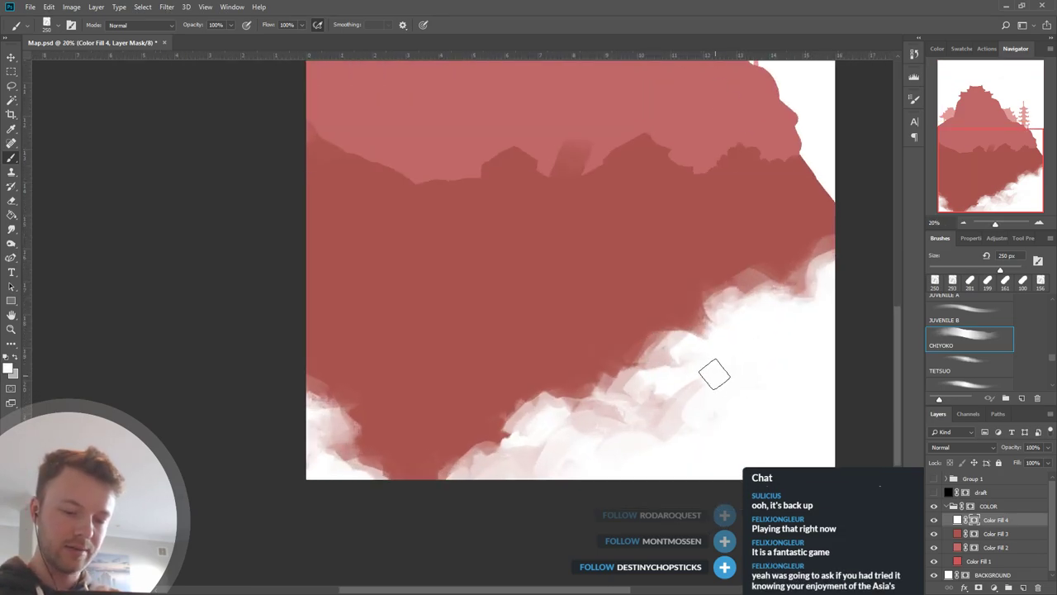
mouse_move(715, 374)
mouse_down()
mouse_move(680, 478)
mouse_move(714, 385)
mouse_move(688, 440)
mouse_move(581, 456)
mouse_move(602, 471)
mouse_move(538, 443)
mouse_move(607, 476)
mouse_move(486, 521)
mouse_up()
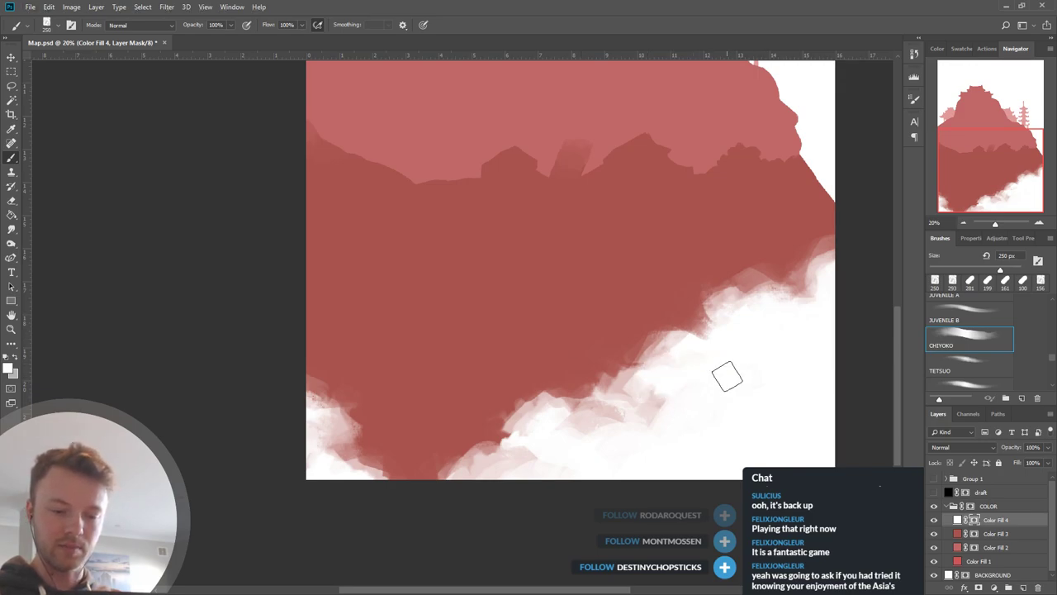
Check the Group 1 reference images, and paint a darker grey, semi-transparent pink band along the whole lower mountain edge on the Color Fill 4 mask.
click(935, 479)
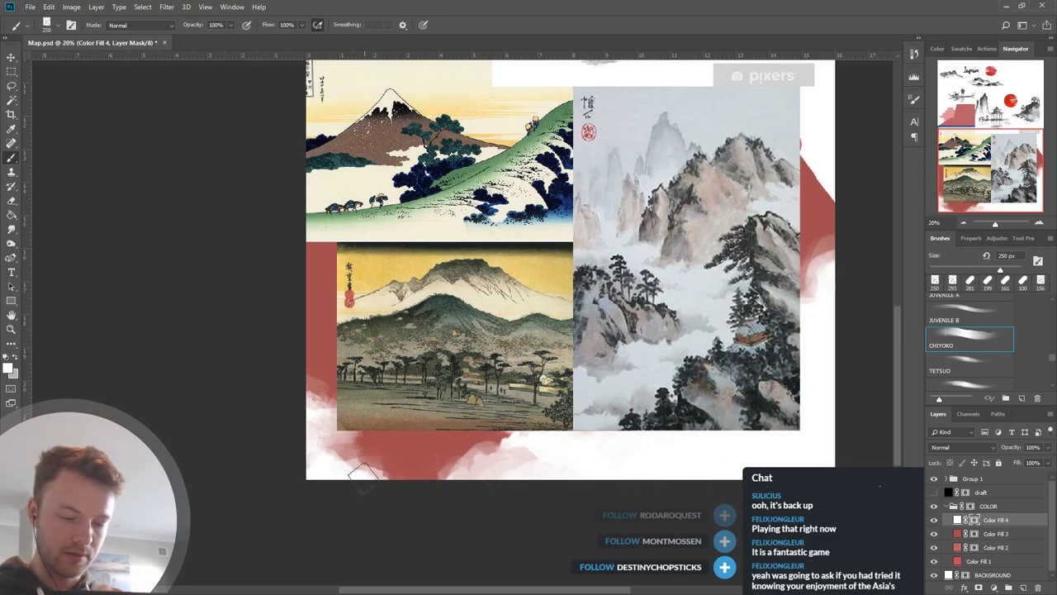
click(934, 480)
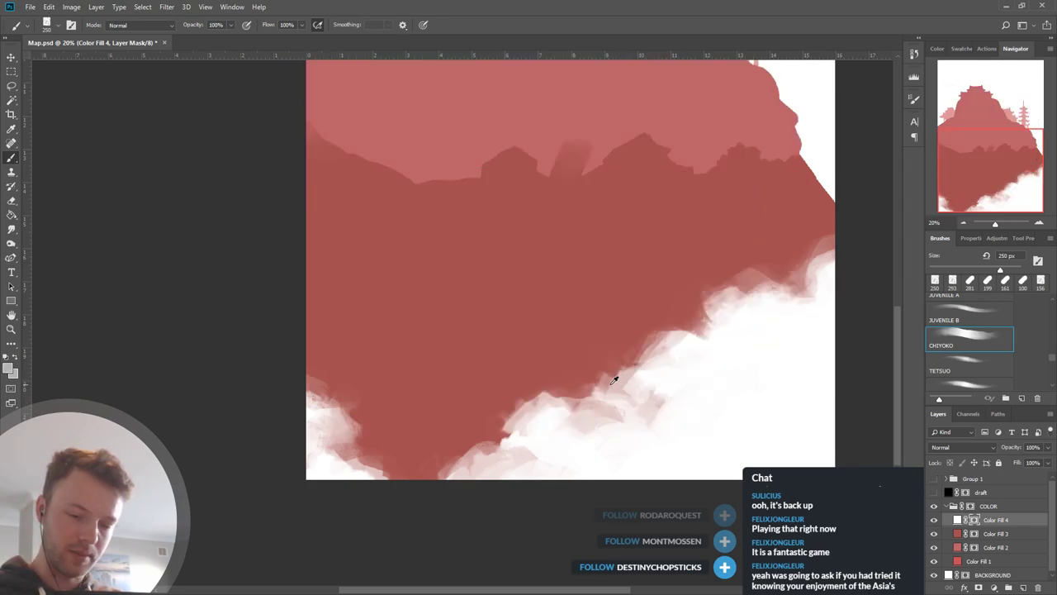
mouse_move(608, 401)
mouse_down()
mouse_move(630, 372)
mouse_move(622, 402)
mouse_move(645, 416)
mouse_move(605, 412)
mouse_move(618, 385)
mouse_move(609, 418)
mouse_move(588, 400)
mouse_up()
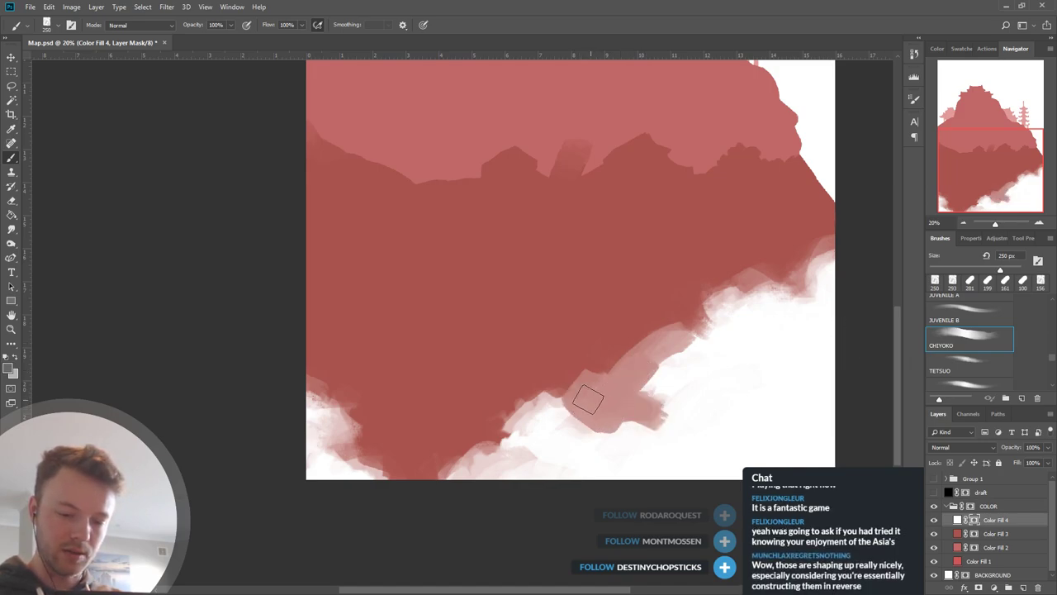
mouse_move(763, 319)
mouse_down()
mouse_move(721, 310)
mouse_move(793, 302)
mouse_move(802, 310)
mouse_move(794, 317)
mouse_move(803, 278)
mouse_move(782, 306)
mouse_move(722, 312)
mouse_up()
mouse_move(505, 448)
mouse_down()
mouse_move(558, 455)
mouse_move(538, 457)
mouse_move(570, 392)
mouse_move(624, 458)
mouse_move(623, 441)
mouse_move(580, 466)
mouse_move(626, 432)
mouse_move(561, 463)
mouse_move(508, 452)
mouse_move(368, 479)
mouse_move(394, 481)
mouse_move(339, 445)
mouse_move(286, 389)
mouse_move(305, 387)
mouse_move(404, 441)
mouse_move(319, 396)
mouse_move(364, 385)
mouse_move(349, 401)
mouse_move(363, 416)
mouse_move(354, 434)
mouse_move(396, 425)
mouse_move(367, 462)
mouse_move(411, 472)
mouse_move(482, 470)
mouse_move(444, 464)
mouse_move(460, 470)
mouse_move(518, 439)
mouse_move(491, 439)
mouse_move(448, 463)
mouse_move(578, 433)
mouse_move(518, 424)
mouse_move(547, 405)
mouse_up()
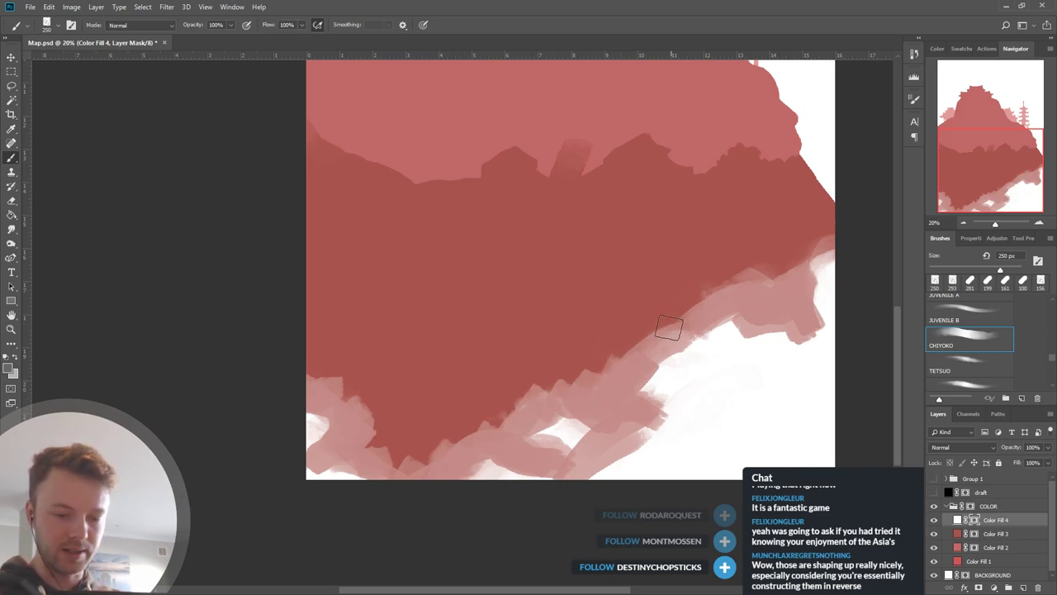
mouse_move(679, 320)
mouse_down()
mouse_move(670, 333)
mouse_move(792, 276)
mouse_move(801, 284)
mouse_up()
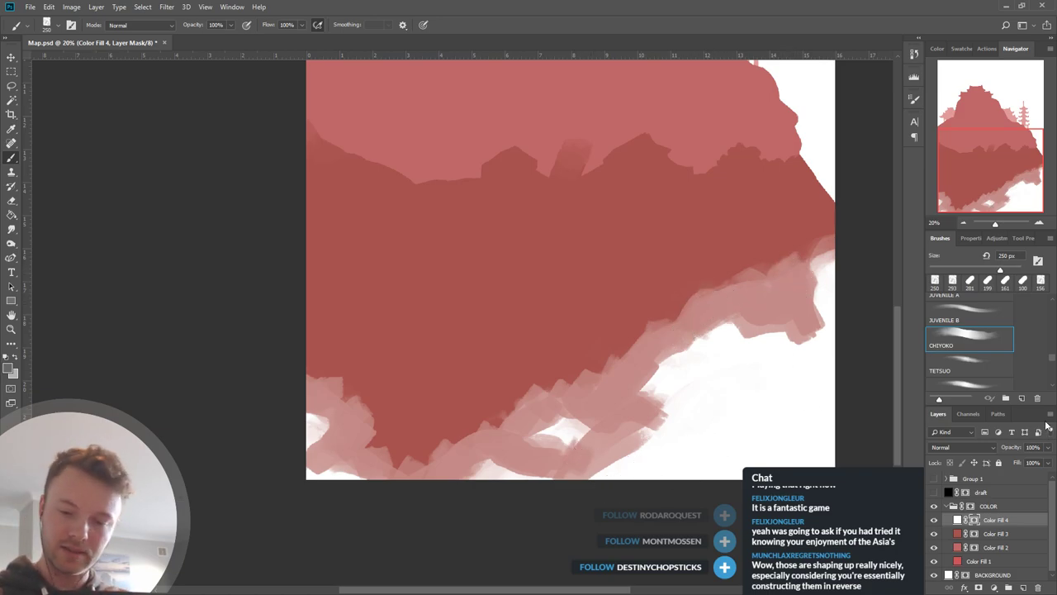
Choose Sampled Brush 10 1 at 166 px and cut back the underside of the pink band at the bottom centre with light strokes.
scroll(1052, 364, down, 5)
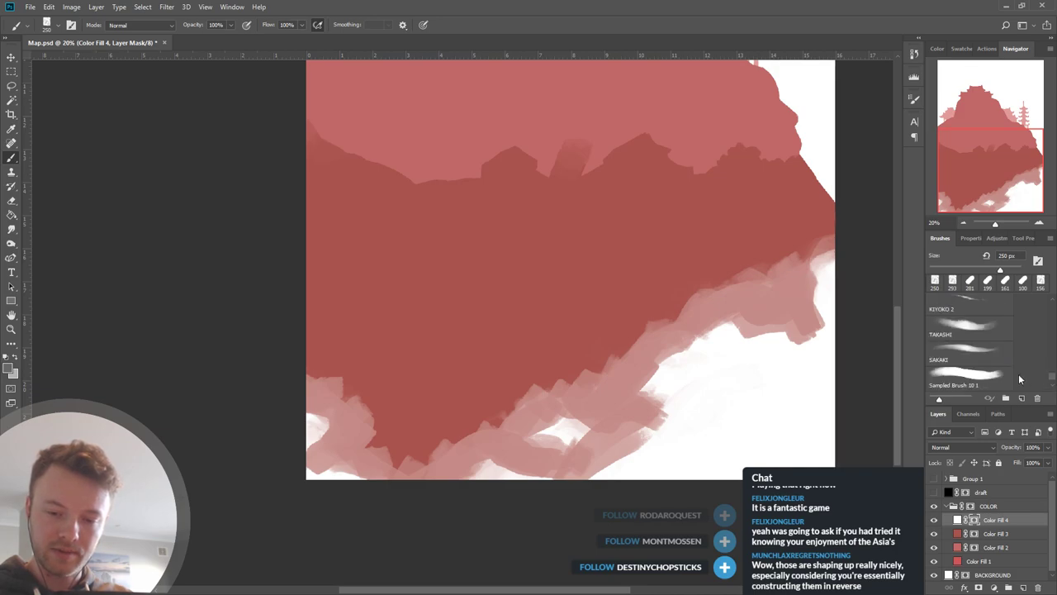
click(973, 380)
drag(974, 270, 992, 267)
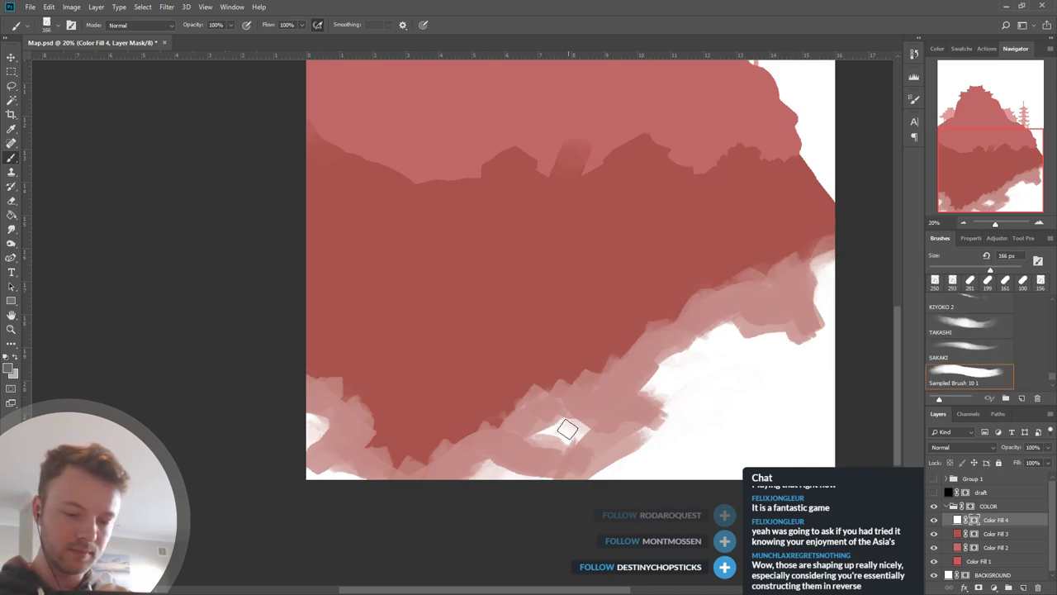
drag(512, 446, 450, 498)
alt+click(499, 475)
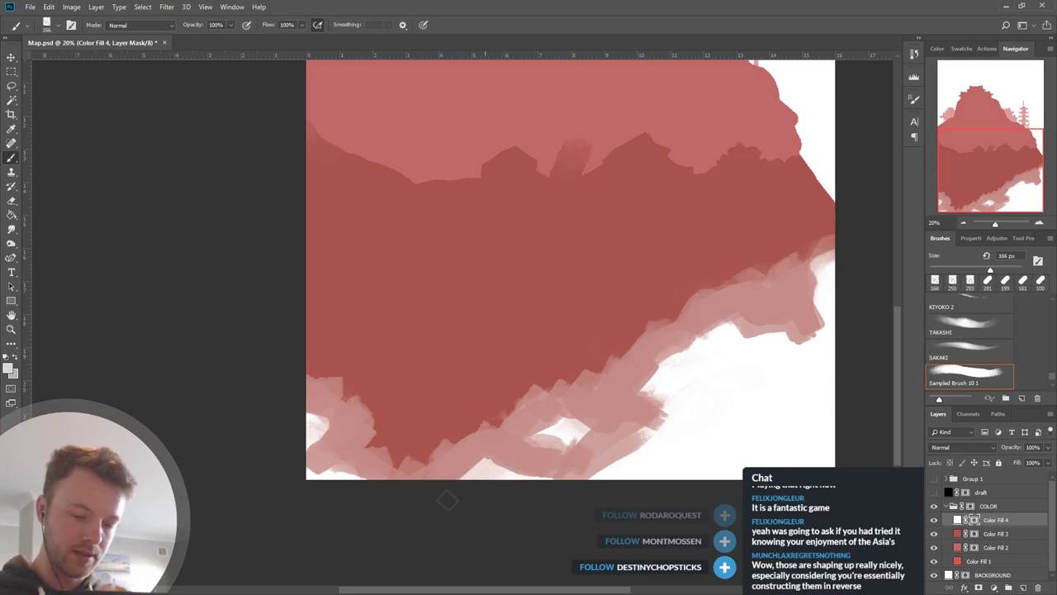
mouse_move(486, 468)
mouse_down()
mouse_move(455, 486)
mouse_move(438, 482)
mouse_up()
mouse_move(536, 484)
mouse_down()
mouse_move(678, 437)
mouse_move(620, 446)
mouse_move(729, 425)
mouse_move(620, 473)
mouse_move(637, 453)
mouse_move(615, 458)
mouse_move(558, 489)
mouse_move(475, 473)
mouse_move(468, 481)
mouse_move(489, 463)
mouse_move(530, 480)
mouse_move(529, 469)
mouse_move(483, 476)
mouse_move(528, 481)
mouse_up()
Carve white, cloud-shaped gaps into the pink band at the lower-left corner, centre and right on the Color Fill 4 mask.
alt+click(734, 424)
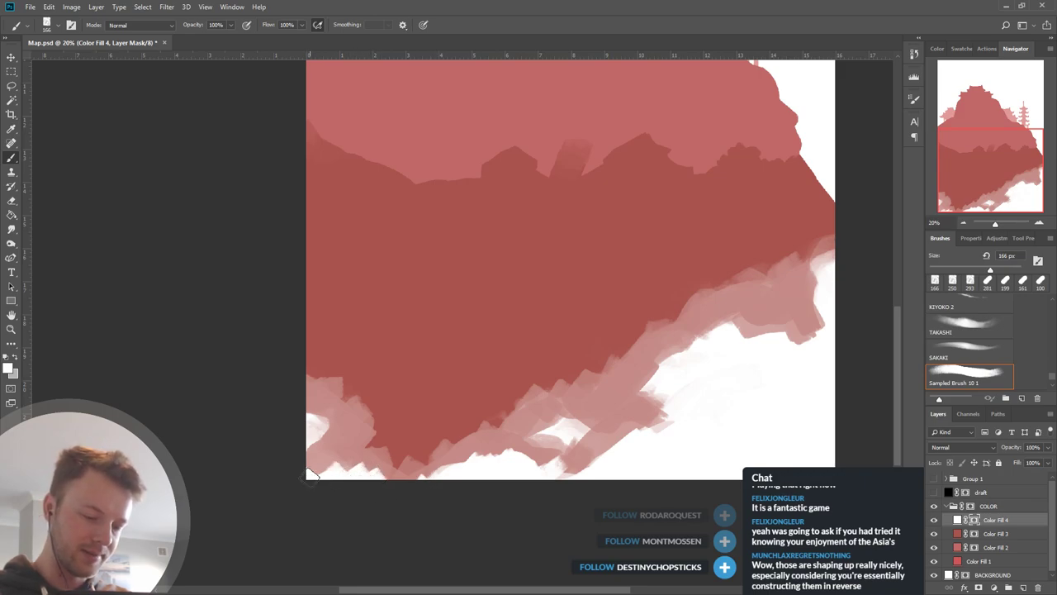
mouse_move(313, 439)
mouse_down()
mouse_move(326, 436)
mouse_move(306, 418)
mouse_move(339, 461)
mouse_up()
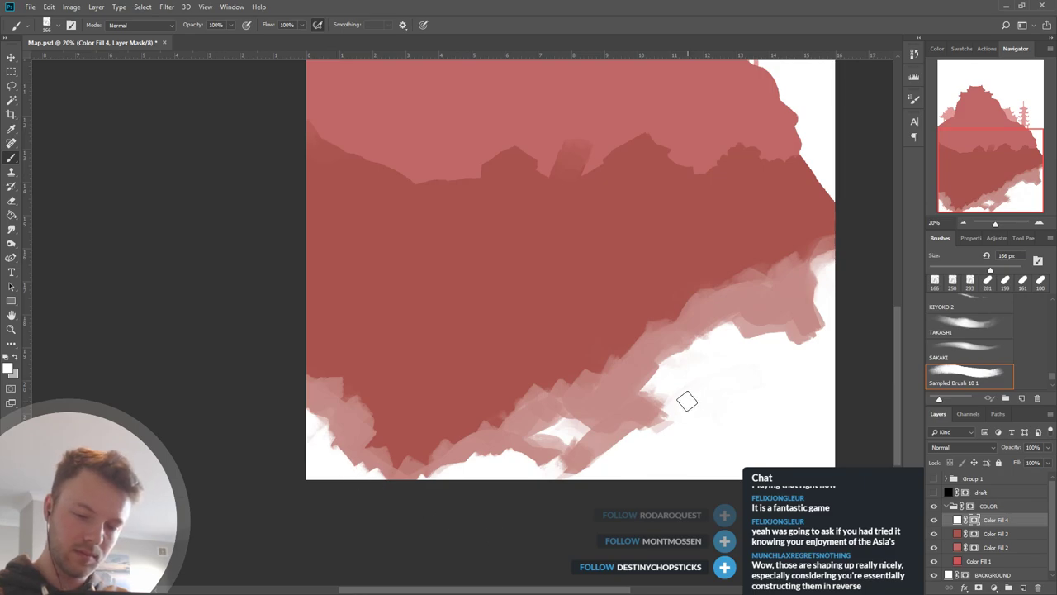
mouse_move(687, 401)
mouse_down()
mouse_move(598, 464)
mouse_move(639, 432)
mouse_move(584, 418)
mouse_move(554, 430)
mouse_move(655, 417)
mouse_move(688, 378)
mouse_move(678, 365)
mouse_move(583, 393)
mouse_move(671, 362)
mouse_move(634, 360)
mouse_move(670, 365)
mouse_move(699, 348)
mouse_move(684, 336)
mouse_move(816, 345)
mouse_move(844, 249)
mouse_move(799, 279)
mouse_move(741, 278)
mouse_move(760, 296)
mouse_move(812, 282)
mouse_move(826, 310)
mouse_move(793, 299)
mouse_move(796, 309)
mouse_move(825, 291)
mouse_move(831, 341)
mouse_up()
drag(659, 420, 702, 423)
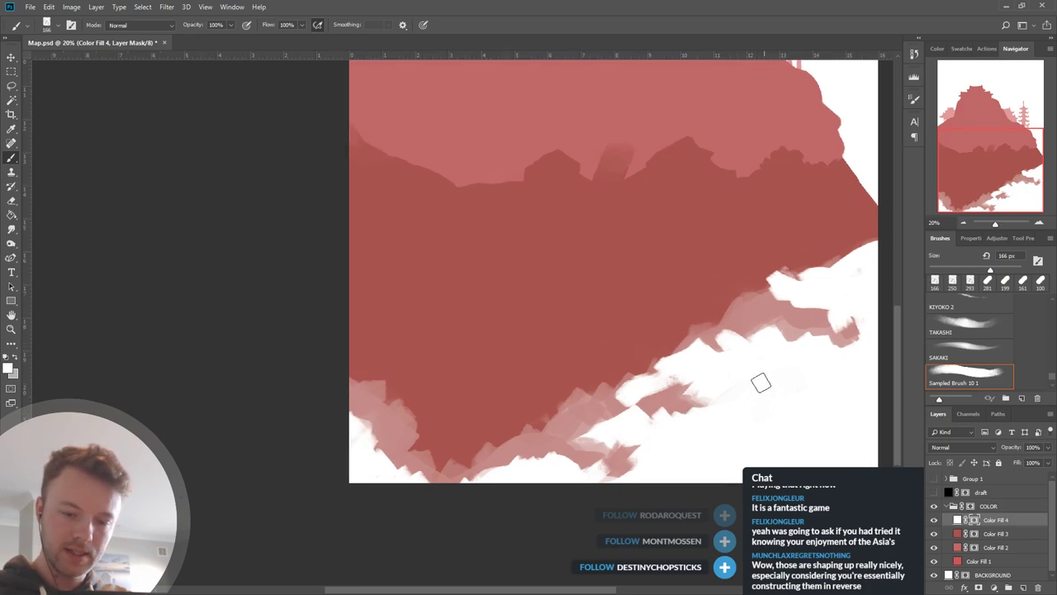
mouse_move(628, 381)
mouse_down()
mouse_move(596, 392)
mouse_move(646, 375)
mouse_move(578, 413)
mouse_up()
Cut jagged black notches into the band's upper border at the centre and lower left, and trim the centre pink clump with white.
alt+click(606, 342)
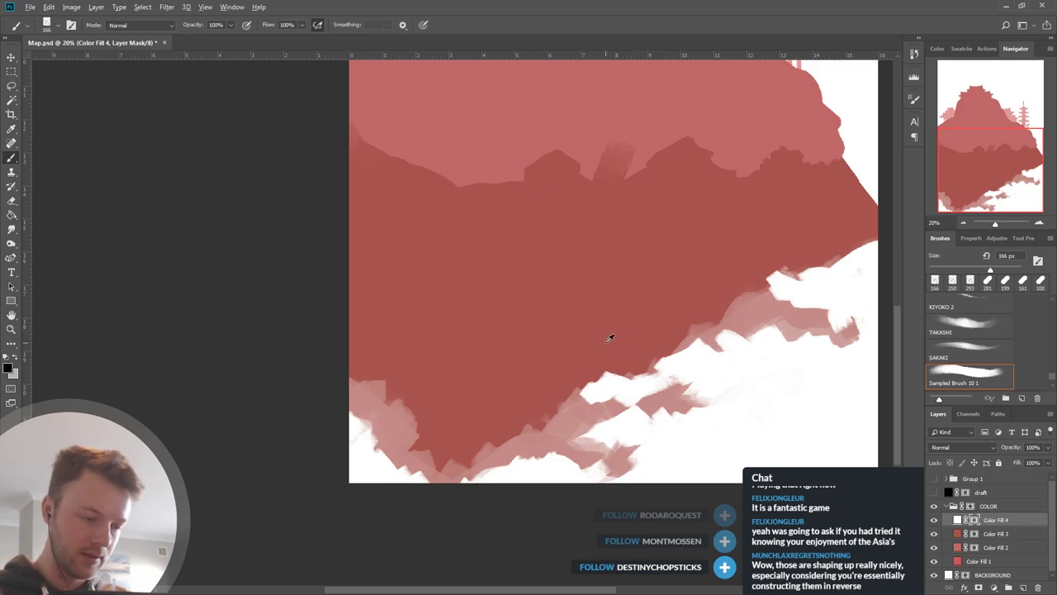
mouse_move(635, 362)
mouse_down()
mouse_move(579, 384)
mouse_move(623, 362)
mouse_move(553, 413)
mouse_move(558, 423)
mouse_move(531, 448)
mouse_up()
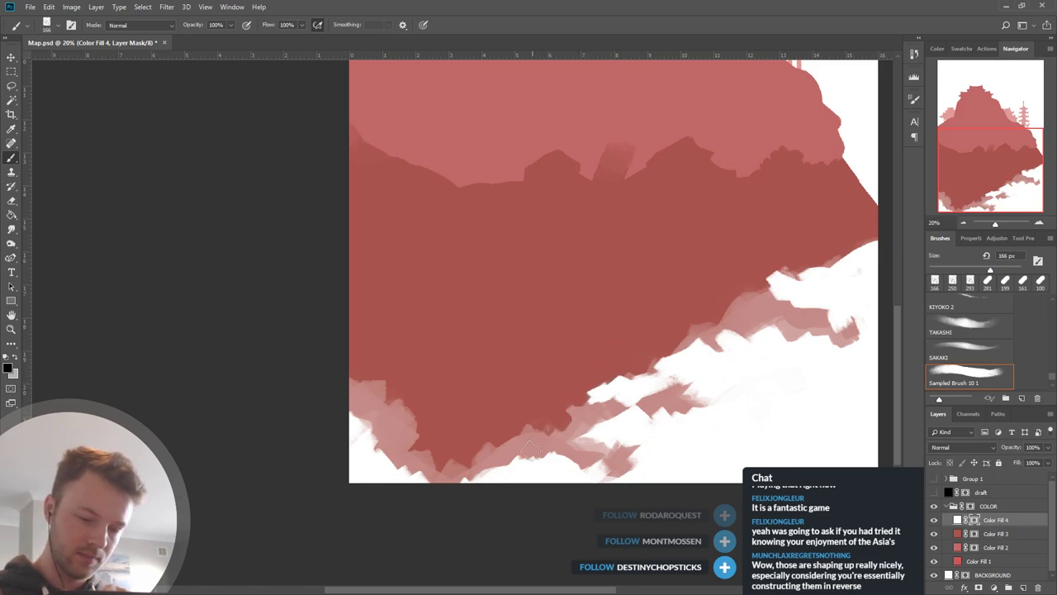
drag(419, 411, 413, 413)
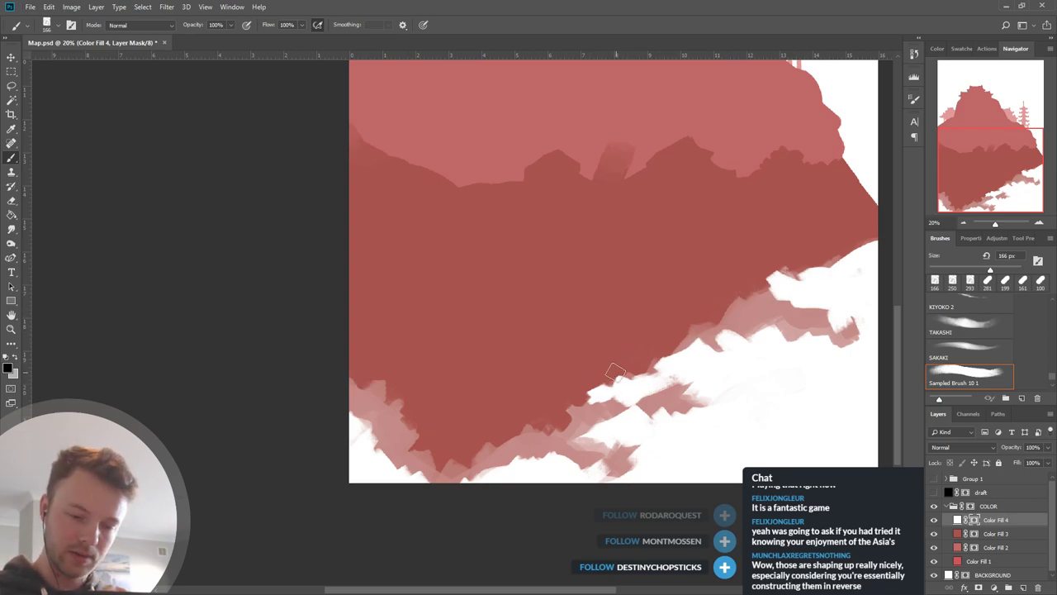
key(x)
drag(682, 397, 728, 405)
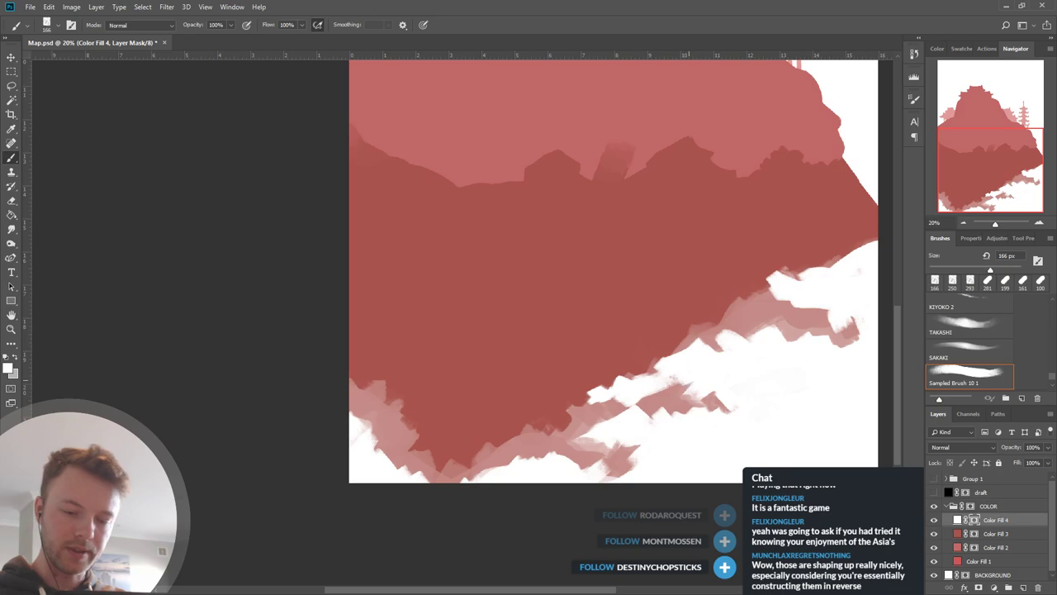
Extend the pink band to the right canvas edge with grey, and lengthen and trim the tip of the centre wisp on the Color Fill 4 mask.
drag(806, 407, 749, 431)
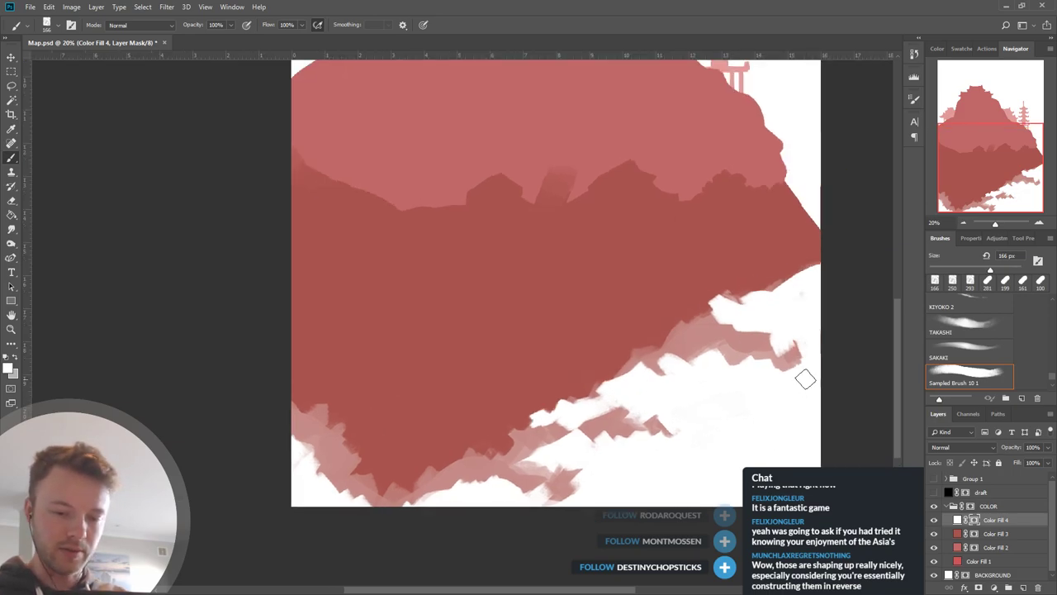
mouse_move(796, 354)
mouse_down()
mouse_move(823, 354)
mouse_move(830, 339)
mouse_up()
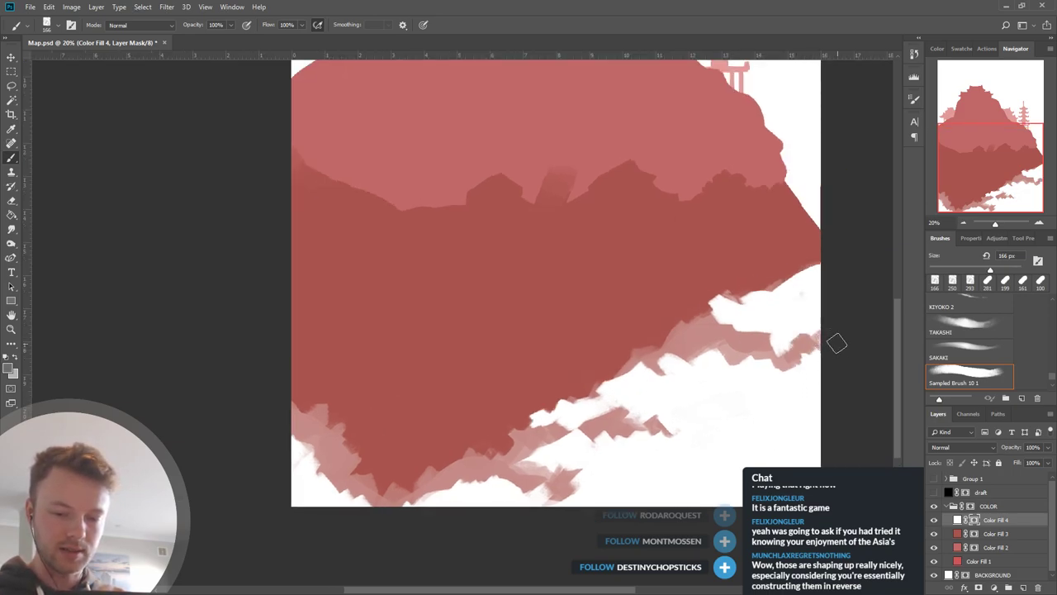
alt+click(812, 307)
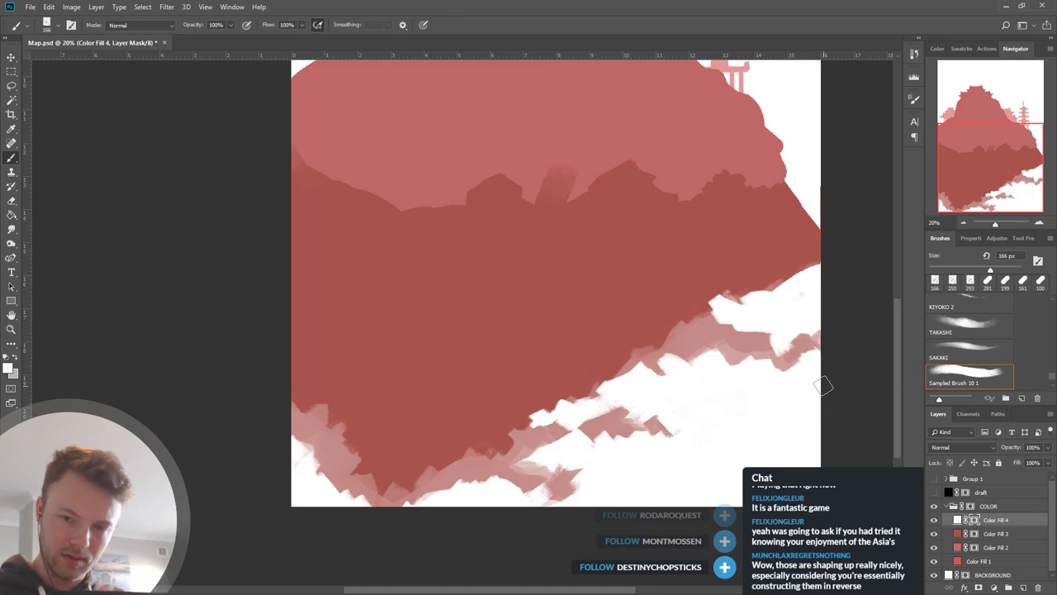
alt+click(716, 330)
mouse_move(793, 279)
mouse_down()
mouse_move(832, 259)
mouse_move(810, 275)
mouse_move(836, 271)
mouse_move(787, 293)
mouse_up()
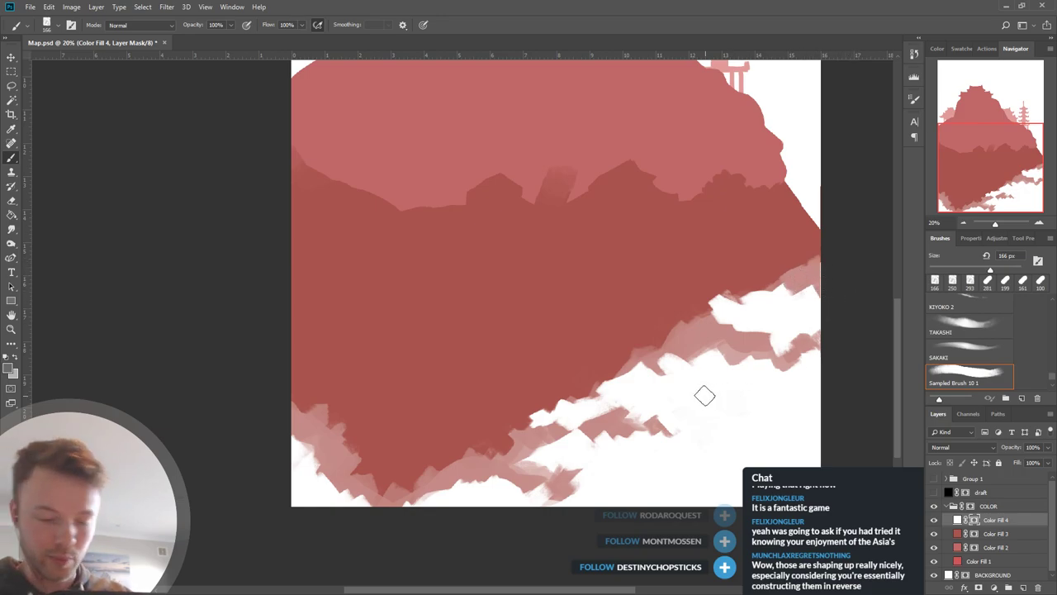
alt+click(698, 441)
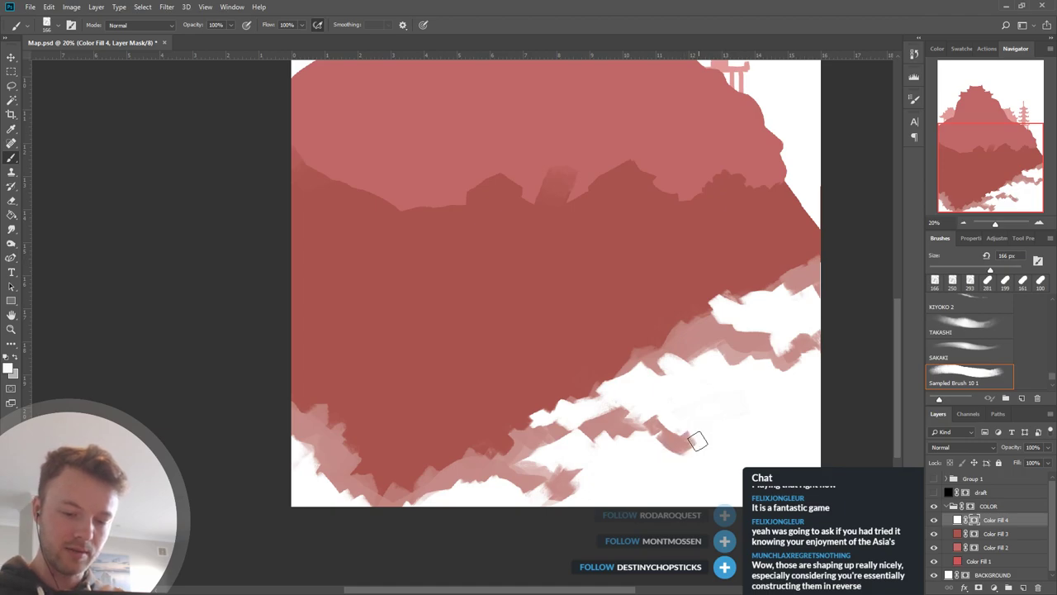
drag(696, 441, 677, 455)
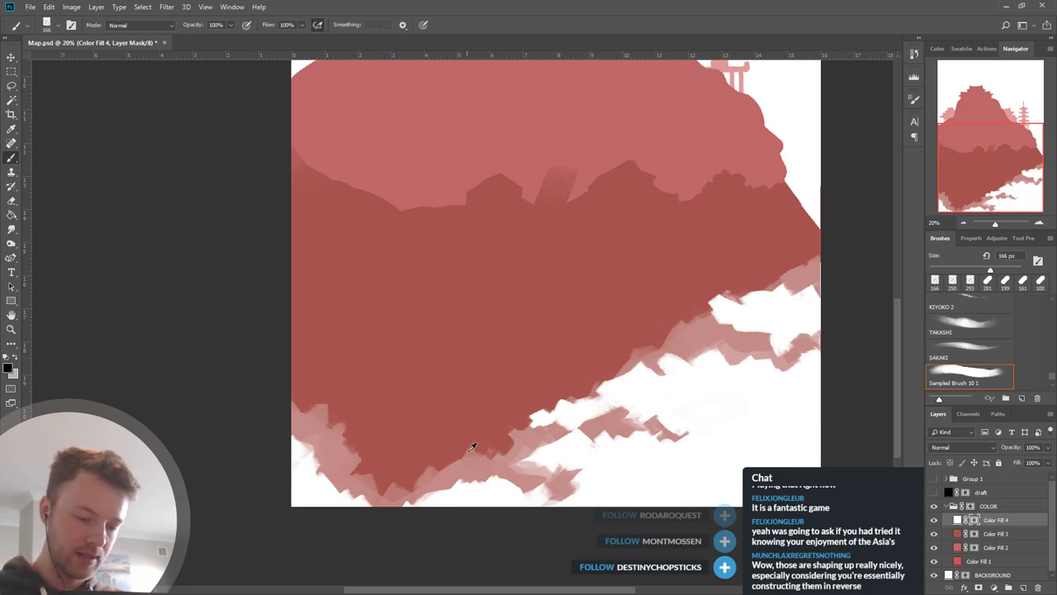
Narrow the pink band from above at the bottom centre and lower left with jagged black strokes, undoing unwanted ones.
mouse_move(472, 446)
mouse_down()
mouse_move(457, 475)
mouse_move(523, 424)
mouse_move(517, 459)
mouse_up()
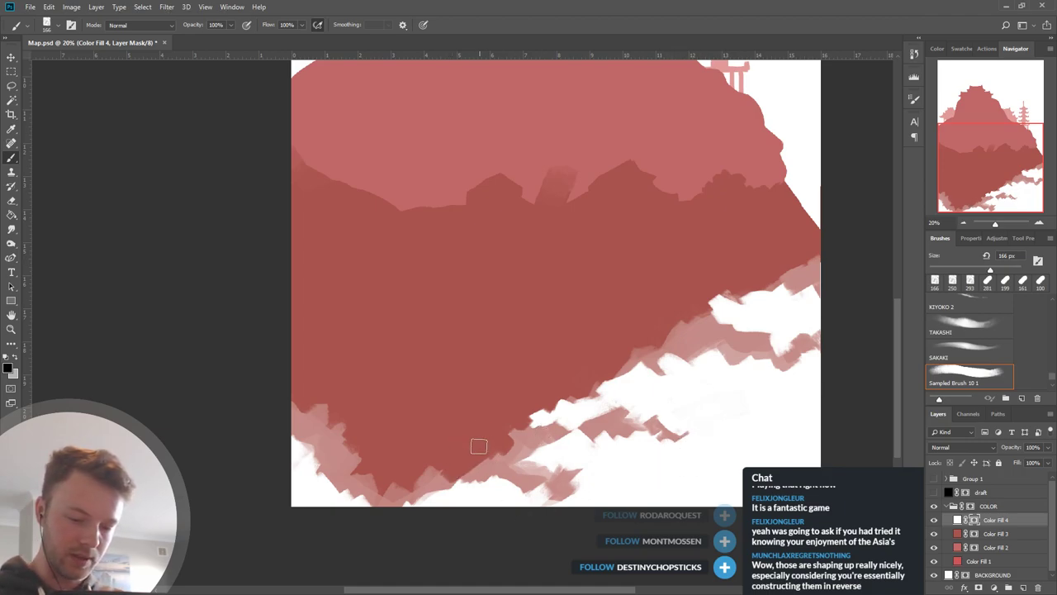
mouse_move(418, 472)
mouse_down()
mouse_move(479, 432)
mouse_move(482, 450)
mouse_up()
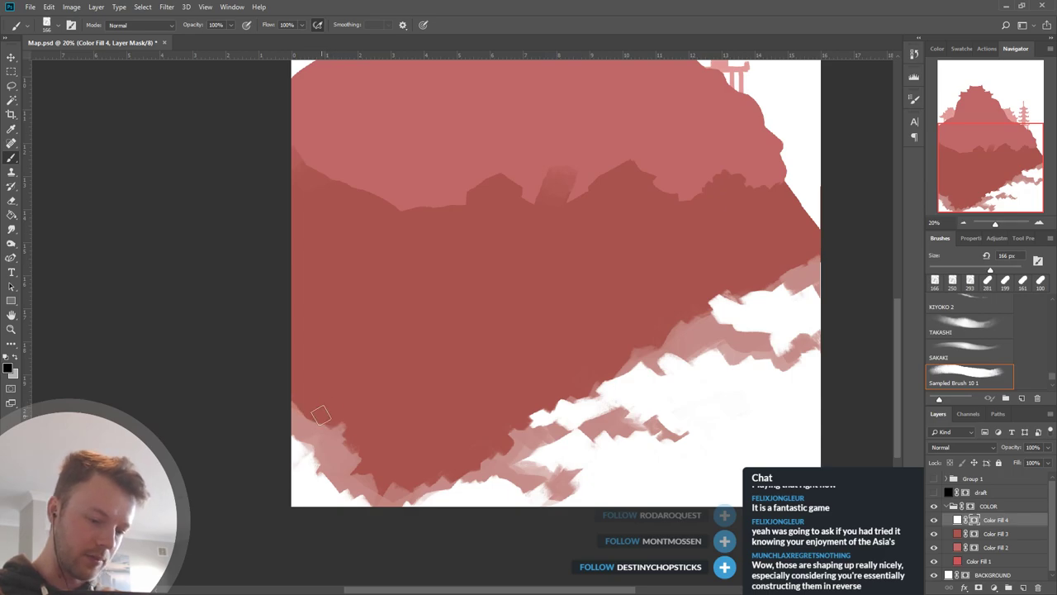
mouse_move(350, 400)
mouse_down()
mouse_move(341, 432)
mouse_move(394, 486)
mouse_up()
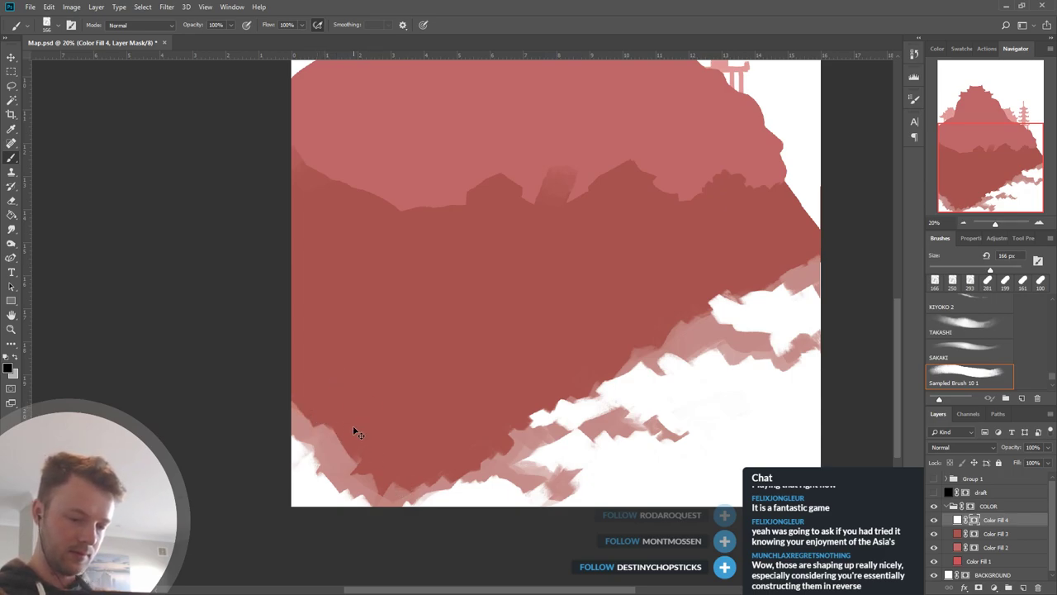
key(ctrl+z)
drag(342, 423, 337, 455)
key(ctrl+z)
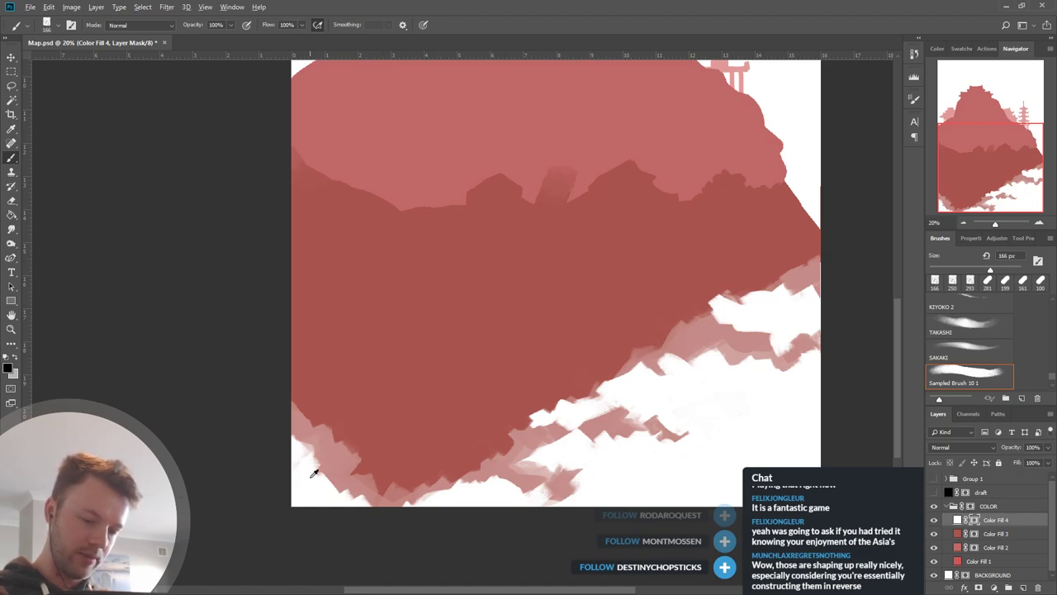
Trim the band's underside at the lower left with ragged white strokes, and rework its inner border with grey and black.
key(x)
mouse_move(313, 473)
mouse_down()
mouse_move(360, 489)
mouse_move(347, 466)
mouse_move(338, 493)
mouse_move(380, 497)
mouse_move(401, 537)
mouse_move(395, 511)
mouse_move(317, 490)
mouse_move(369, 512)
mouse_move(401, 487)
mouse_move(439, 511)
mouse_move(398, 508)
mouse_move(409, 497)
mouse_move(372, 505)
mouse_up()
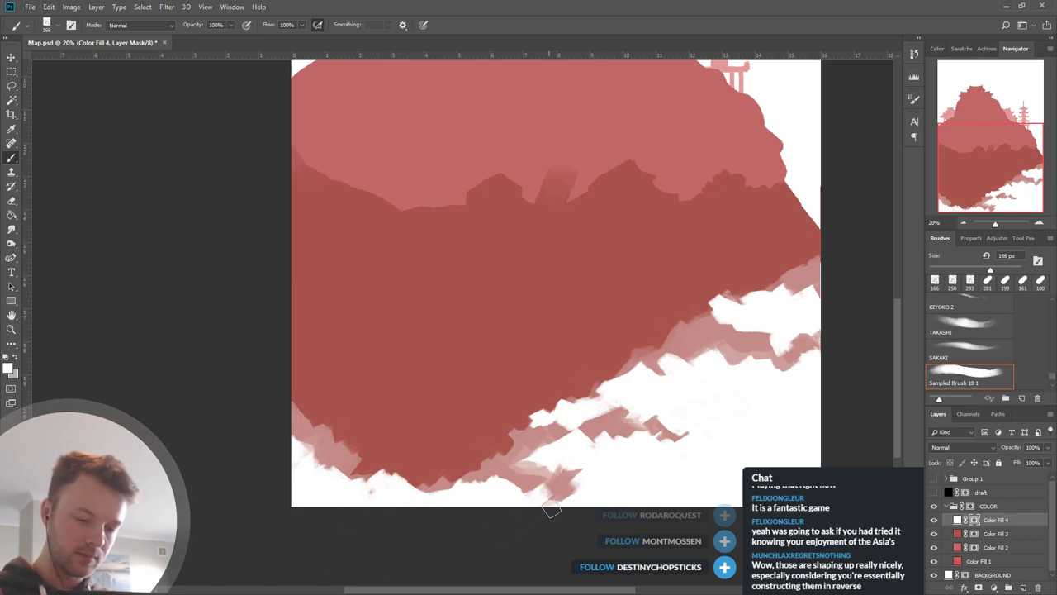
key(x)
mouse_move(346, 468)
mouse_down()
mouse_move(378, 479)
mouse_move(391, 460)
mouse_up()
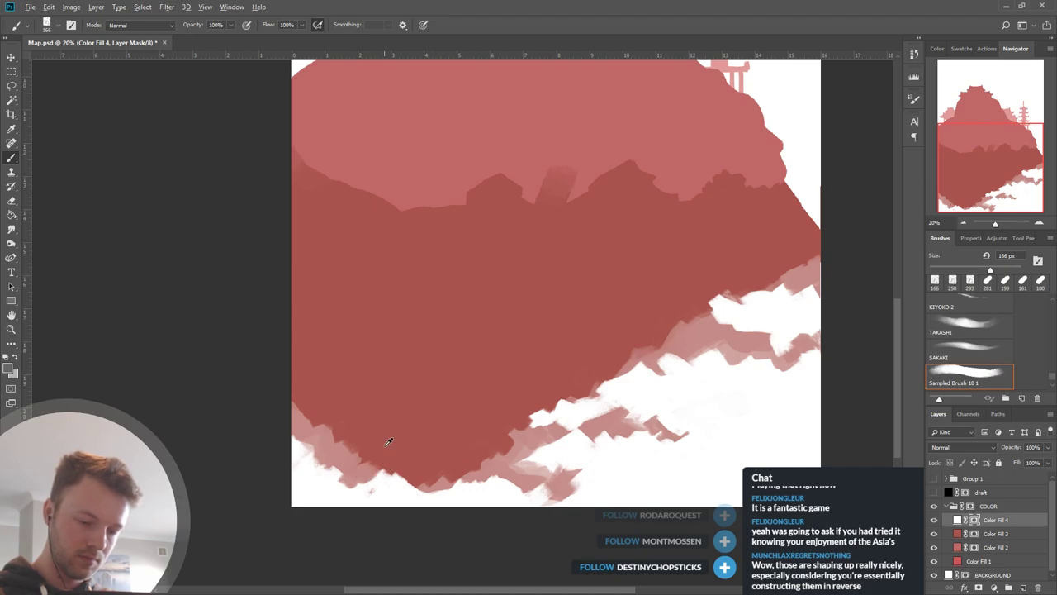
alt+click(388, 442)
mouse_move(344, 432)
mouse_down()
mouse_move(348, 470)
mouse_move(419, 431)
mouse_move(349, 454)
mouse_up()
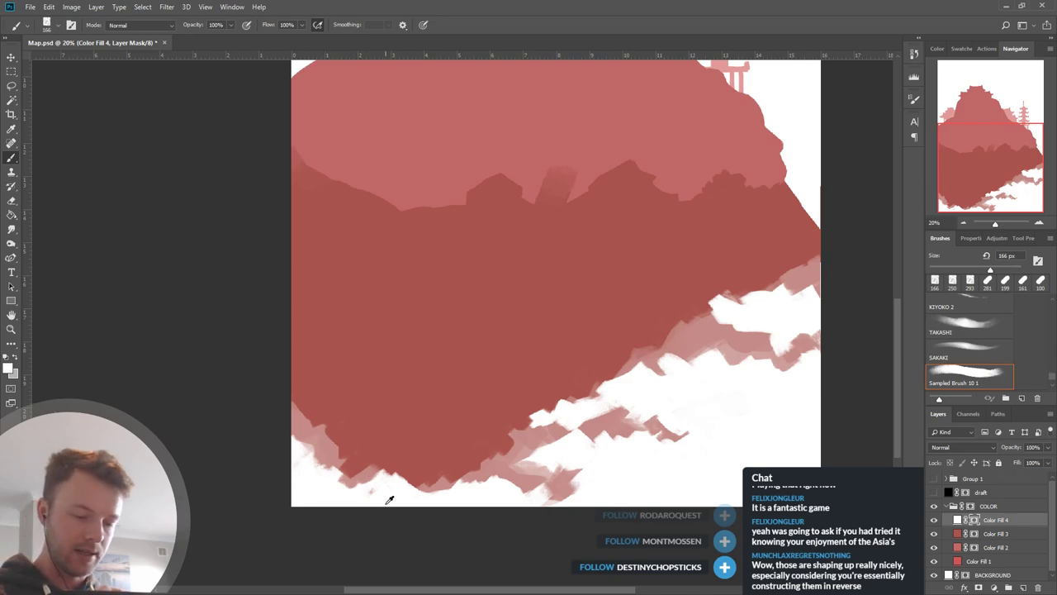
alt+click(341, 493)
mouse_move(345, 499)
mouse_down()
mouse_move(300, 441)
mouse_move(339, 465)
mouse_up()
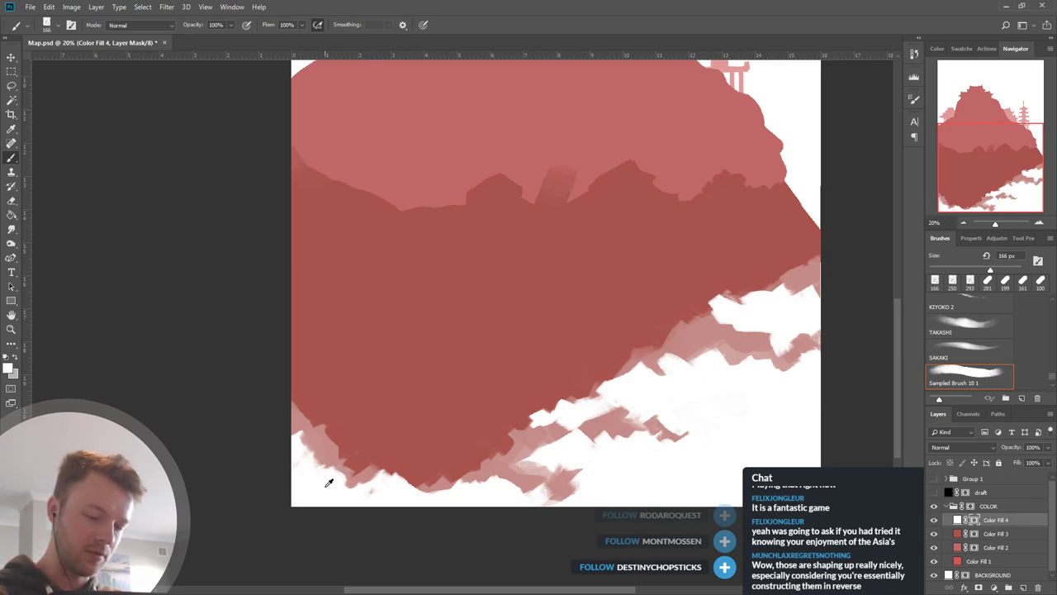
Paint a white S-shaped test stroke across the mountain, thin it into a tapered line with black, and remove it.
drag(446, 145, 446, 408)
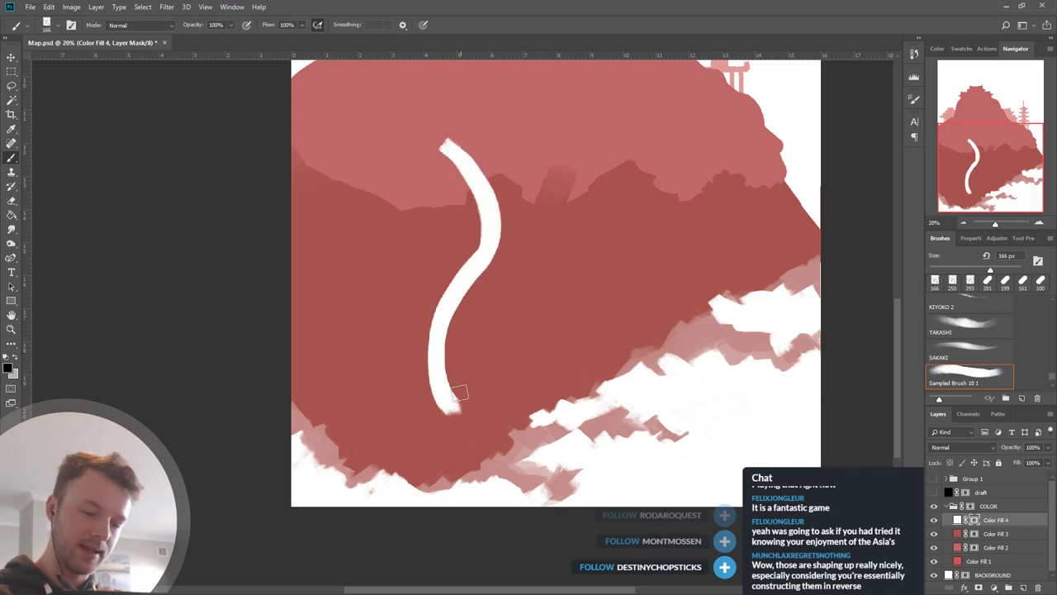
drag(452, 351, 462, 420)
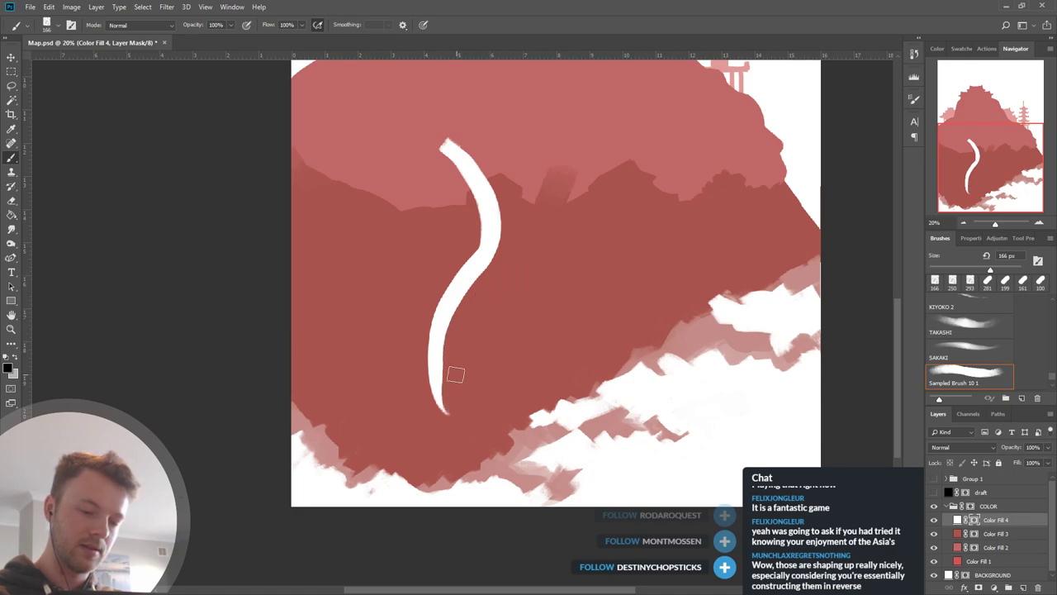
drag(452, 374, 499, 264)
drag(494, 177, 503, 279)
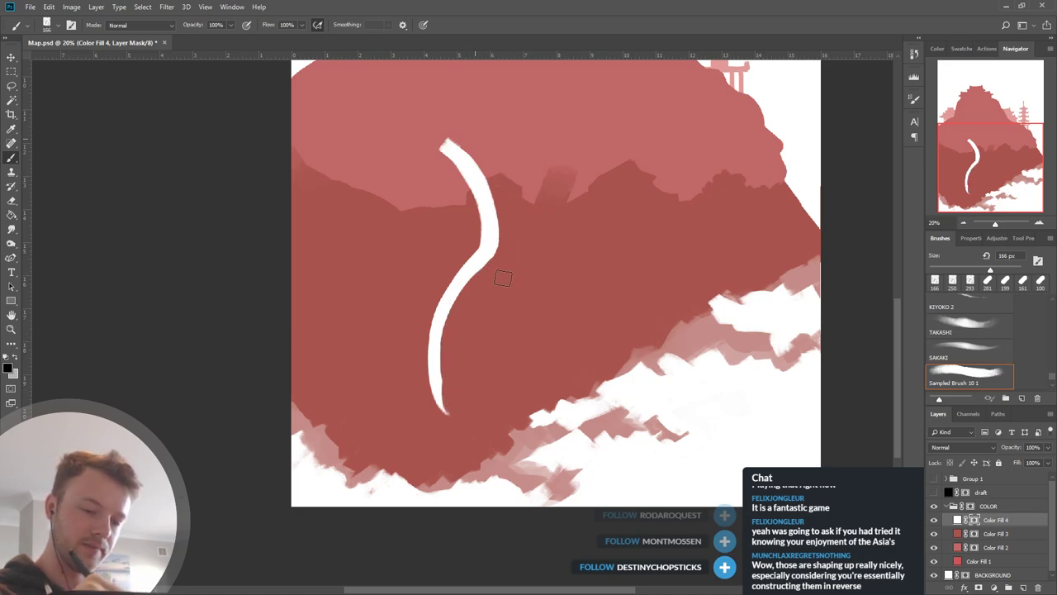
drag(444, 159, 477, 237)
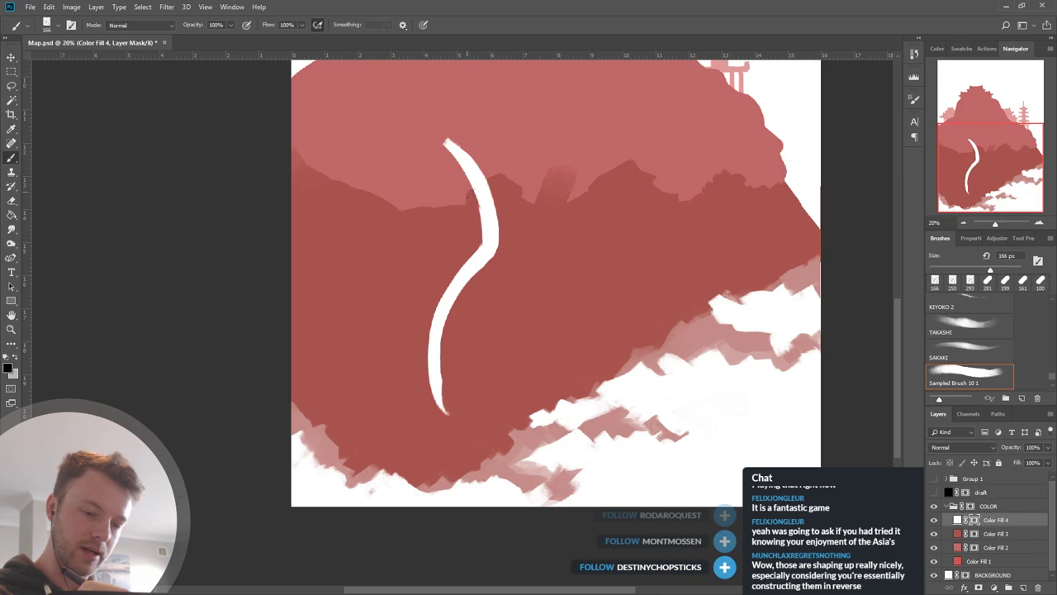
mouse_move(459, 275)
mouse_down()
mouse_move(482, 251)
mouse_move(483, 202)
mouse_move(476, 261)
mouse_up()
key(ctrl+z)
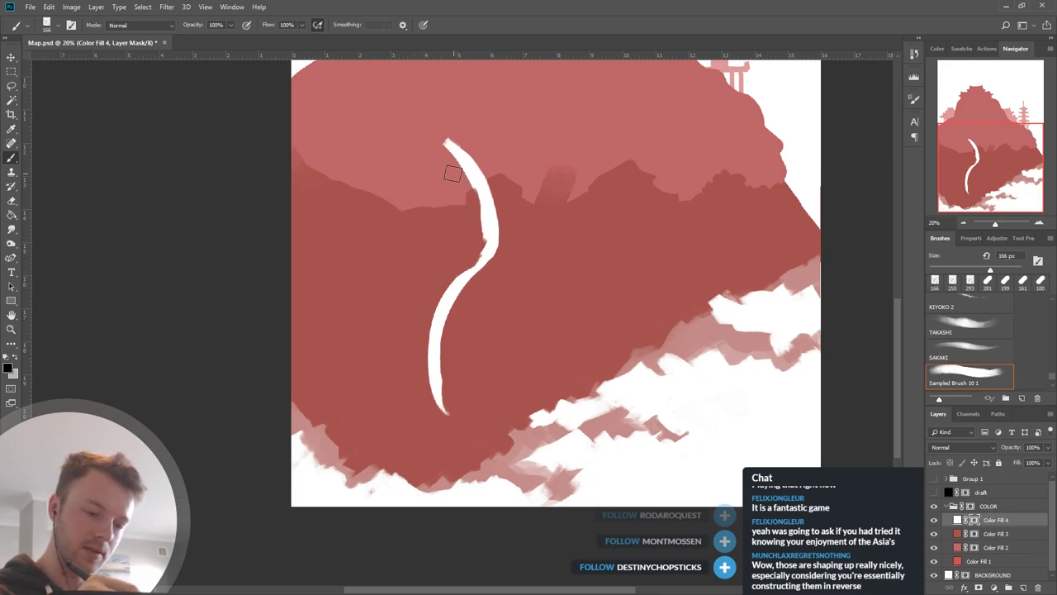
drag(451, 172, 477, 256)
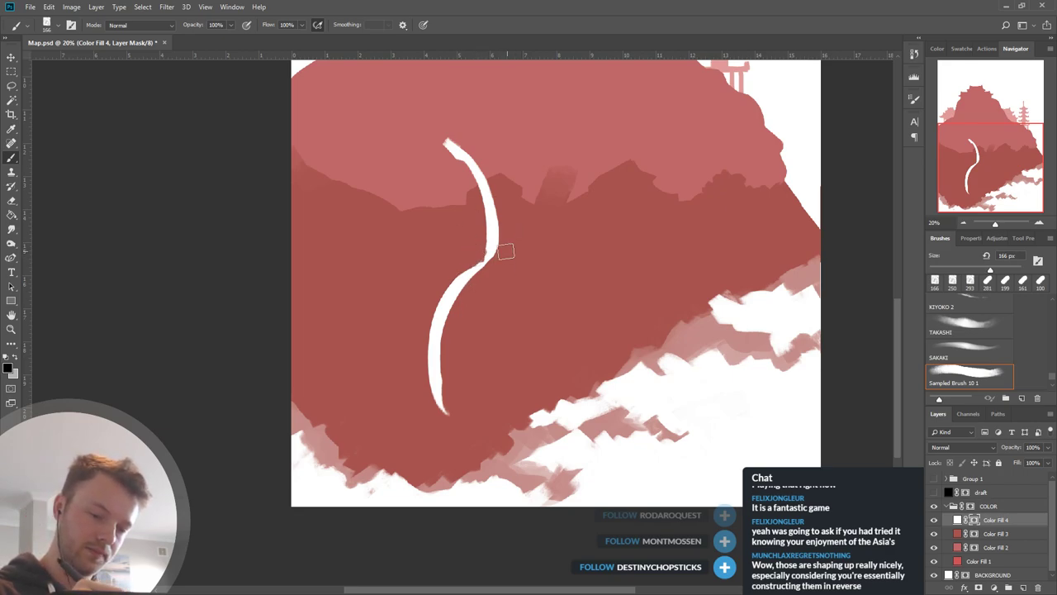
drag(502, 263, 505, 213)
drag(435, 136, 468, 180)
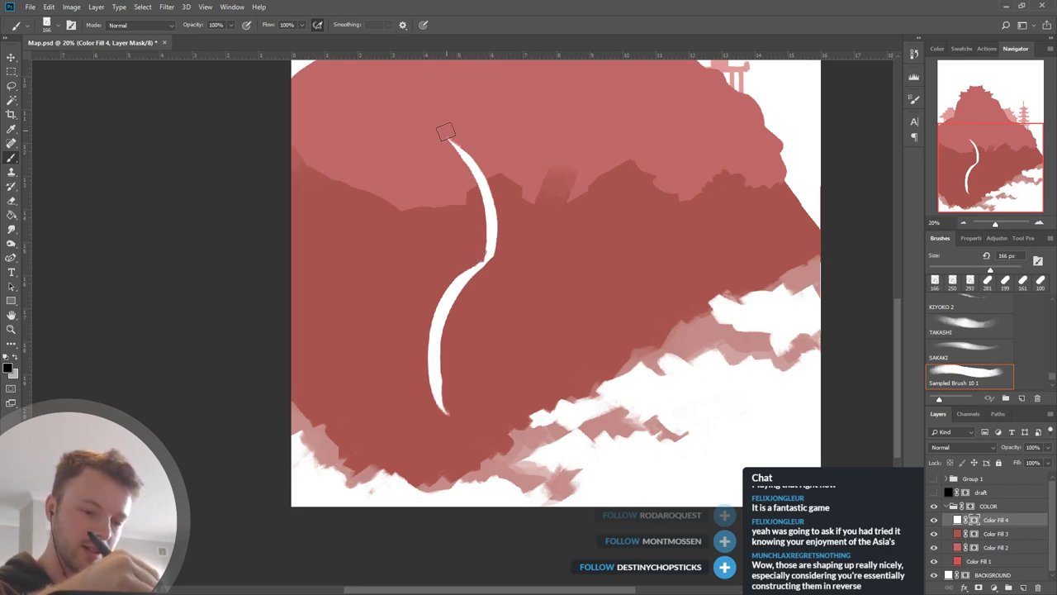
drag(466, 139, 501, 217)
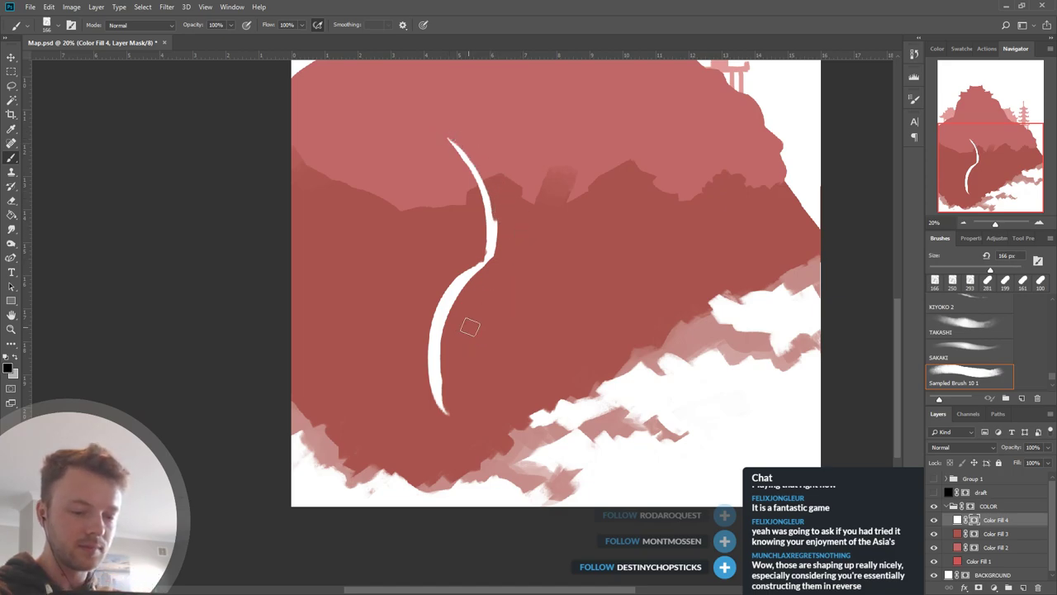
drag(467, 303, 447, 386)
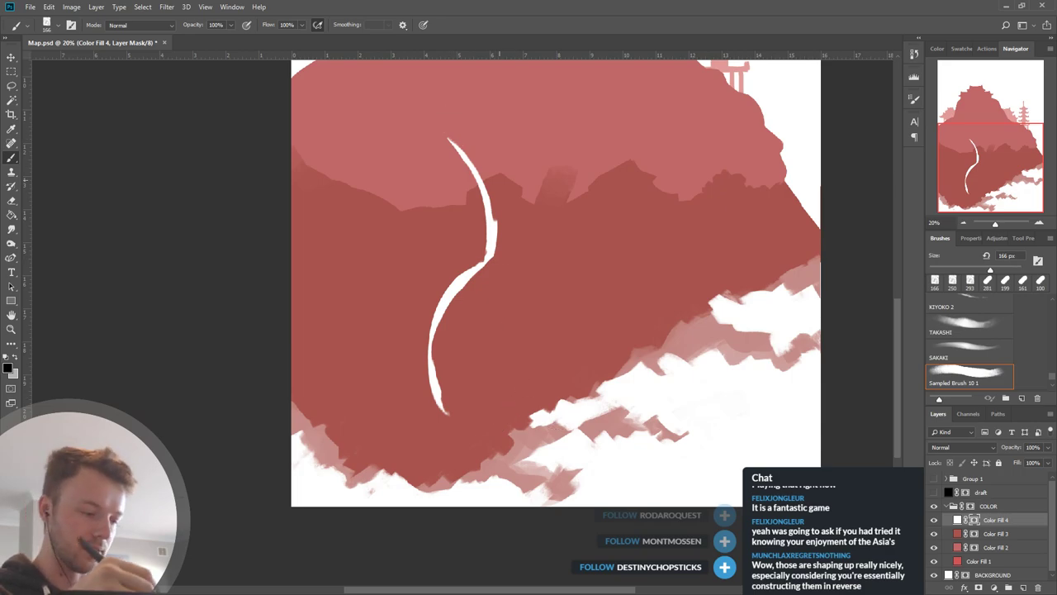
mouse_move(446, 138)
mouse_down()
mouse_move(483, 269)
mouse_move(436, 326)
mouse_move(442, 417)
mouse_up()
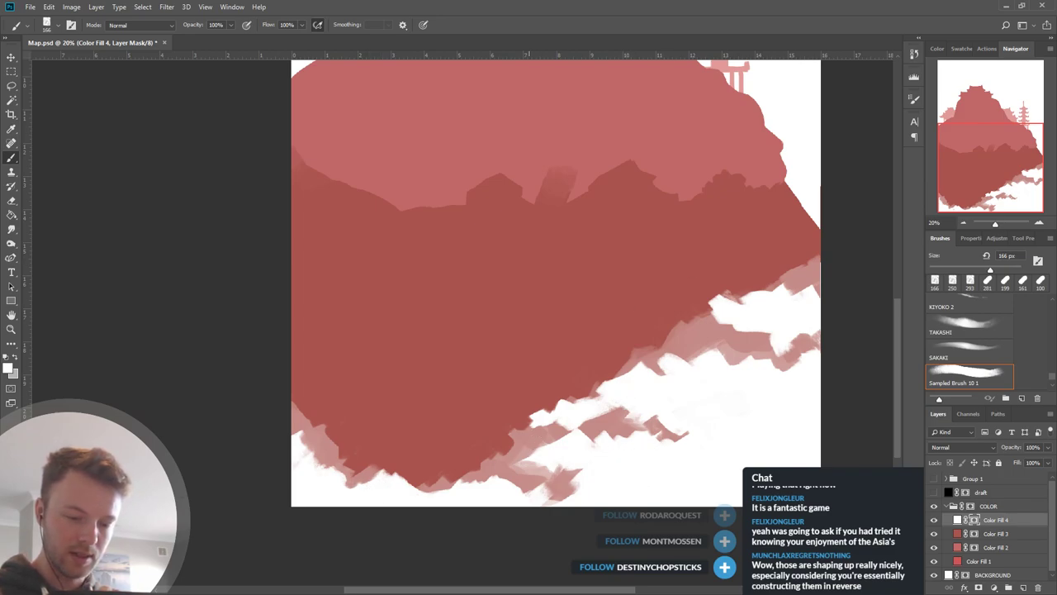
Cut the pink band's upper border back with black along the slope right of centre, letting the dark red meet the white cloud.
key(x)
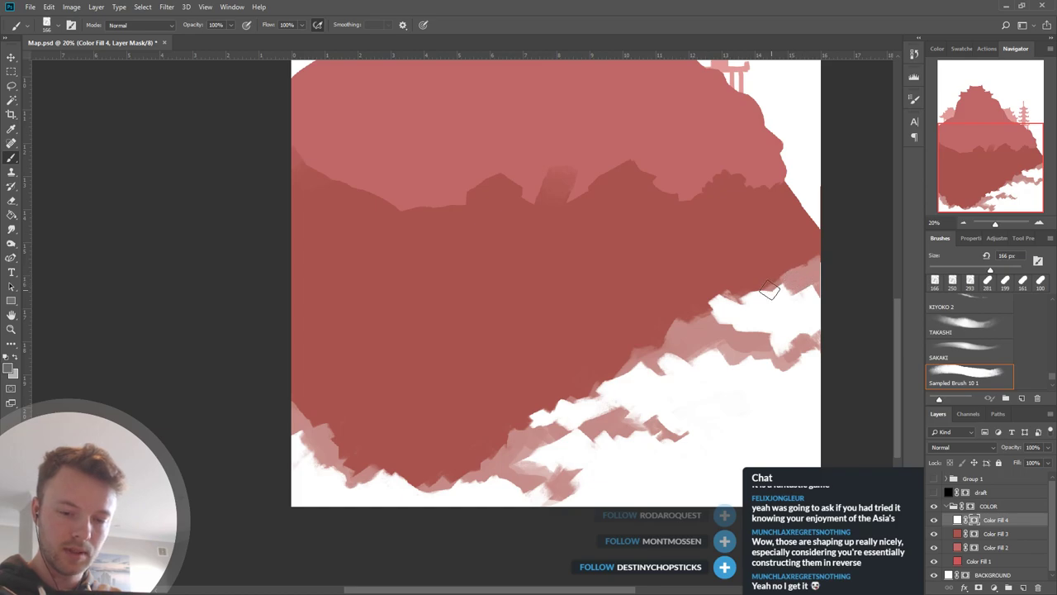
key(x)
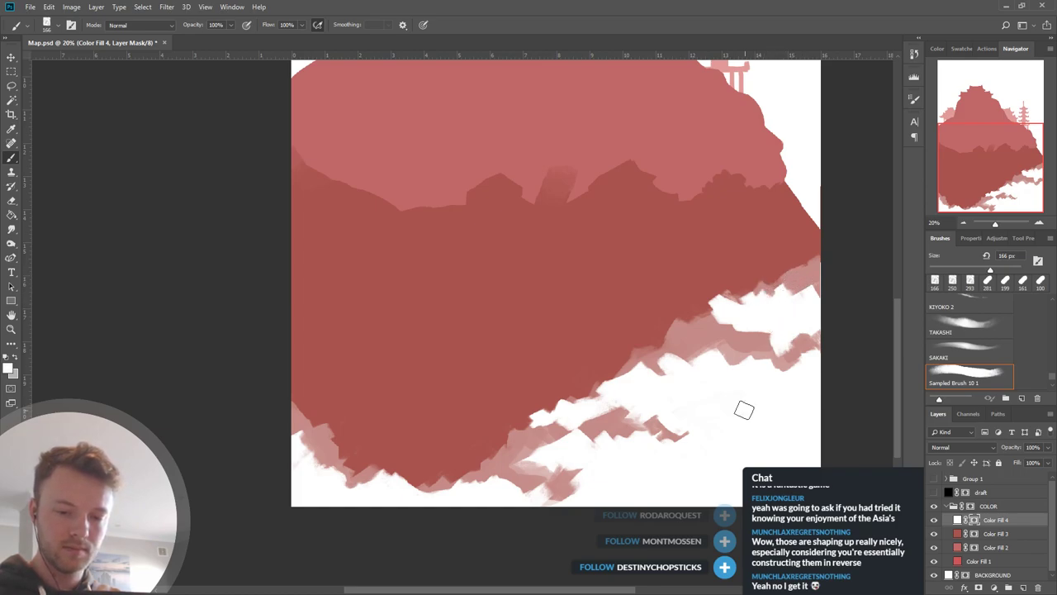
scroll(744, 412, down, 4)
scroll(674, 420, up, 4)
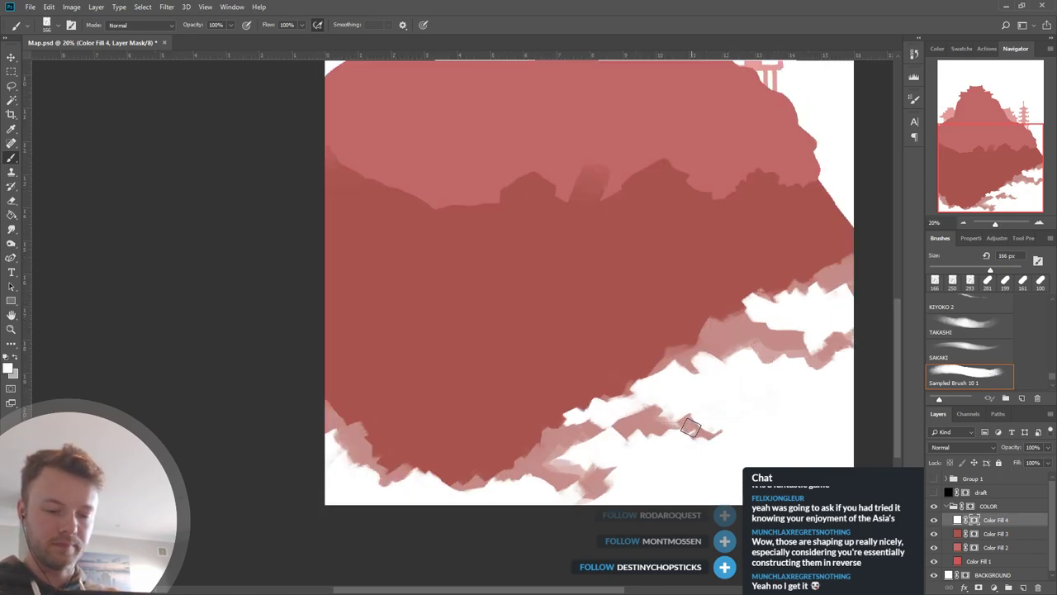
alt+click(584, 368)
mouse_move(569, 413)
mouse_down()
mouse_move(605, 418)
mouse_move(602, 400)
mouse_move(700, 449)
mouse_move(617, 414)
mouse_move(668, 429)
mouse_move(652, 448)
mouse_move(585, 452)
mouse_up()
key(x)
scroll(684, 451, up, 1)
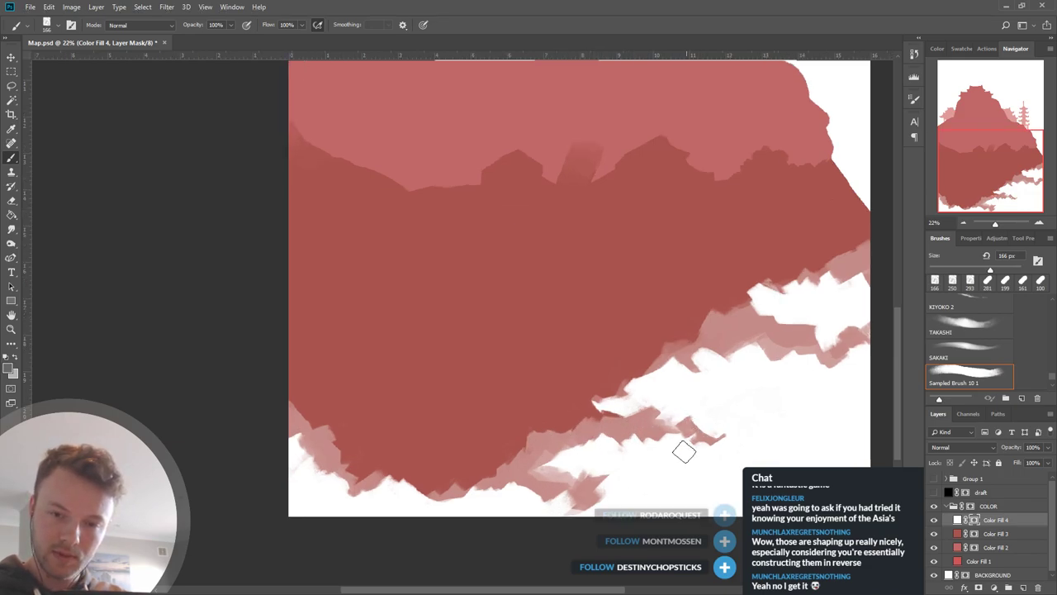
key(x)
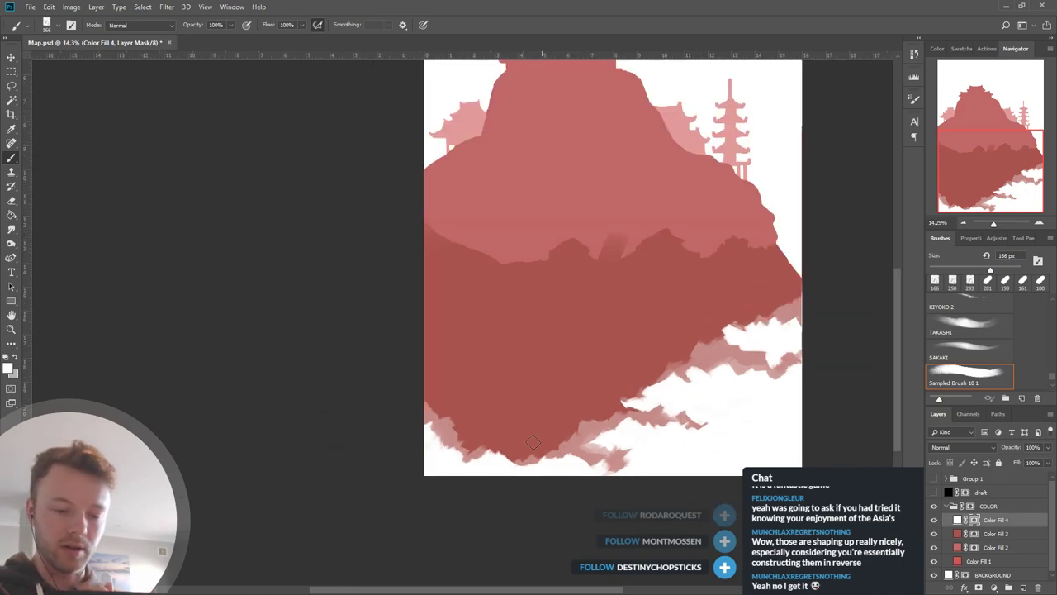
scroll(711, 388, down, 5)
scroll(631, 406, up, 3)
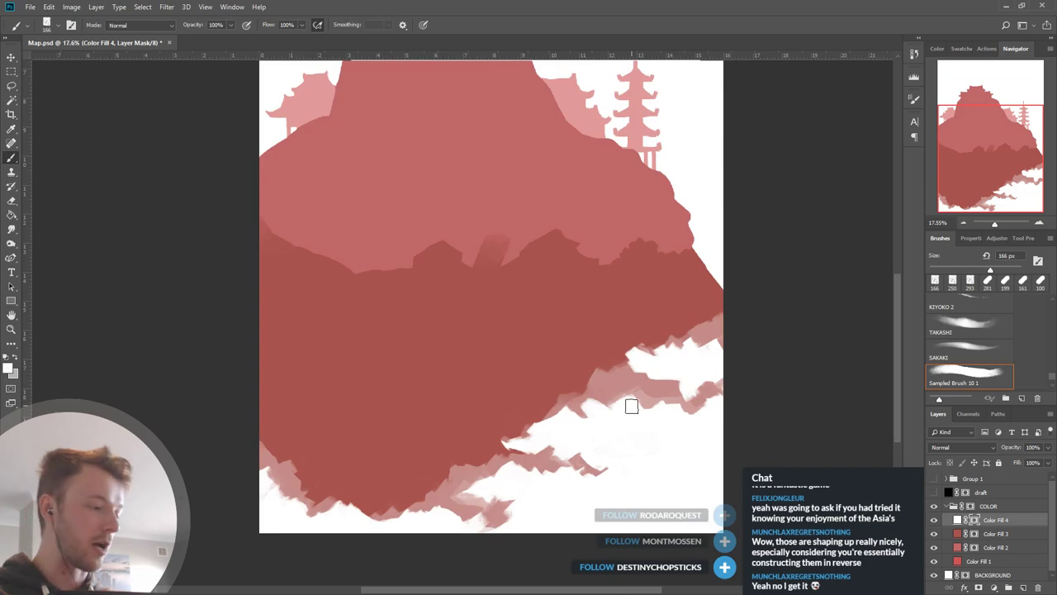
key(x)
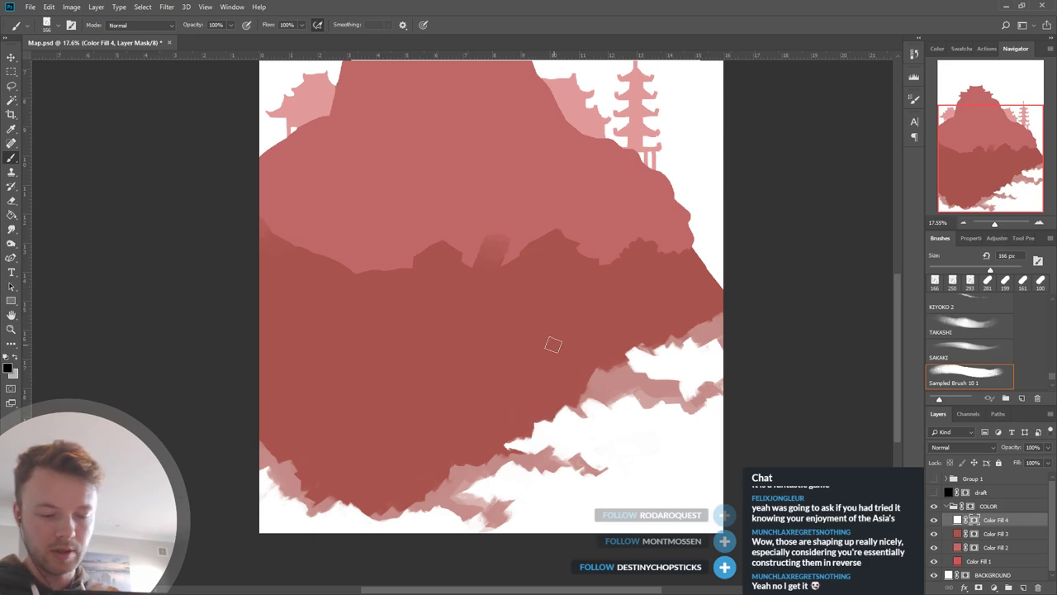
View the whole map and show the Group 1 reference images for comparison.
scroll(579, 388, down, 8)
scroll(613, 346, up, 4)
scroll(613, 346, up, 1)
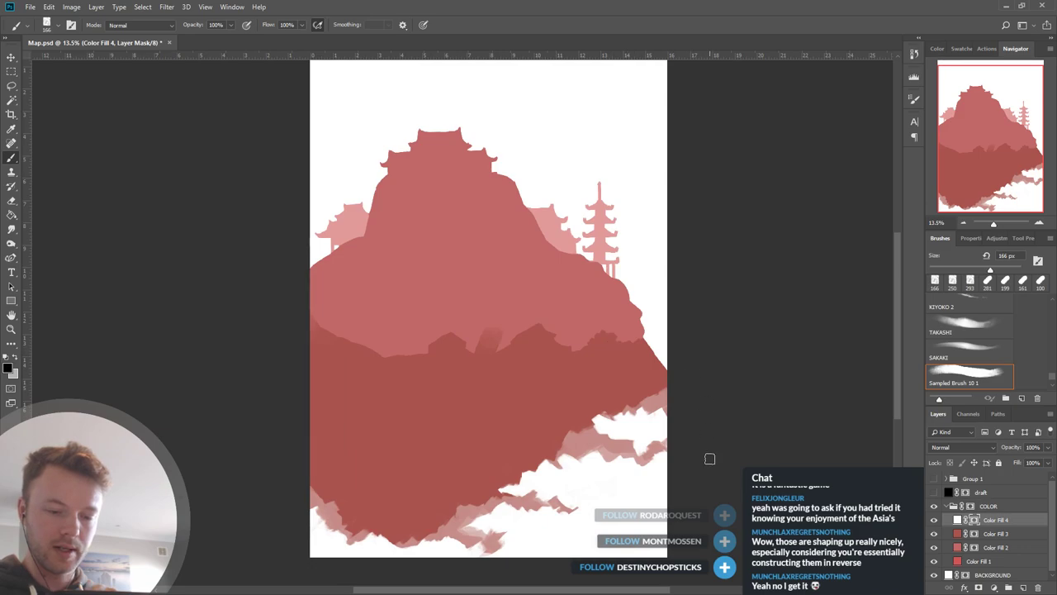
scroll(566, 384, down, 1)
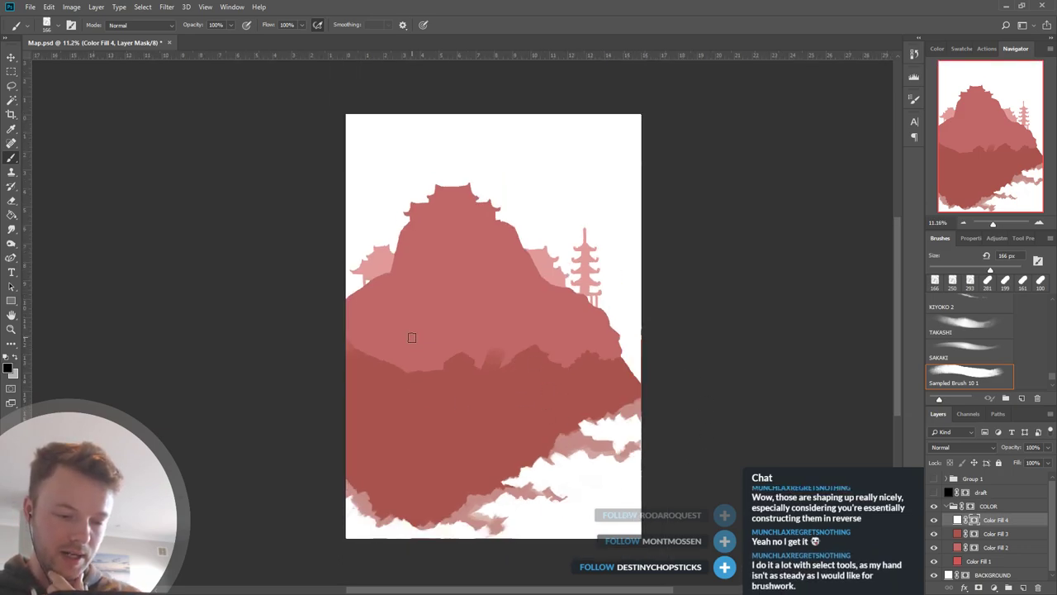
scroll(411, 337, up, 1)
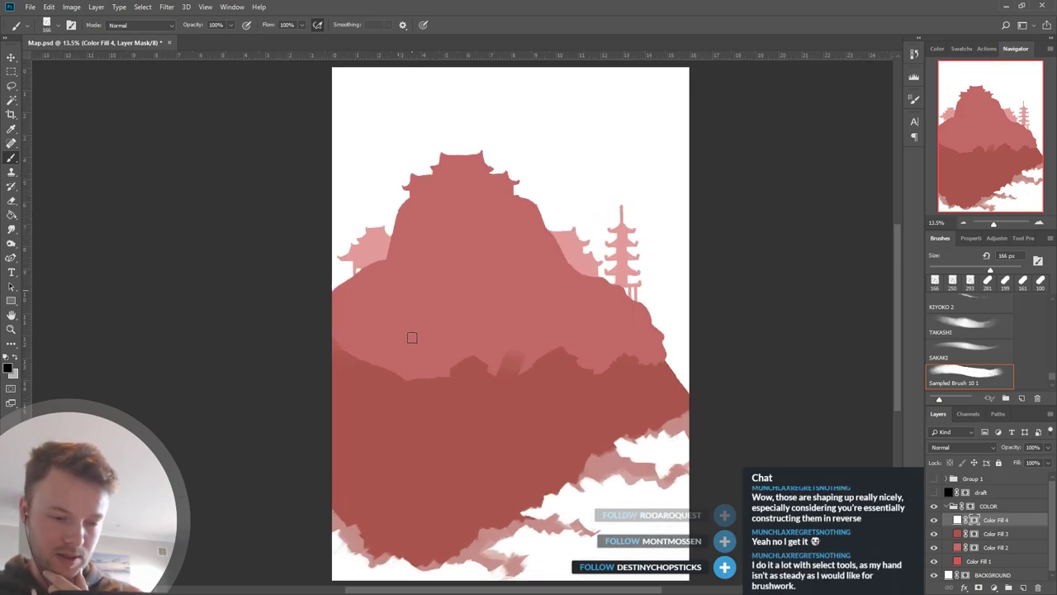
click(935, 480)
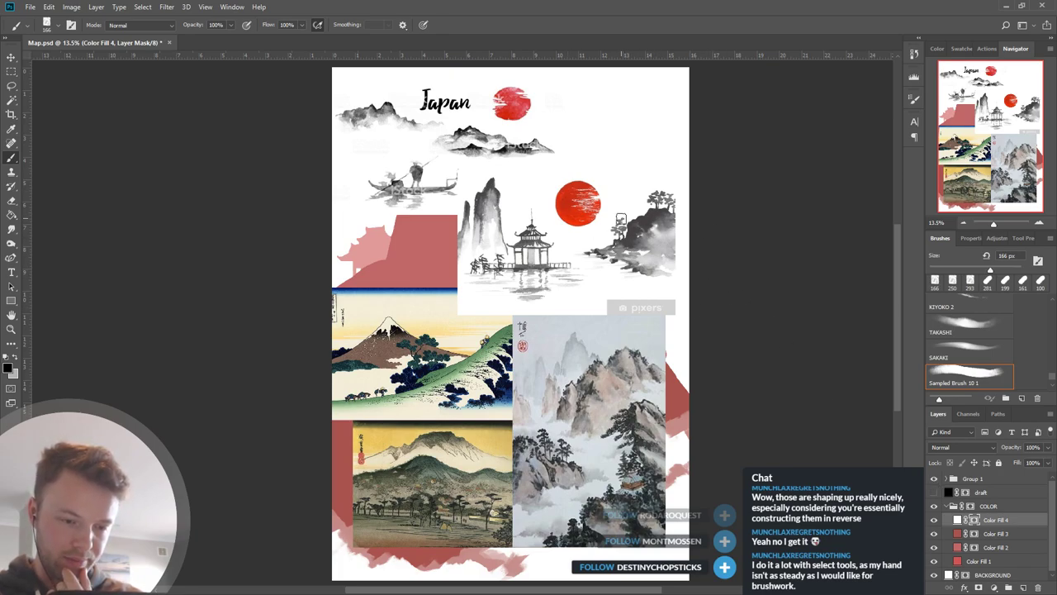
Inspect the ink pagoda in the reference images up close and hide the Group 1 references.
scroll(529, 239, up, 6)
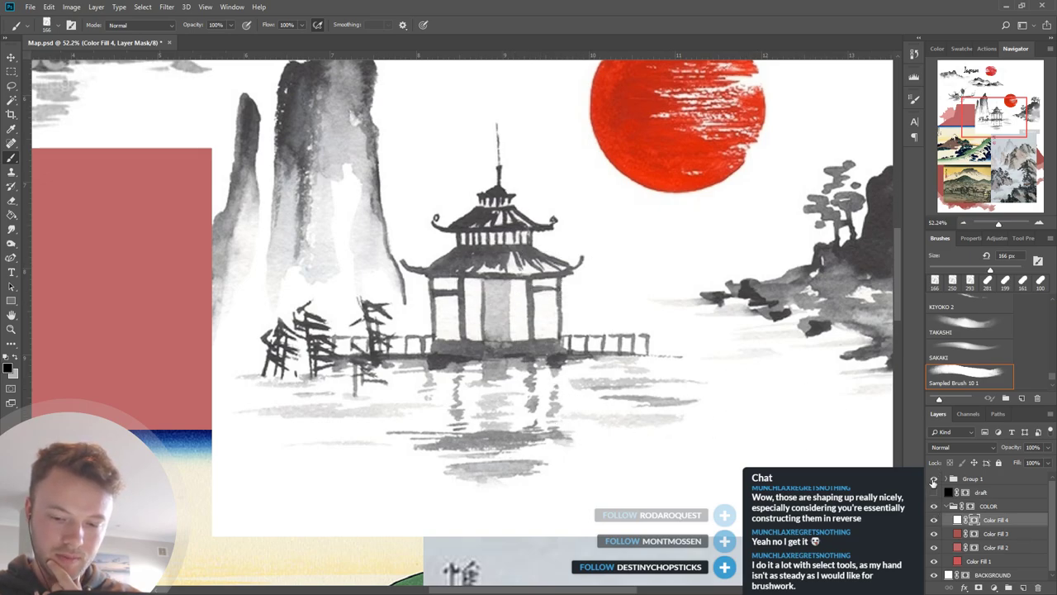
click(934, 479)
scroll(690, 384, down, 2)
scroll(691, 384, down, 3)
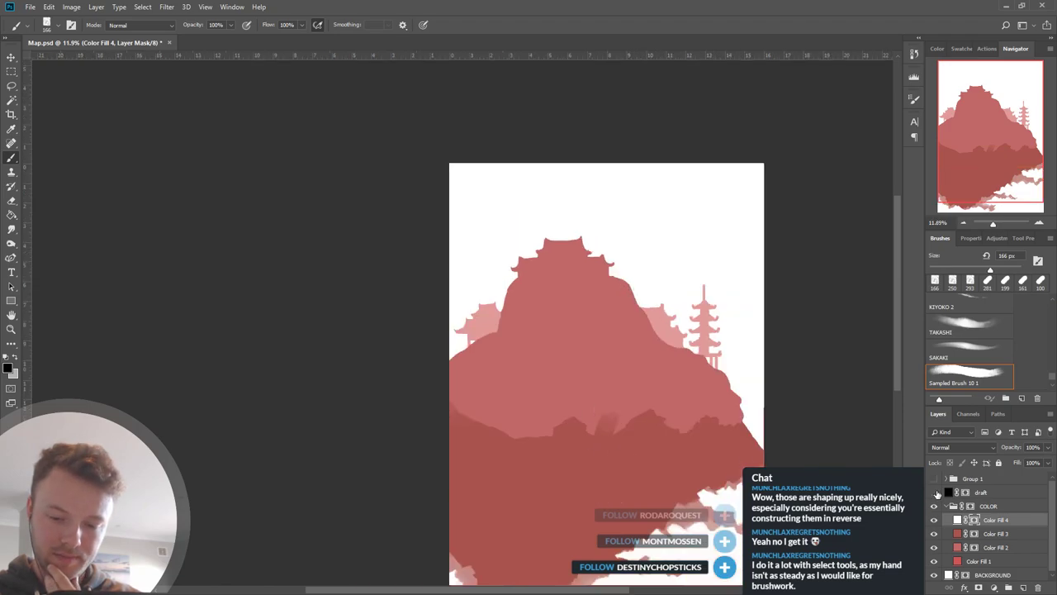
Show the draft layer and compare its sketch lines with the red mountain silhouette across the whole map.
click(935, 492)
scroll(606, 423, up, 3)
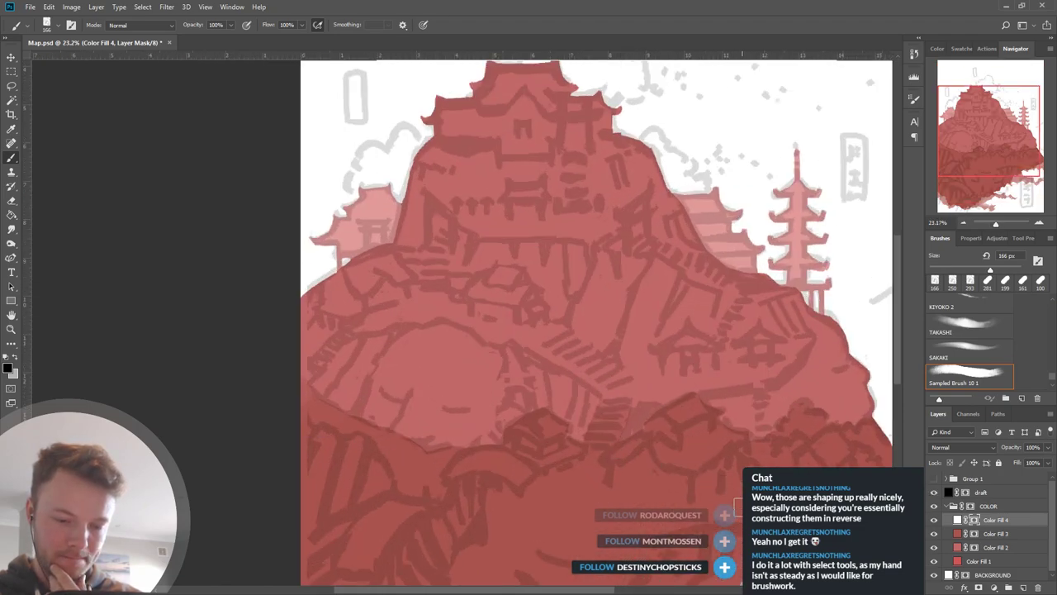
scroll(738, 505, down, 1)
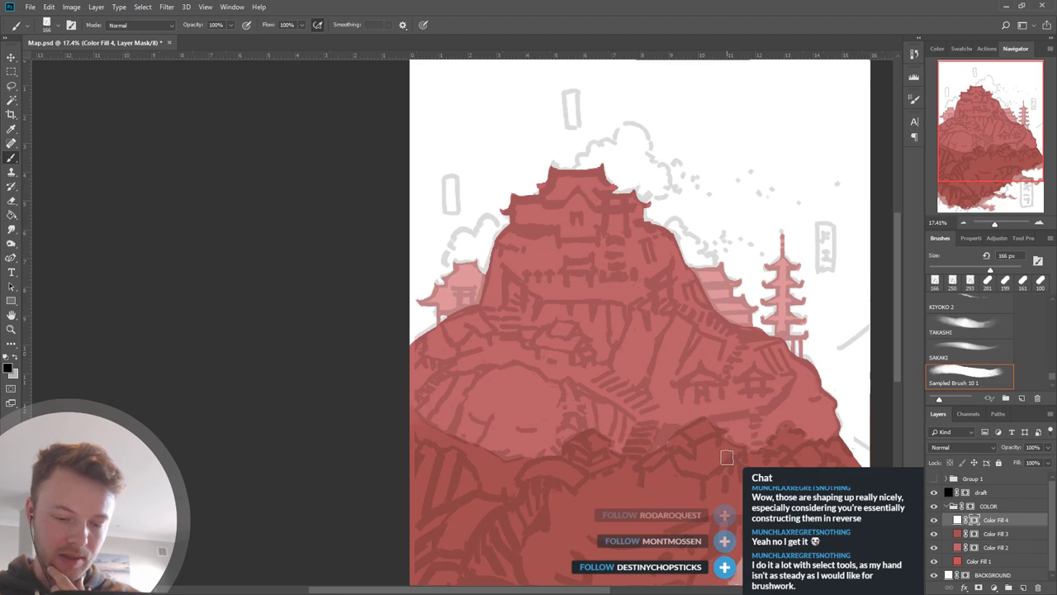
scroll(615, 446, down, 1)
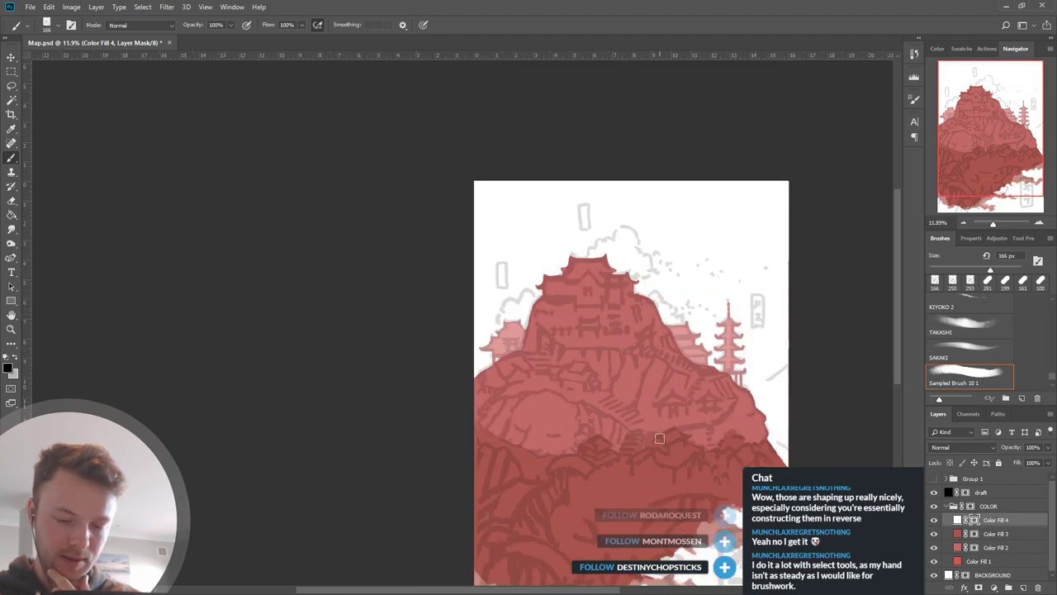
scroll(659, 438, down, 2)
scroll(735, 467, up, 2)
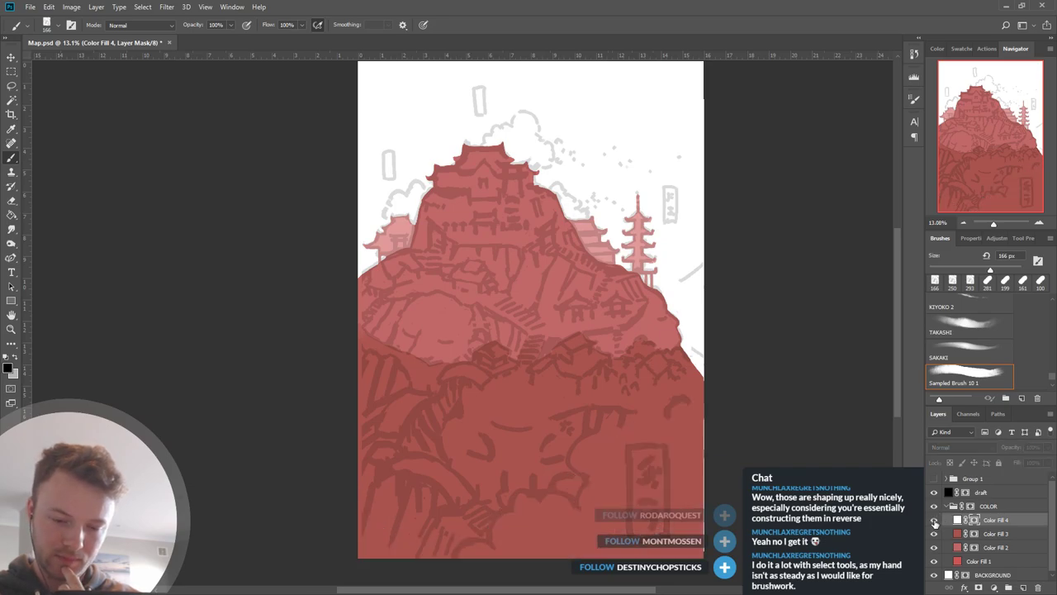
Hide the Color Fill 3, Color Fill 2 and Color Fill 1 layers so only the draft sketch shows.
click(934, 533)
click(935, 547)
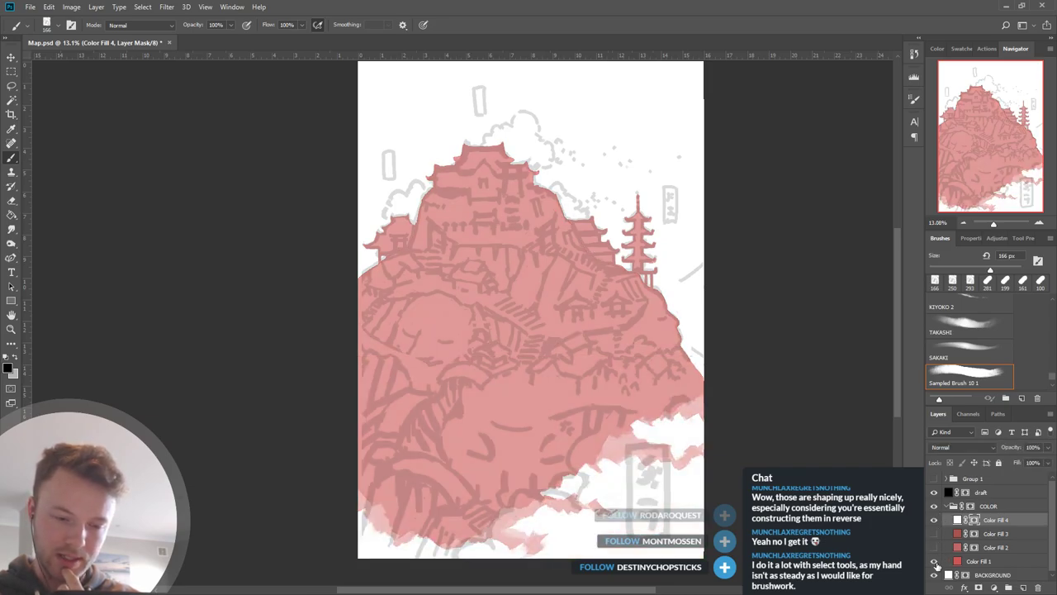
click(934, 561)
Add a dark purple Color Fill layer directly above Color Fill 3 and fill its mask with black.
click(996, 534)
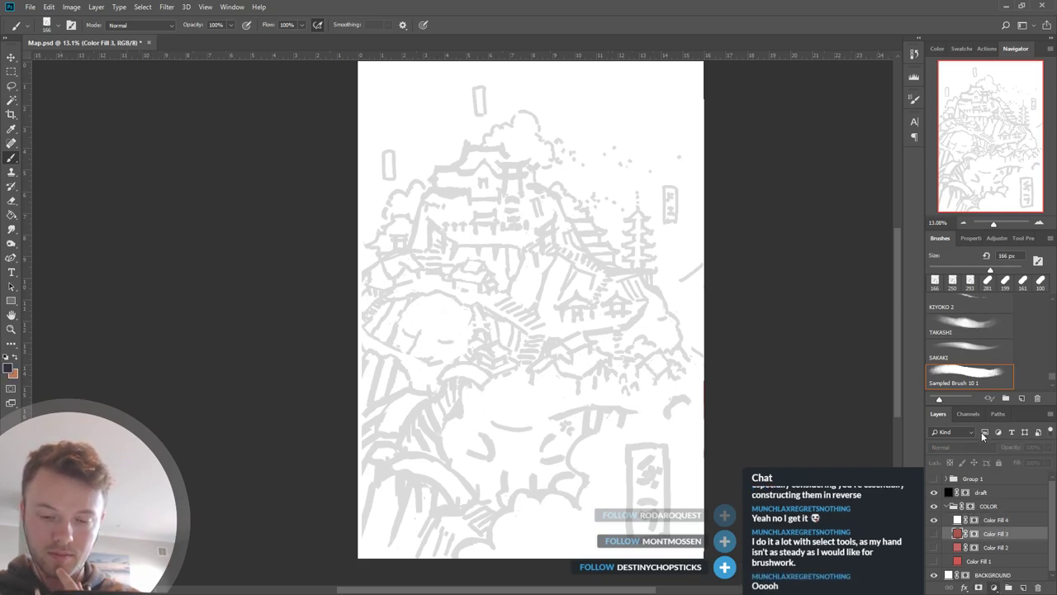
key(ctrl+alt+z)
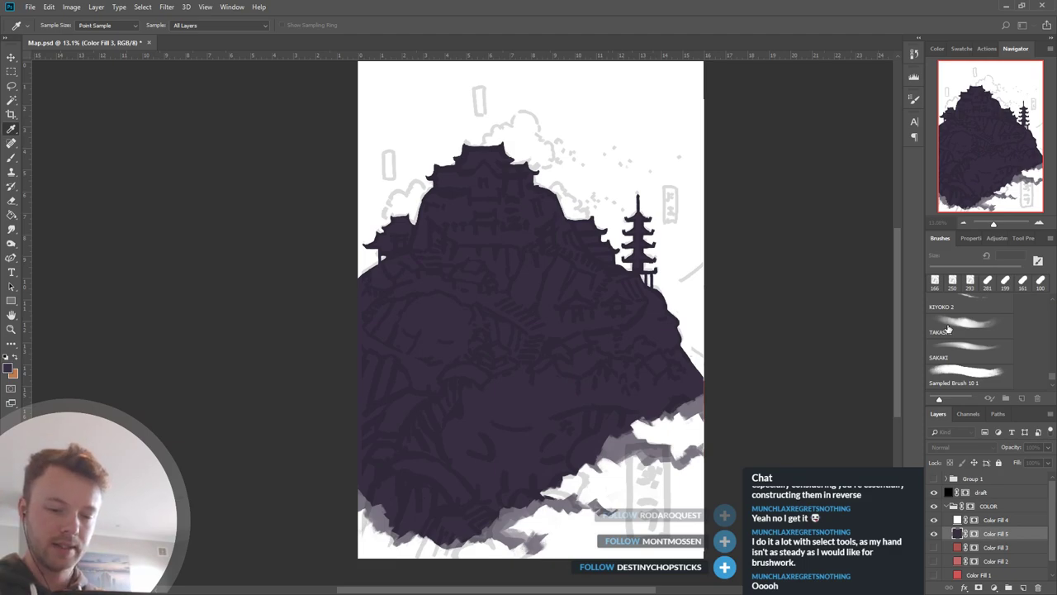
key(b)
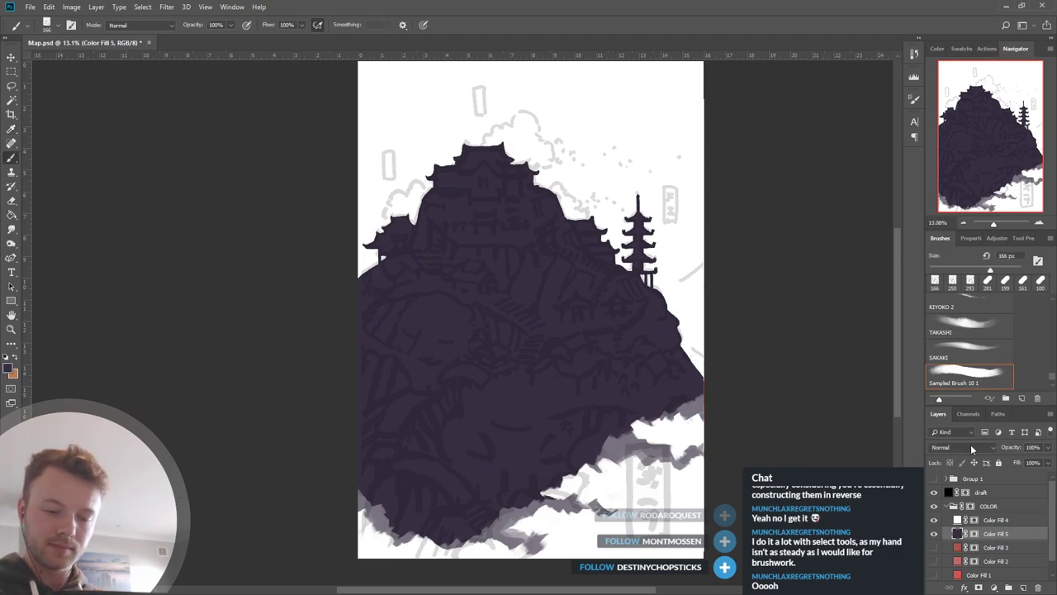
click(974, 534)
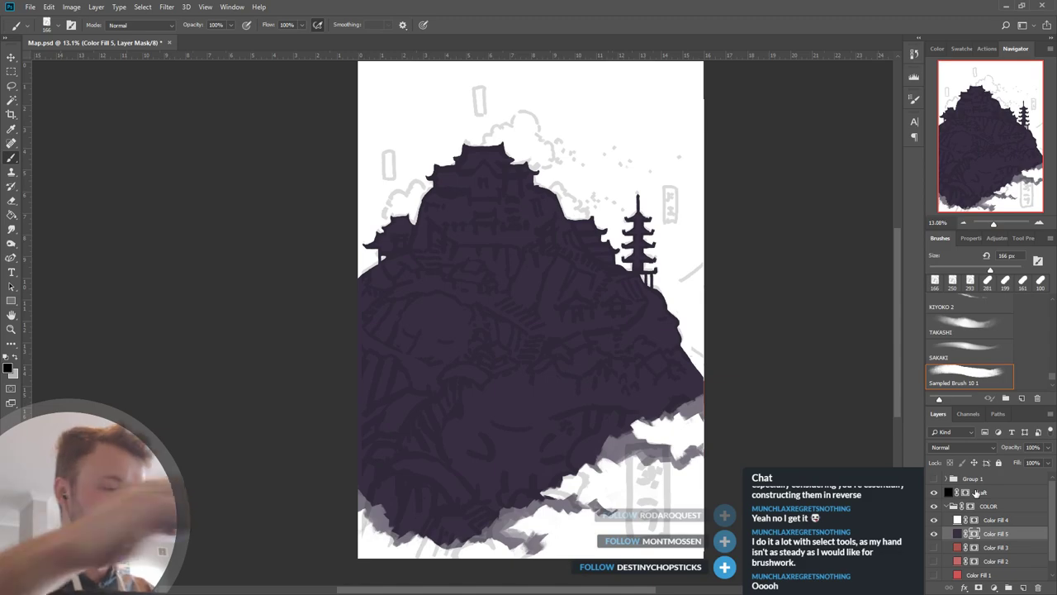
key(alt+BackSpace)
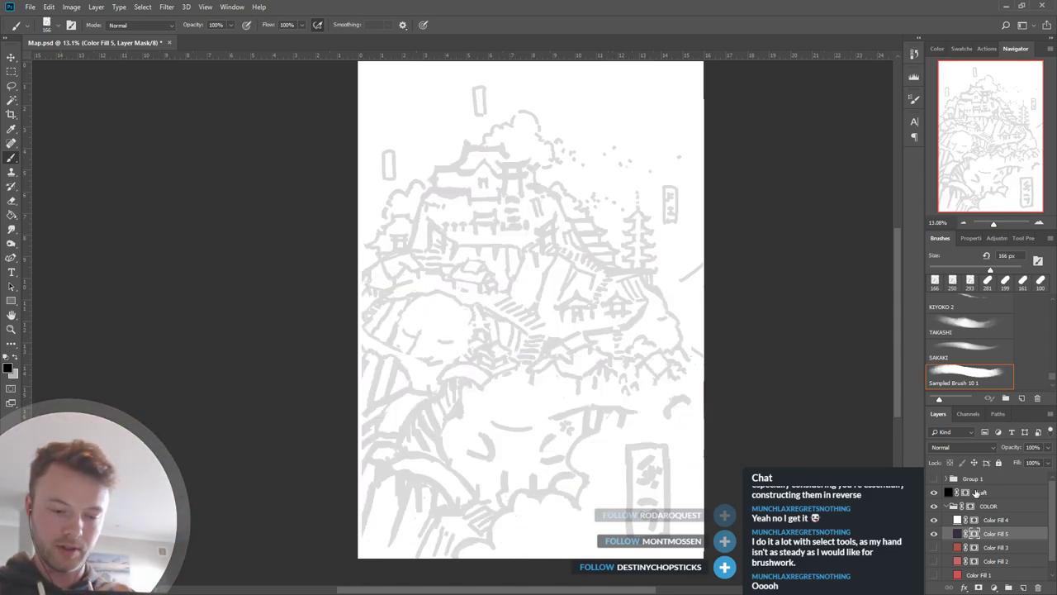
Try blocking in the gabled house beside the central stairs with white 166 px strokes on the Color Fill 5 mask.
scroll(578, 347, up, 5)
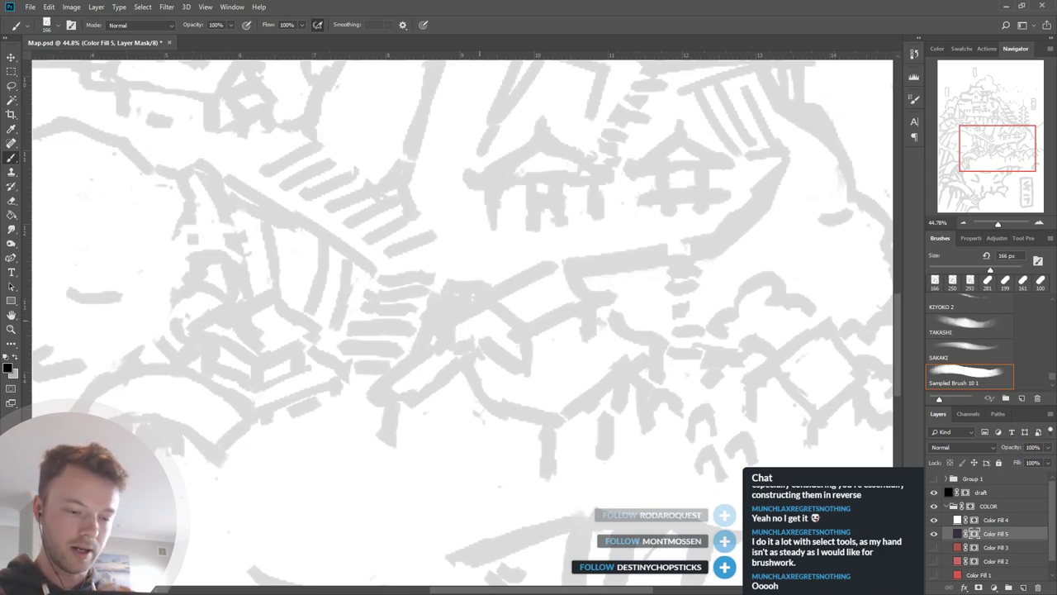
key(x)
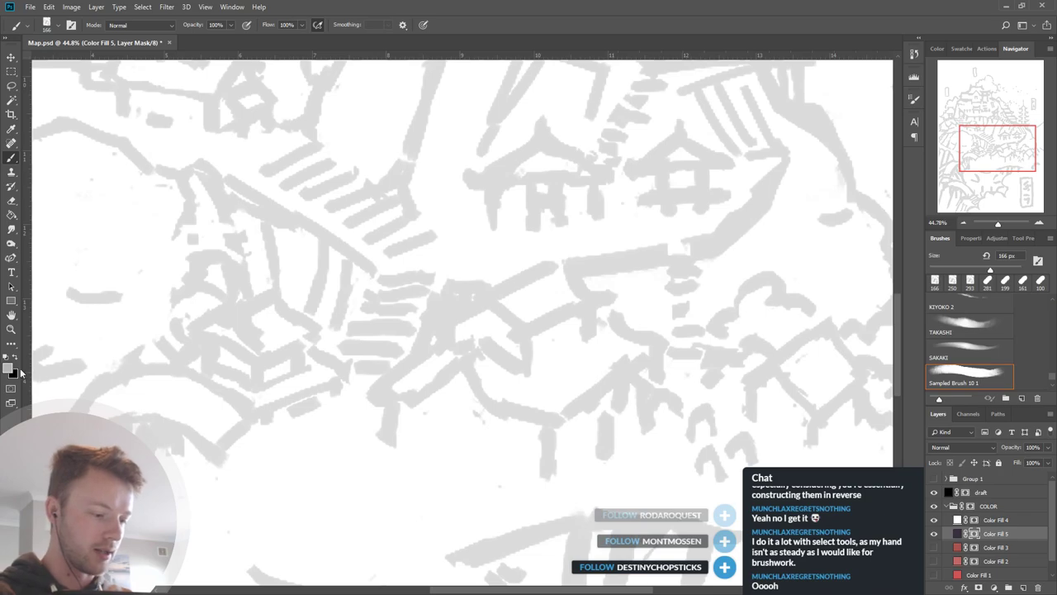
key(i)
key(b)
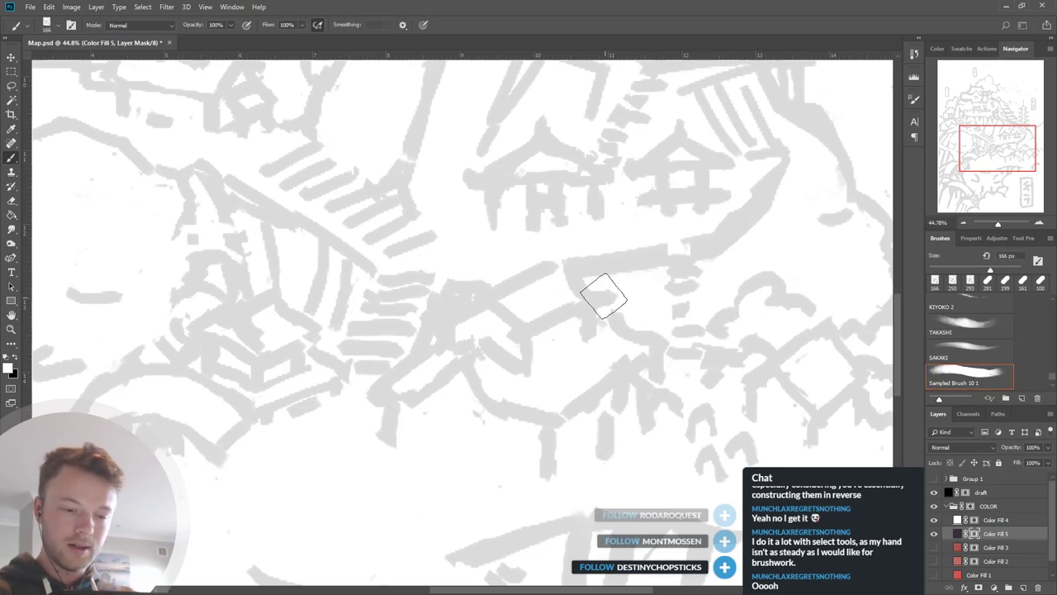
mouse_move(467, 330)
mouse_down()
mouse_move(543, 278)
mouse_move(559, 282)
mouse_move(464, 334)
mouse_move(533, 342)
mouse_move(488, 322)
mouse_move(514, 328)
mouse_move(528, 381)
mouse_up()
mouse_move(578, 322)
mouse_down()
mouse_move(566, 298)
mouse_move(605, 316)
mouse_move(582, 330)
mouse_move(534, 334)
mouse_move(541, 356)
mouse_up()
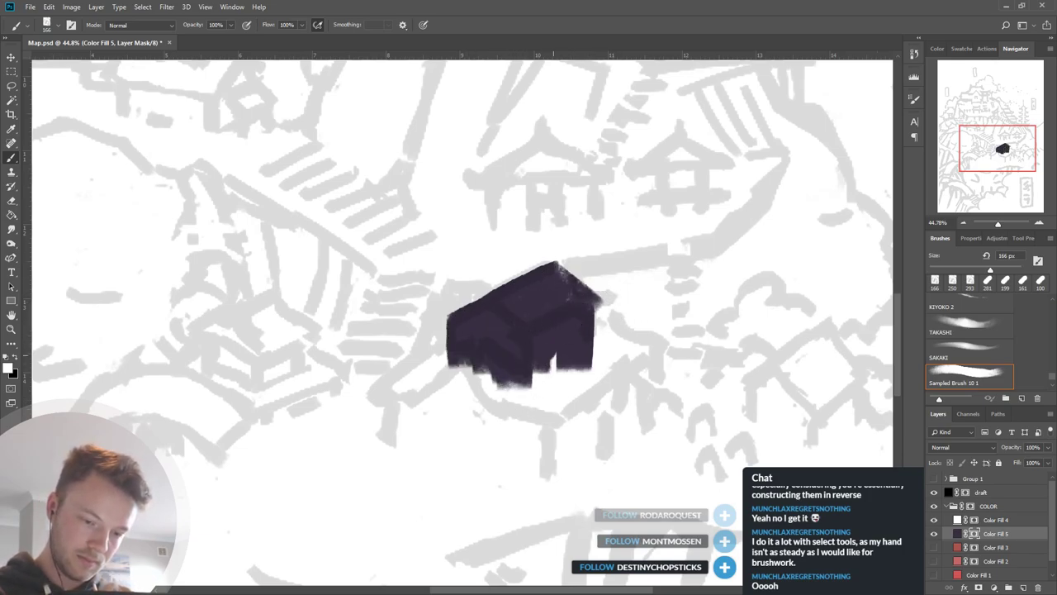
drag(398, 394, 460, 358)
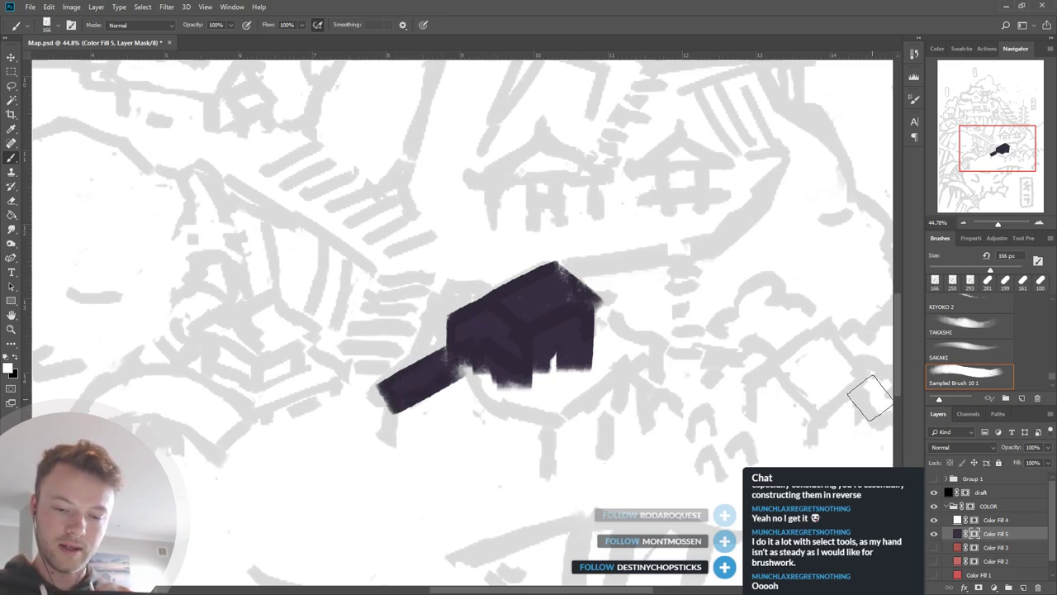
Reduce the brush size to 55 px and clear the house test strokes from the Color Fill 5 mask.
drag(980, 270, 964, 277)
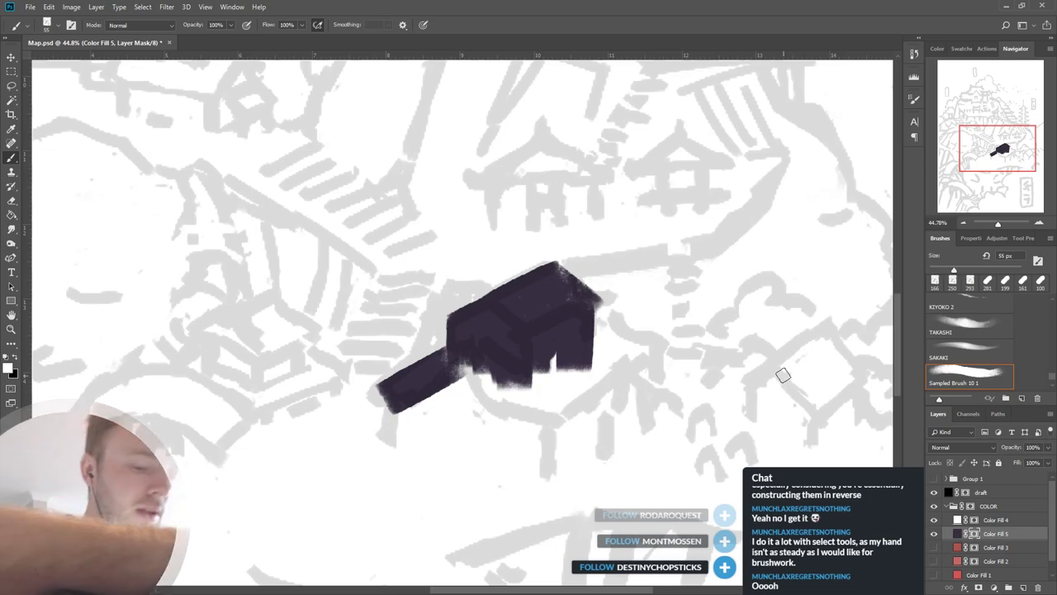
key(Delete)
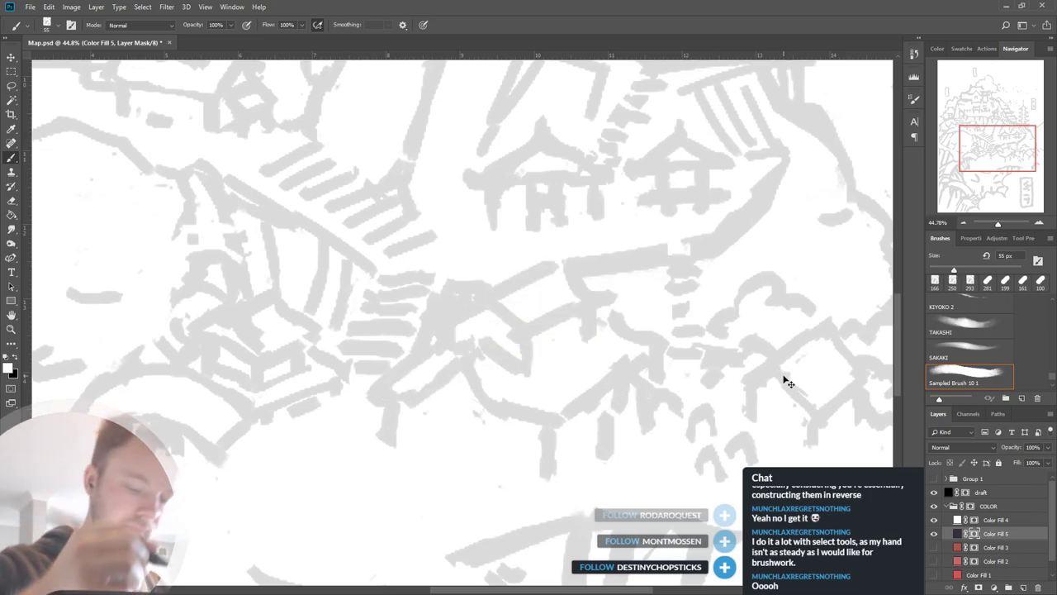
Show the Group 1 references, study the line work of the landscapes and the ink pagoda, and hide the group again.
click(934, 479)
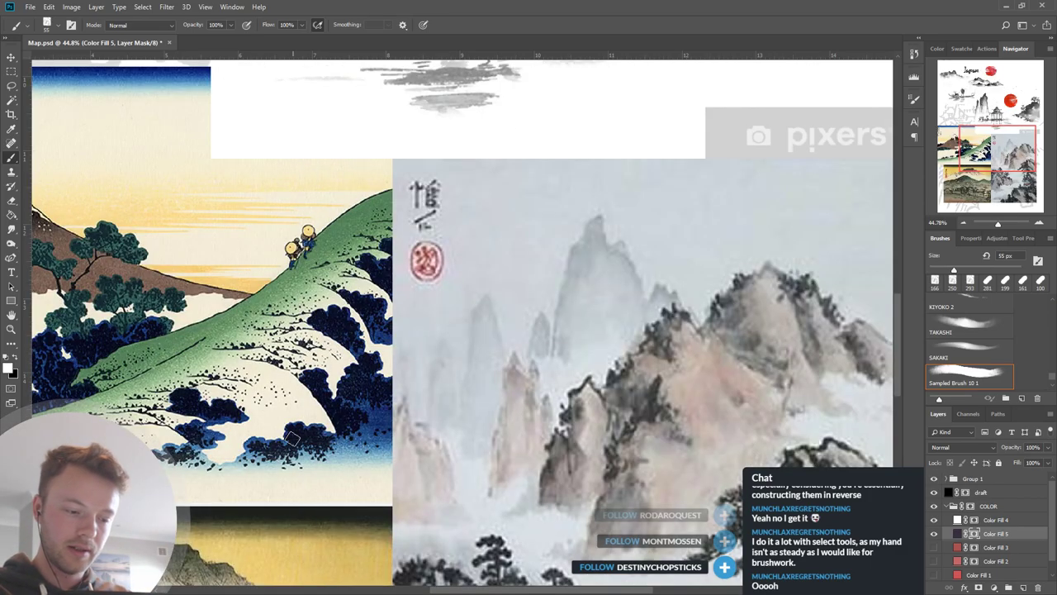
scroll(391, 446, down, 6)
scroll(473, 347, up, 6)
scroll(442, 179, up, 2)
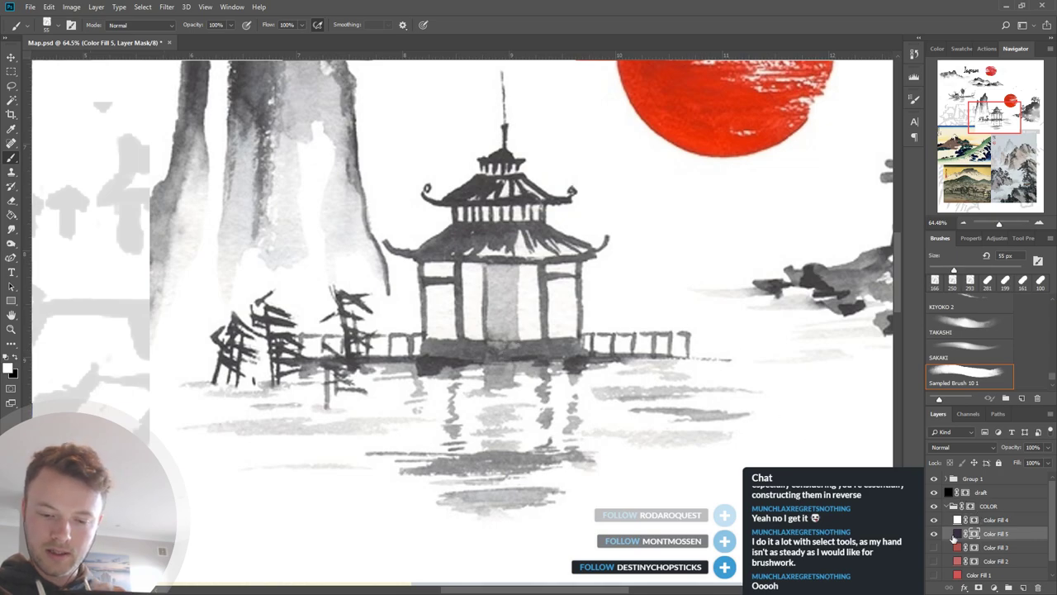
click(934, 478)
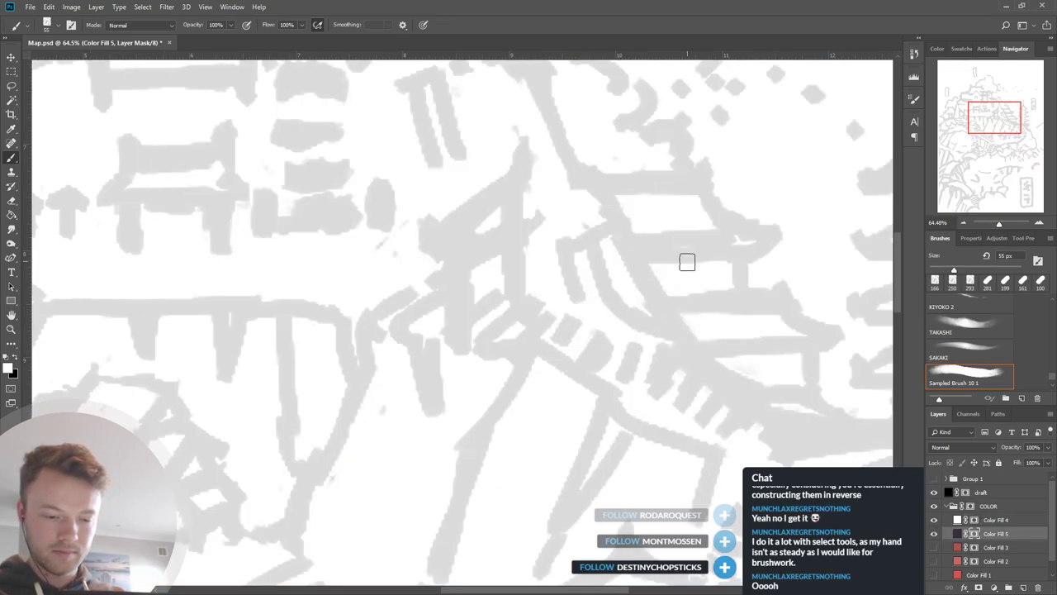
Trace the short post and the slanted lower roof edge beneath the central stairs in white on the Color Fill 5 mask.
scroll(687, 262, down, 5)
scroll(555, 522, up, 3)
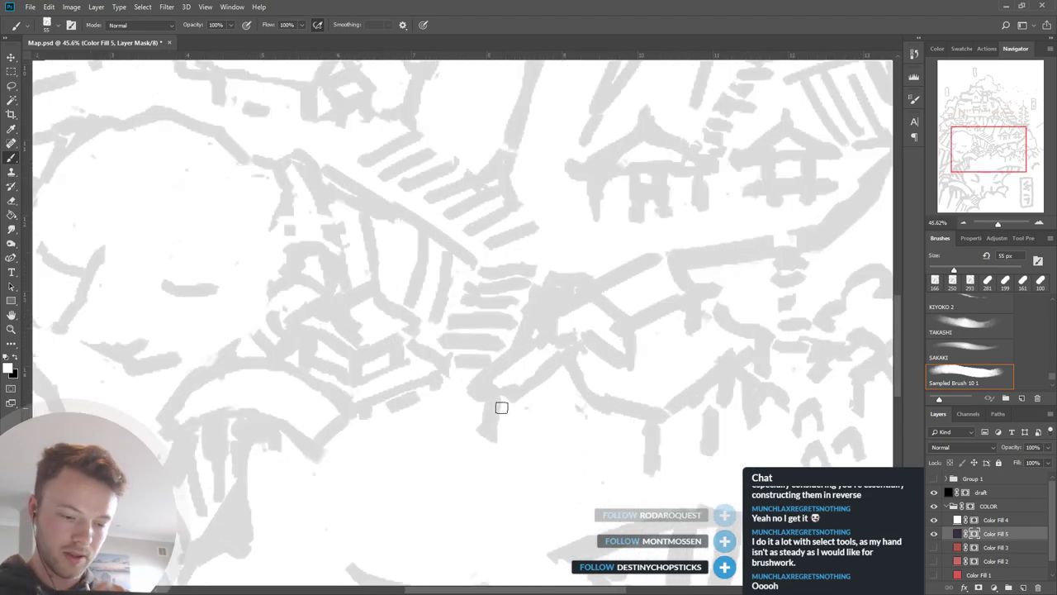
mouse_move(495, 394)
mouse_down()
mouse_move(505, 440)
mouse_move(507, 420)
mouse_move(498, 417)
mouse_move(496, 448)
mouse_up()
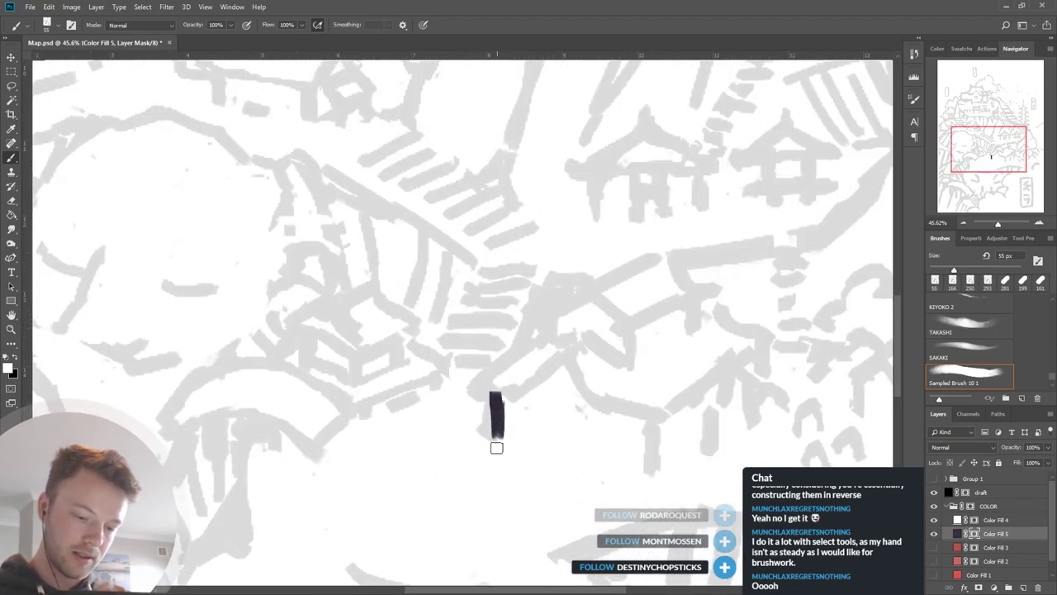
drag(478, 390, 529, 345)
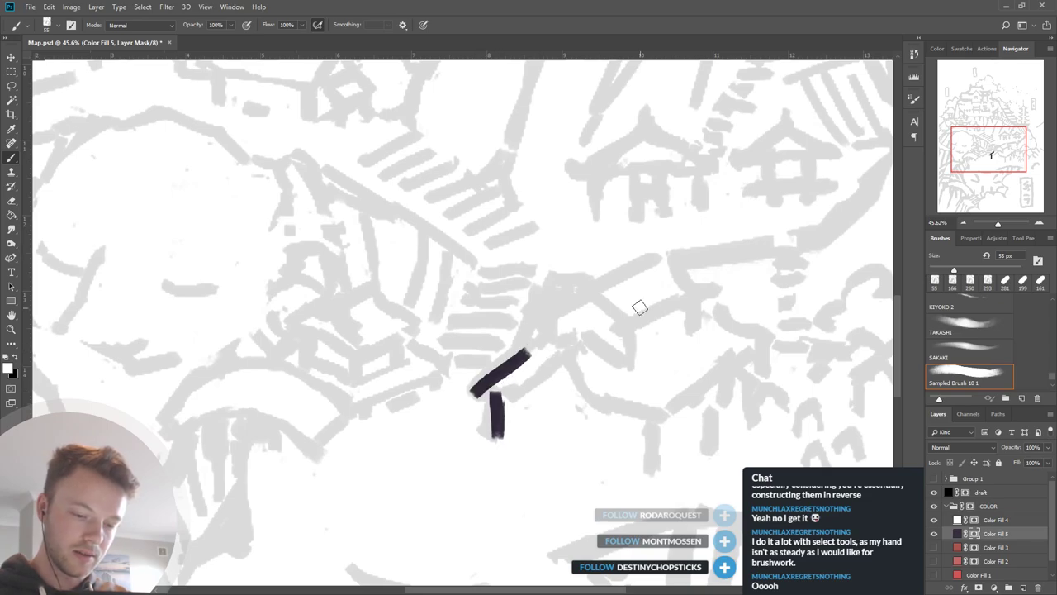
key(ctrl+z)
mouse_move(477, 384)
mouse_down()
mouse_move(508, 395)
mouse_move(482, 379)
mouse_move(535, 349)
mouse_up()
drag(478, 380, 518, 350)
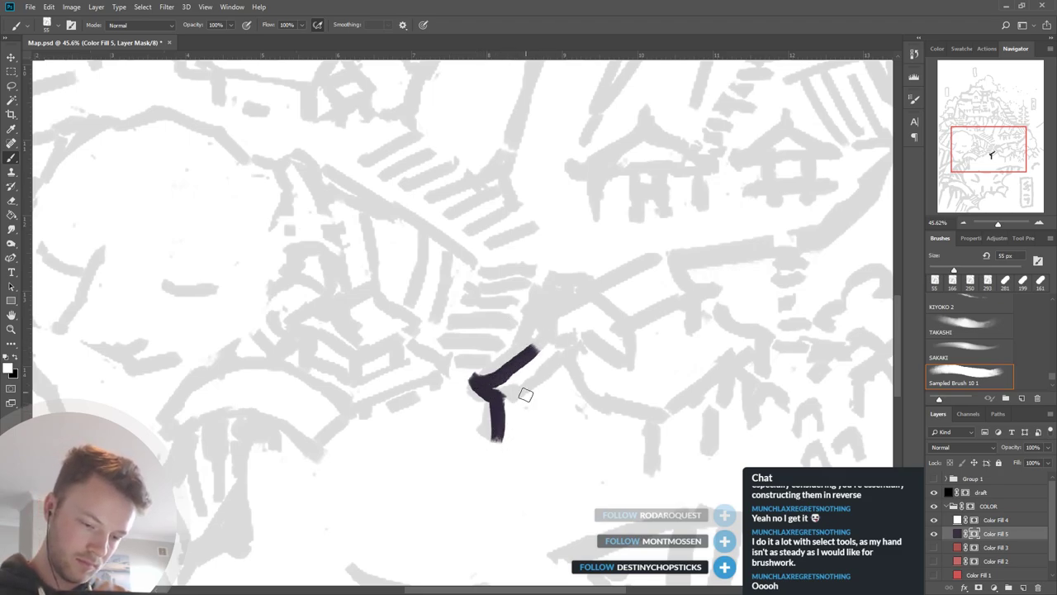
Trim both sides of the post and the underside of the roof corner with black.
key(x)
drag(512, 398, 512, 433)
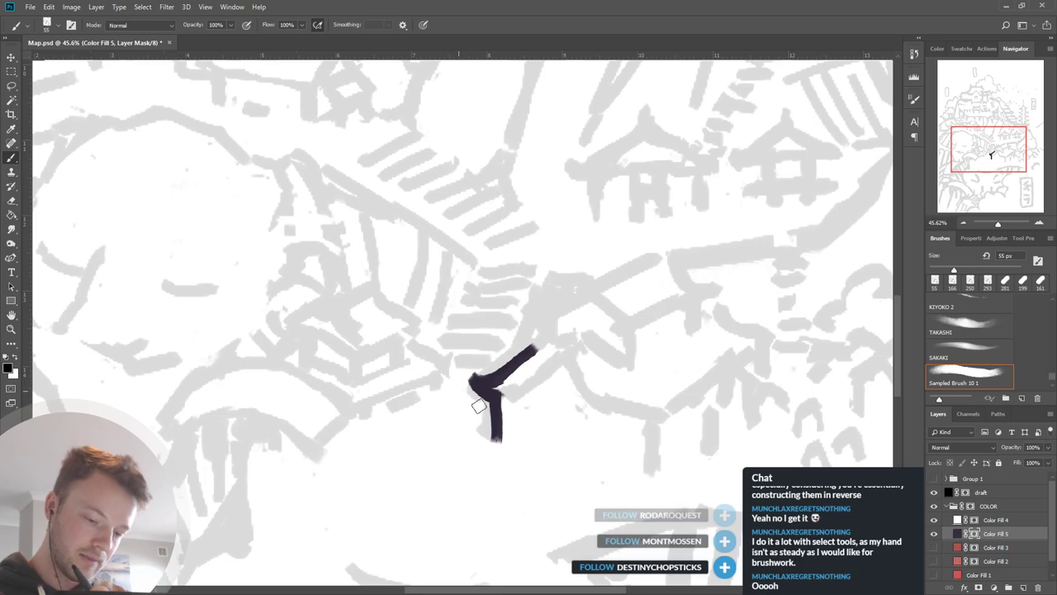
drag(479, 401, 491, 398)
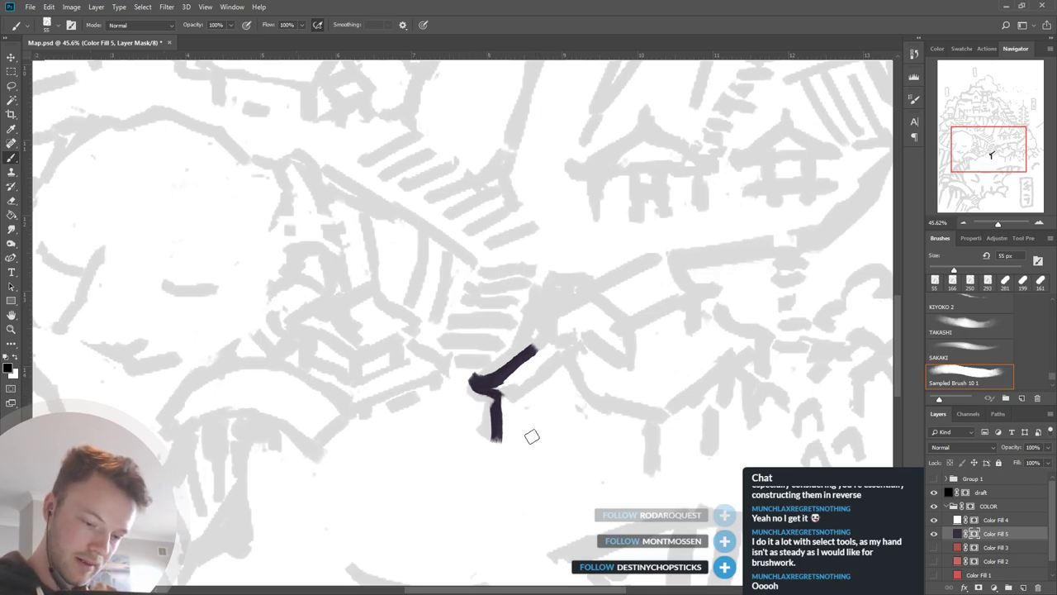
key(x)
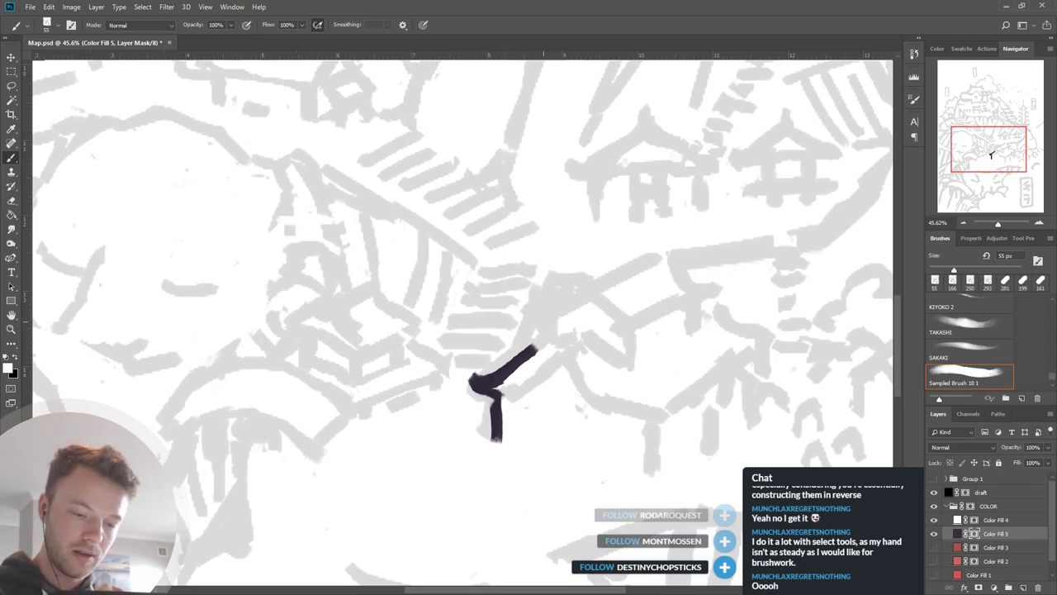
Extend the roof edge upward in white with a short riser ending in a small forked tip.
mouse_move(531, 351)
mouse_down()
mouse_move(559, 319)
mouse_move(548, 314)
mouse_up()
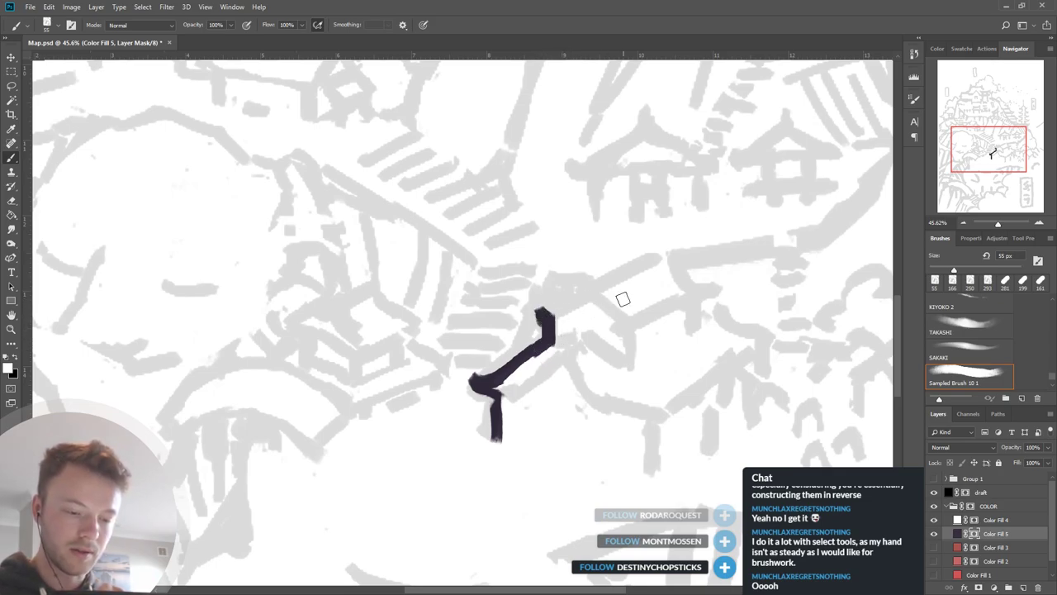
drag(549, 317, 564, 310)
key(x)
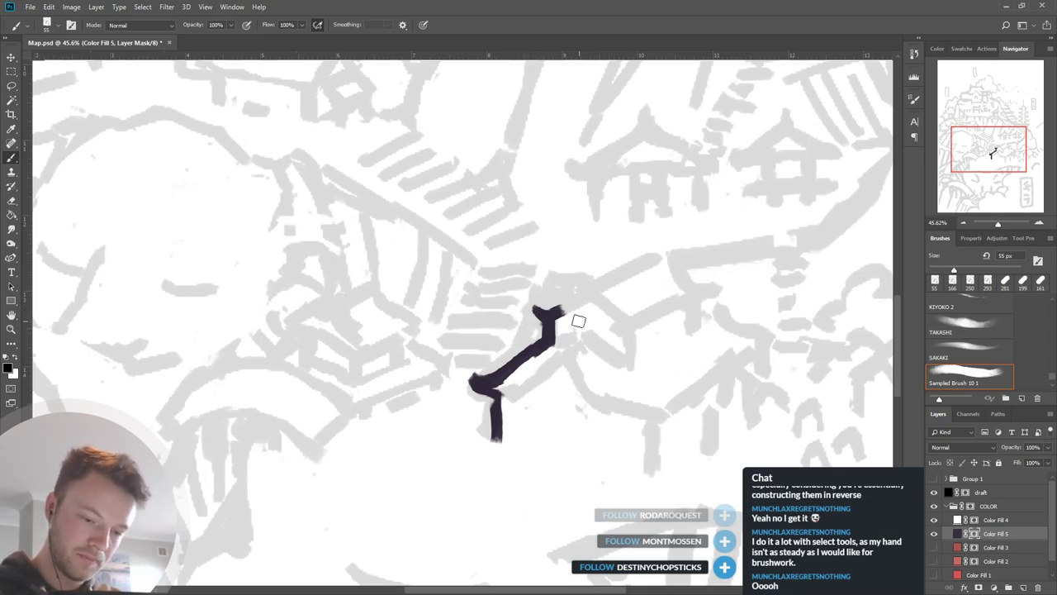
key(x)
Paint the long diagonal roof ridge in white with a raised end and a small midway bump, refining both with black.
mouse_move(556, 311)
mouse_down()
mouse_move(654, 262)
mouse_move(608, 281)
mouse_move(667, 252)
mouse_up()
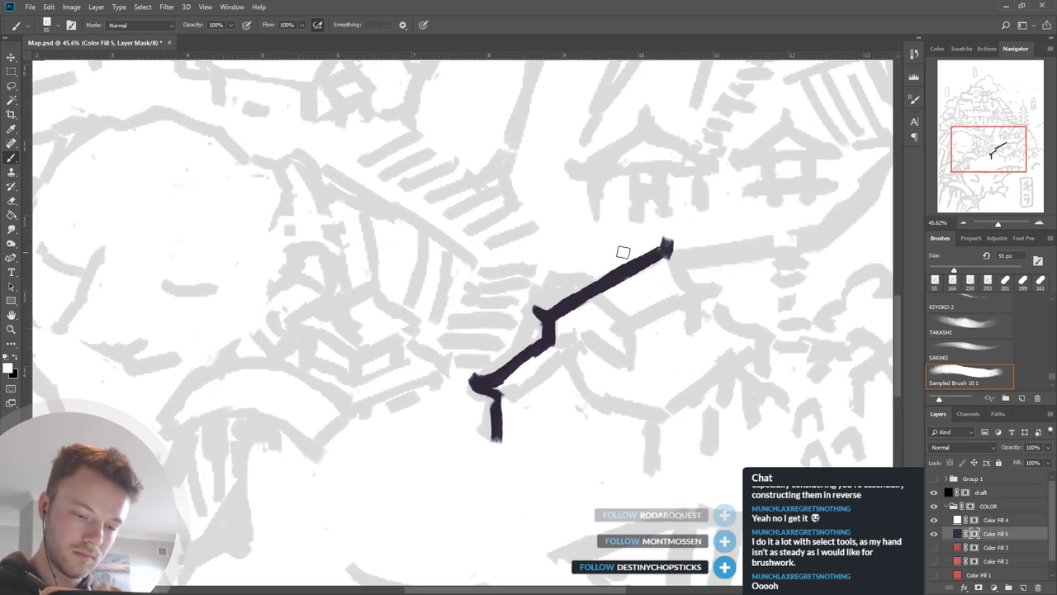
drag(582, 282, 590, 288)
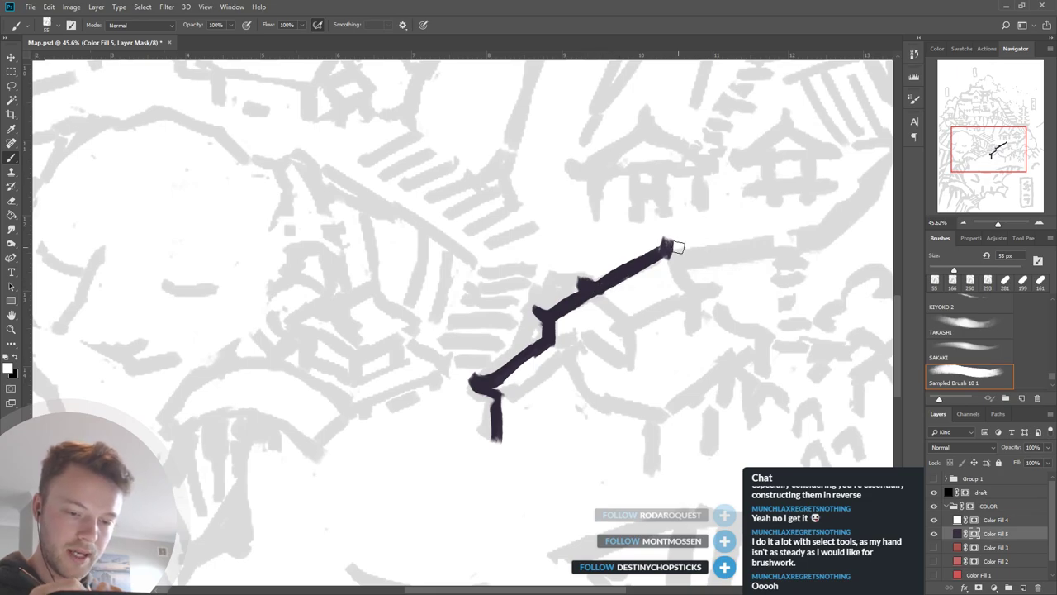
key(x)
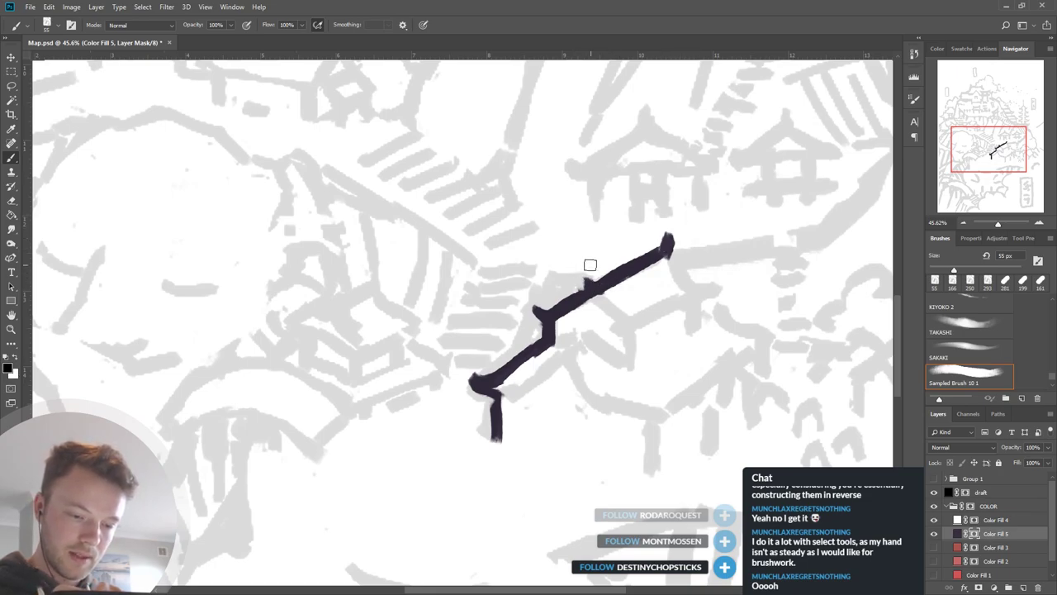
key(x)
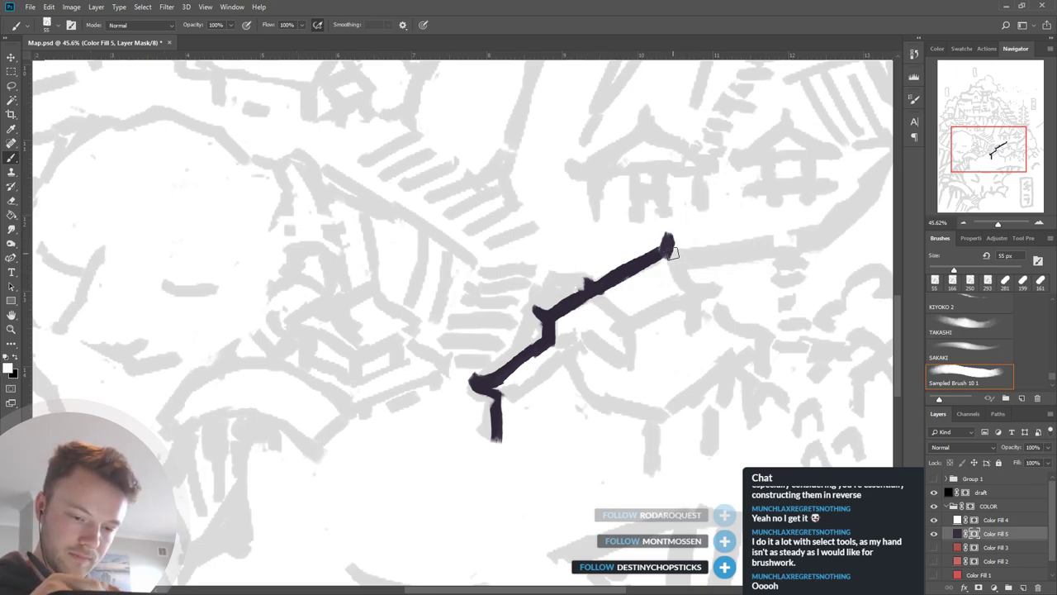
Paint the roof's curved side edge in white from the raised ridge end, with a short post and an upturned lower corner.
mouse_move(668, 245)
mouse_down()
mouse_move(697, 288)
mouse_move(717, 291)
mouse_move(699, 322)
mouse_up()
key(x)
key(x)
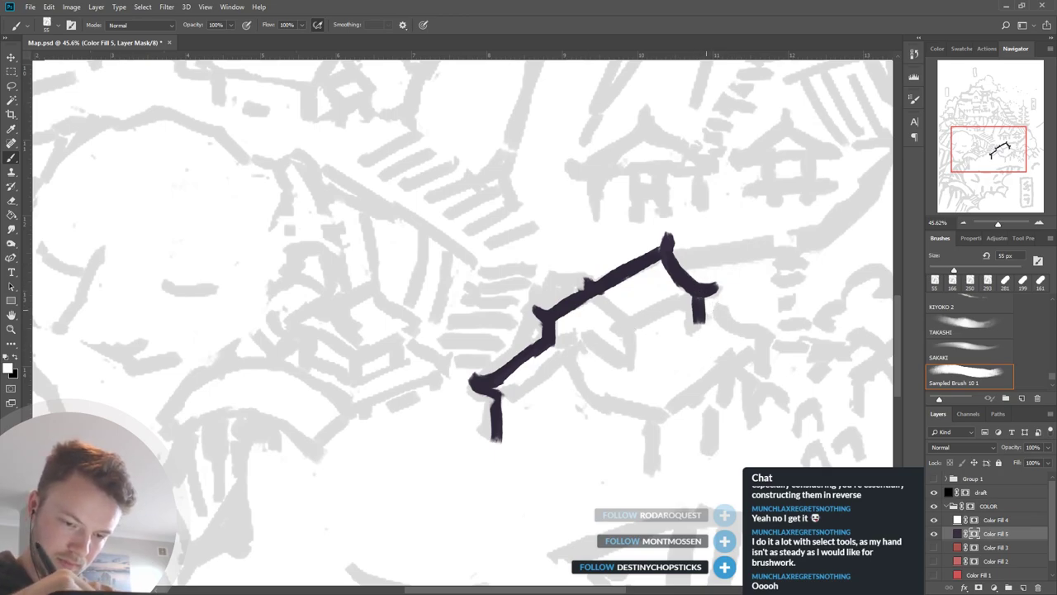
mouse_move(698, 294)
mouse_down()
mouse_move(768, 335)
mouse_move(737, 336)
mouse_move(749, 343)
mouse_move(727, 328)
mouse_move(768, 326)
mouse_up()
Trace the roof's long diagonal front eave and the peaked gable edge in white, leaving the gap beside the first short post open.
drag(648, 421, 748, 351)
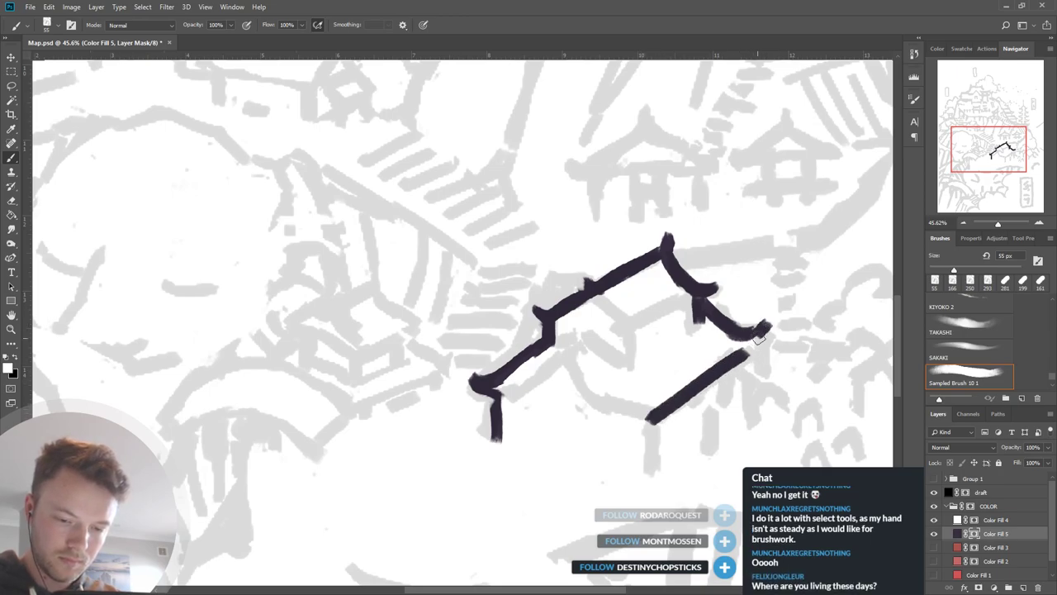
key(ctrl+z)
drag(651, 415, 762, 334)
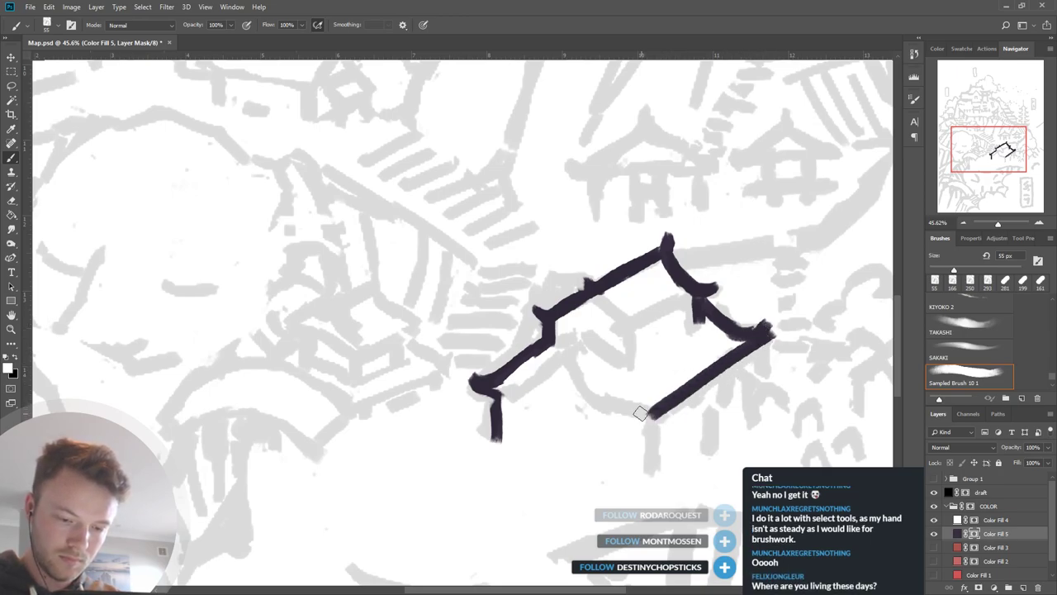
drag(564, 359, 591, 399)
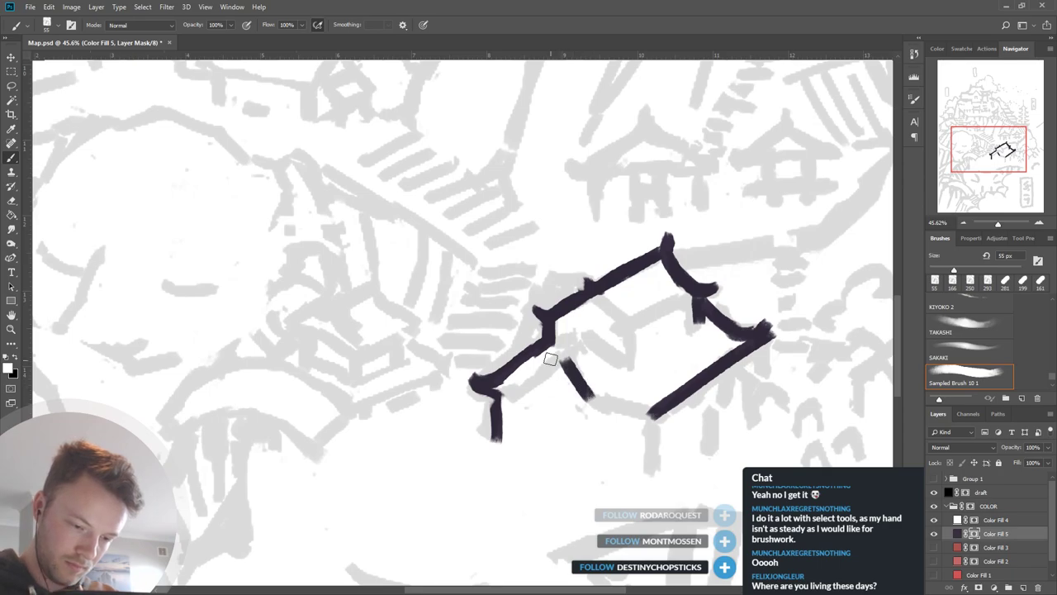
mouse_move(512, 393)
mouse_down()
mouse_move(559, 348)
mouse_move(531, 386)
mouse_move(569, 369)
mouse_move(561, 357)
mouse_move(596, 407)
mouse_move(657, 415)
mouse_up()
key(ctrl+z)
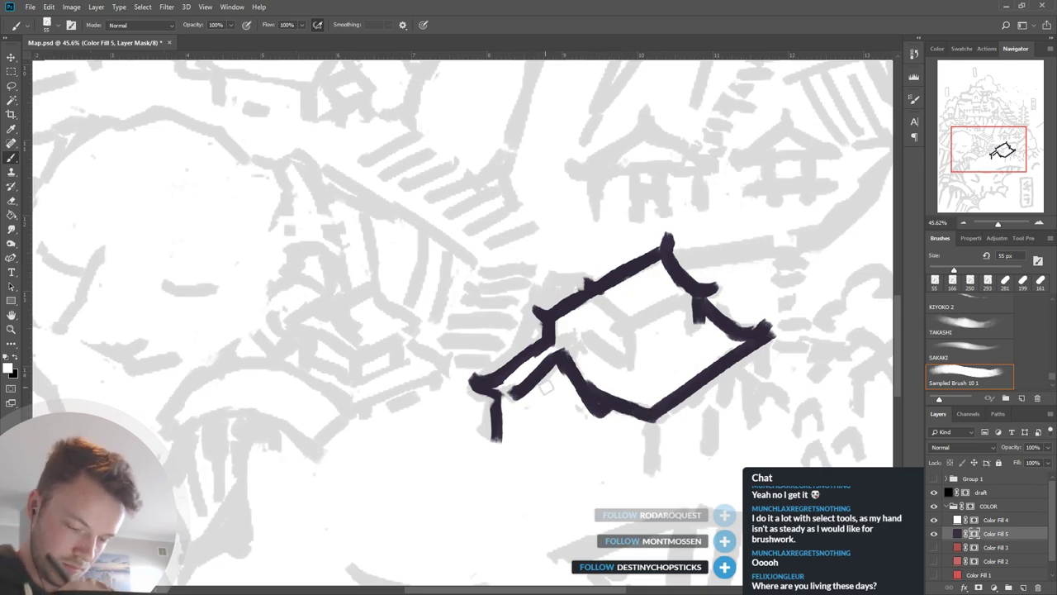
drag(490, 390, 517, 392)
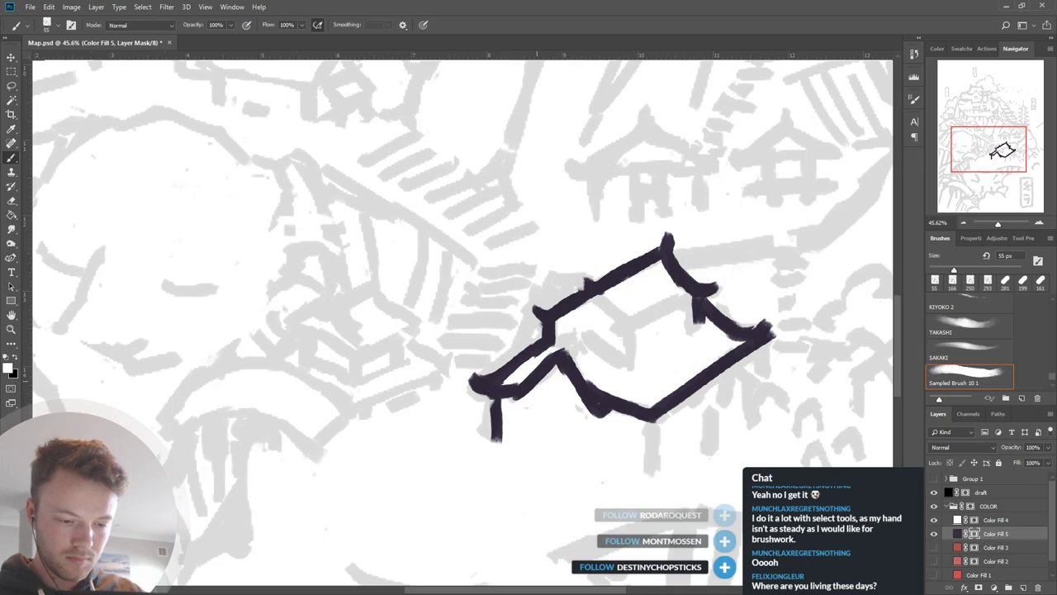
key(ctrl+z)
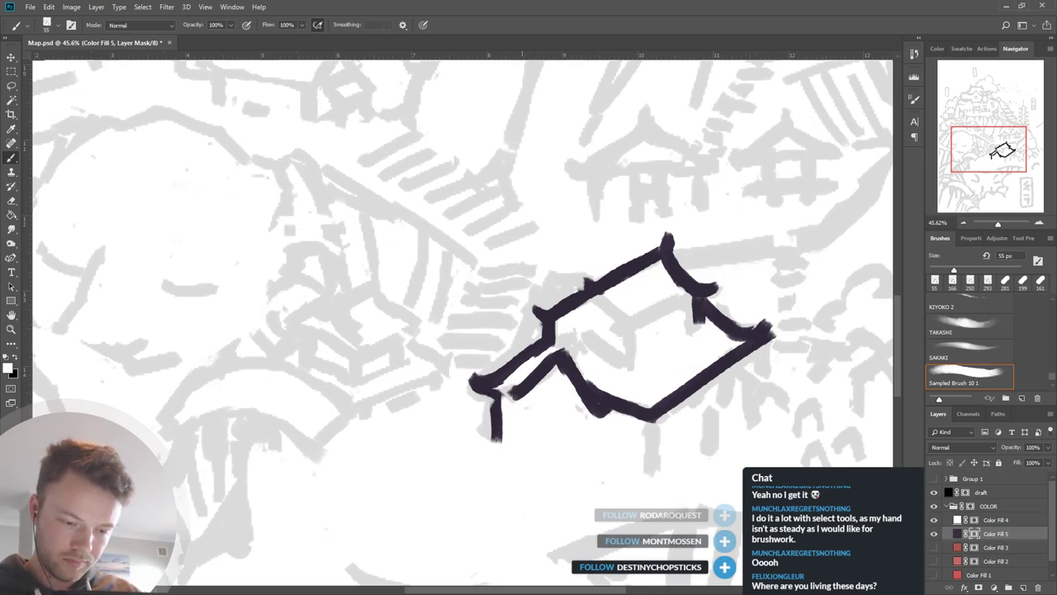
Paint two vertical posts in white beneath the ends of the peaked gable and trim them with black.
drag(529, 393, 535, 456)
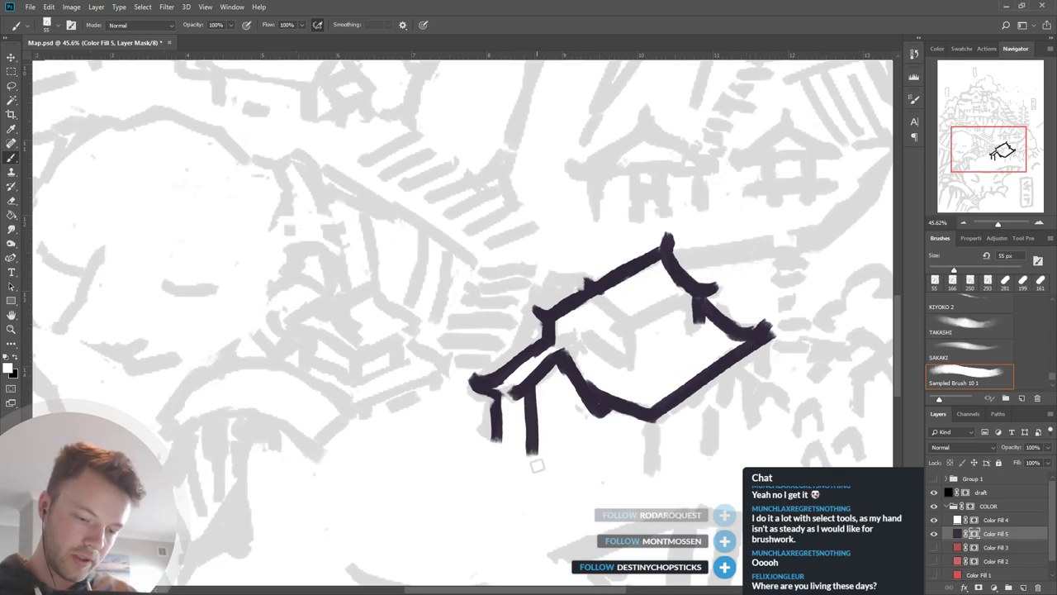
drag(589, 407, 591, 463)
drag(589, 426, 590, 473)
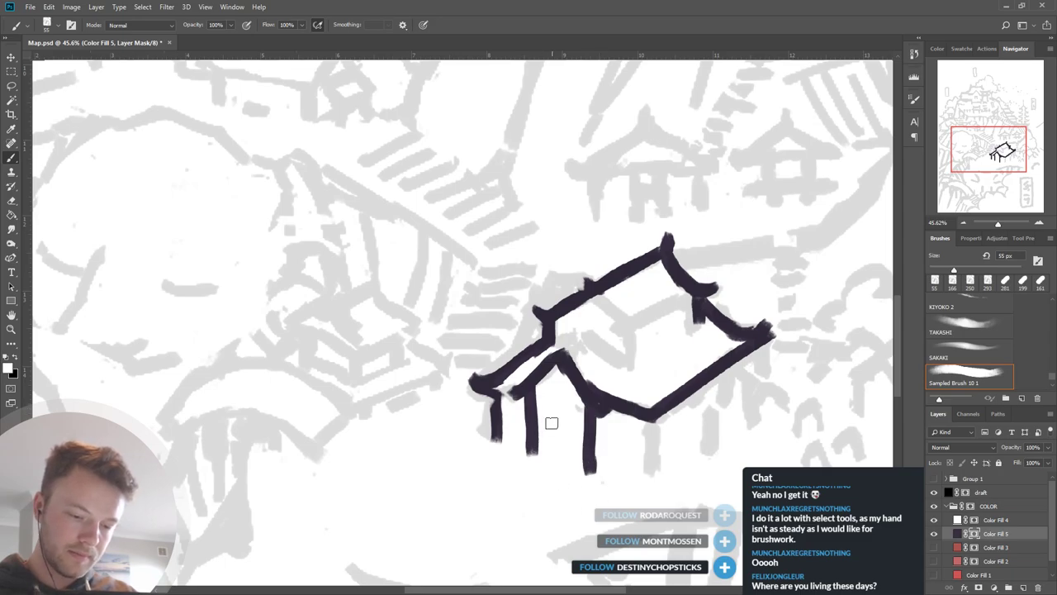
key(x)
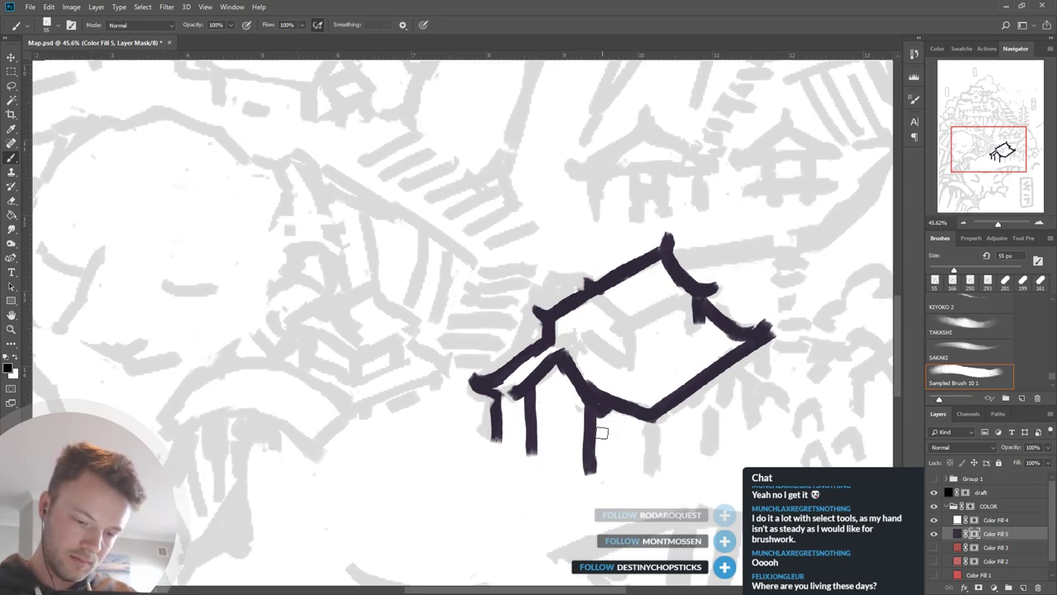
drag(602, 433, 602, 487)
drag(577, 411, 582, 488)
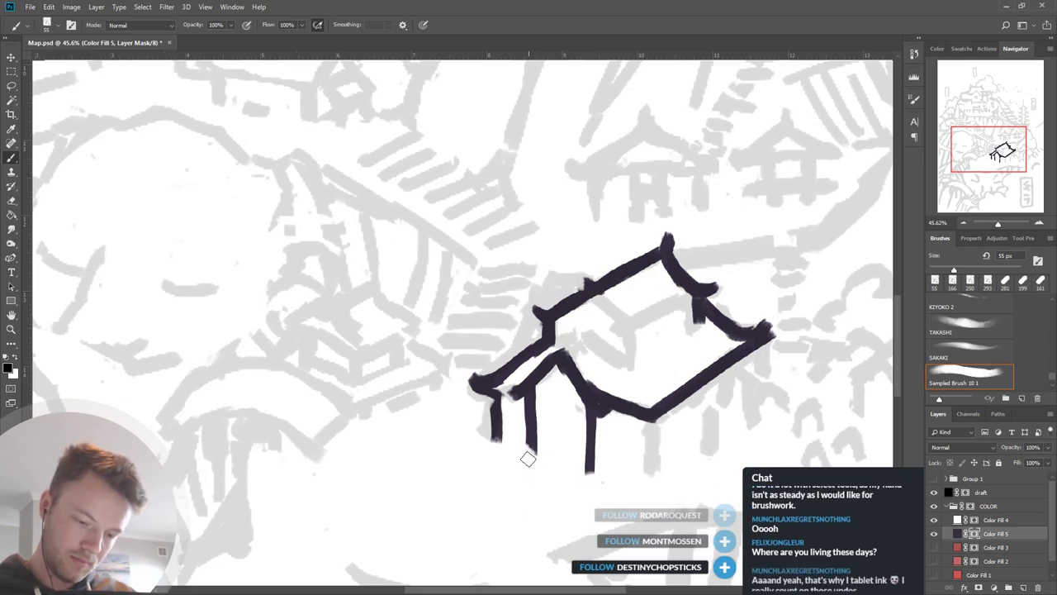
key(x)
drag(531, 428, 533, 447)
key(x)
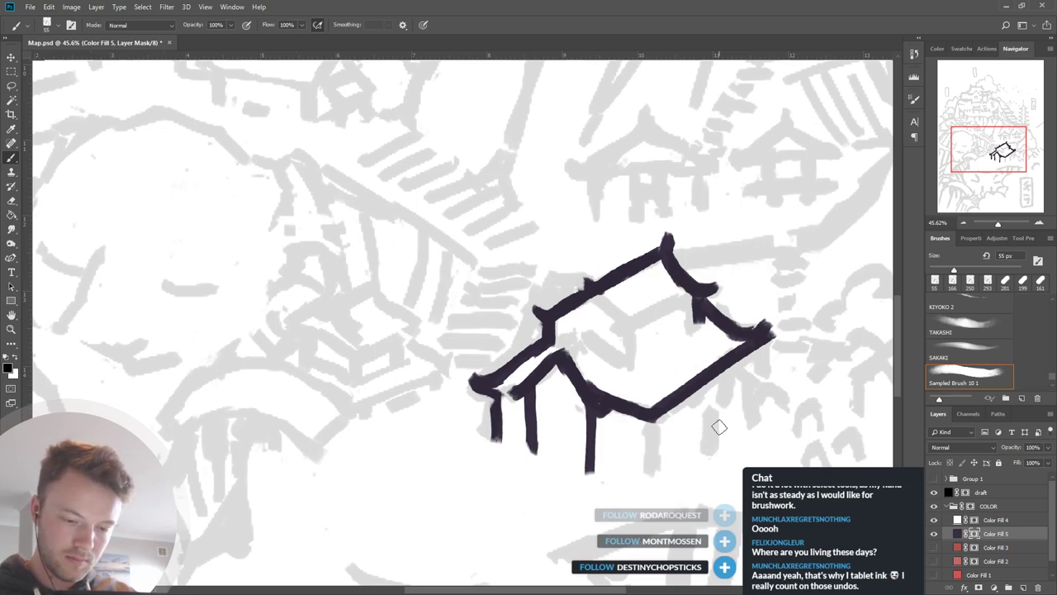
Paint one white post beneath the lowest roof corner and another beneath the upturned corner at the eave's far end.
key(x)
drag(649, 426, 648, 482)
key(x)
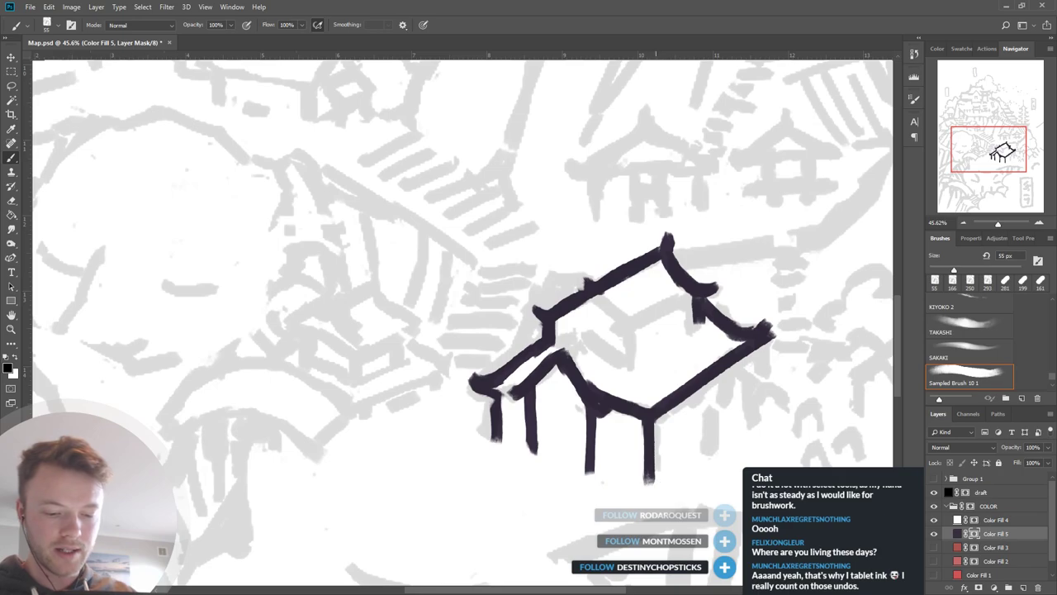
key(x)
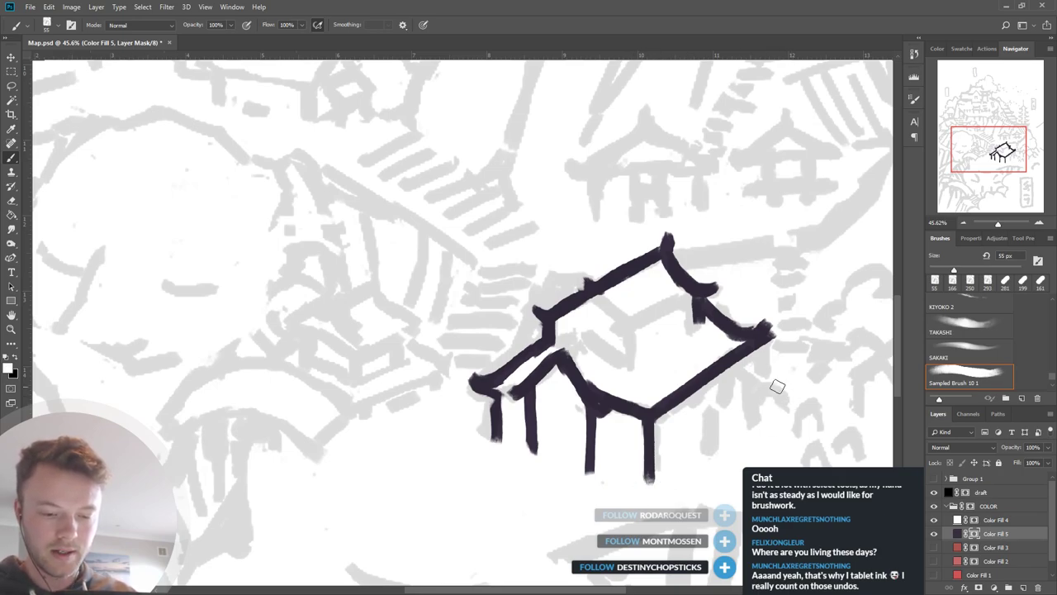
drag(758, 349, 760, 409)
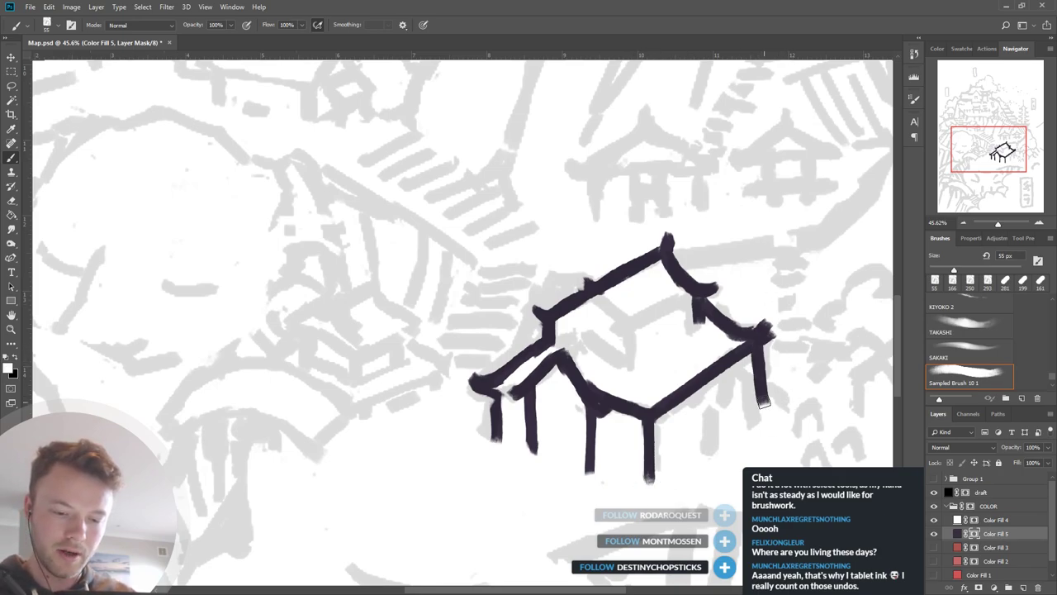
key(ctrl+z)
drag(760, 332, 758, 388)
key(x)
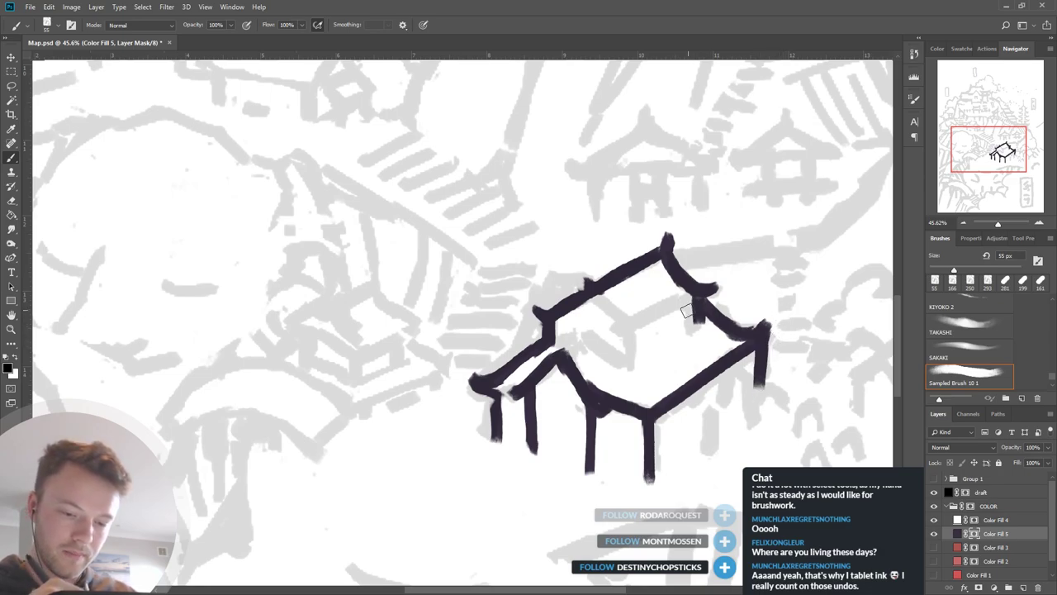
Paint the curved inner roof line in white from the ridge's midway bump, with a short post below it slimmed in black.
key(x)
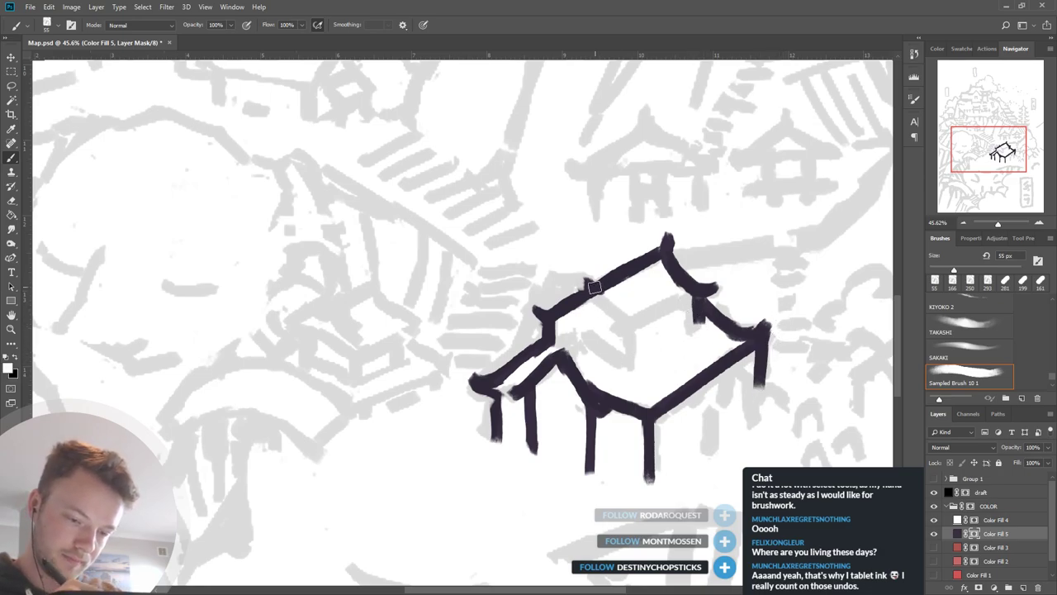
drag(594, 287, 643, 329)
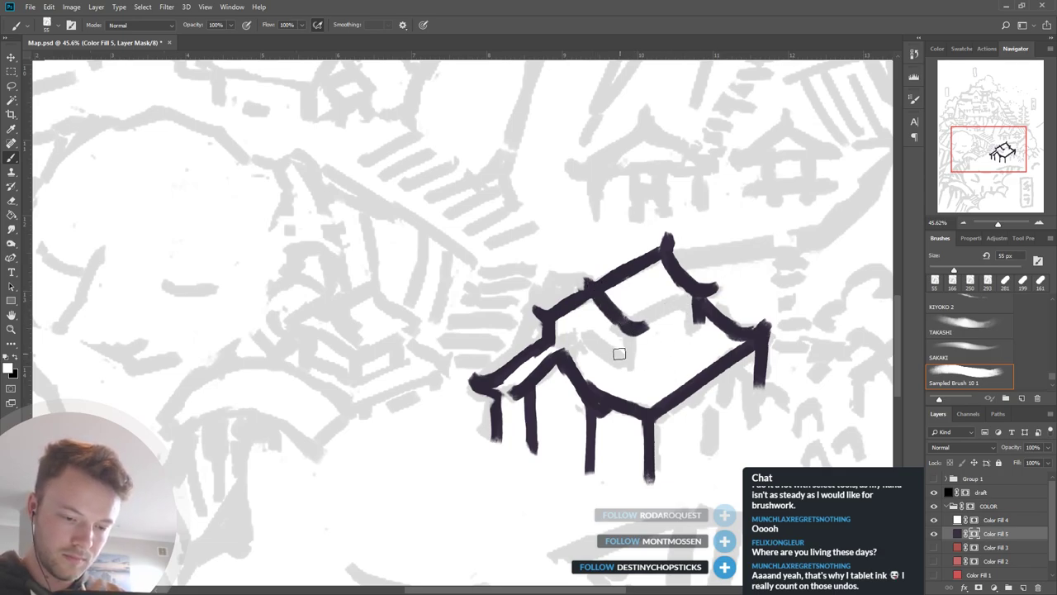
drag(623, 329, 628, 371)
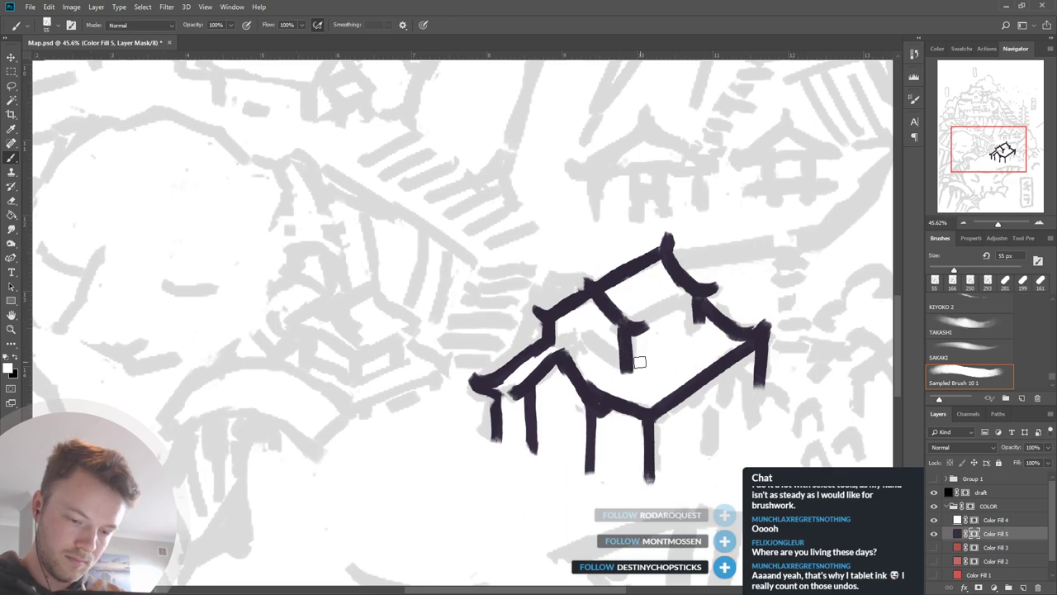
key(x)
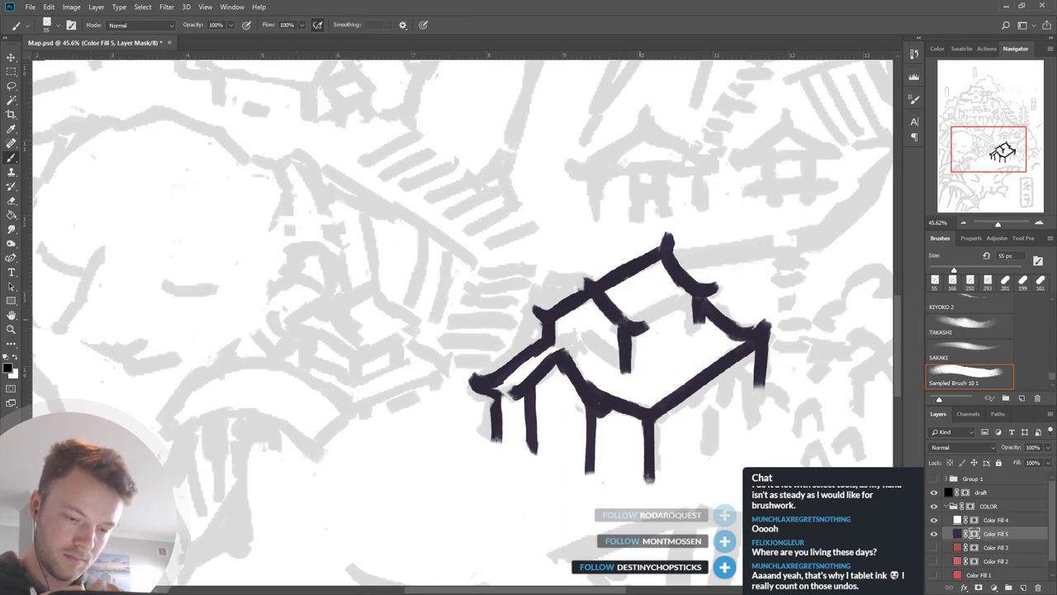
drag(741, 447, 728, 431)
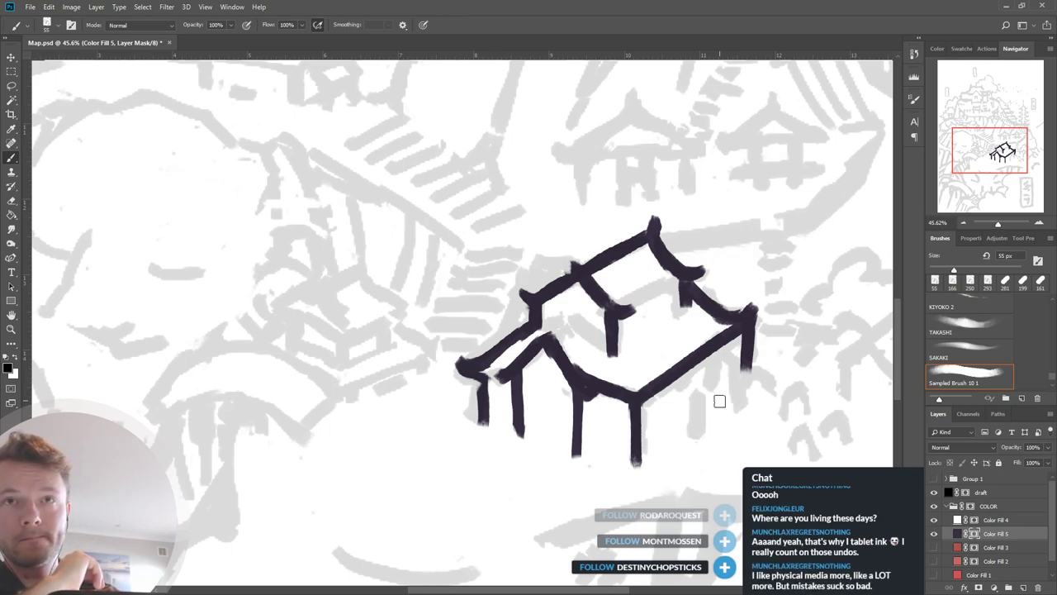
drag(728, 427, 707, 430)
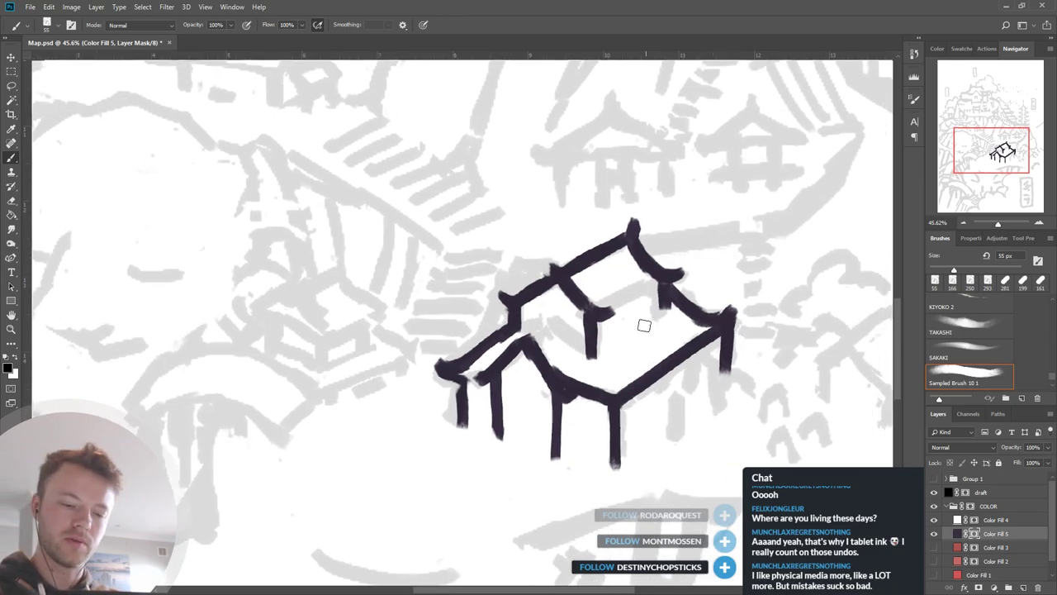
key(x)
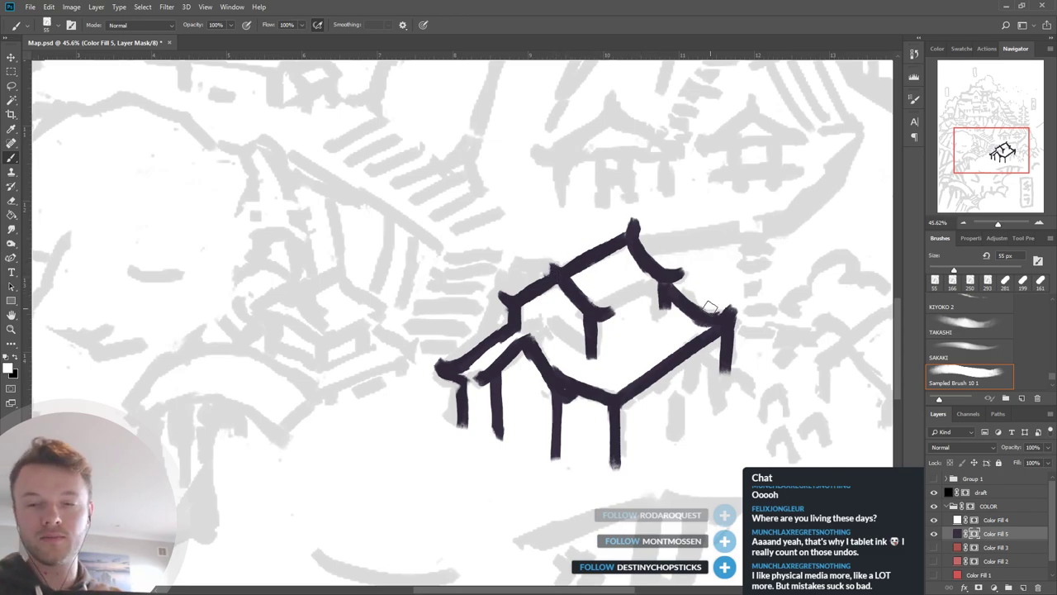
drag(723, 312, 707, 338)
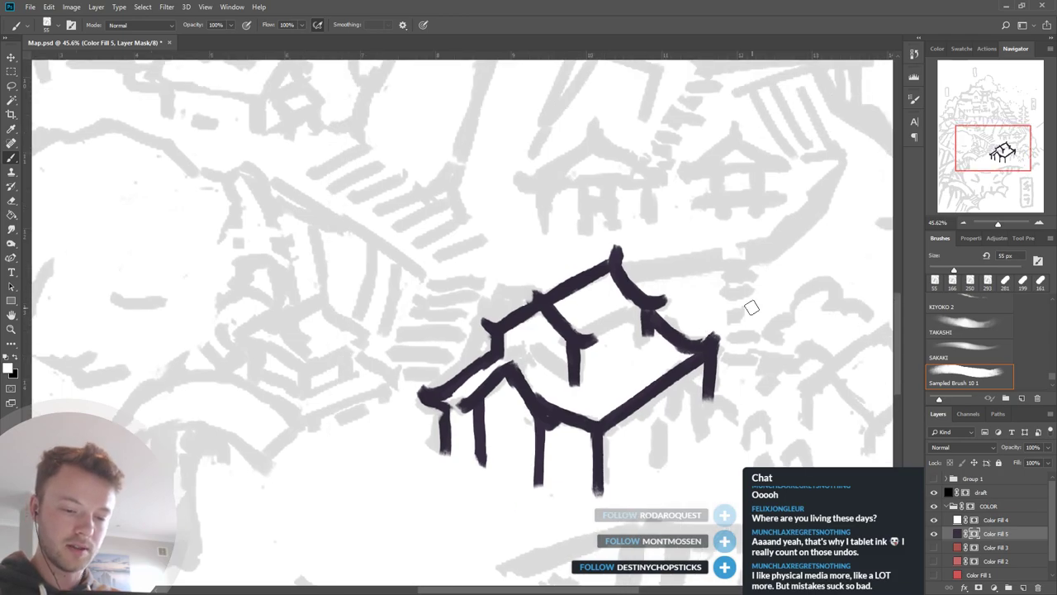
key(x)
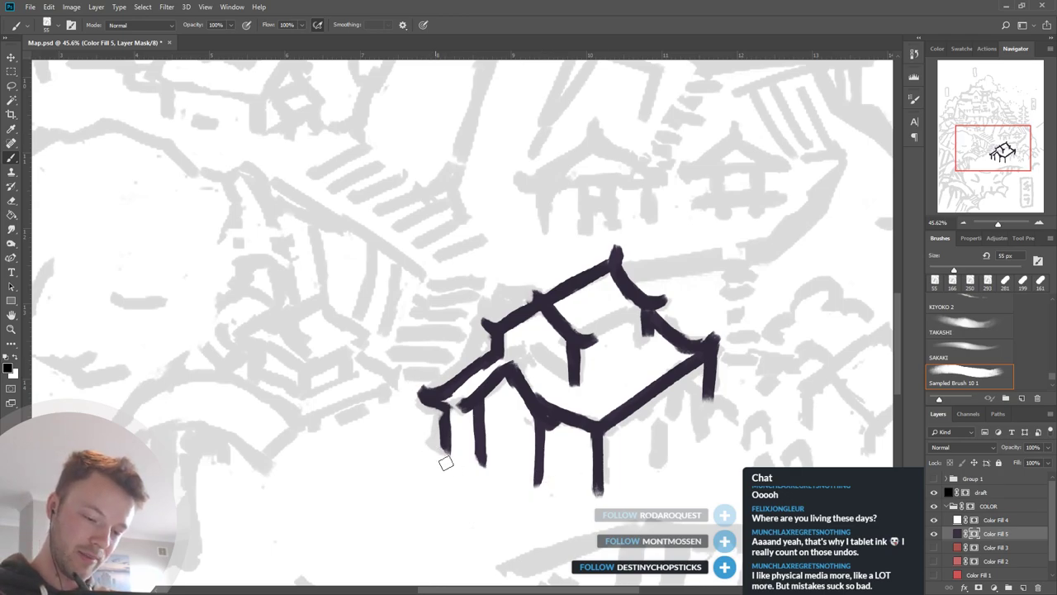
key(x)
key(x)
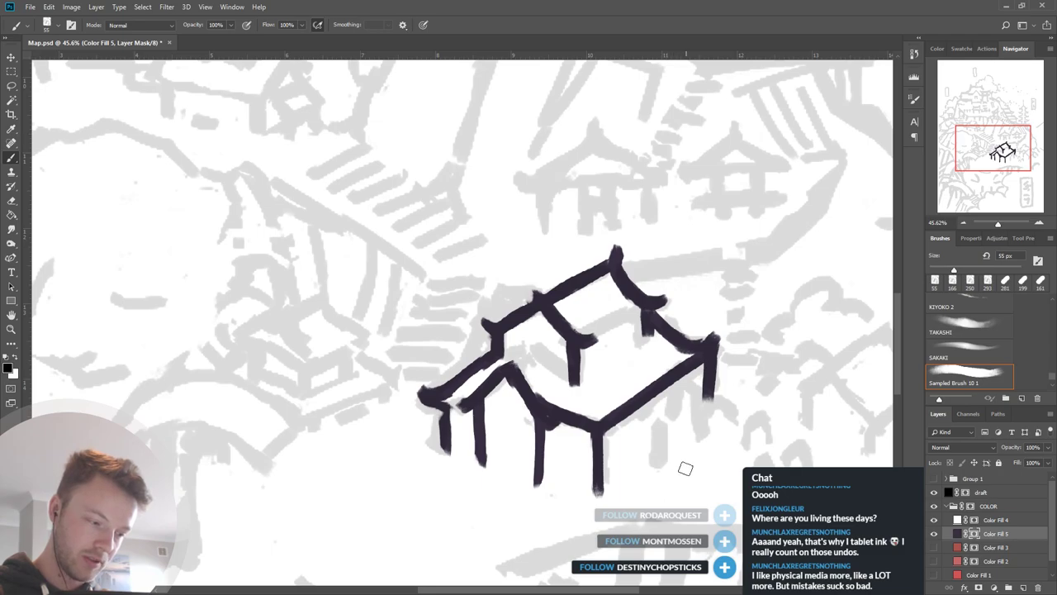
Try painting a small peaked gable with two posts in white beneath the long front eave.
key(x)
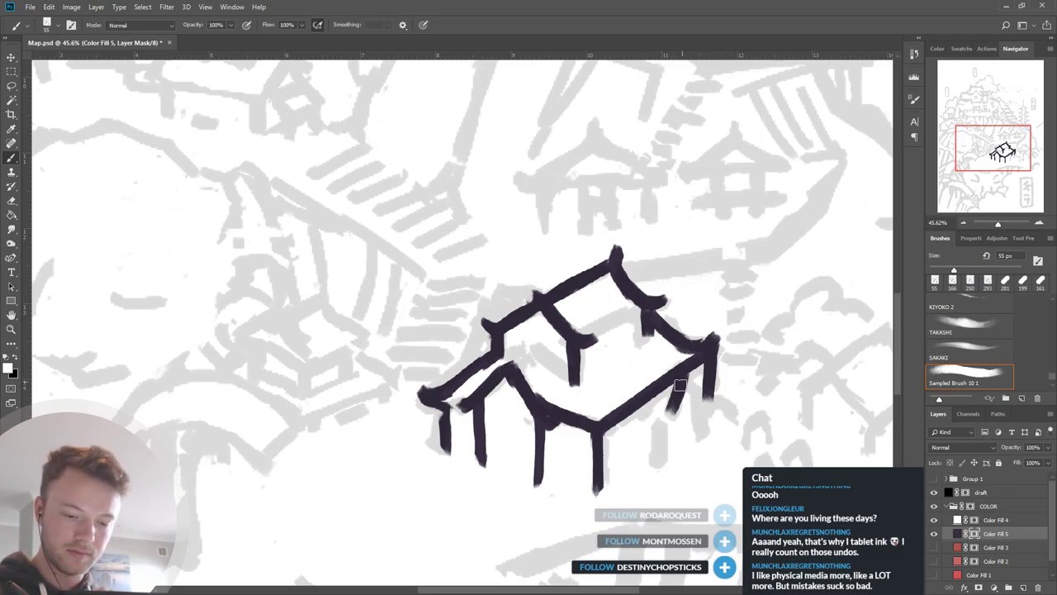
mouse_move(656, 423)
mouse_down()
mouse_move(683, 385)
mouse_move(701, 405)
mouse_move(704, 395)
mouse_move(698, 428)
mouse_move(665, 461)
mouse_up()
key(ctrl+z)
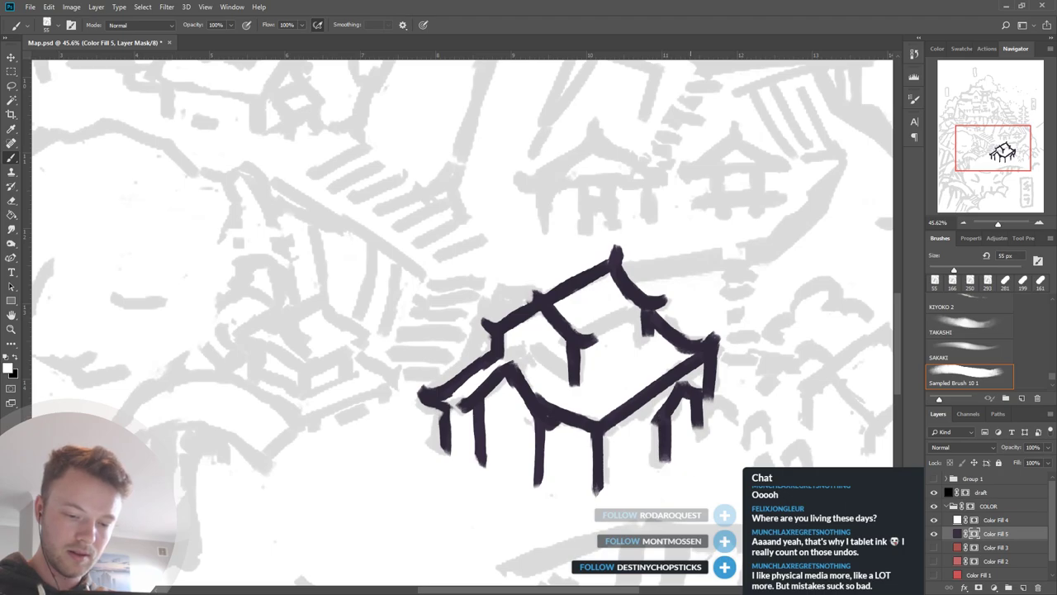
key(ctrl+z)
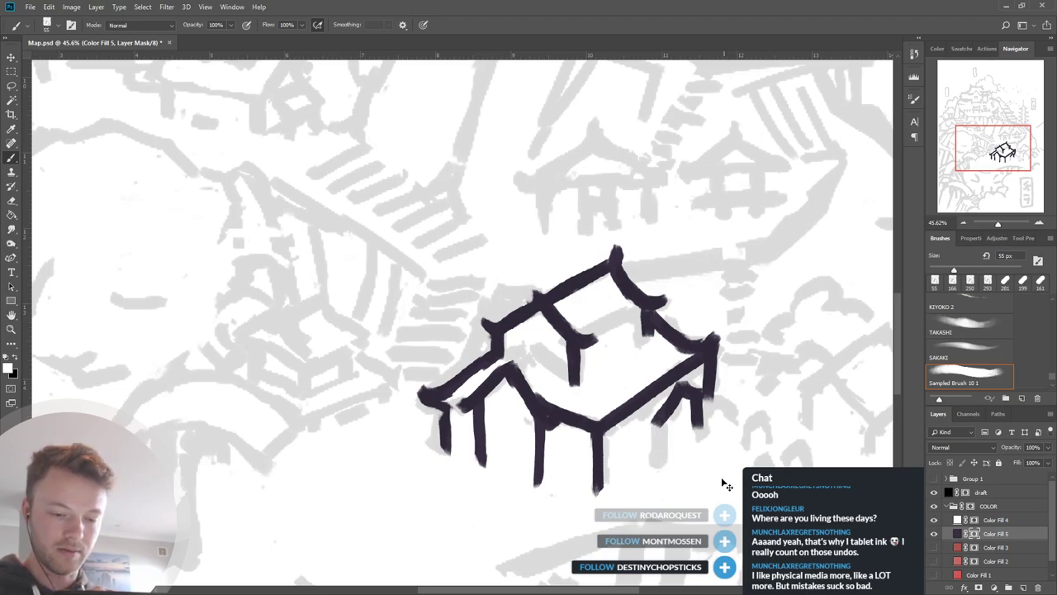
key(ctrl+z)
key(ctrl+z)
key(ctrl+z)
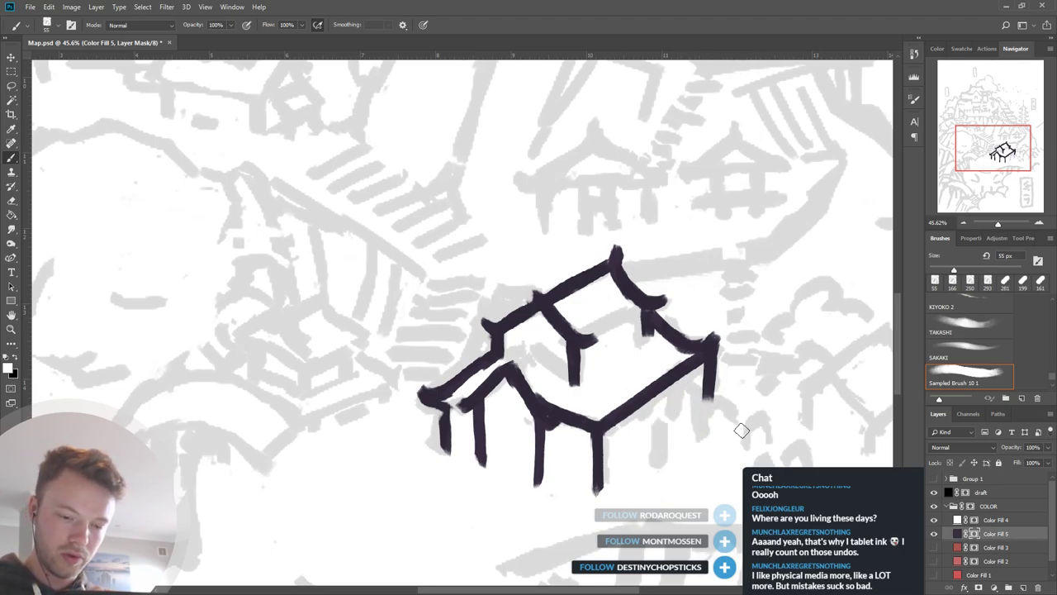
Show the reference images in Group 1 and examine the houses and trees in the yellow-sky mountain print.
drag(734, 436, 677, 401)
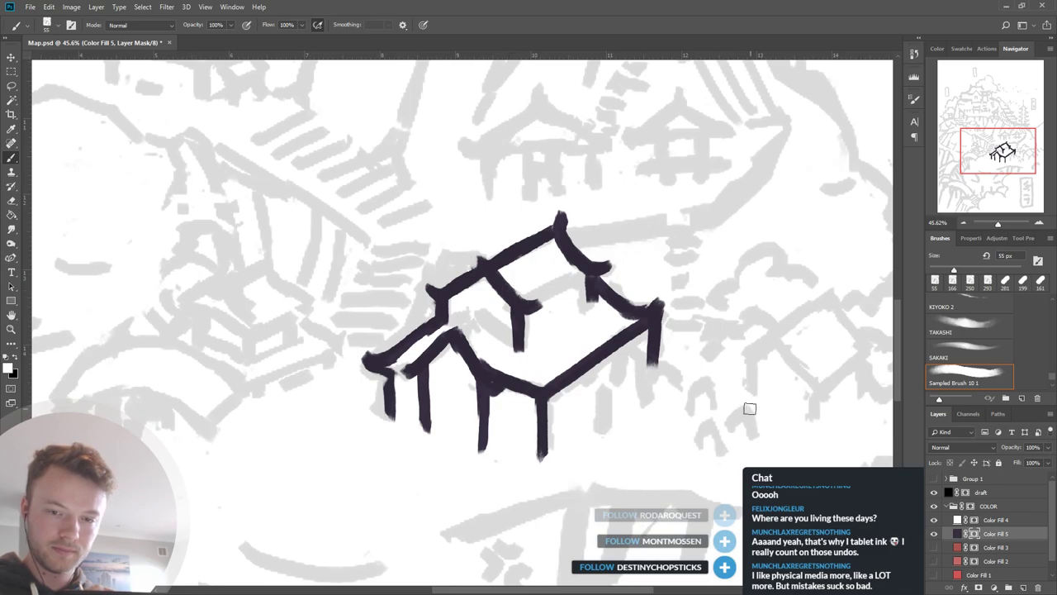
scroll(736, 497, down, 3)
click(934, 479)
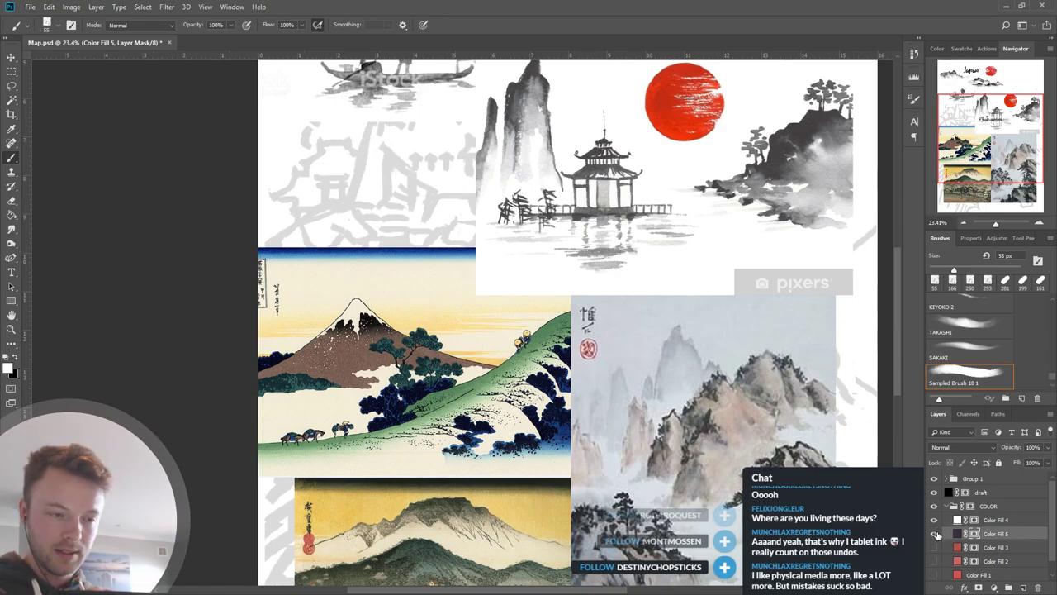
scroll(695, 402, down, 3)
scroll(537, 532, up, 7)
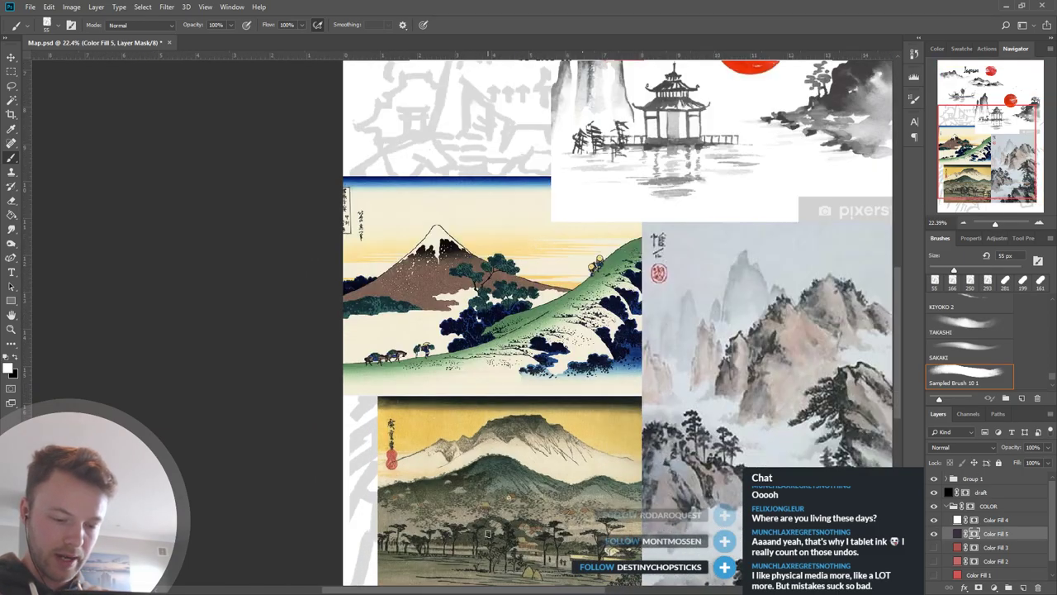
scroll(521, 528, up, 4)
scroll(562, 503, down, 1)
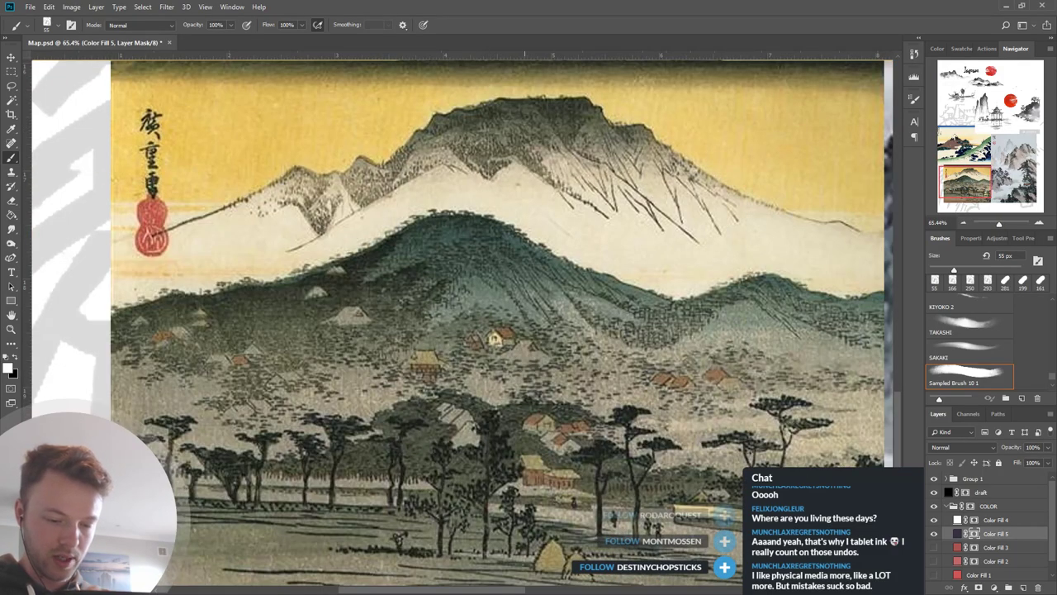
scroll(597, 485, up, 2)
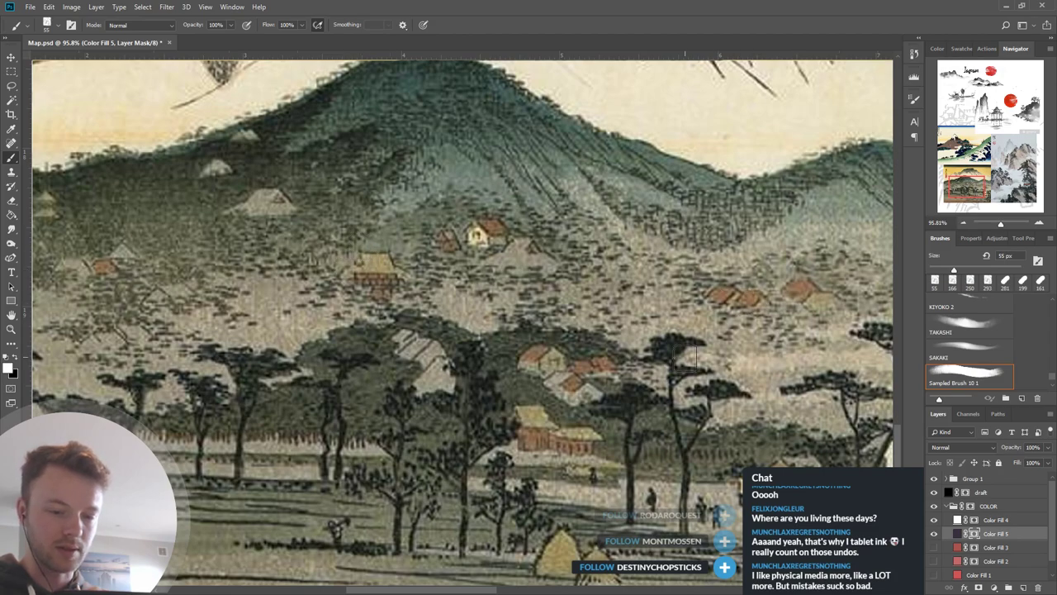
Examine the Group 1 reference images, comparing the two Japanese mountain prints with the ink-painted cliffs and pagoda.
scroll(669, 388, down, 1)
scroll(644, 316, down, 2)
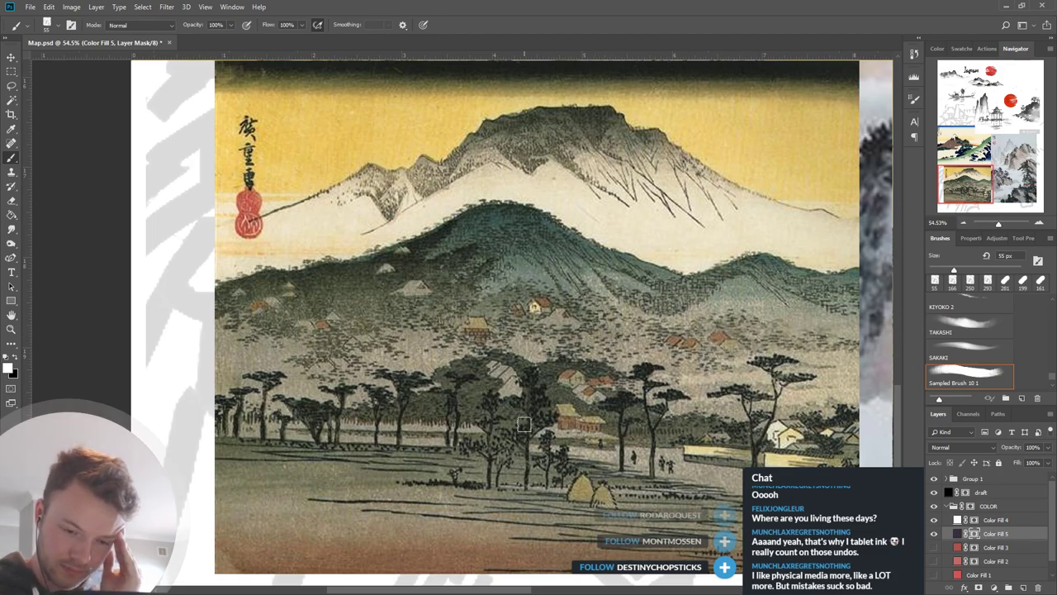
scroll(346, 479, down, 3)
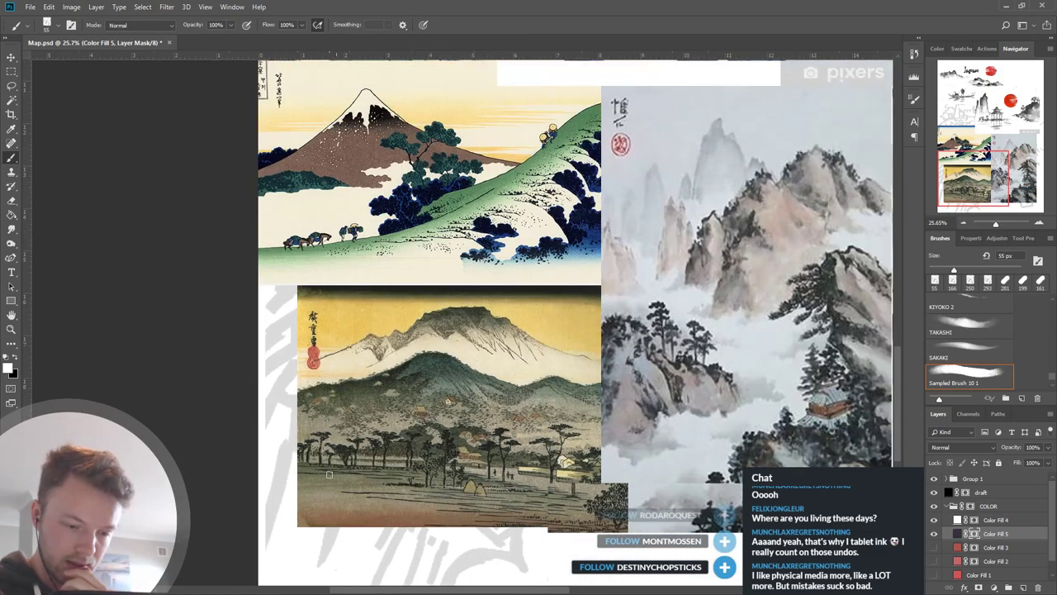
scroll(329, 474, down, 1)
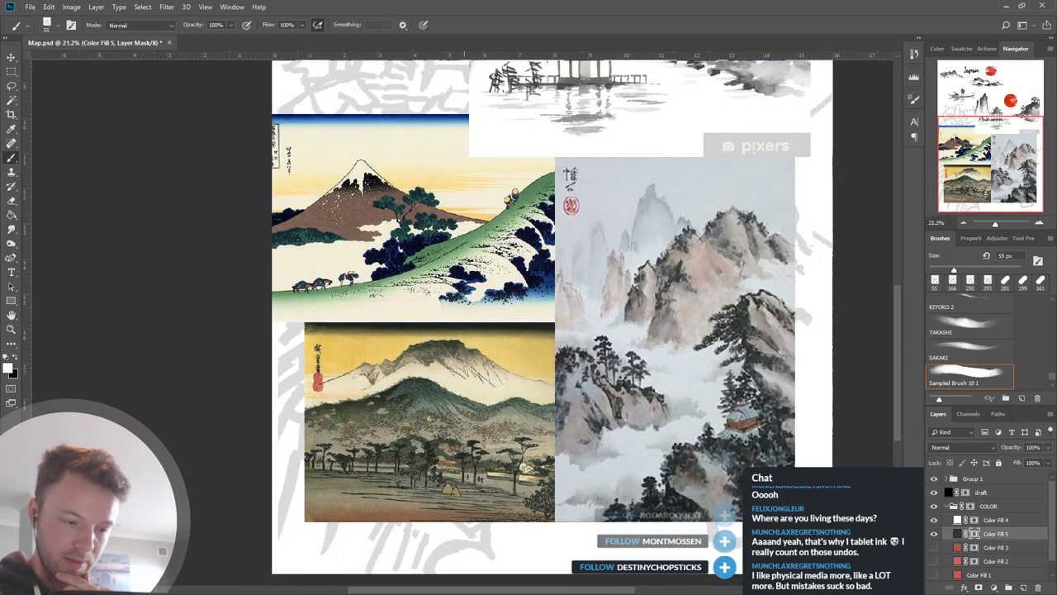
scroll(436, 488, down, 1)
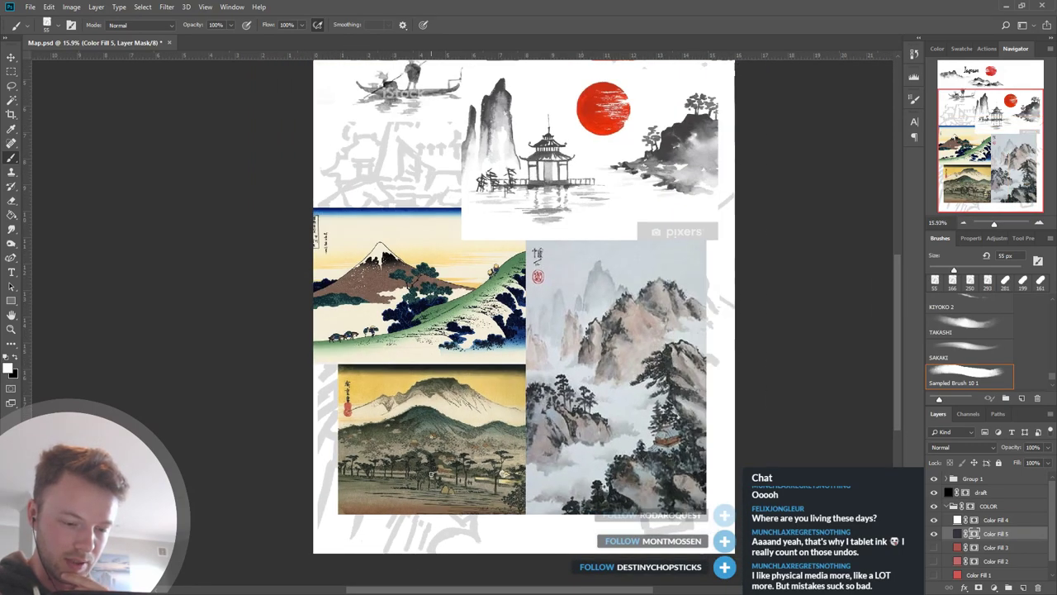
scroll(431, 475, down, 1)
scroll(496, 479, up, 3)
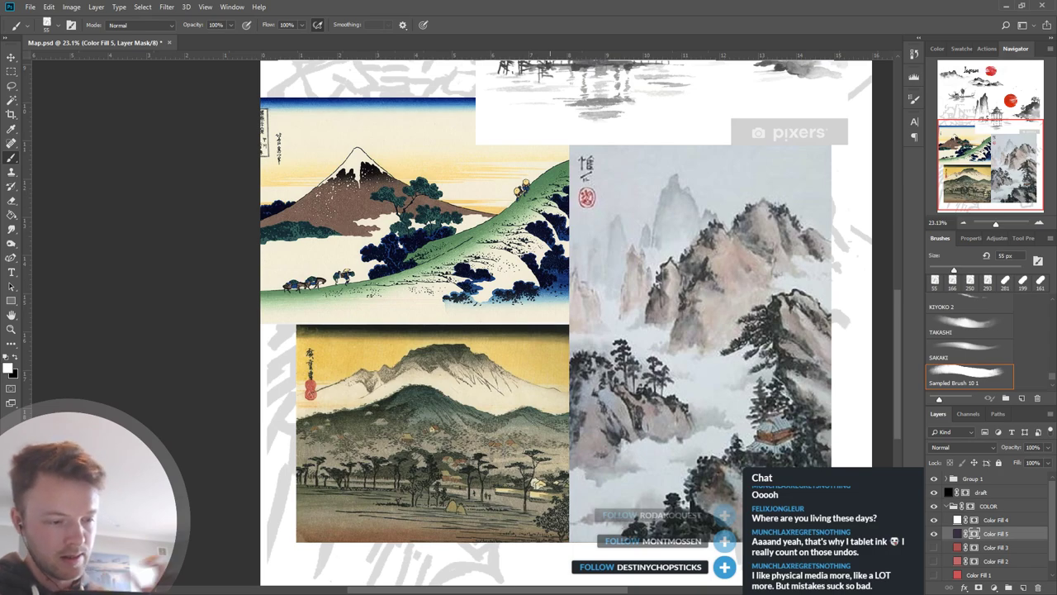
drag(182, 380, 381, 407)
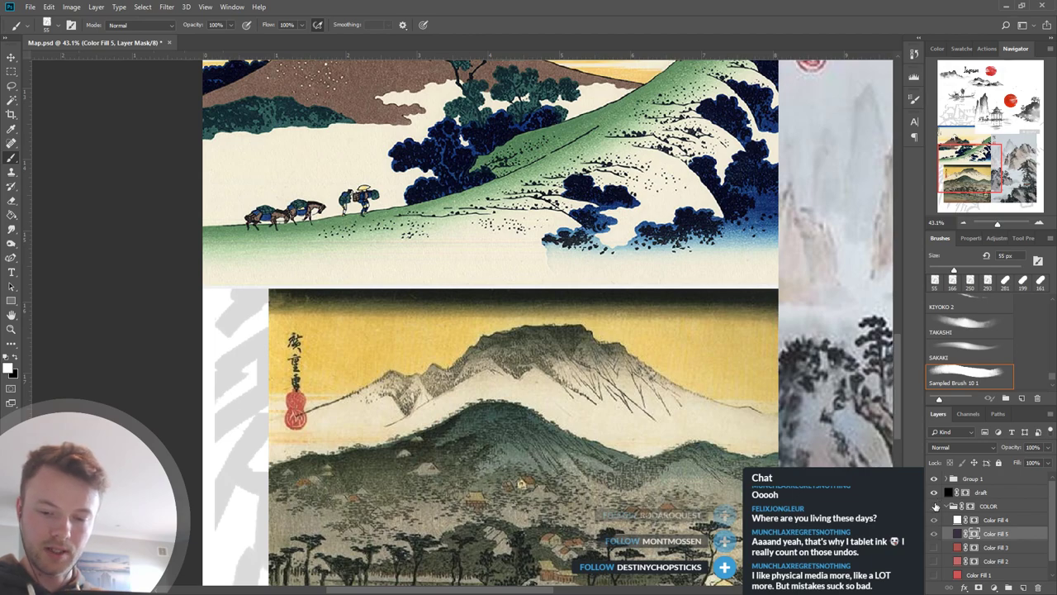
Hide the Group 1 reference images and return to the inked building on the draft.
click(936, 505)
click(934, 478)
scroll(425, 411, down, 2)
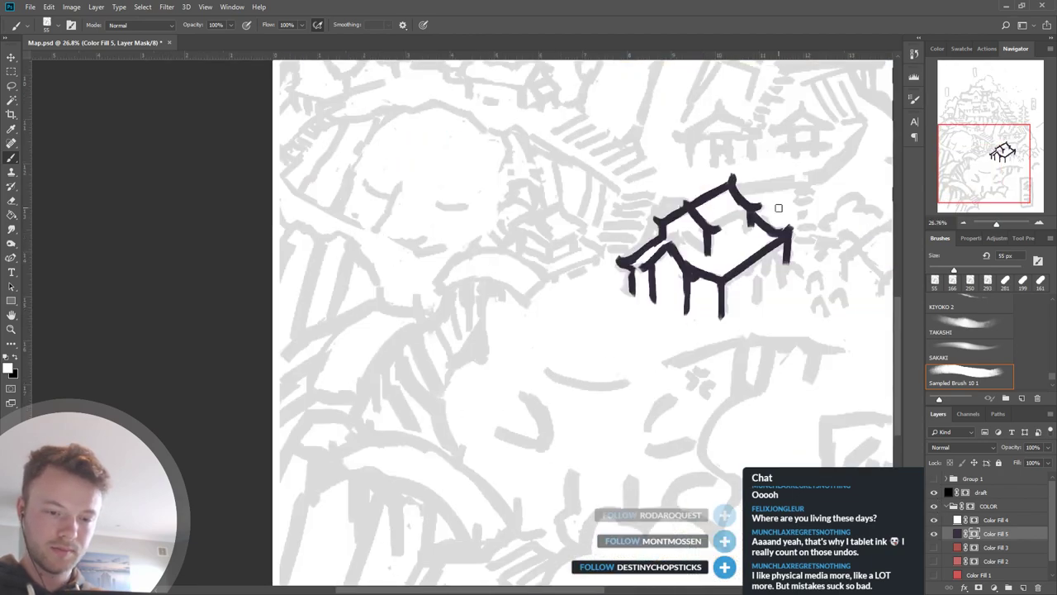
scroll(778, 207, up, 3)
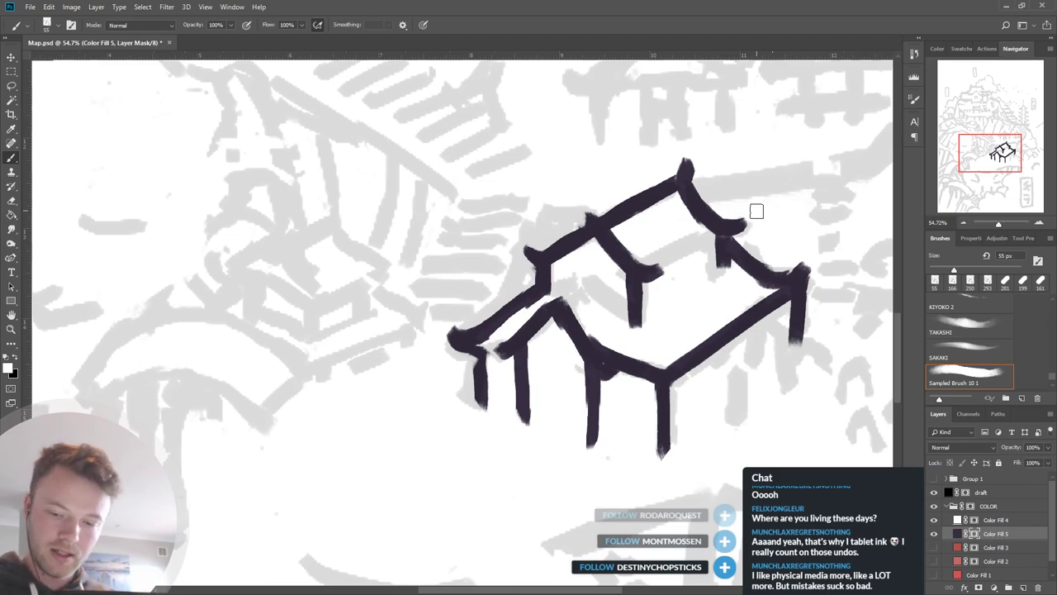
Fill the upper roof's panel in white on the mask, cutting light stripes in black and narrowing them to thin slits.
mouse_move(623, 228)
mouse_down()
mouse_move(674, 195)
mouse_move(645, 244)
mouse_move(676, 213)
mouse_move(694, 221)
mouse_move(649, 245)
mouse_move(622, 239)
mouse_move(671, 247)
mouse_move(625, 259)
mouse_move(706, 225)
mouse_move(635, 264)
mouse_move(693, 232)
mouse_up()
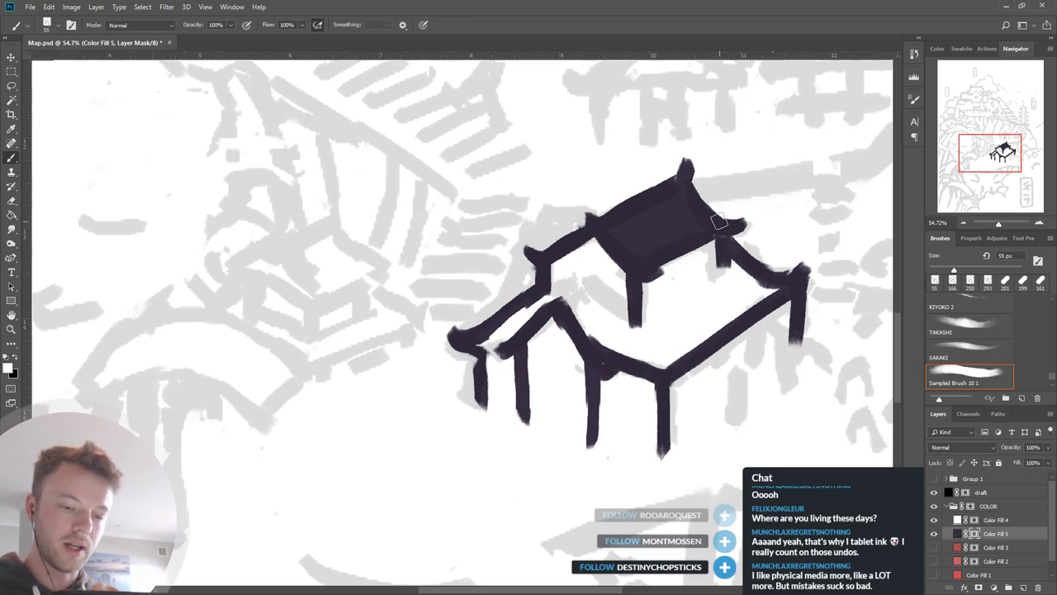
key(x)
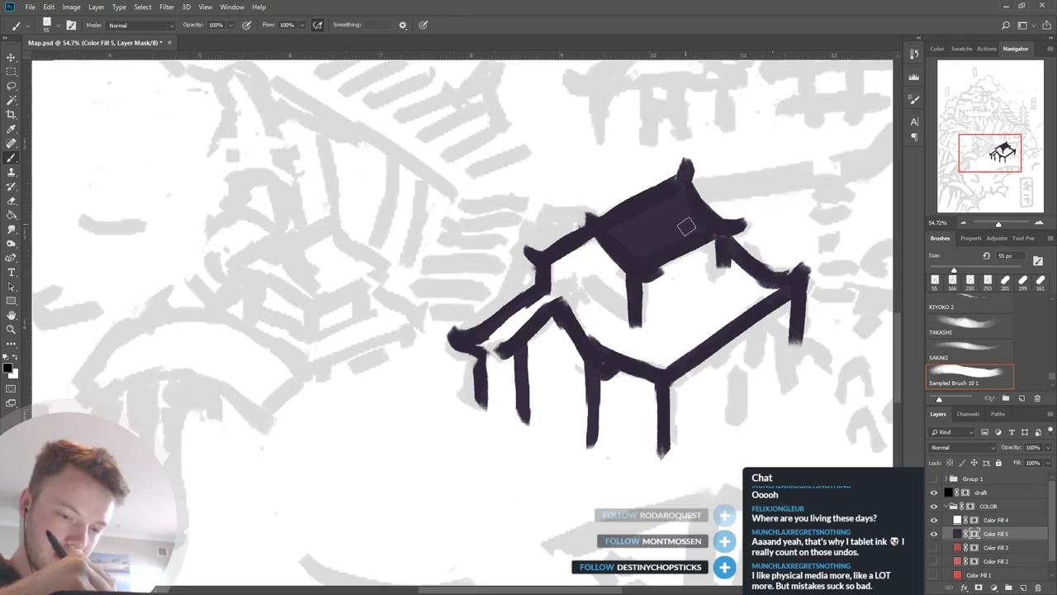
mouse_move(675, 209)
mouse_down()
mouse_move(704, 240)
mouse_move(691, 266)
mouse_up()
key(x)
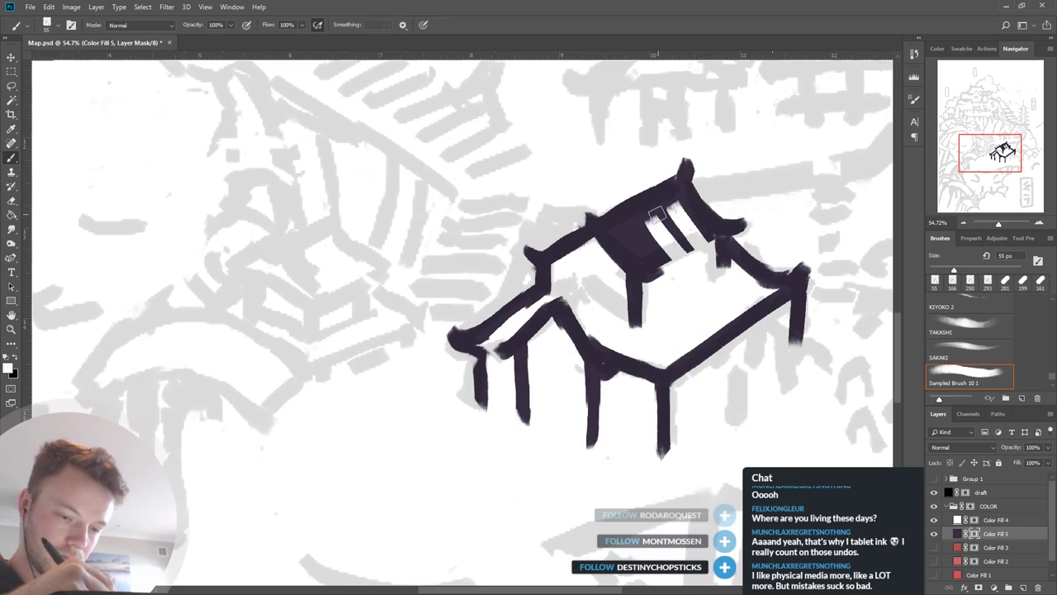
mouse_move(658, 215)
mouse_down()
mouse_move(681, 245)
mouse_move(639, 217)
mouse_move(652, 203)
mouse_move(694, 240)
mouse_move(683, 214)
mouse_move(703, 236)
mouse_up()
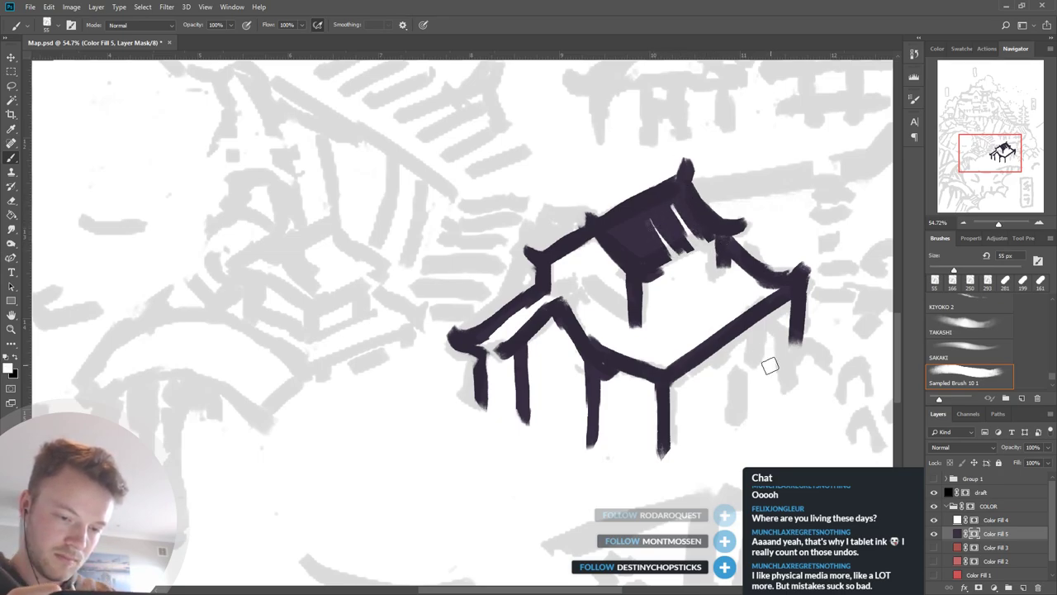
key(x)
key(x)
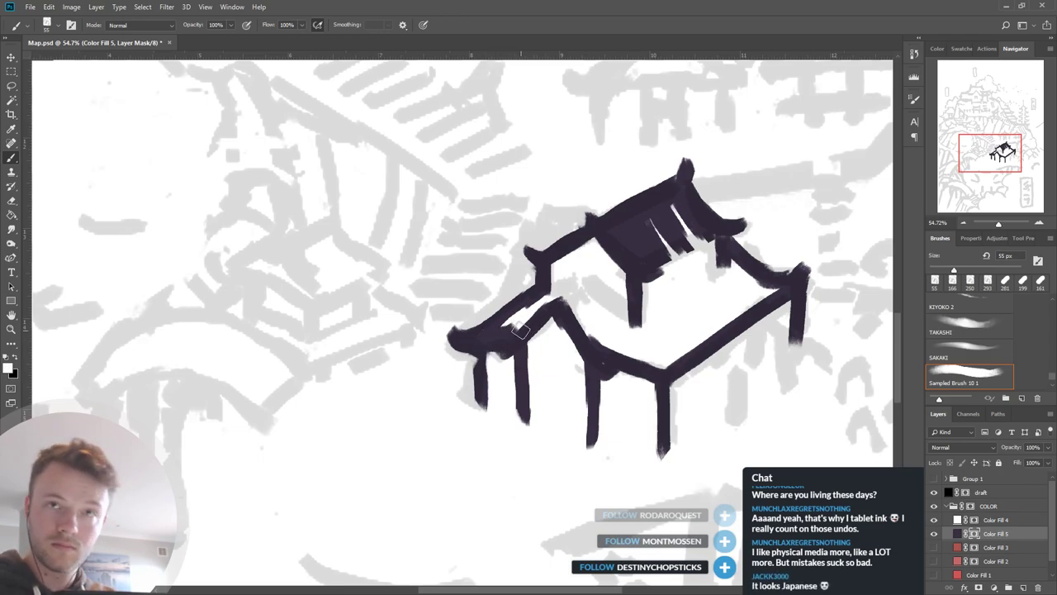
Fill the low side wing's roof in white and paint the adjoining gable slope up to the post under the upper roof.
drag(513, 324, 550, 290)
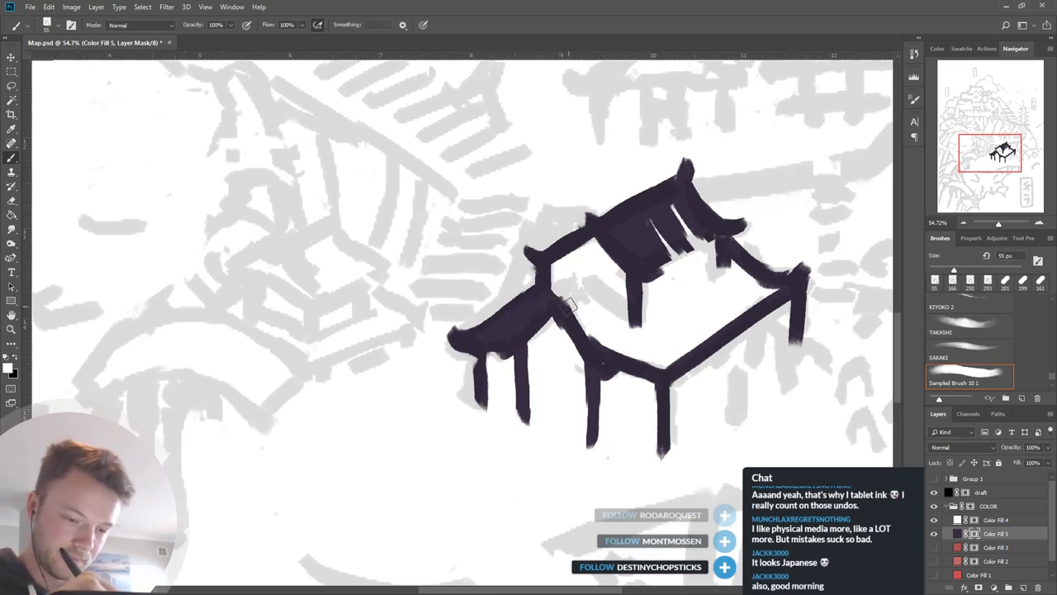
mouse_move(568, 307)
mouse_down()
mouse_move(590, 290)
mouse_move(632, 329)
mouse_up()
drag(588, 291, 638, 332)
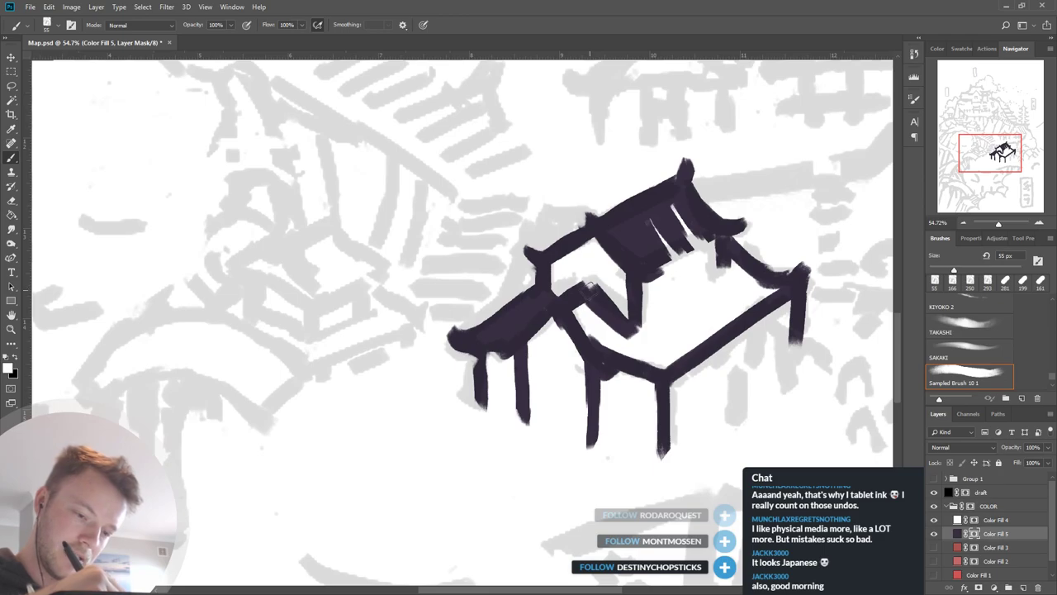
key(x)
mouse_move(610, 286)
mouse_down()
mouse_move(680, 396)
mouse_move(583, 312)
mouse_move(596, 337)
mouse_move(620, 342)
mouse_move(583, 307)
mouse_move(546, 299)
mouse_up()
key(x)
Fill the long front roof in white from the gable to the far upturned corner, and touch up the upper roof's edge.
drag(620, 346, 720, 288)
mouse_move(652, 334)
mouse_down()
mouse_move(736, 264)
mouse_move(663, 322)
mouse_move(746, 278)
mouse_move(663, 303)
mouse_move(720, 264)
mouse_move(740, 264)
mouse_move(755, 289)
mouse_move(735, 264)
mouse_move(761, 282)
mouse_move(759, 306)
mouse_move(746, 281)
mouse_move(647, 353)
mouse_move(681, 348)
mouse_move(714, 330)
mouse_up()
key(x)
key(x)
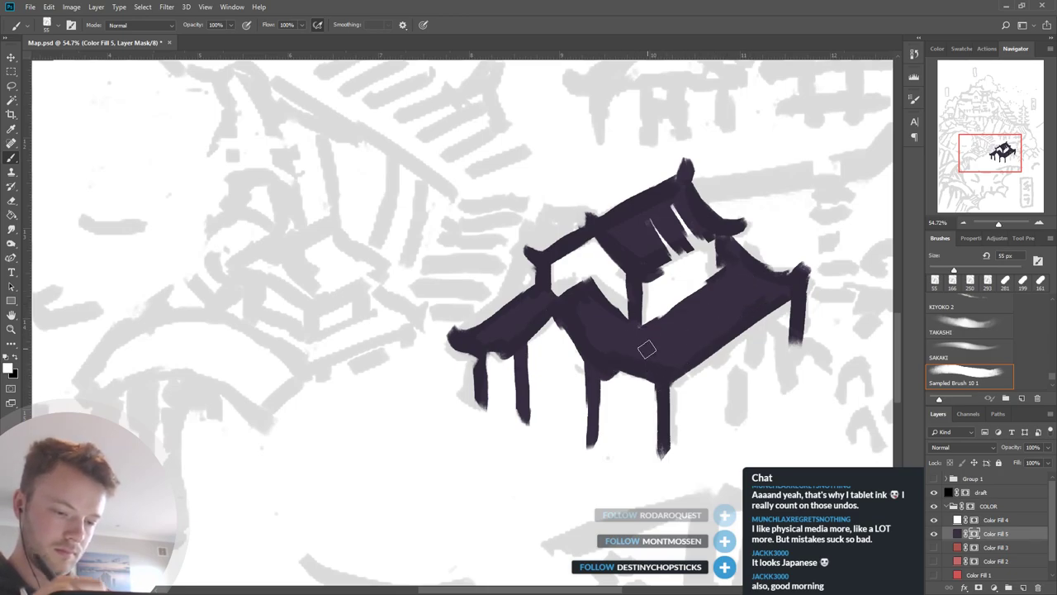
key(x)
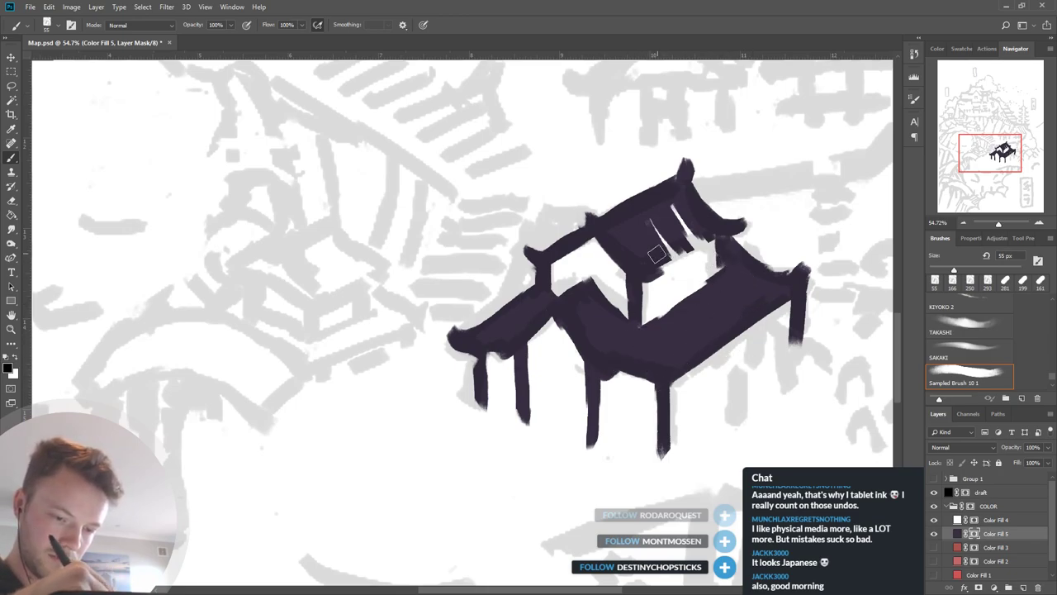
key(x)
drag(650, 246, 668, 262)
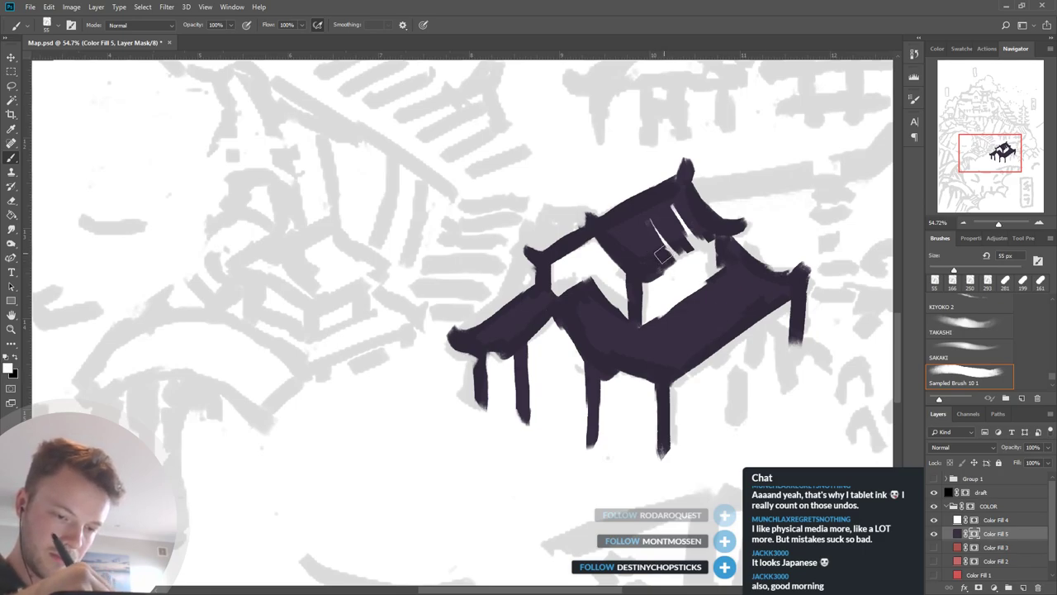
Hide the draft layer and trim the feet of the side wing's two posts in black.
click(934, 492)
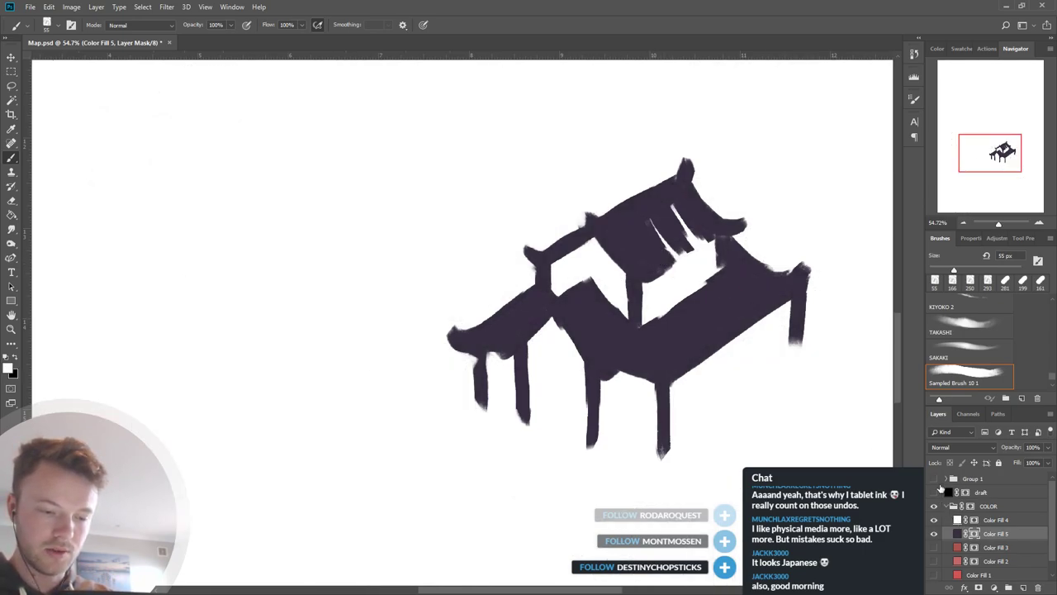
drag(795, 451, 769, 451)
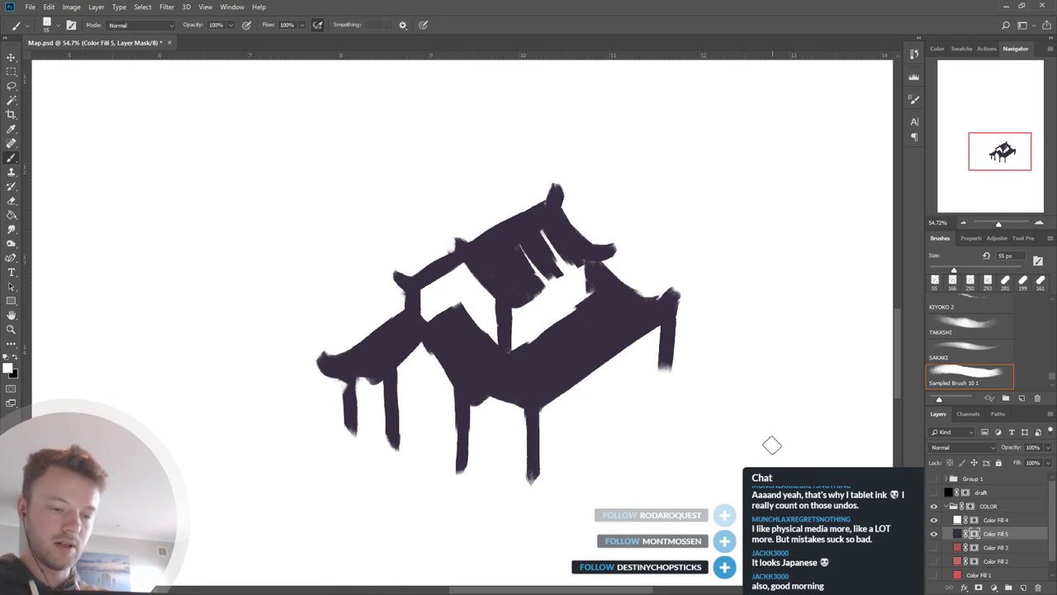
scroll(632, 524, up, 1)
key(x)
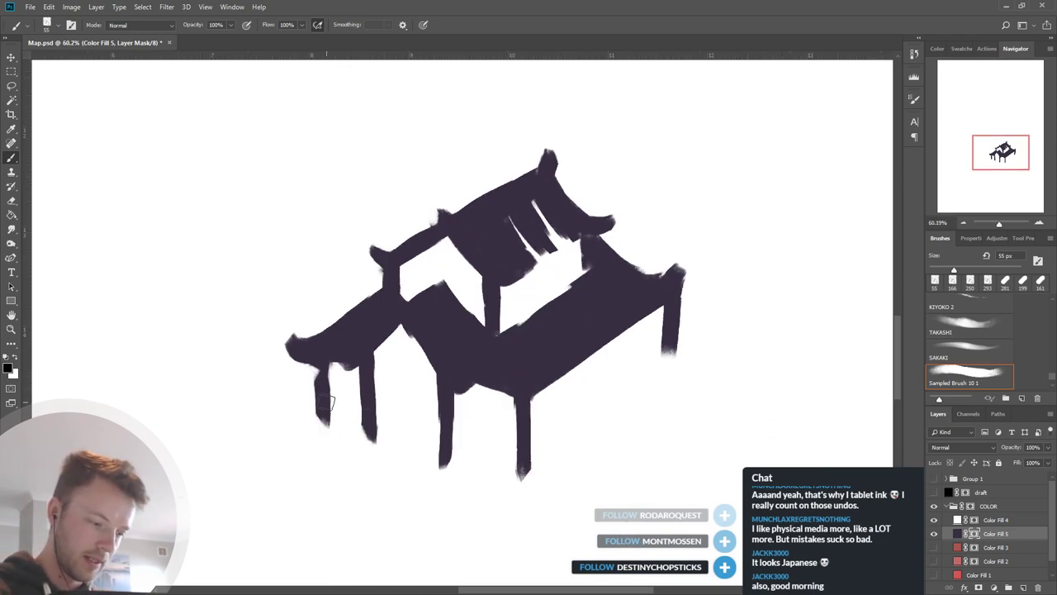
drag(321, 430, 381, 453)
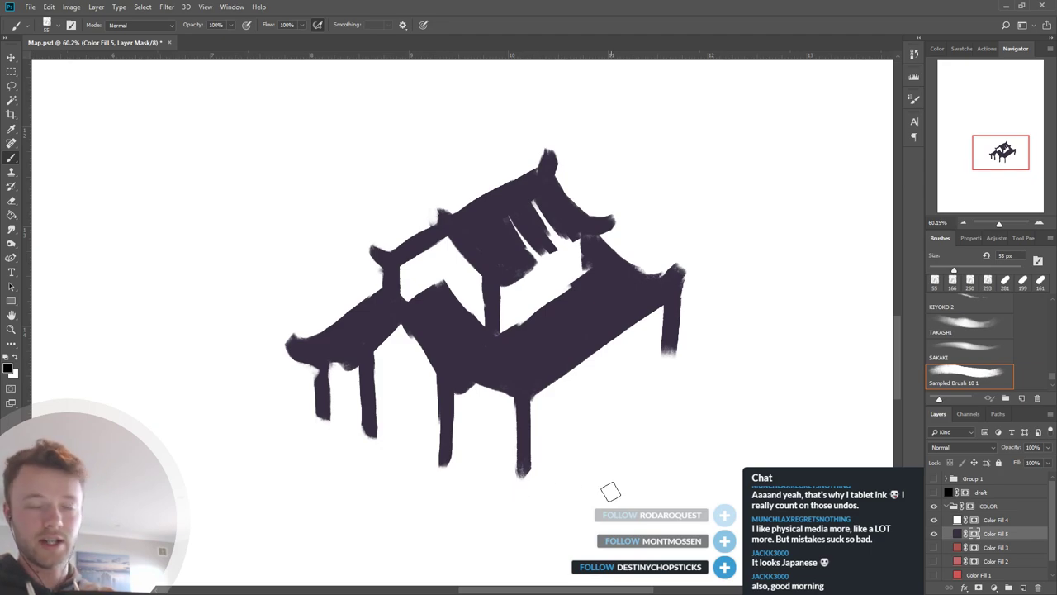
Slim the post beneath the front roof's far upturned corner with a black stroke along its outer edge.
drag(735, 382, 730, 400)
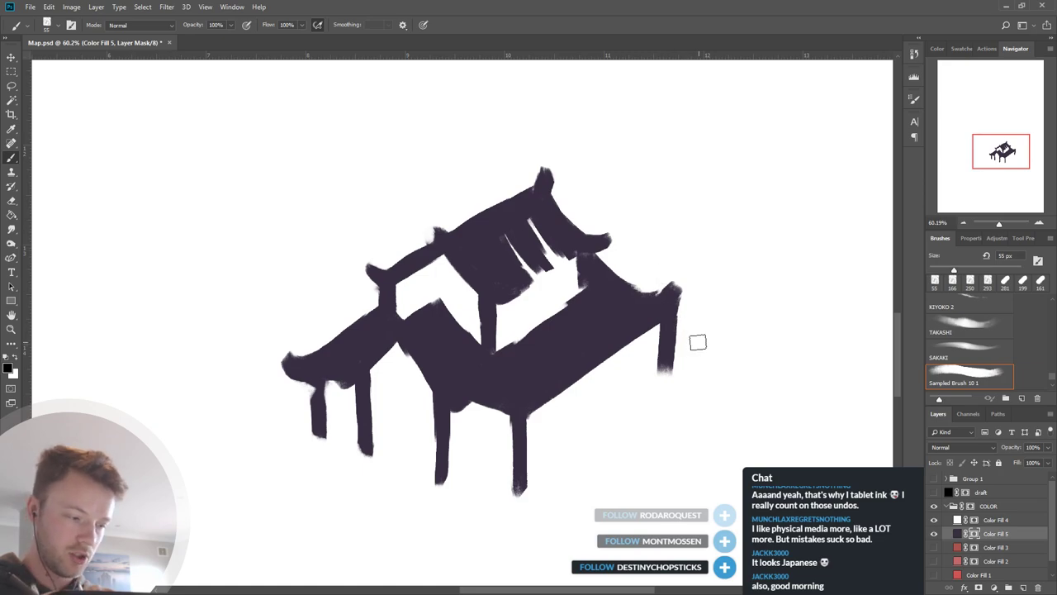
drag(684, 318, 682, 361)
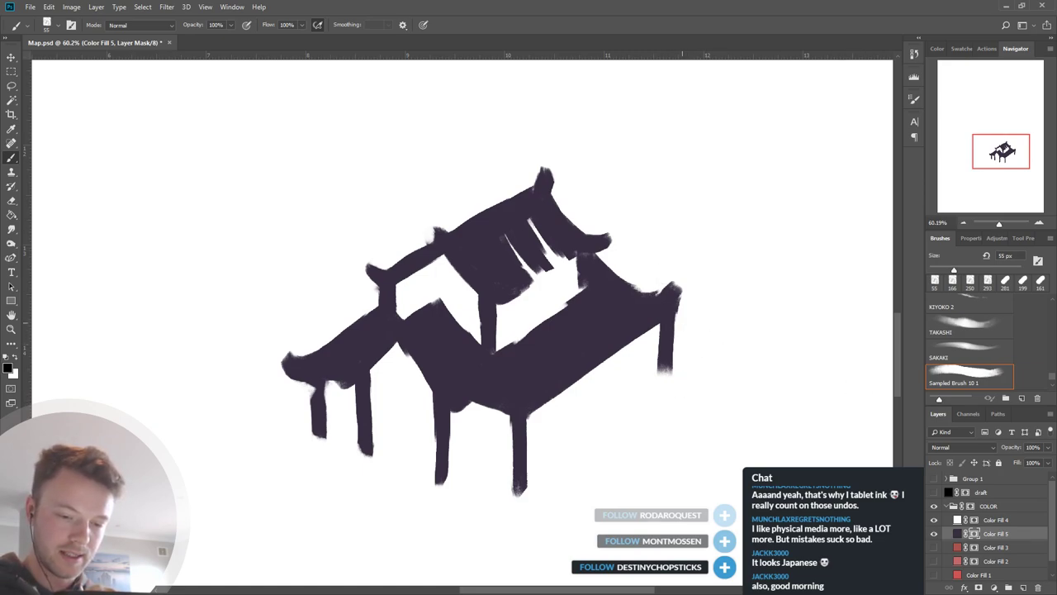
key(x)
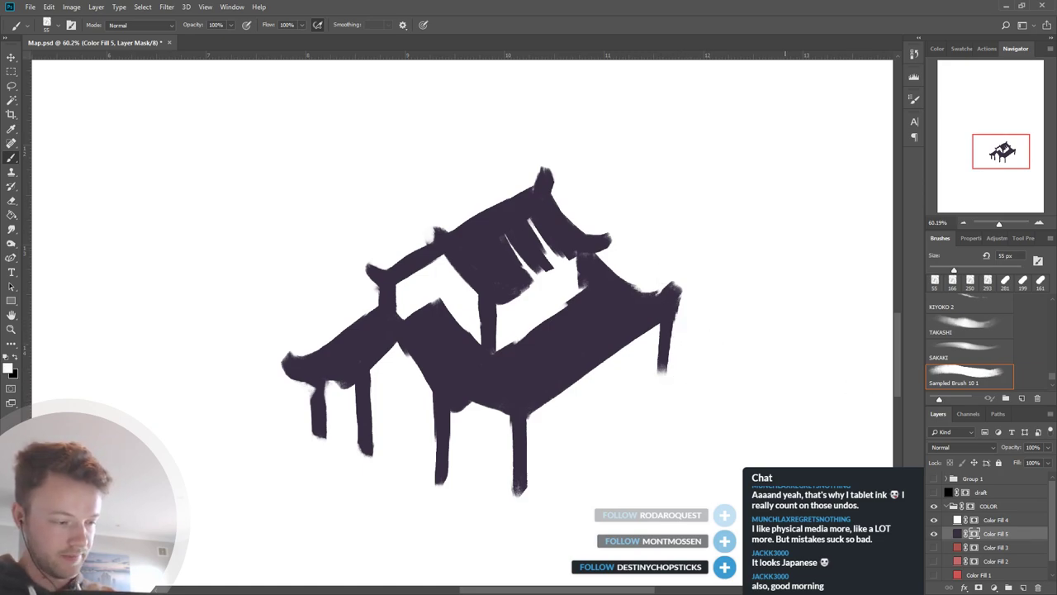
With a 30 px brush, paint slim white posts beneath the upper roof's far end and fill the roof's remaining slits.
key(x)
key(x)
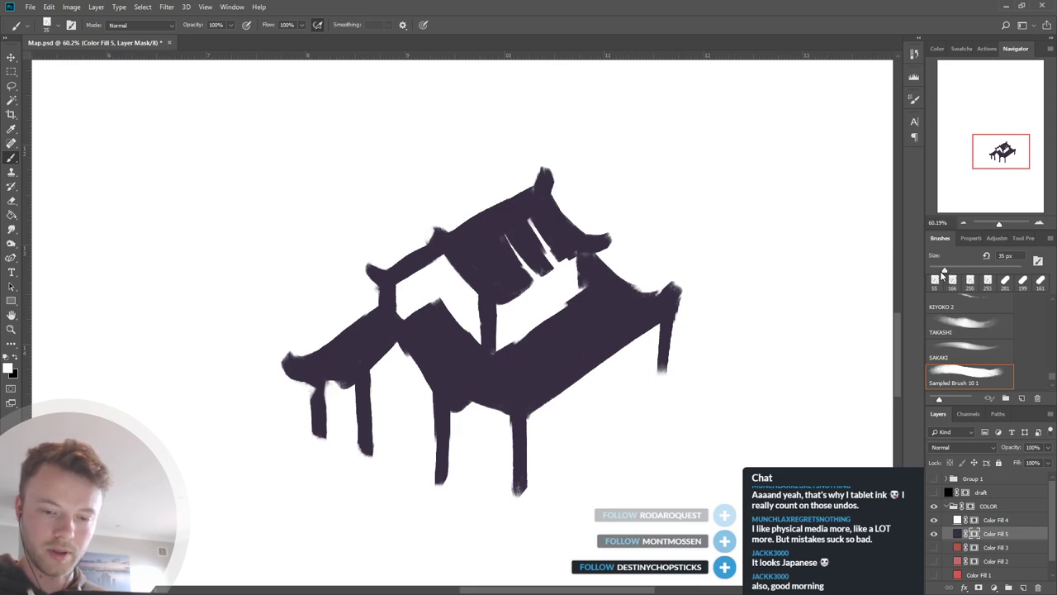
drag(943, 273, 940, 315)
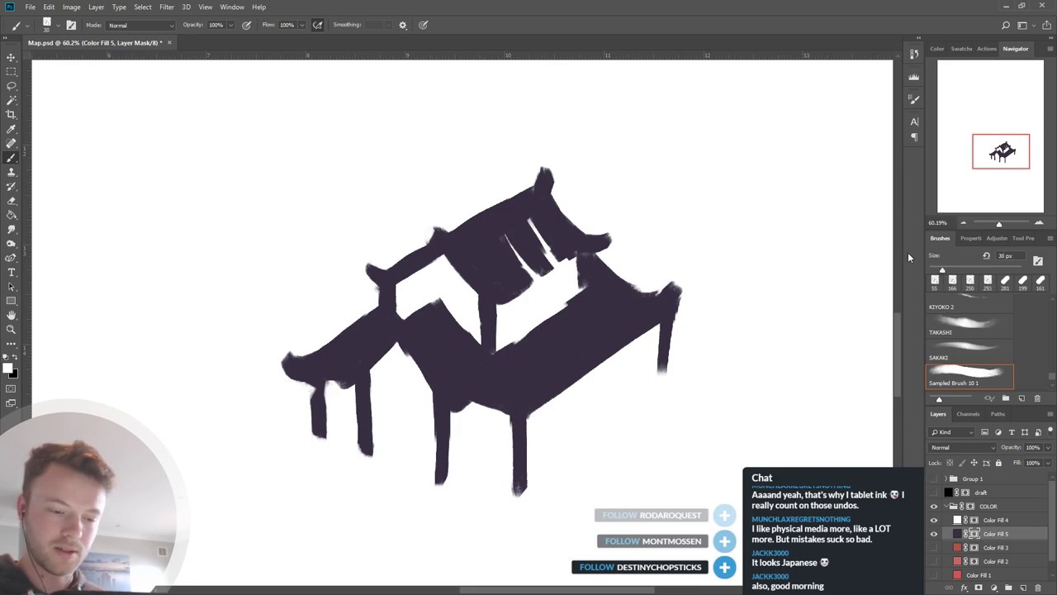
mouse_move(562, 253)
mouse_down()
mouse_move(567, 304)
mouse_move(552, 310)
mouse_up()
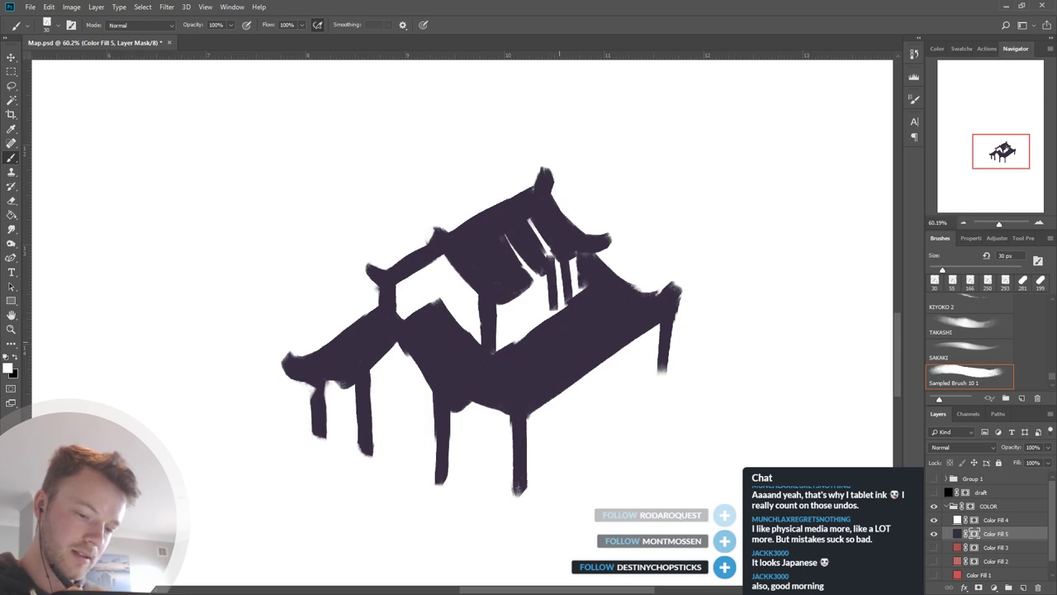
mouse_move(567, 234)
mouse_down()
mouse_move(539, 271)
mouse_move(572, 246)
mouse_move(523, 282)
mouse_move(549, 230)
mouse_move(507, 239)
mouse_move(538, 235)
mouse_move(521, 262)
mouse_move(551, 267)
mouse_move(582, 245)
mouse_move(531, 268)
mouse_move(553, 246)
mouse_move(545, 303)
mouse_move(553, 290)
mouse_move(559, 325)
mouse_move(553, 261)
mouse_move(559, 302)
mouse_move(563, 254)
mouse_move(570, 332)
mouse_move(535, 287)
mouse_move(540, 338)
mouse_up()
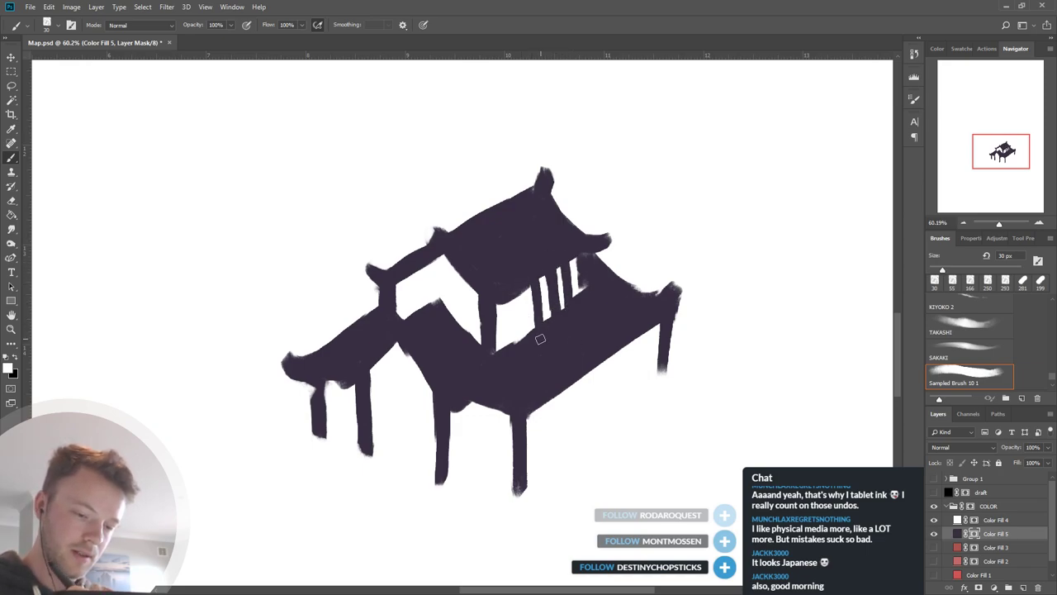
Thicken the first slim post beneath the upper roof in white, undoing the misplaced strokes around the posts.
drag(505, 280, 518, 376)
key(ctrl+z)
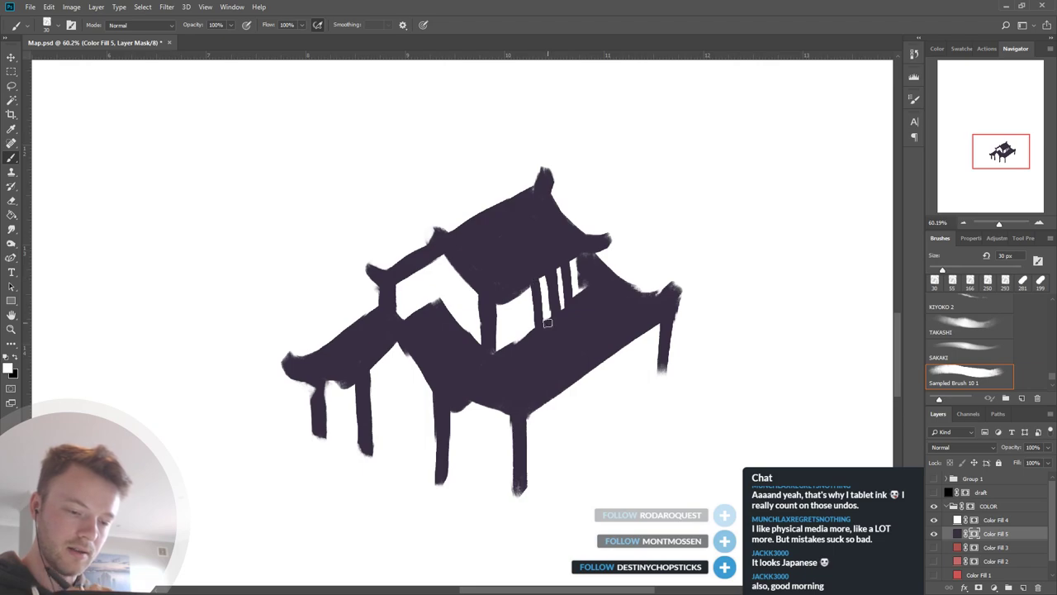
drag(542, 261, 546, 342)
key(ctrl+z)
drag(540, 278, 545, 331)
drag(575, 258, 576, 317)
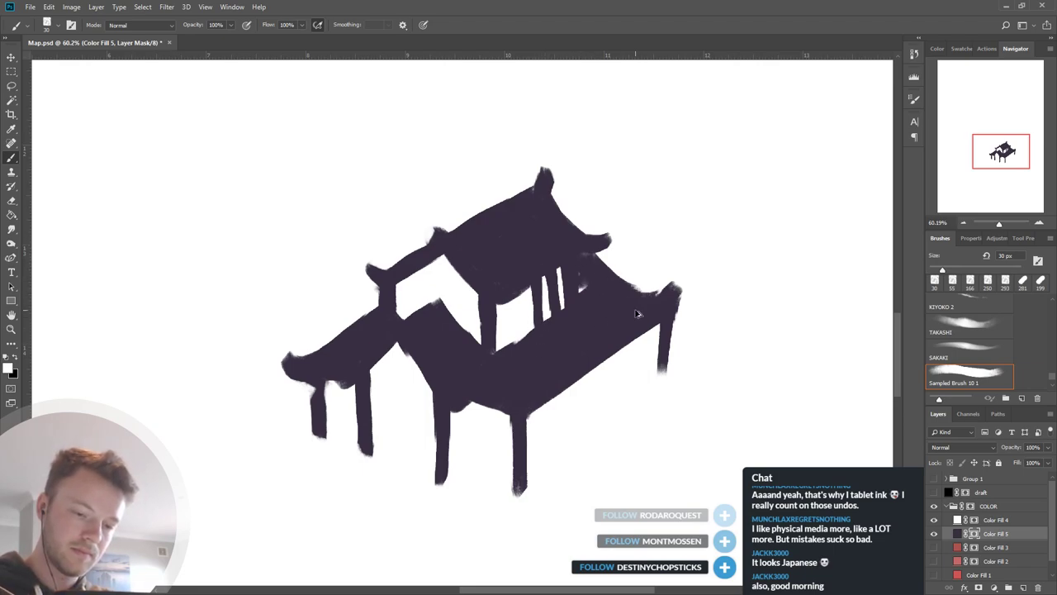
key(ctrl+z)
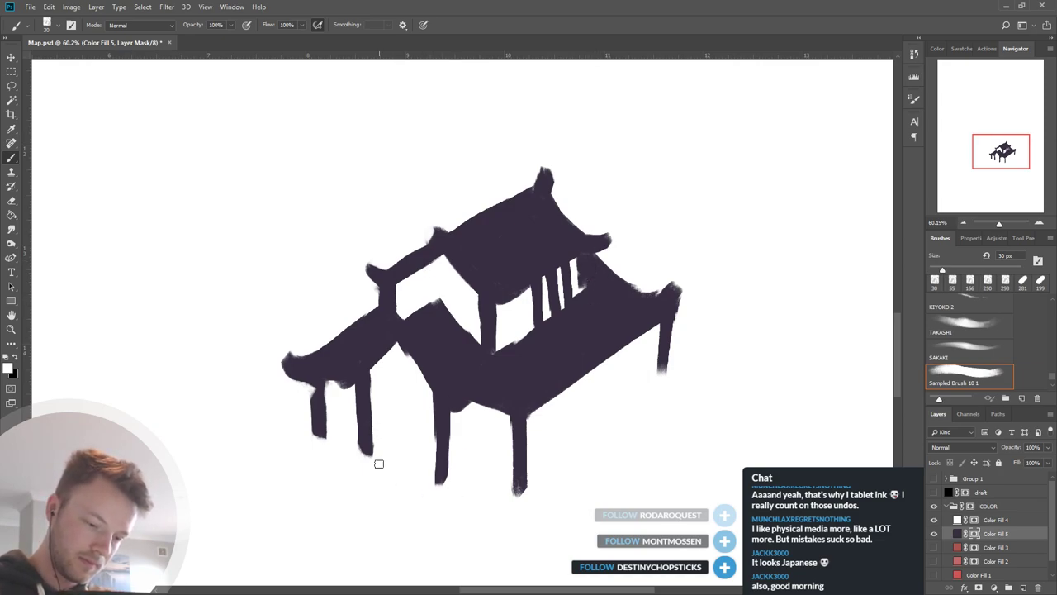
Trim the foot of the side wing's second post in black and tidy the foot of the far corner post.
key(x)
drag(351, 448, 375, 456)
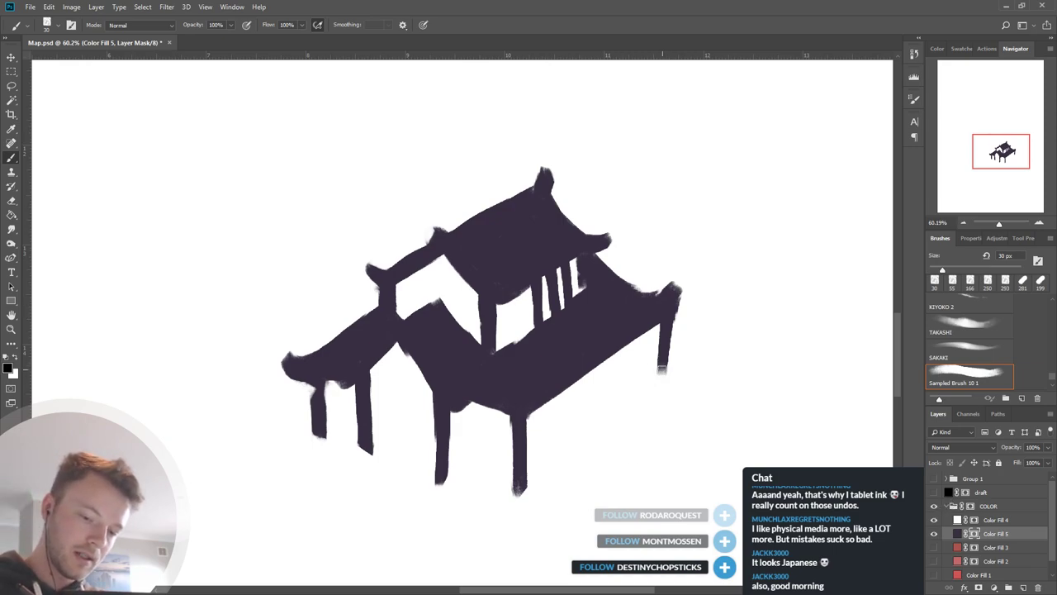
key(x)
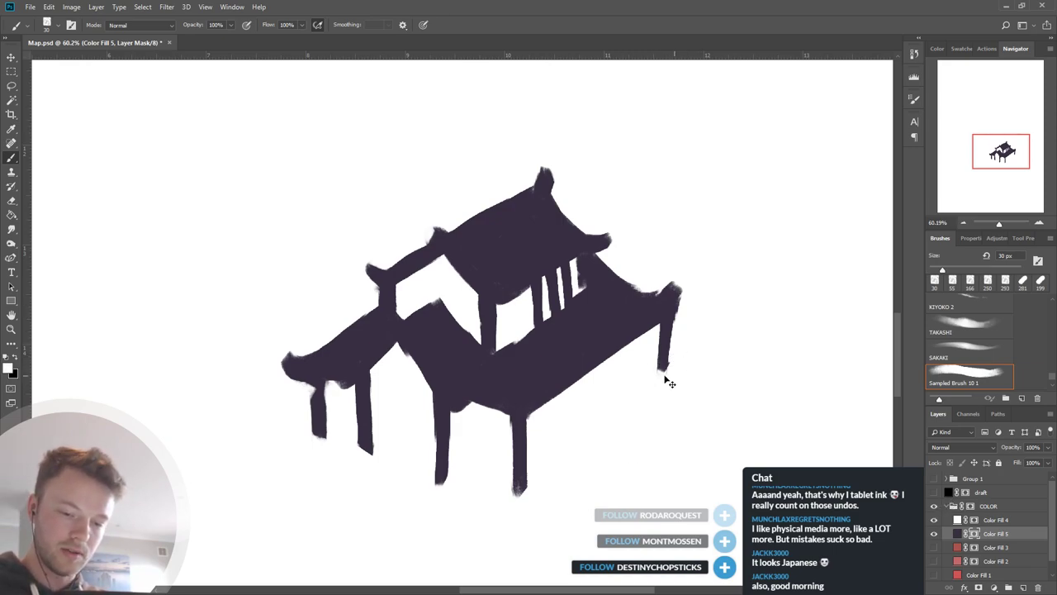
mouse_move(660, 373)
mouse_down()
mouse_move(663, 361)
mouse_move(655, 380)
mouse_move(666, 373)
mouse_up()
key(ctrl+z)
key(x)
key(x)
key(x)
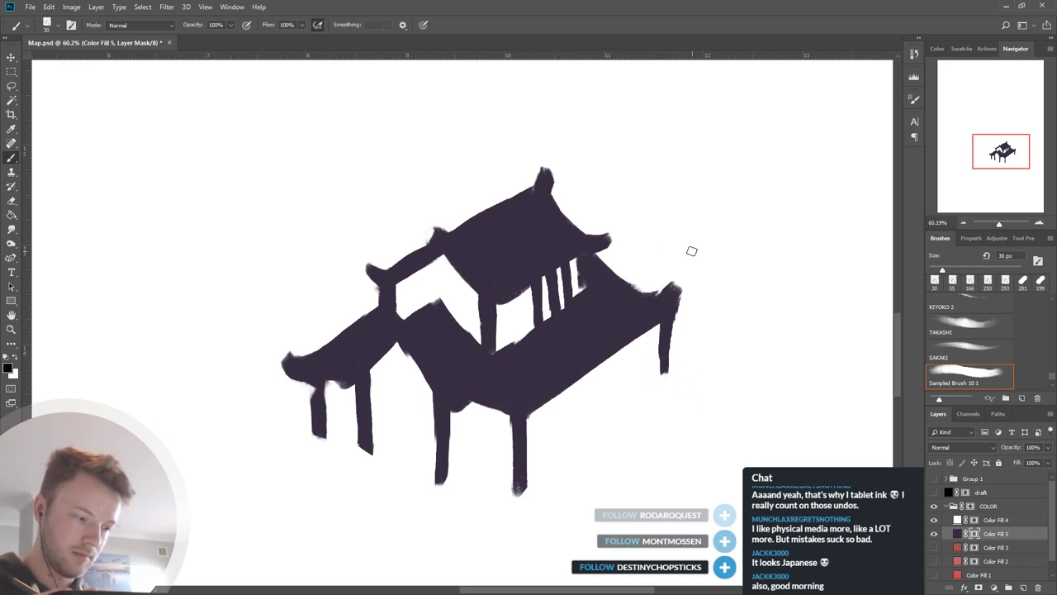
Trim the front roof's far upturned corner and sharpen the upper roof's peak into a pointed tip with black strokes.
drag(649, 291, 679, 275)
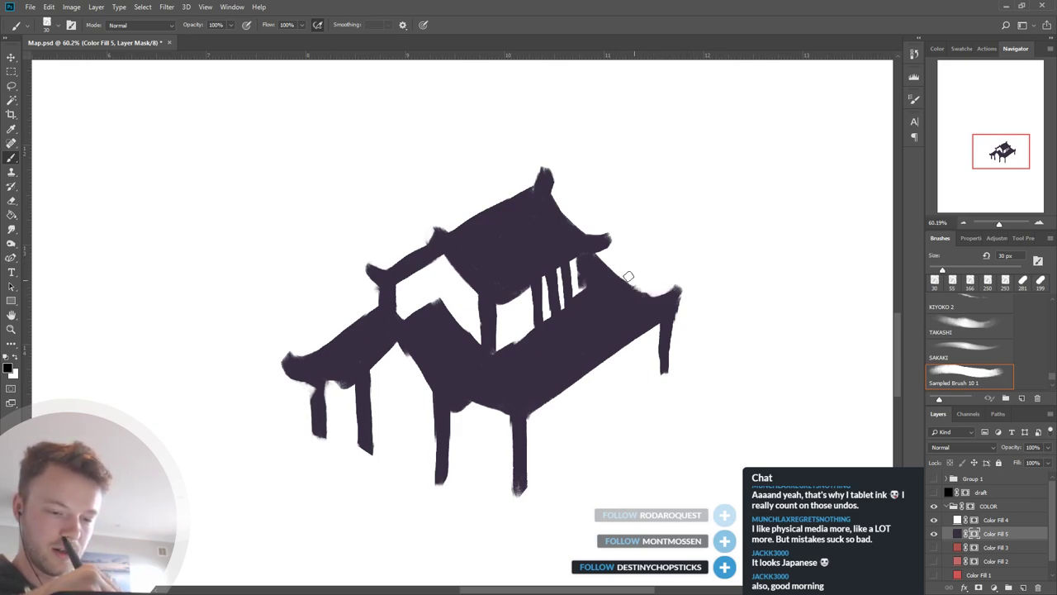
key(x)
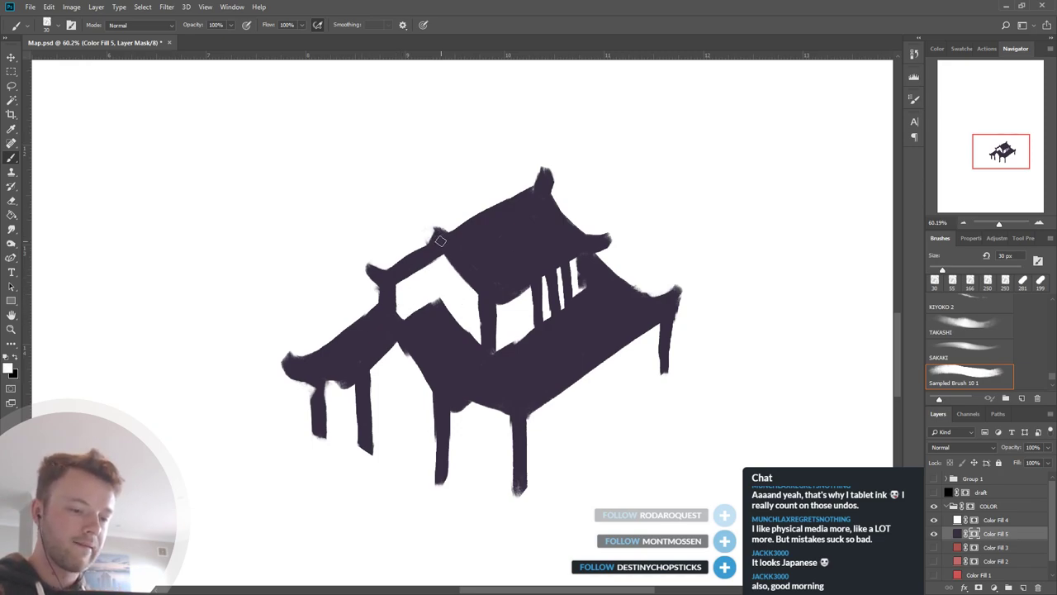
key(x)
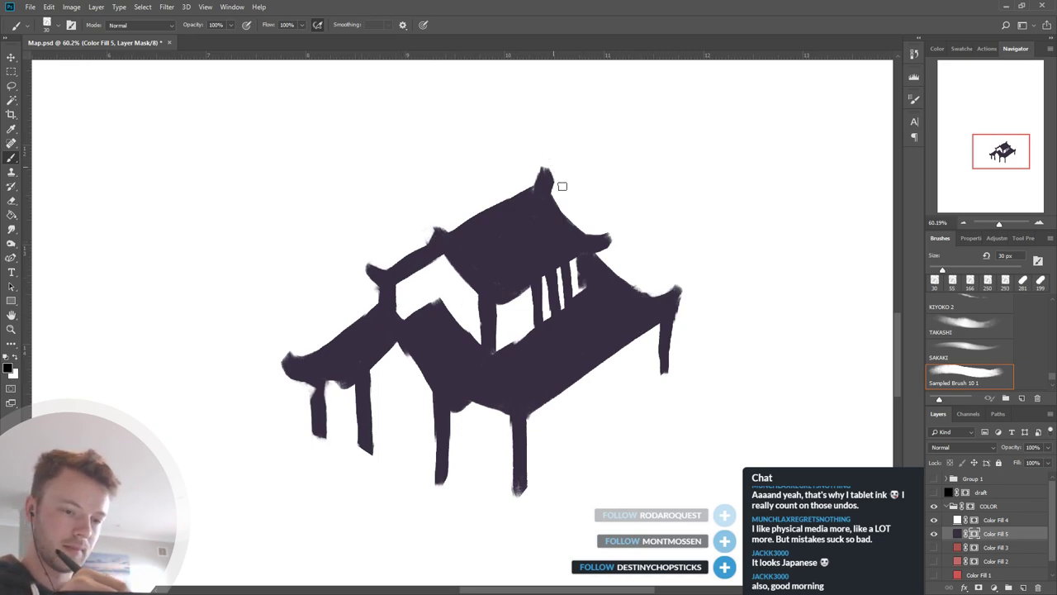
drag(533, 178, 542, 160)
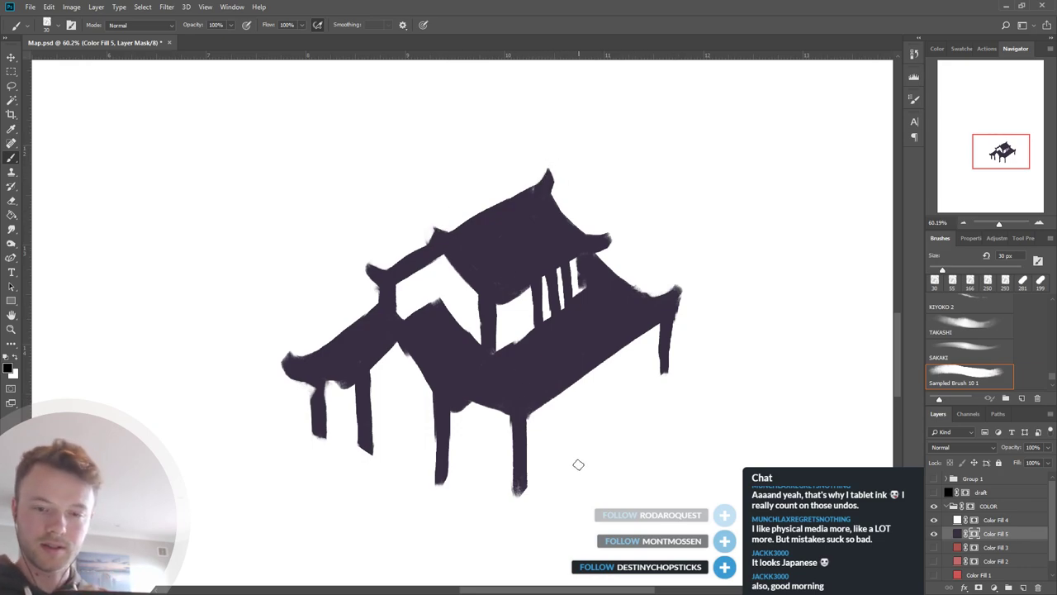
Thicken the front roof's near post in white, then fill the roof's lower edge straight across to the corner post.
drag(621, 458, 647, 439)
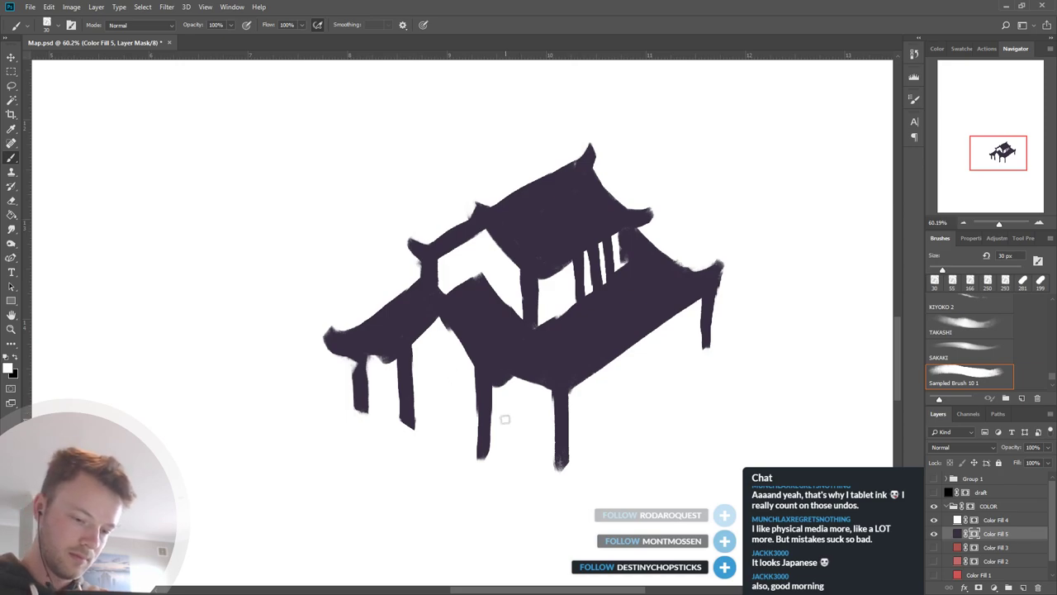
drag(496, 436, 513, 423)
mouse_move(505, 378)
mouse_down()
mouse_move(499, 426)
mouse_move(497, 387)
mouse_move(517, 444)
mouse_move(508, 394)
mouse_move(509, 467)
mouse_move(506, 403)
mouse_move(509, 437)
mouse_move(479, 465)
mouse_up()
key(x)
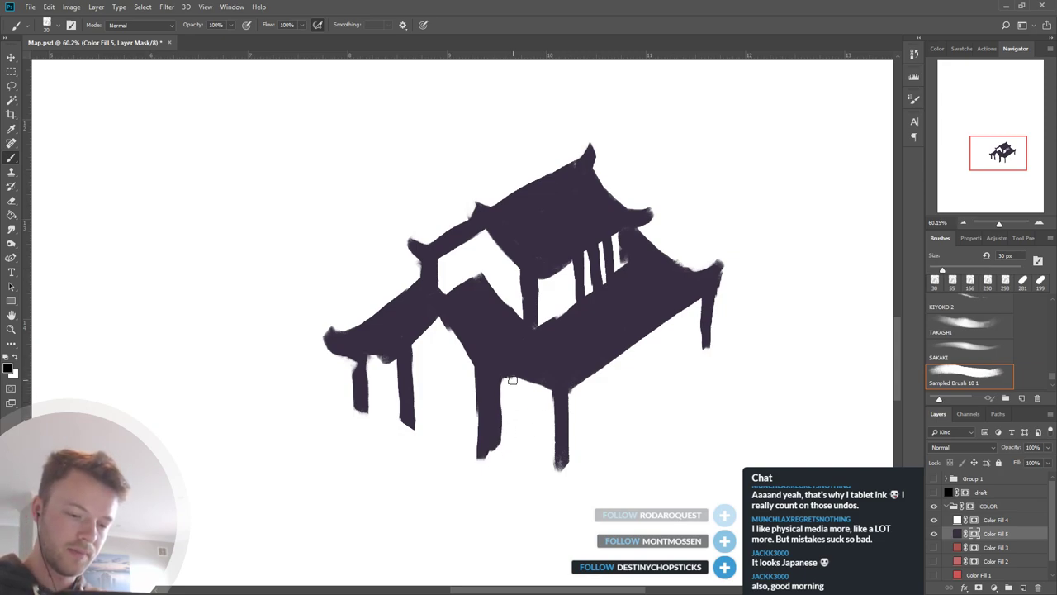
key(x)
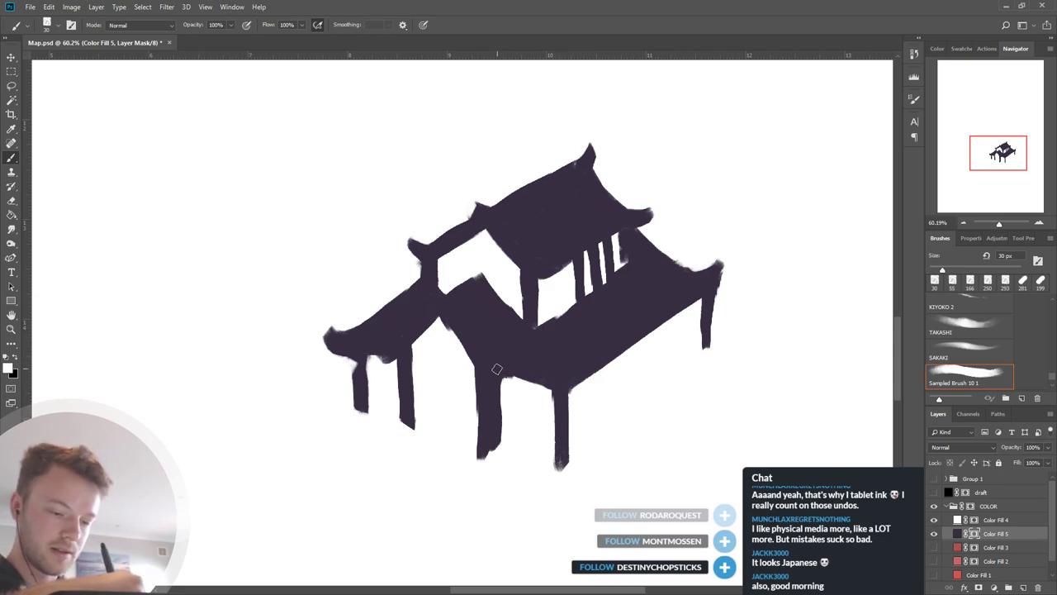
drag(499, 369, 552, 393)
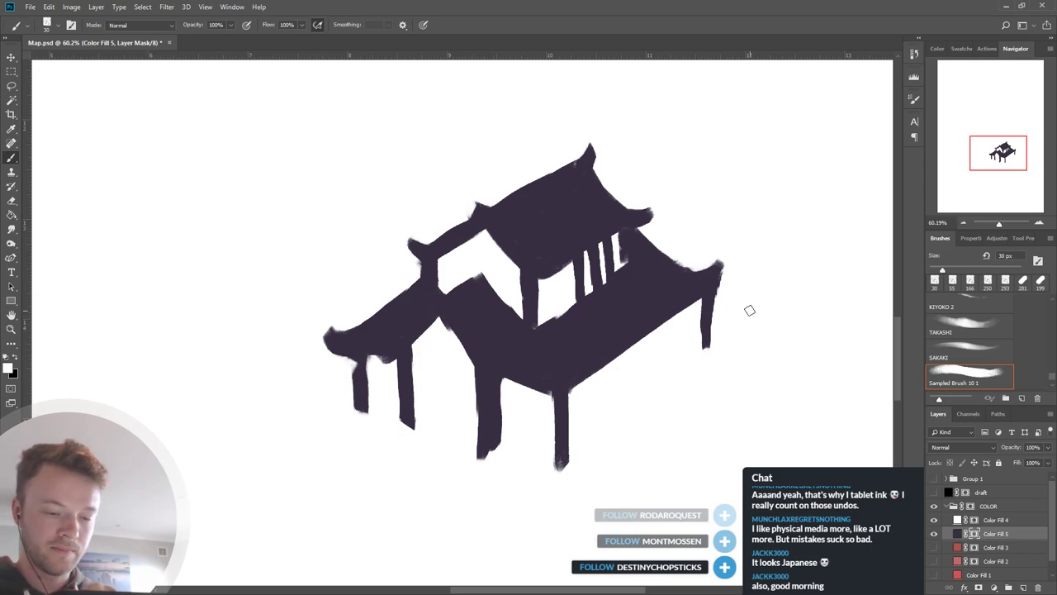
Smooth the lower roof's top edge in white and clear the leftover paint beside the last post beneath the upper roof in black.
key(x)
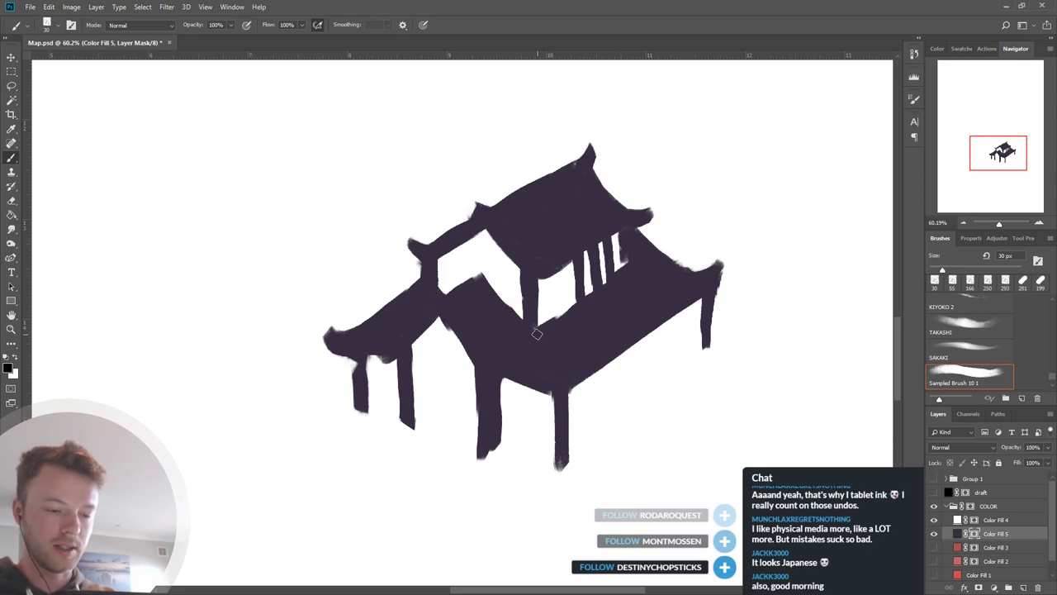
key(x)
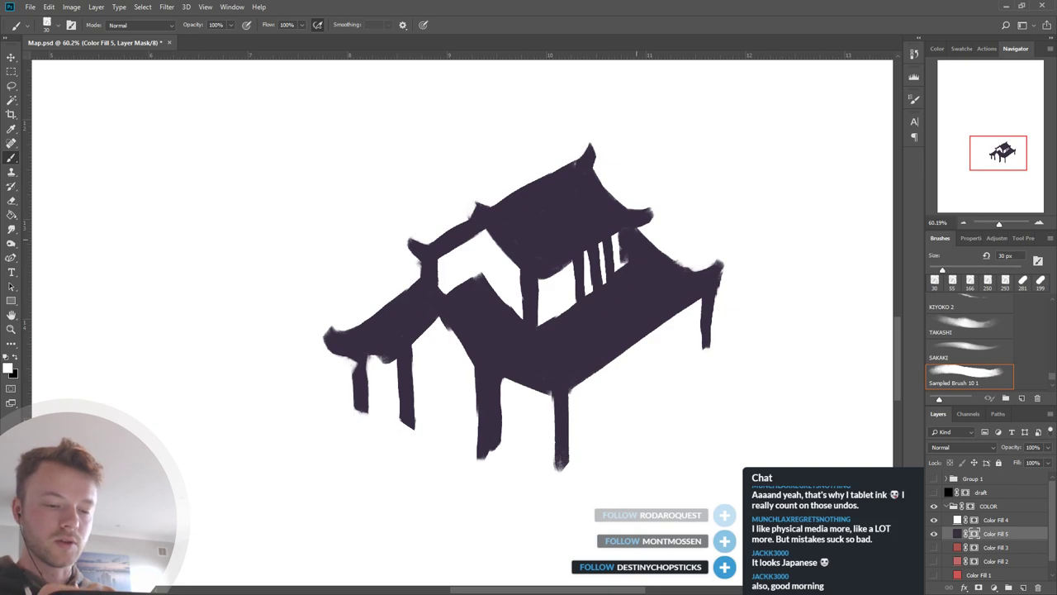
key(x)
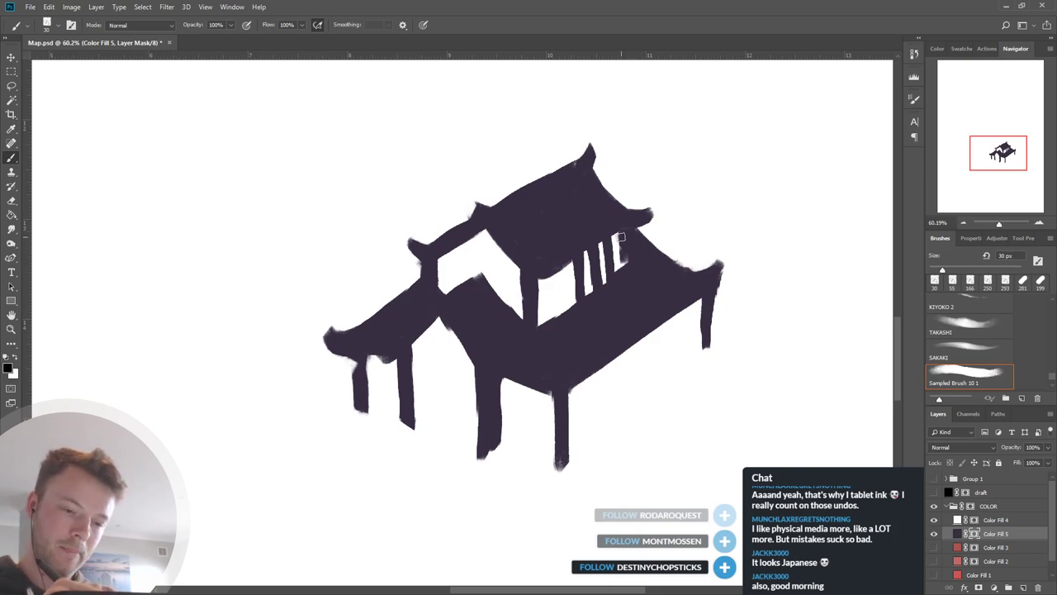
key(x)
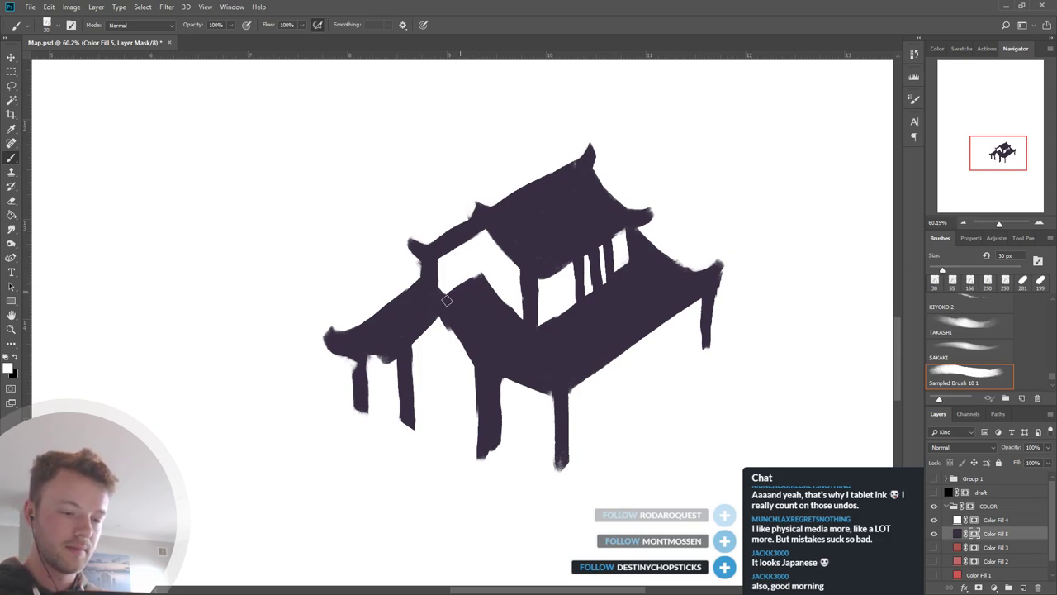
Make the Color Fill 3, Color Fill 2 and Color Fill 1 layers visible and view the building against the whole map.
scroll(729, 228, up, 2)
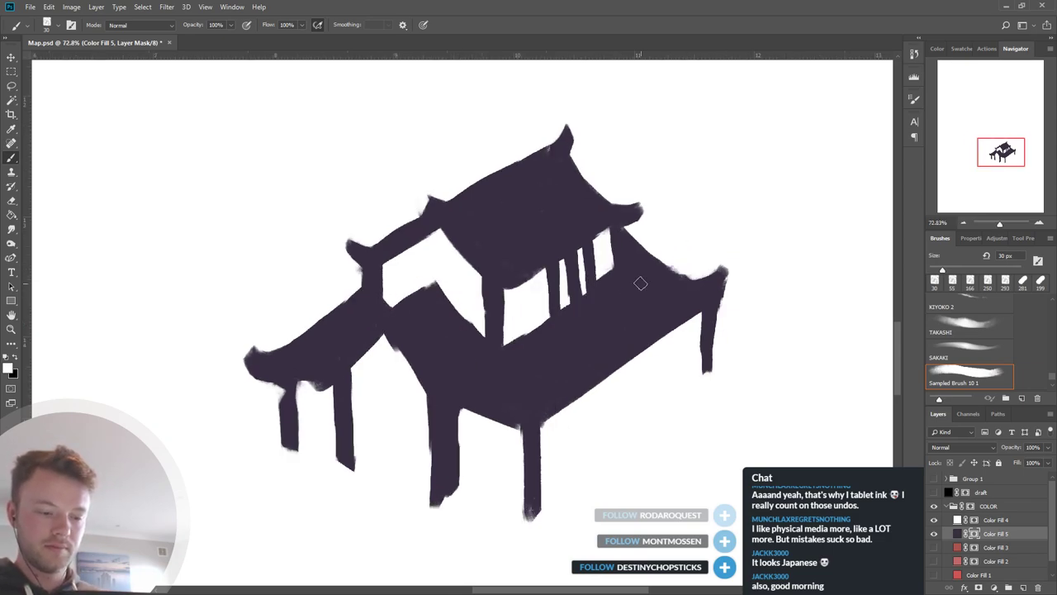
scroll(531, 339, down, 2)
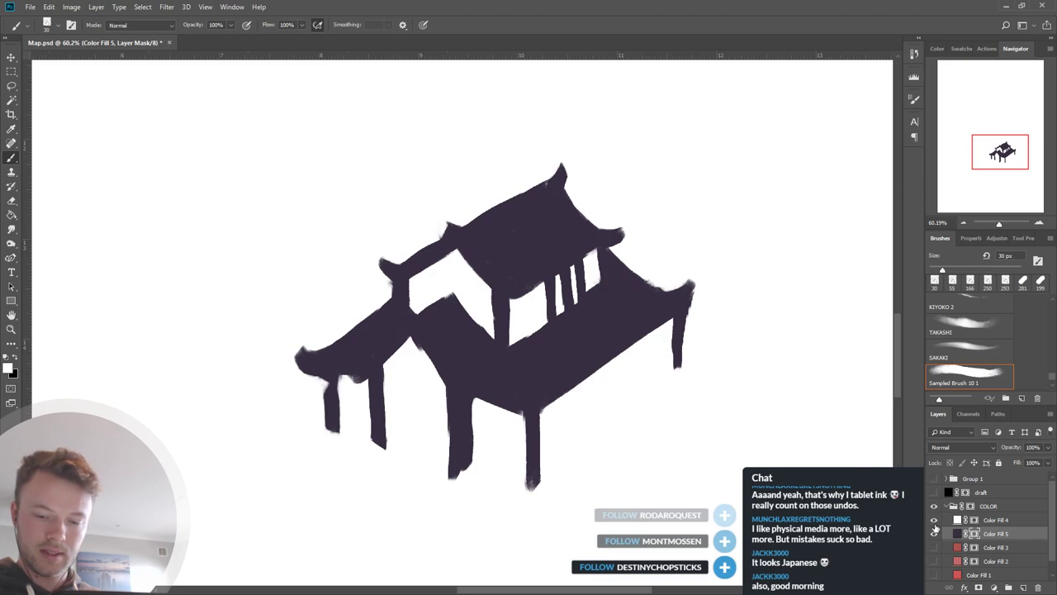
drag(933, 552, 934, 574)
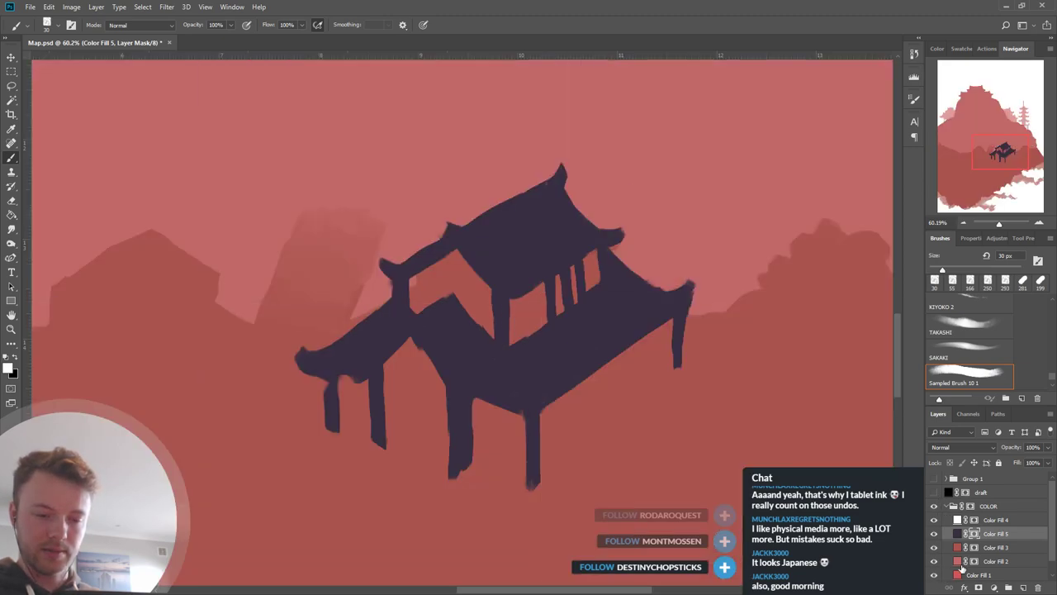
scroll(688, 480, down, 10)
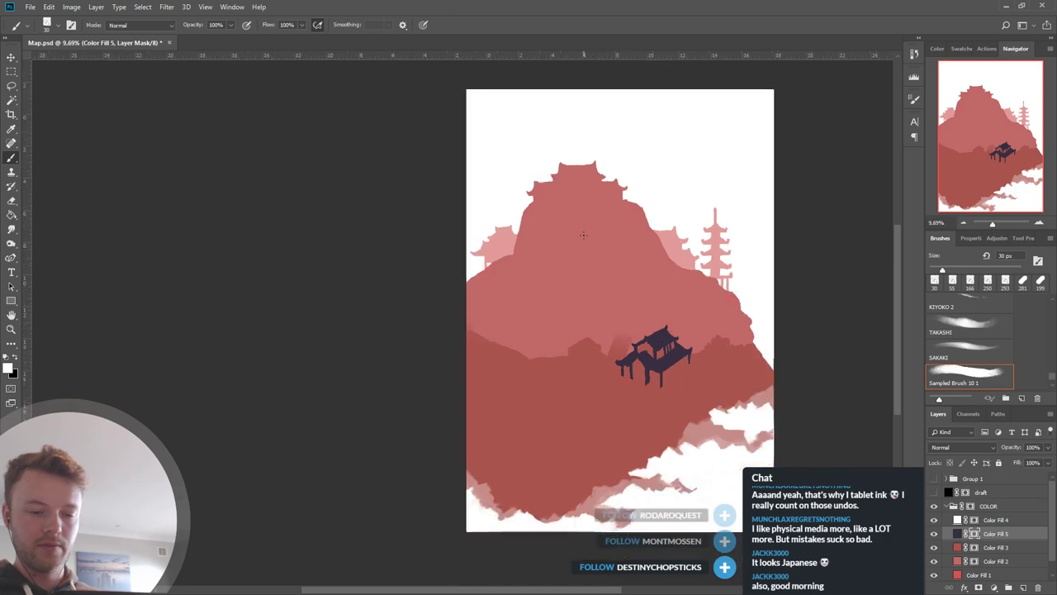
scroll(671, 287, up, 2)
scroll(588, 395, up, 2)
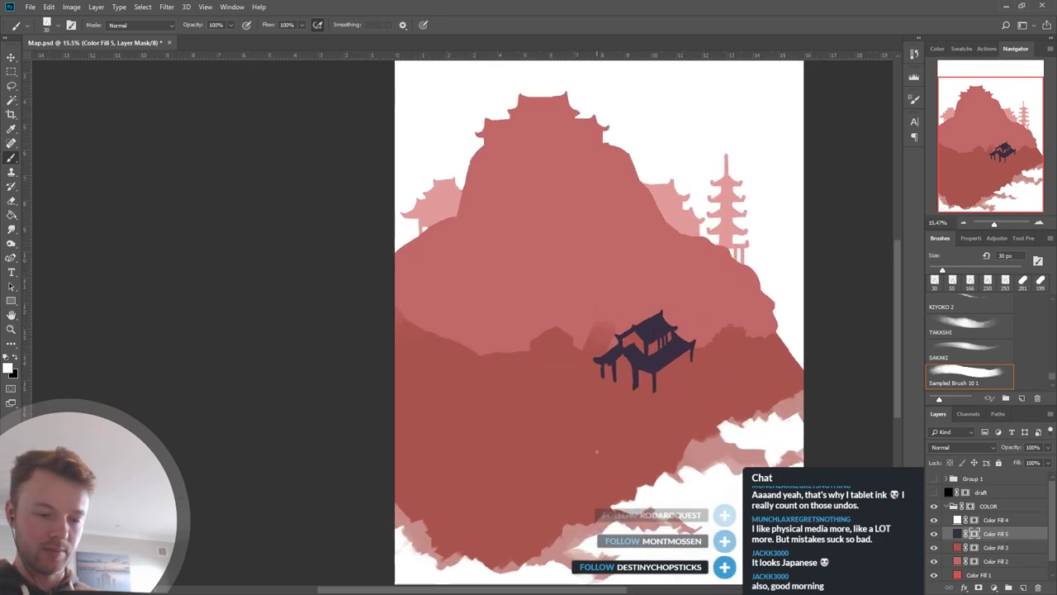
scroll(584, 395, down, 2)
scroll(732, 500, up, 1)
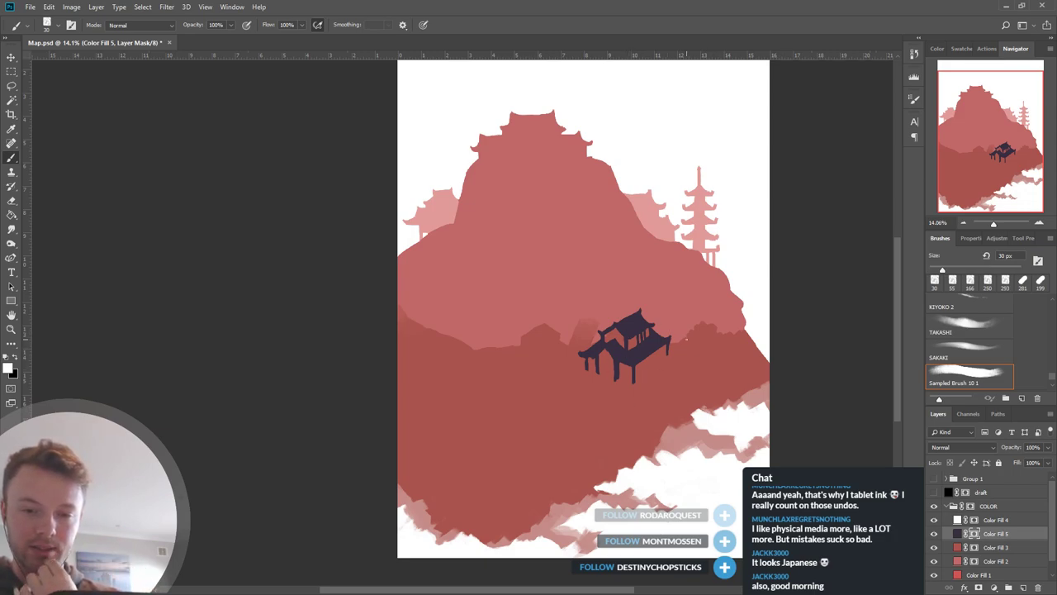
Toggle the Color Fill 5 building's visibility to compare the map with and without it, leaving the layer hidden.
click(934, 534)
click(934, 535)
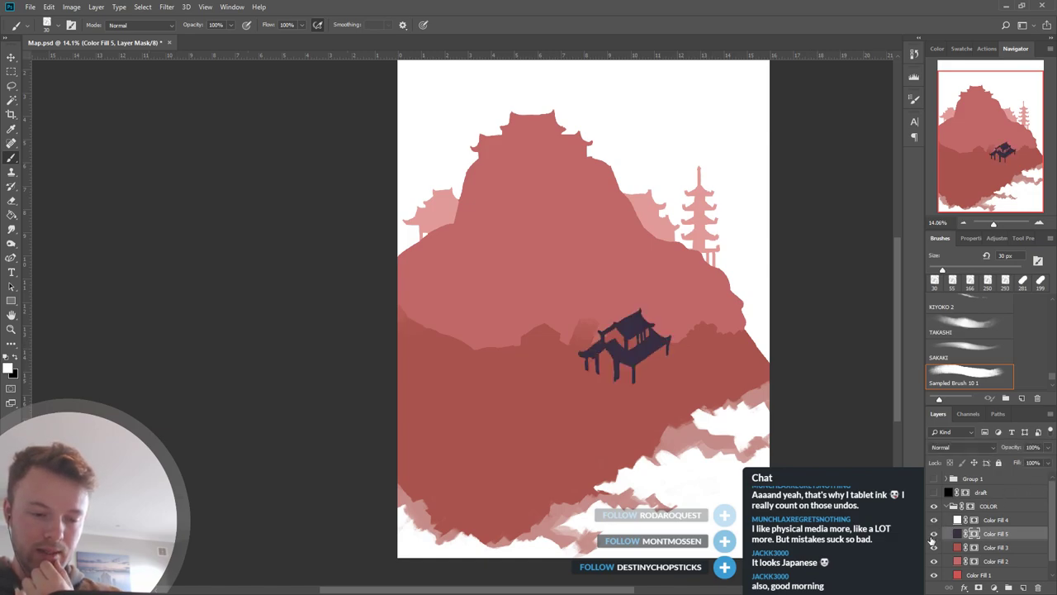
click(933, 535)
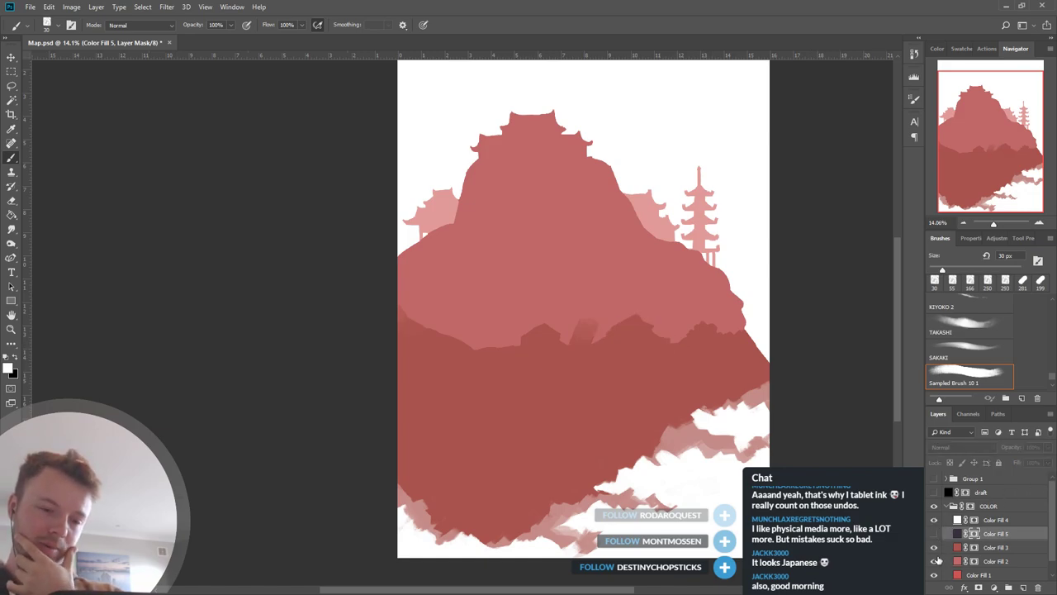
Show Group 1 and examine its Japanese ink and woodblock reference images, from the mountain temple to the lake pagoda and boat.
click(935, 479)
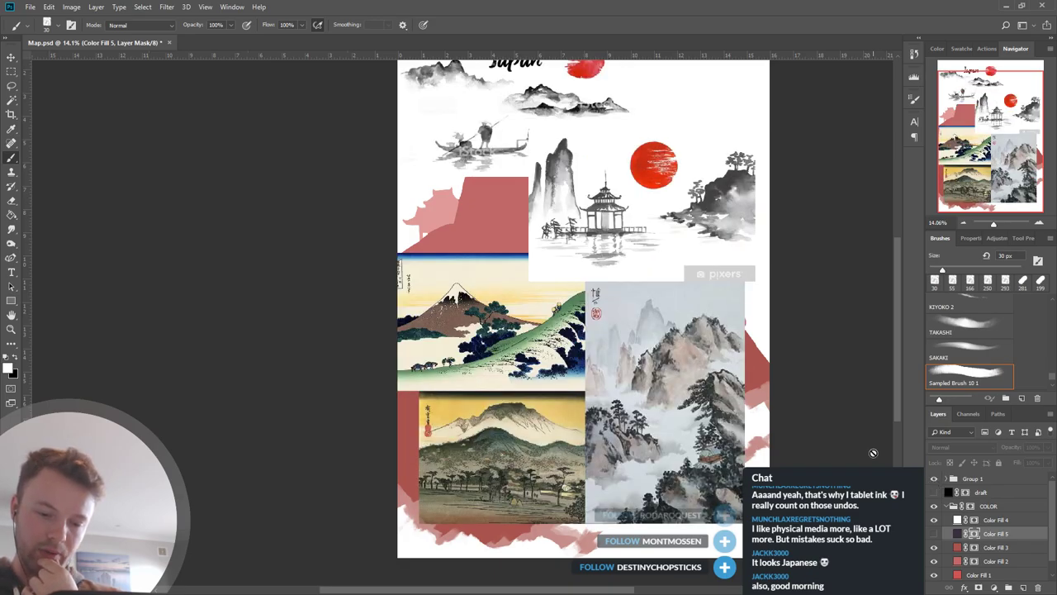
scroll(740, 487, up, 9)
scroll(708, 475, up, 3)
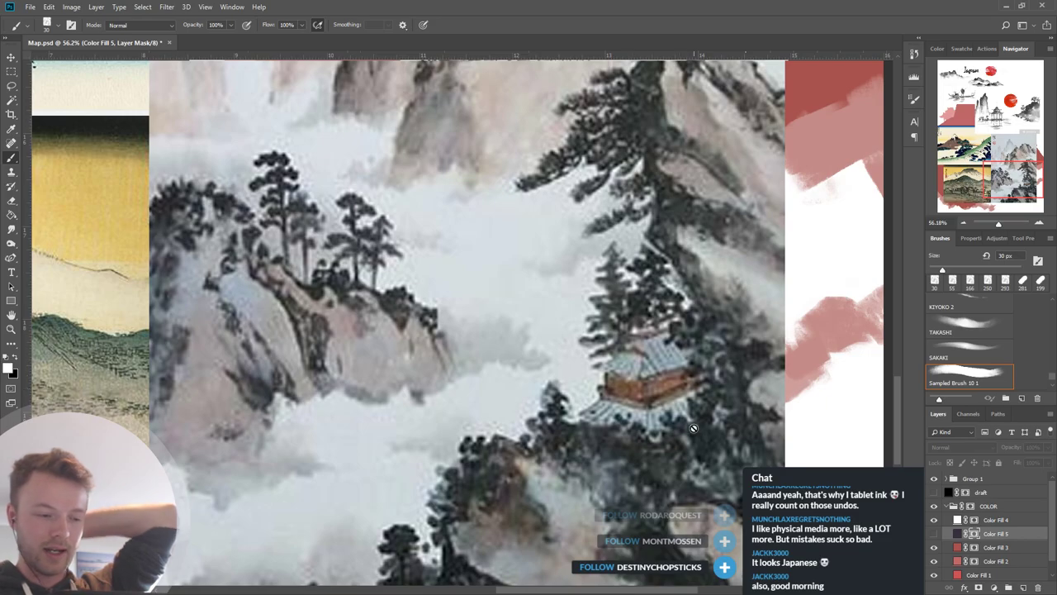
scroll(694, 429, down, 3)
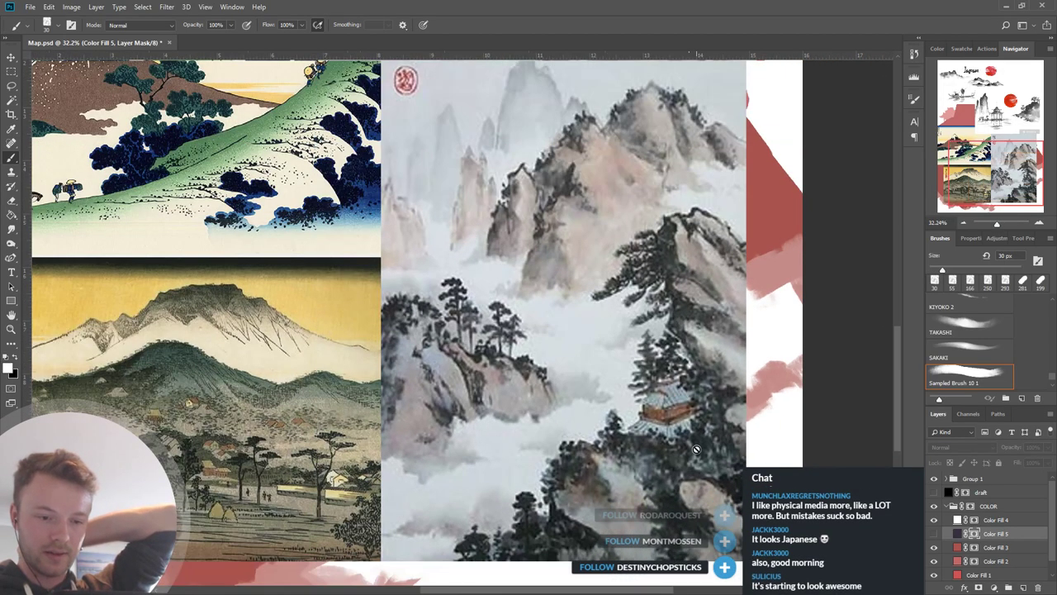
scroll(696, 448, down, 5)
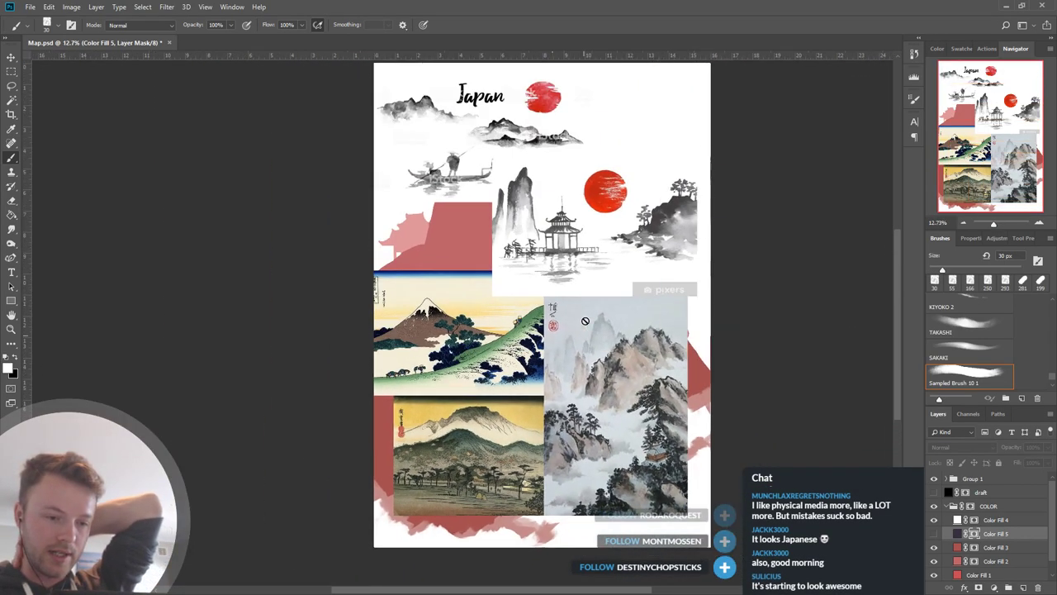
scroll(585, 320, up, 4)
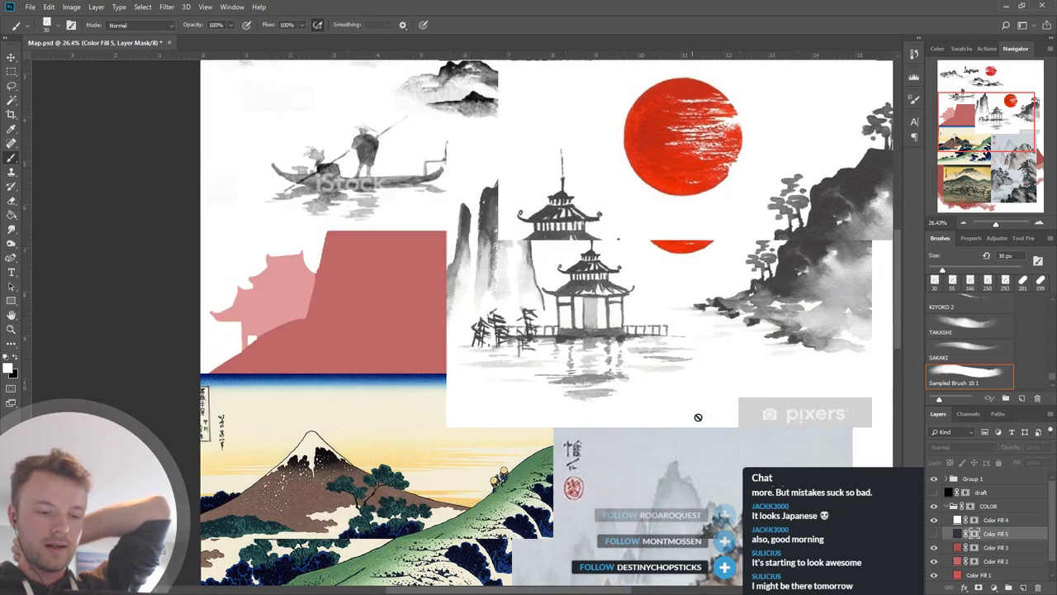
scroll(654, 408, down, 1)
scroll(583, 191, down, 2)
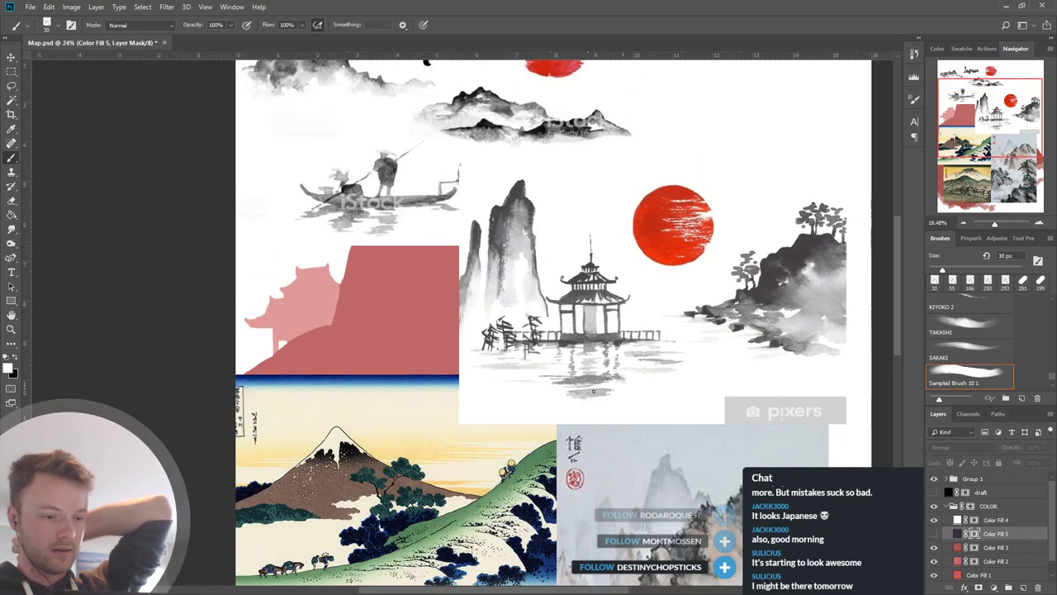
scroll(488, 140, up, 3)
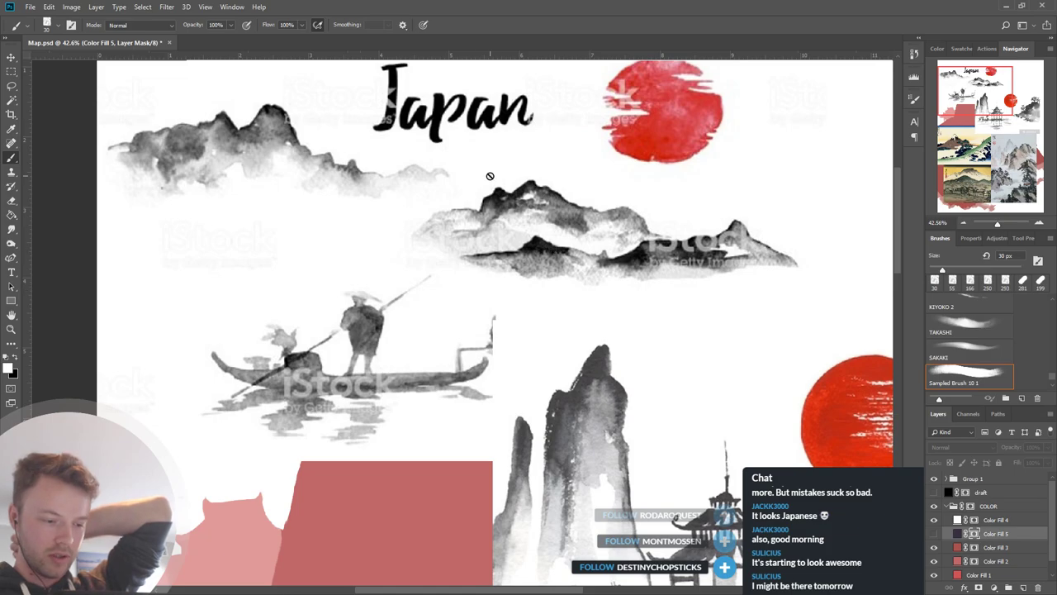
scroll(477, 166, down, 1)
scroll(475, 167, down, 1)
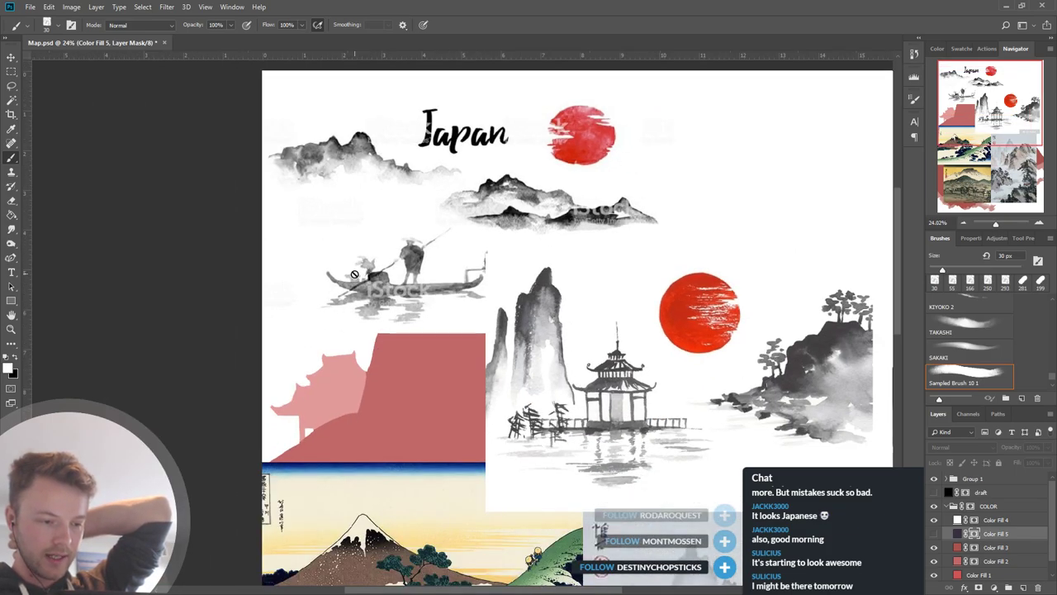
Hide the Group 1 reference images and review the whole map composition without the dark building.
click(934, 478)
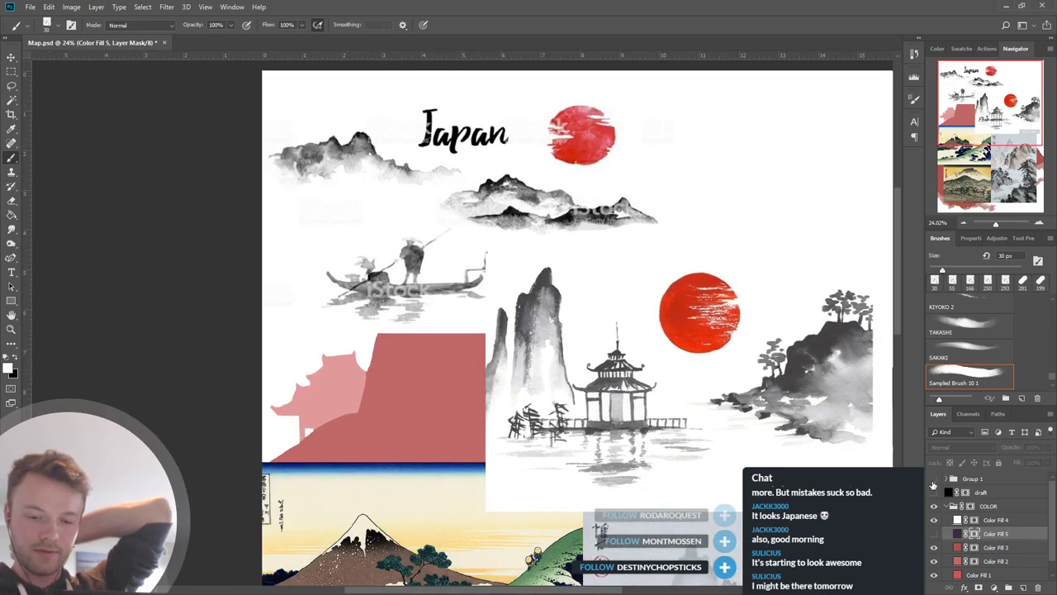
scroll(594, 227, down, 2)
scroll(604, 247, down, 1)
scroll(604, 279, up, 2)
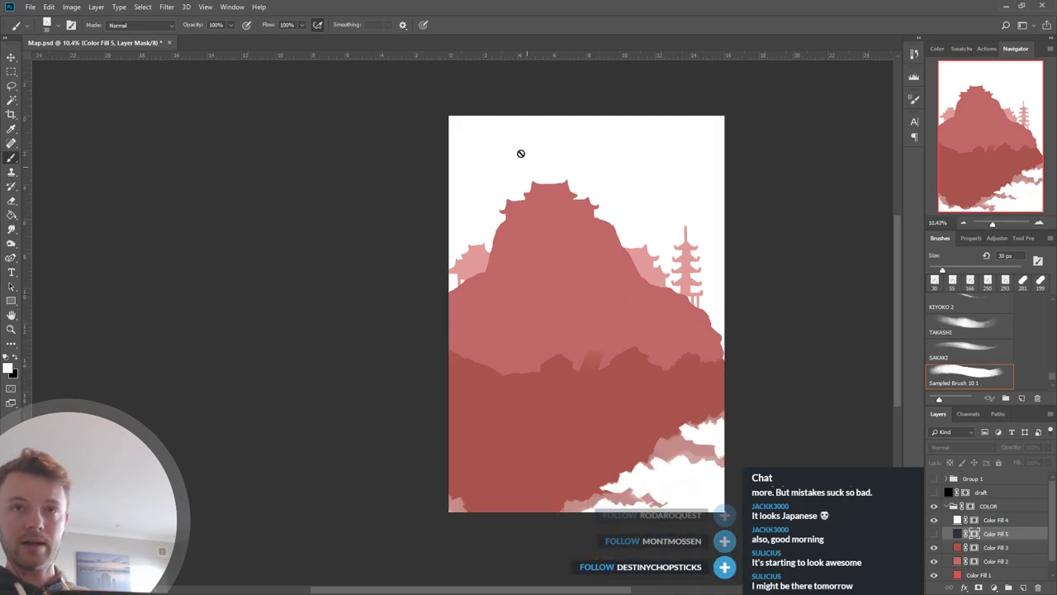
scroll(525, 174, down, 1)
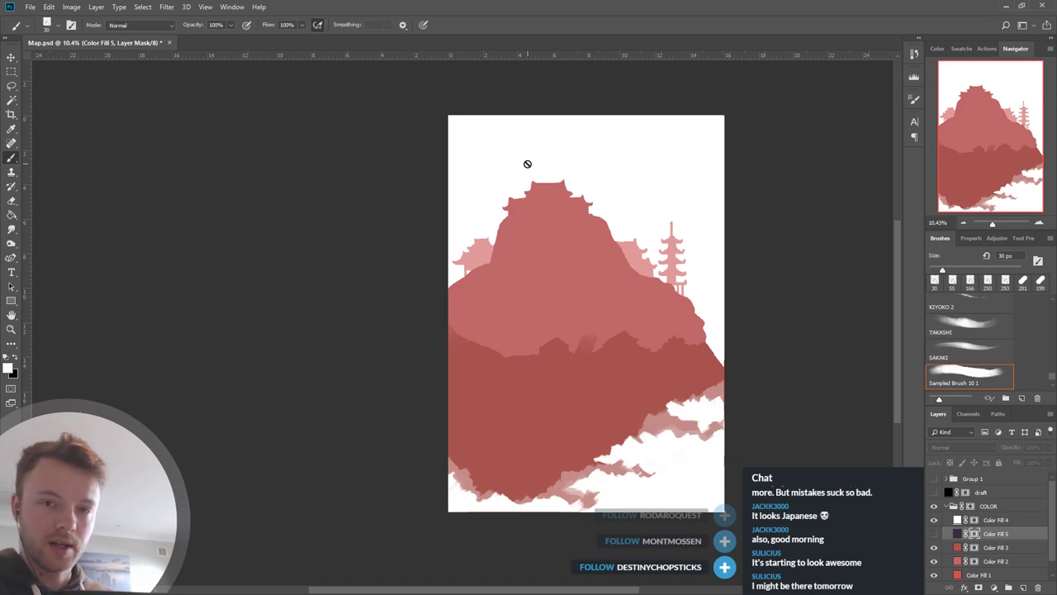